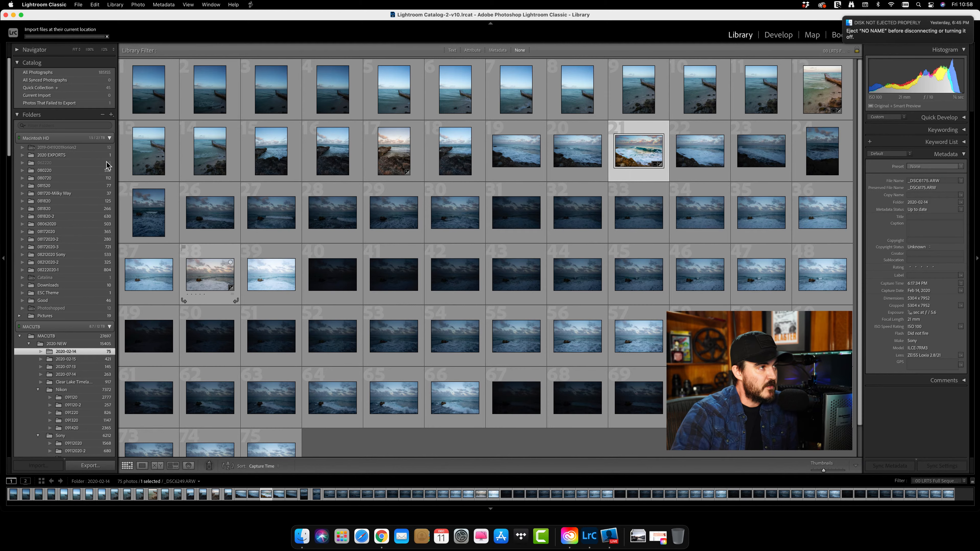
# Show the current import and collapse the Macintosh HD and MAC12TB volumes in the folder list.
pyautogui.click(101, 96)
pyautogui.click(110, 138)
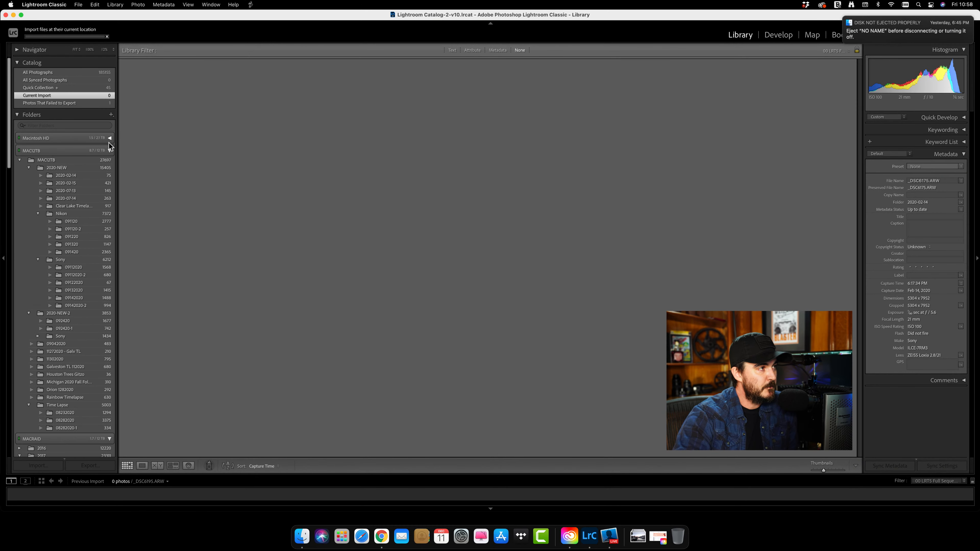
pyautogui.click(110, 151)
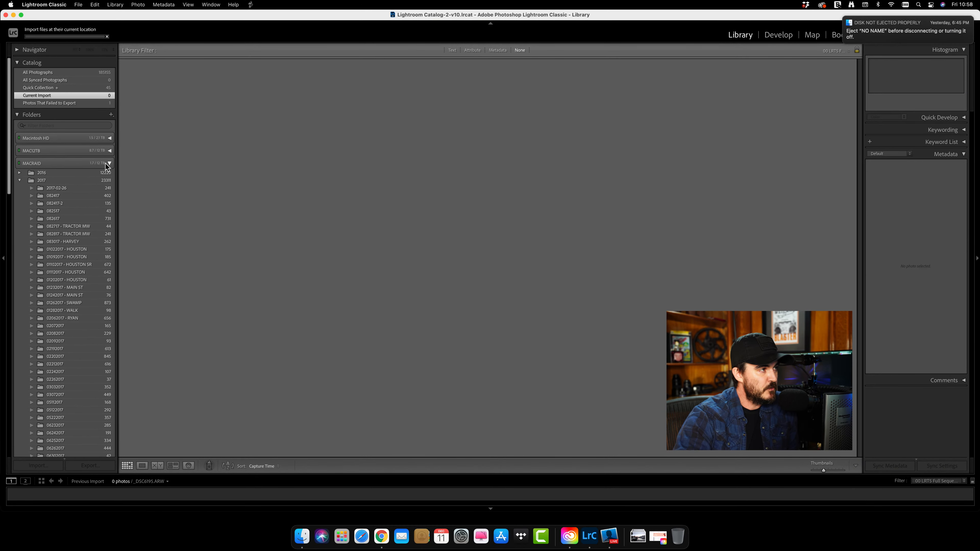
# Collapse the 2017 folder on the MACRAID volume.
pyautogui.scroll(-15, 19, 179)
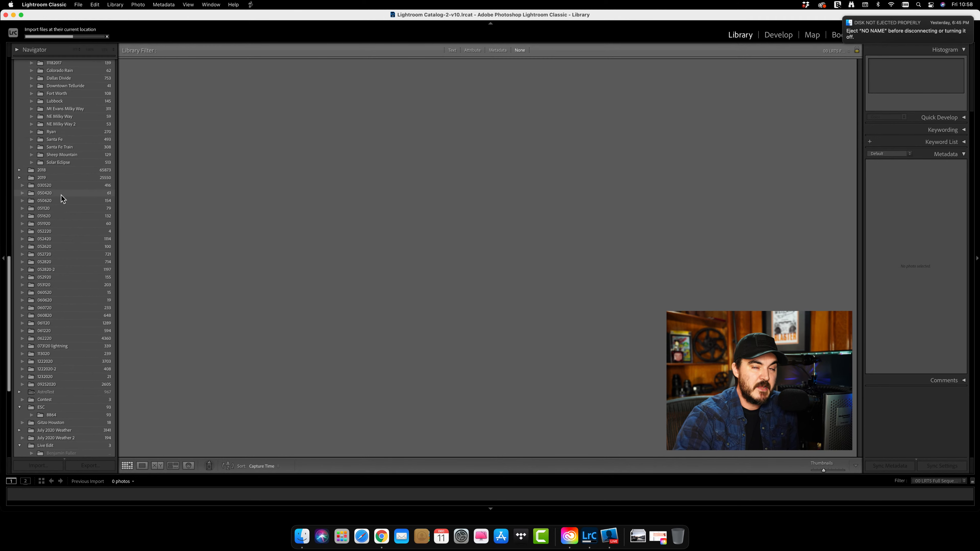
pyautogui.scroll(15, 73, 199)
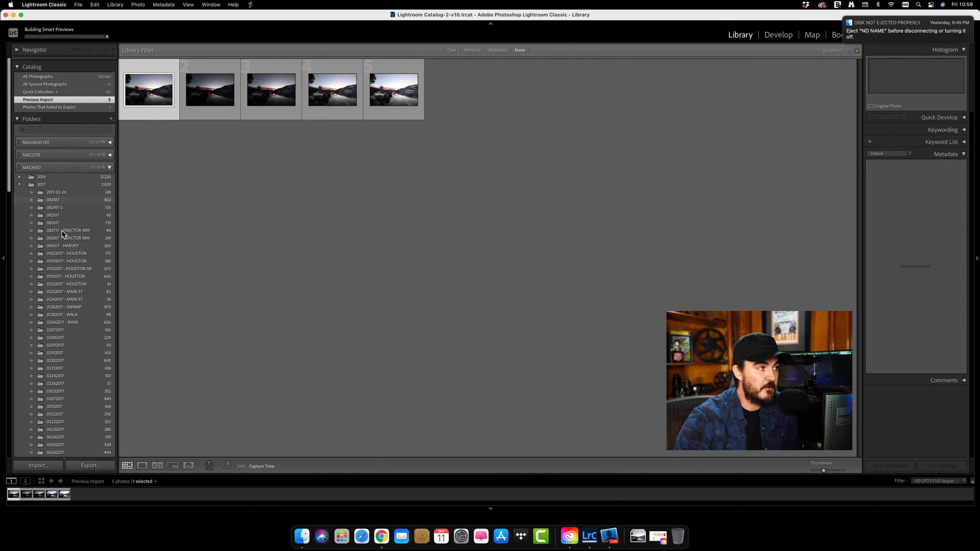
pyautogui.scroll(-8, 20, 185)
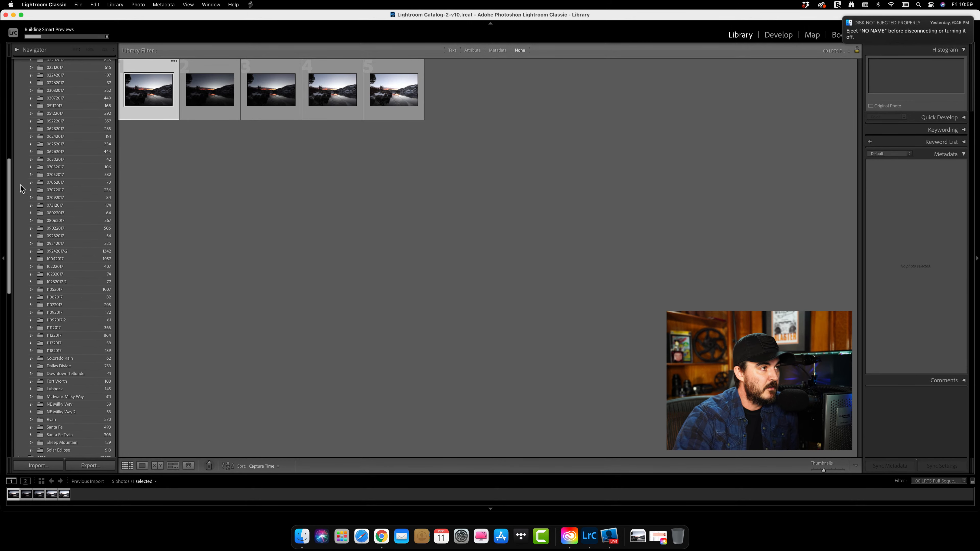
pyautogui.scroll(9, 43, 166)
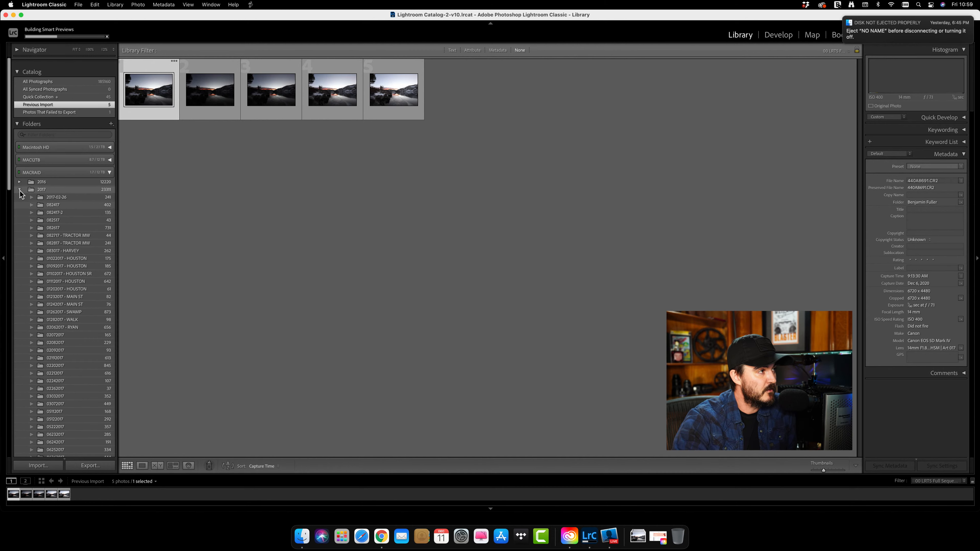
pyautogui.click(20, 190)
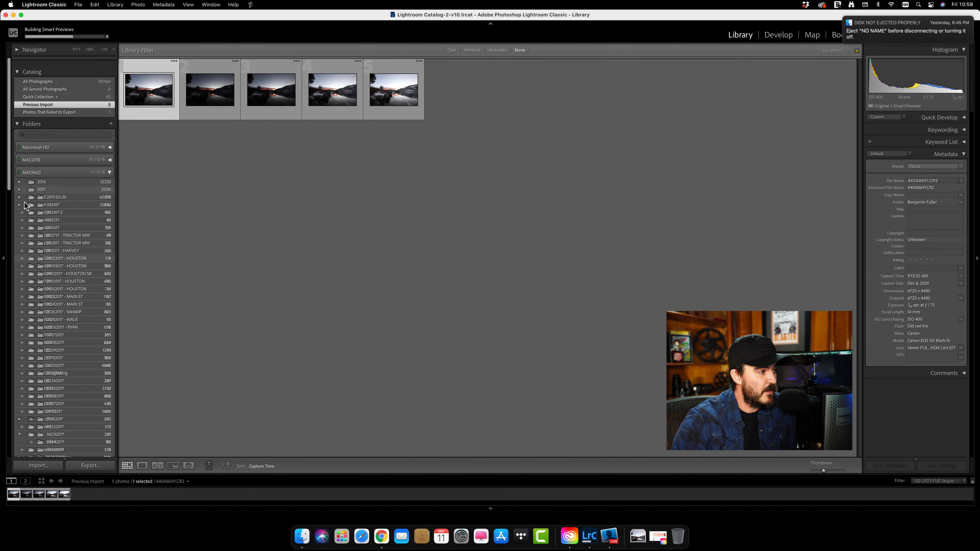
# Display the photos of the Live Edit folder and open them in the Develop module.
pyautogui.scroll(-10, 94, 293)
pyautogui.scroll(-1, 94, 292)
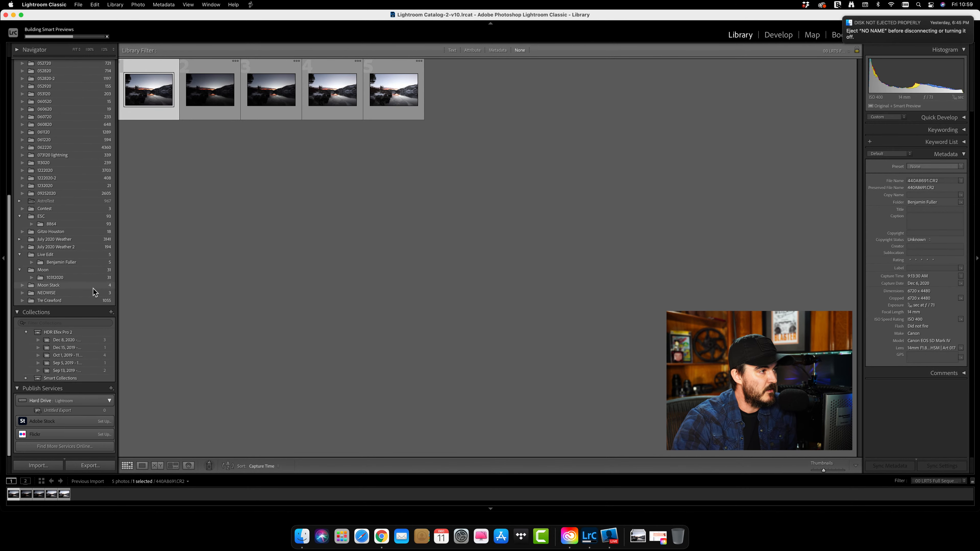
pyautogui.click(82, 256)
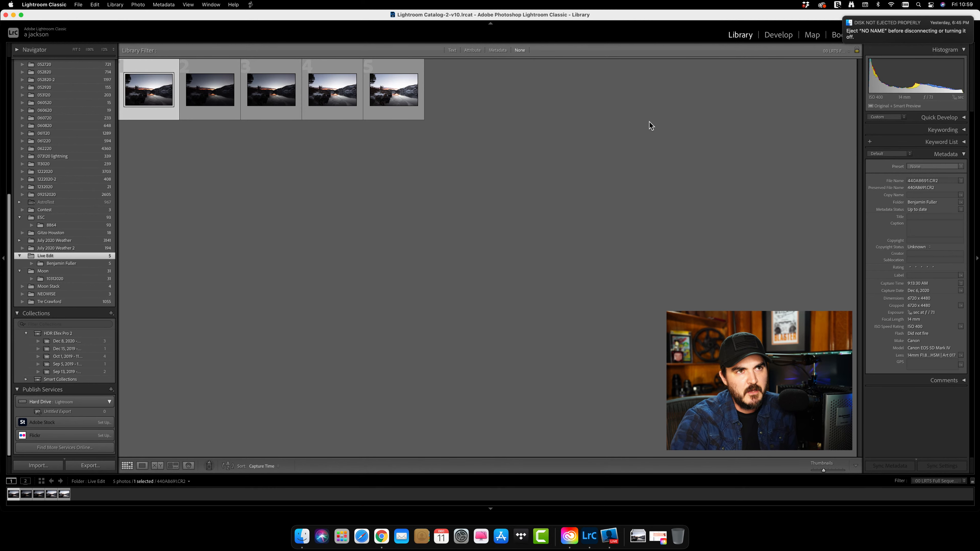
pyautogui.click(784, 36)
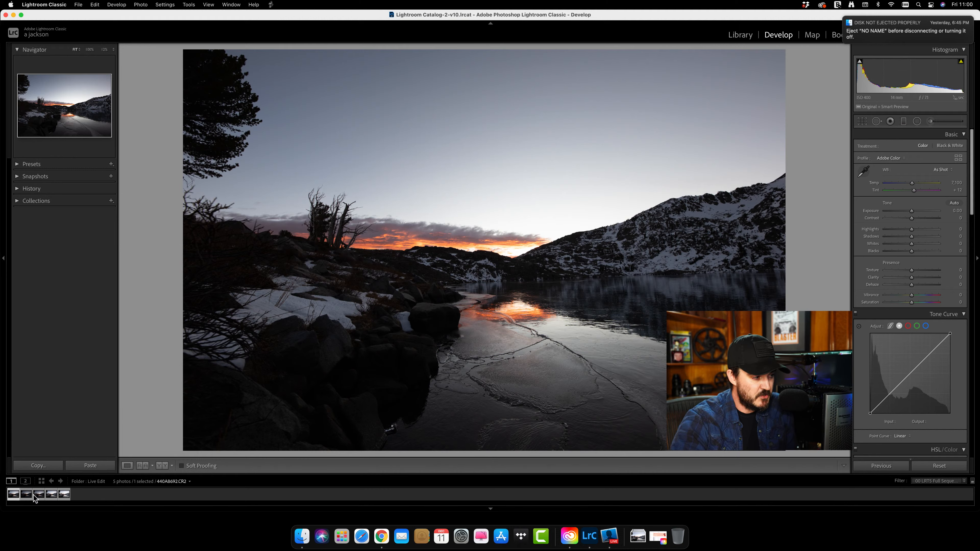
# View the bracketed lake exposures one after another, finishing with the brightest one.
pyautogui.click(57, 497)
pyautogui.click(27, 496)
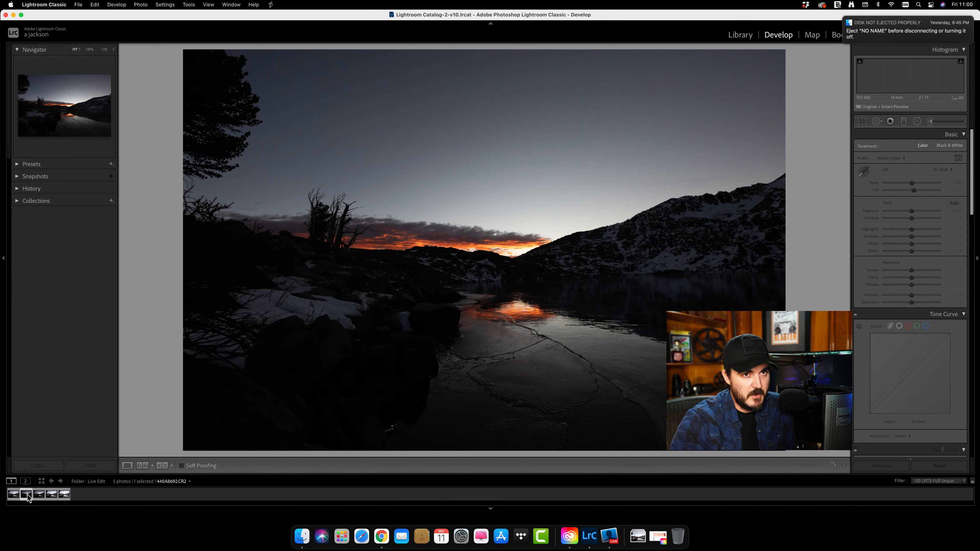
pyautogui.click(38, 496)
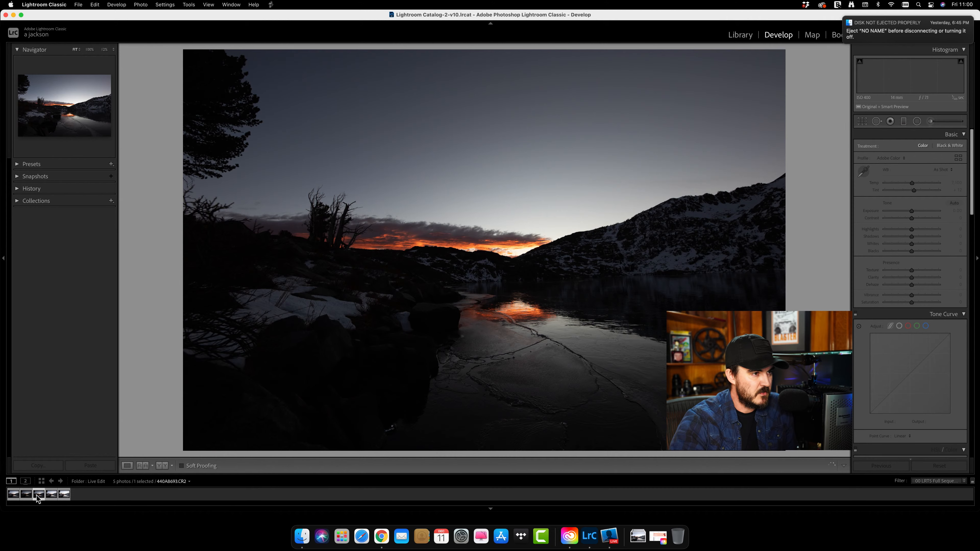
pyautogui.click(47, 497)
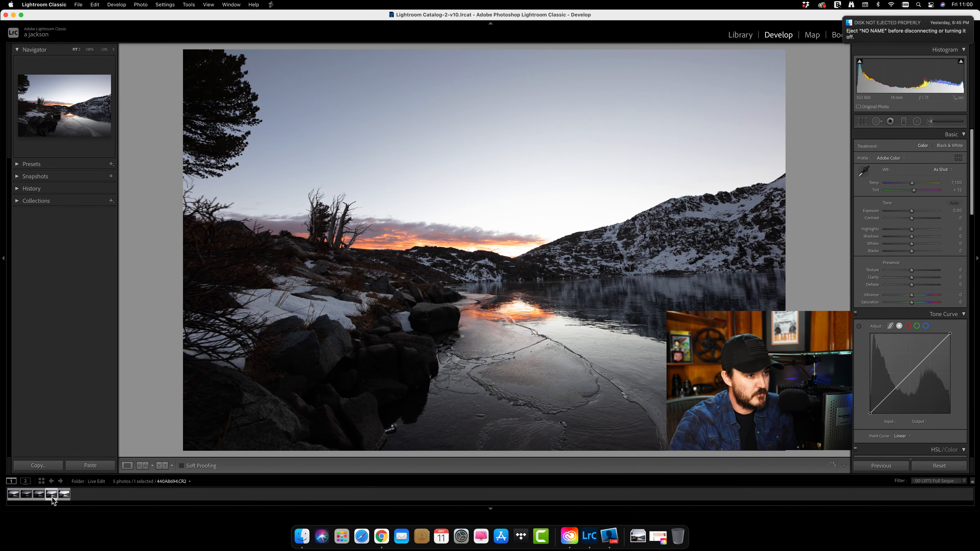
pyautogui.click(65, 495)
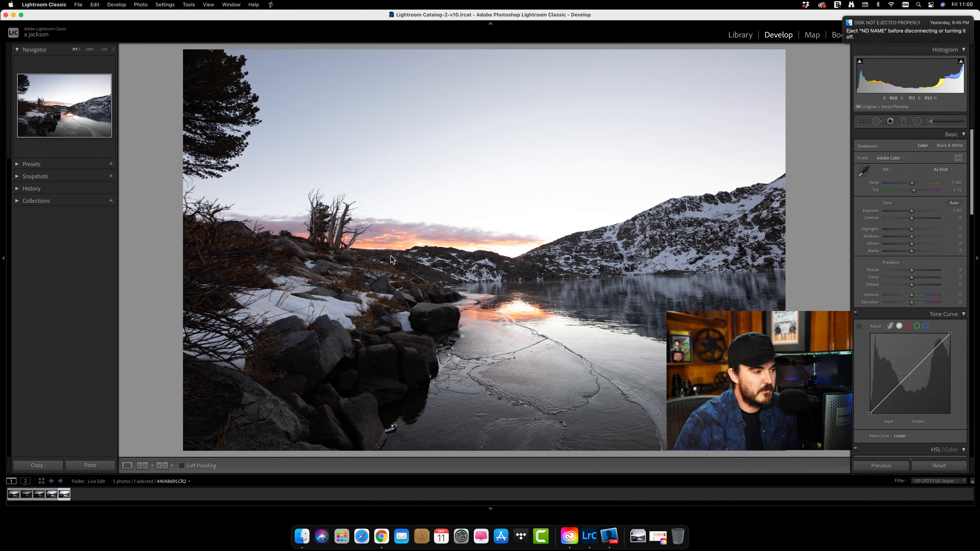
# Compare the first three exposures with the fifth, examining the histogram and shadow clipping.
pyautogui.click(12, 497)
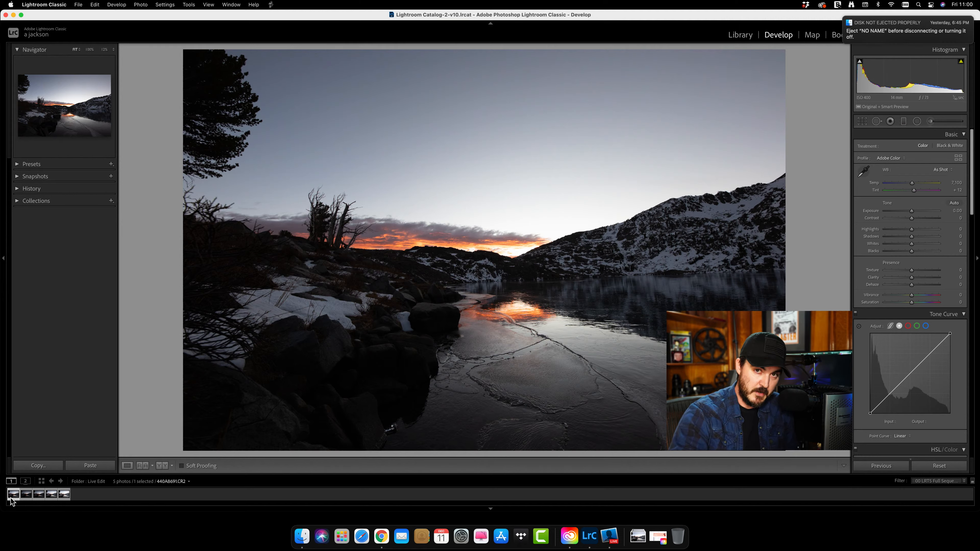
pyautogui.click(26, 496)
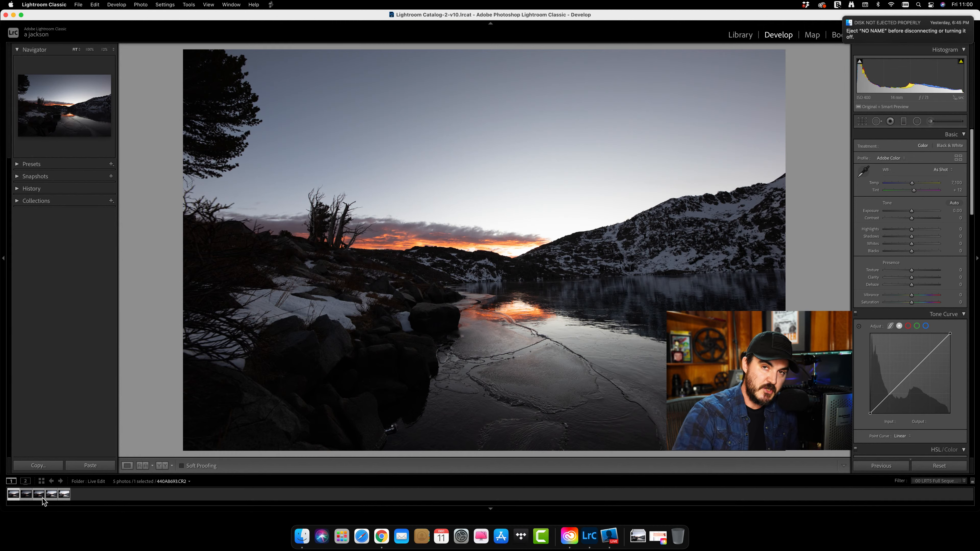
pyautogui.click(39, 494)
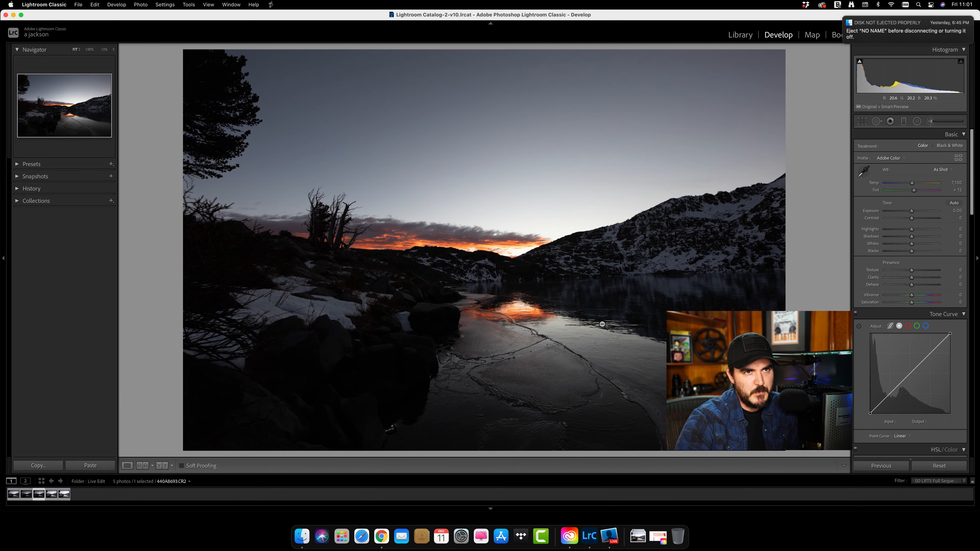
pyautogui.moveTo(859, 62)
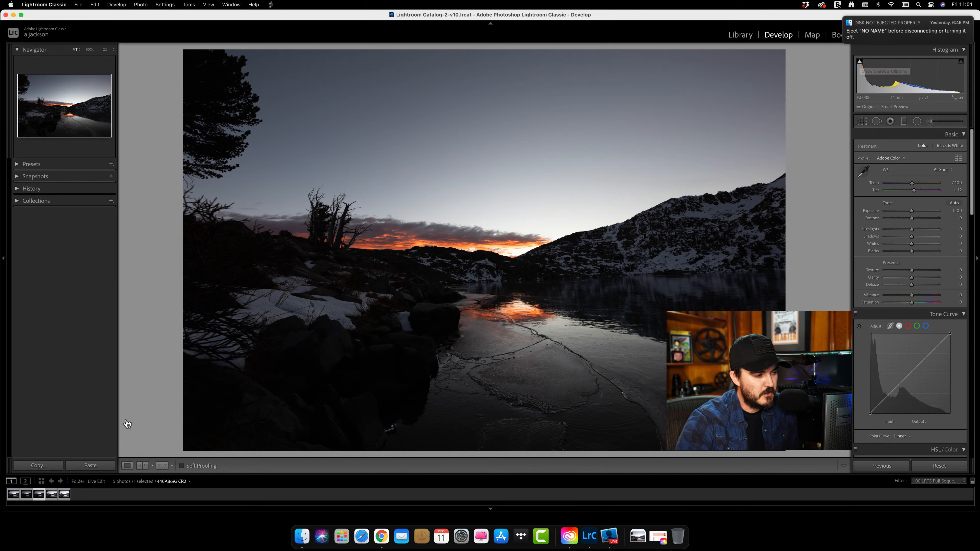
pyautogui.click(62, 496)
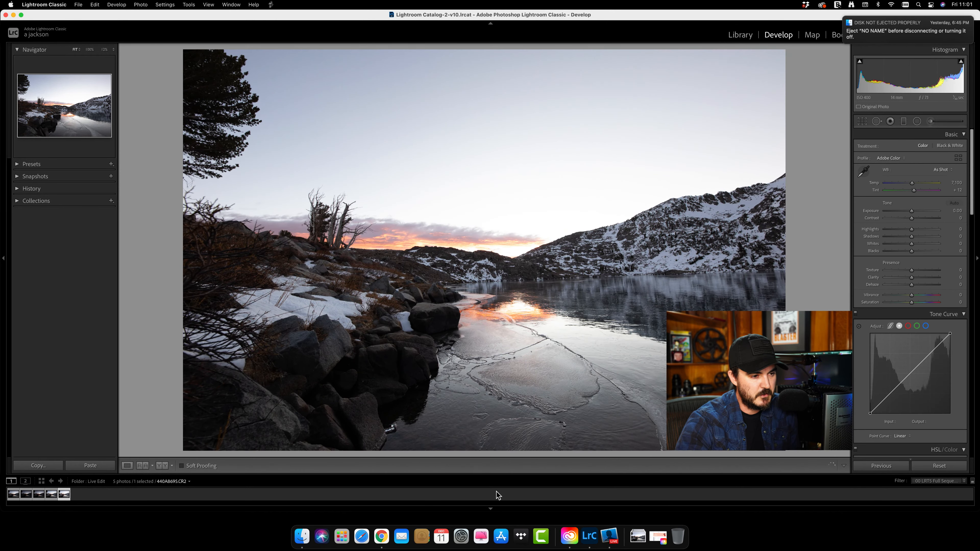
# Enlarge the filmstrip thumbnails and select the first photo.
pyautogui.moveTo(501, 478); pyautogui.dragTo(515, 373)
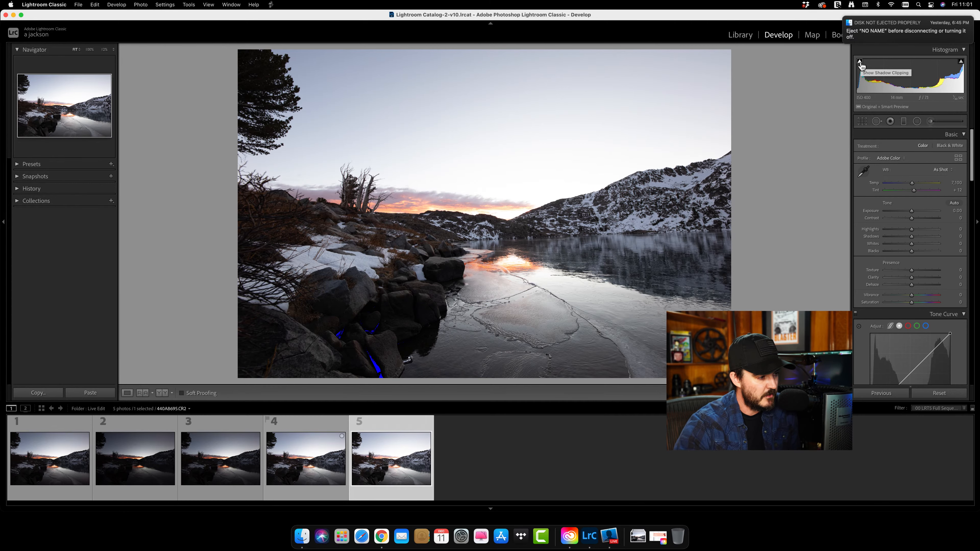
pyautogui.click(82, 459)
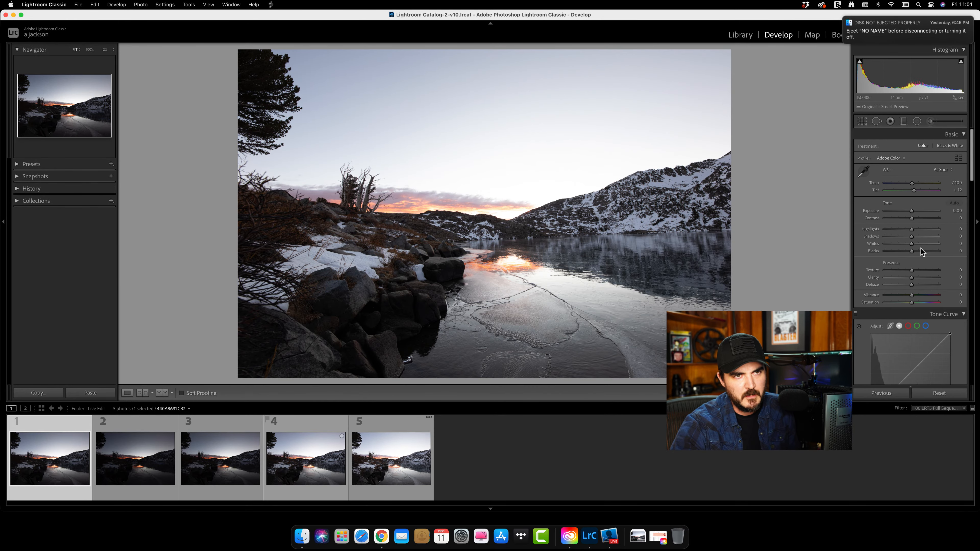
# Enable Remove Chromatic Aberration and Enable Profile Corrections for the first photo.
pyautogui.scroll(-15, 920, 248)
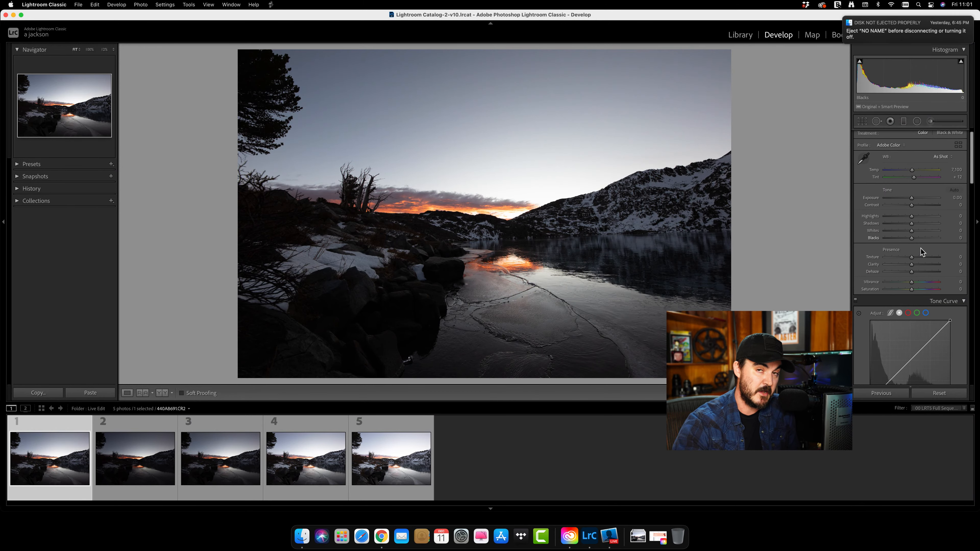
pyautogui.scroll(-2, 919, 250)
pyautogui.scroll(4, 920, 250)
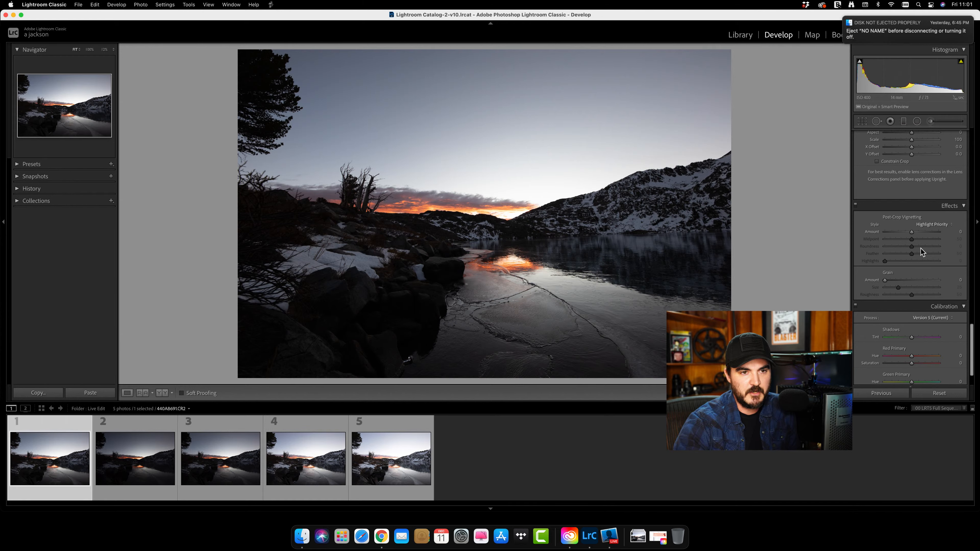
pyautogui.scroll(8, 919, 250)
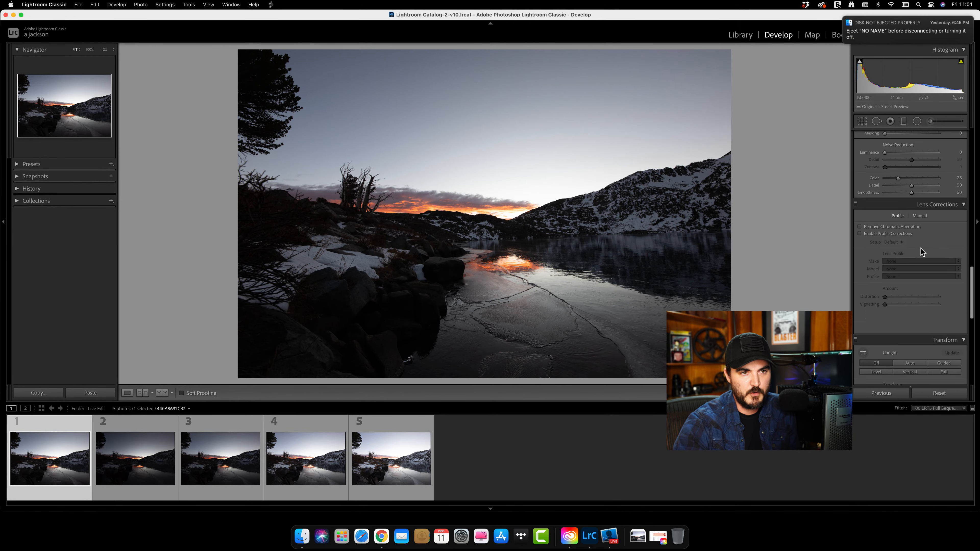
pyautogui.scroll(3, 920, 252)
pyautogui.click(859, 266)
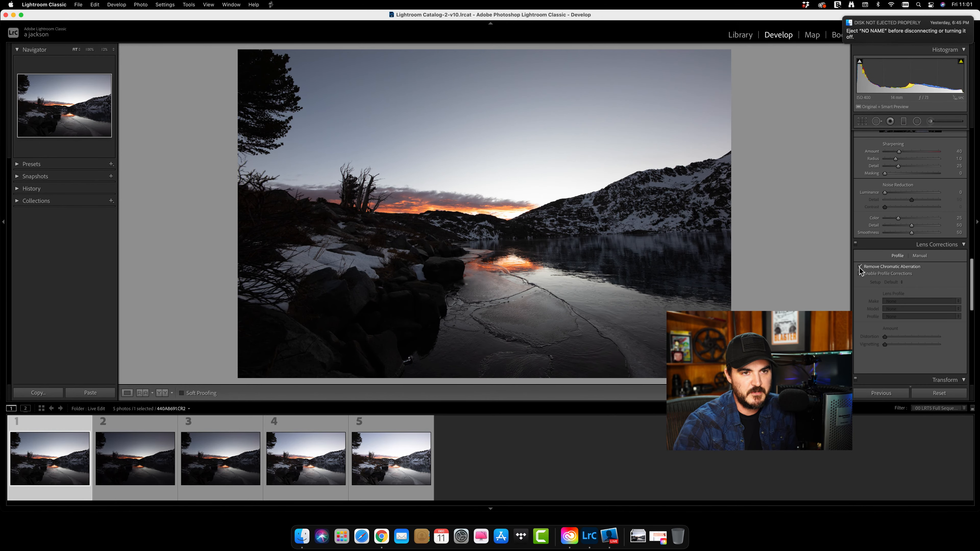
pyautogui.click(860, 273)
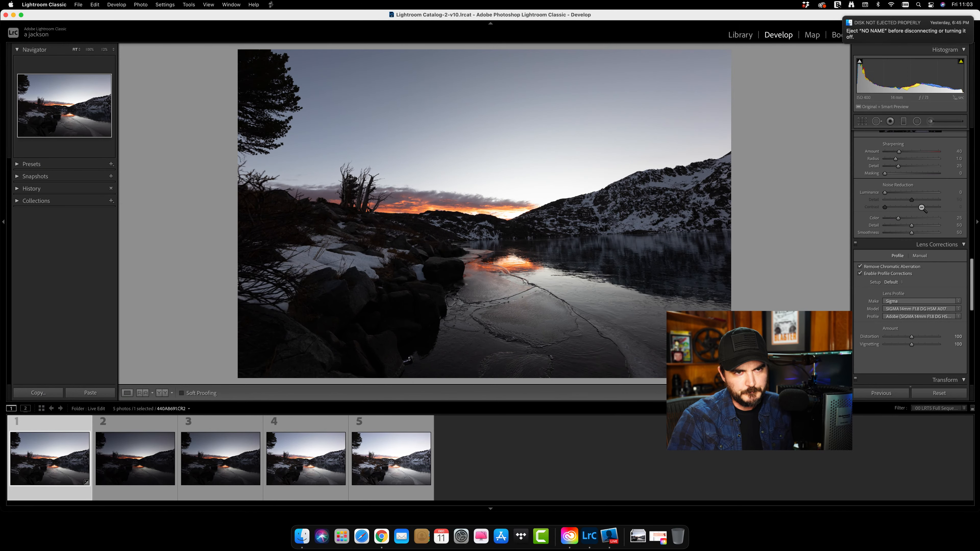
# Turn on the shadow and highlight clipping overlays in the histogram.
pyautogui.scroll(10, 922, 209)
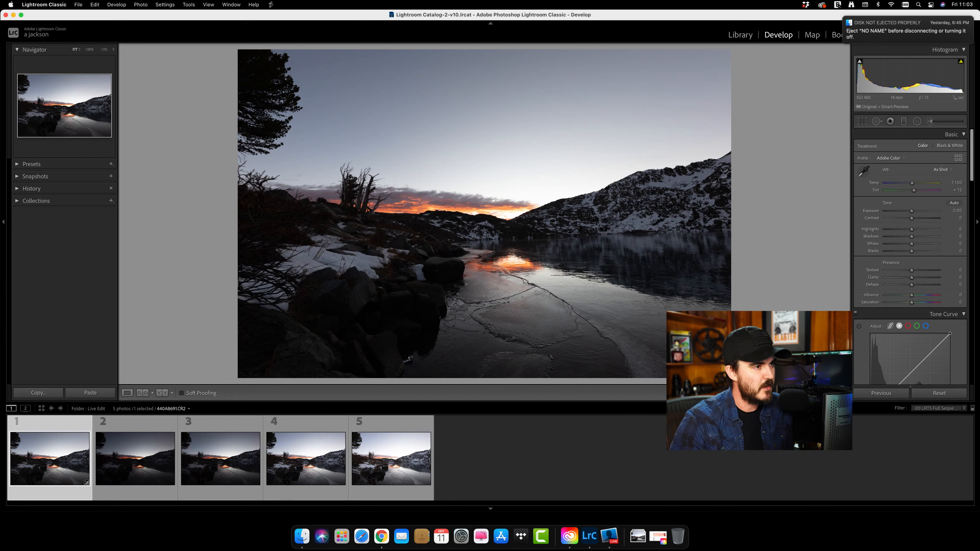
pyautogui.click(612, 535)
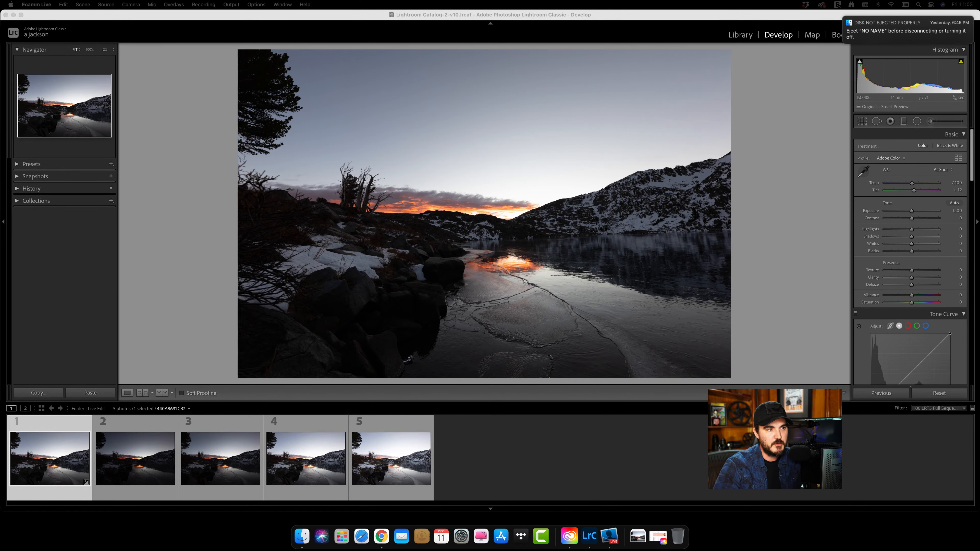
pyautogui.click(859, 62)
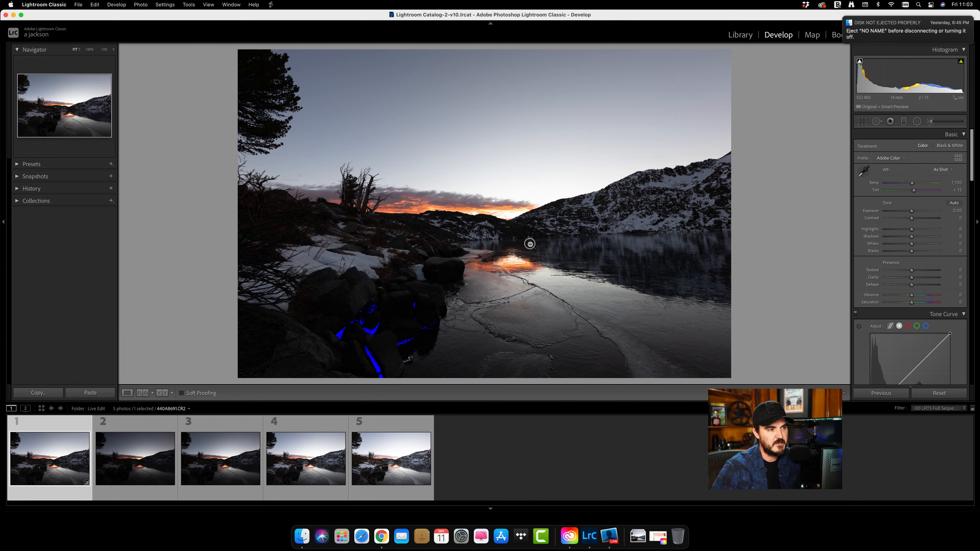
pyautogui.click(960, 62)
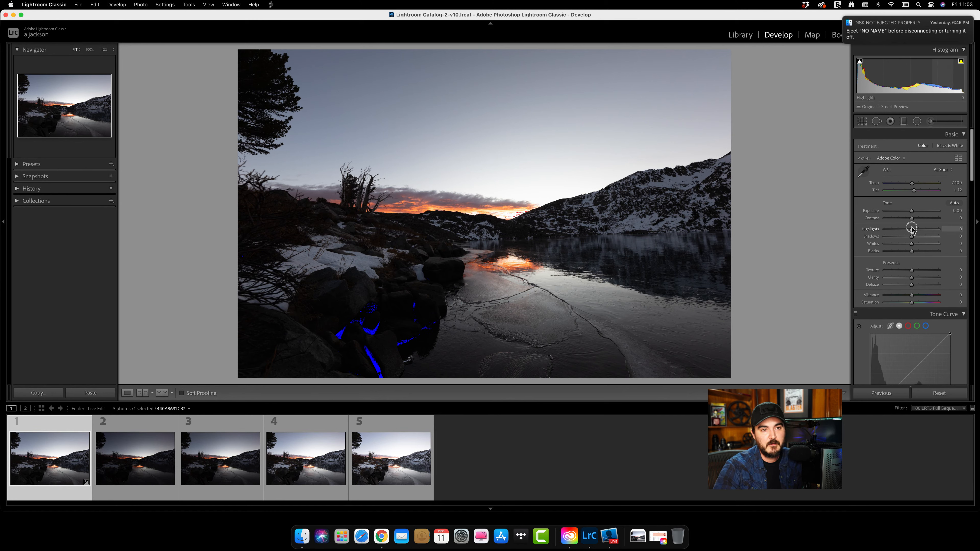
# Try Highlights at -100 with Shadows at +100 and then Auto tone, and reset all adjustments on the photo.
pyautogui.moveTo(911, 228); pyautogui.dragTo(967, 247)
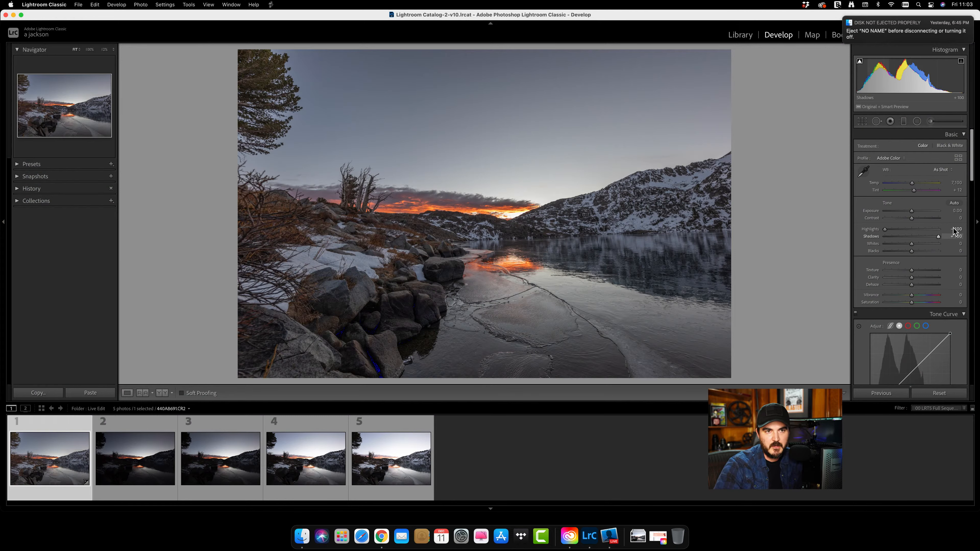
pyautogui.click(954, 203)
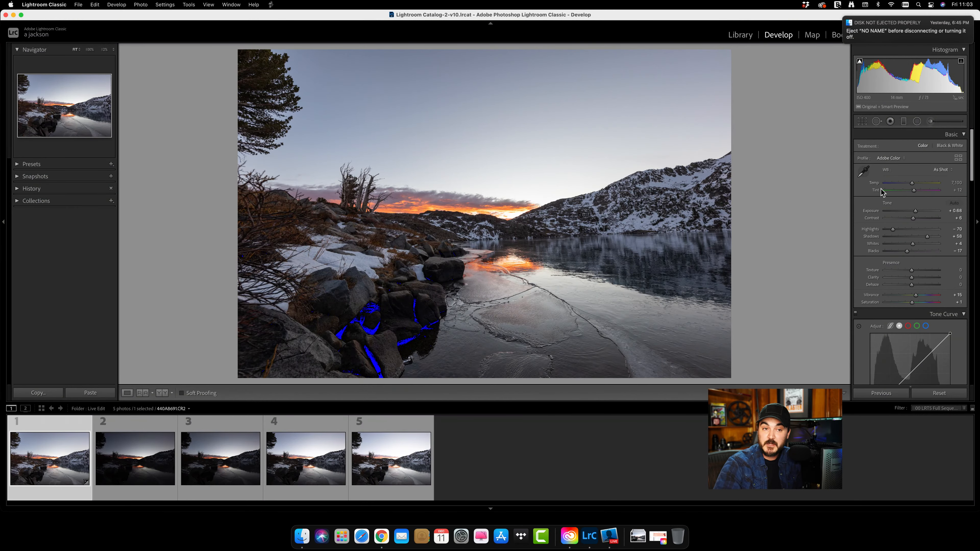
pyautogui.click(939, 392)
# Apply chromatic aberration removal and lens profile corrections to the reset photo.
pyautogui.scroll(-15, 917, 312)
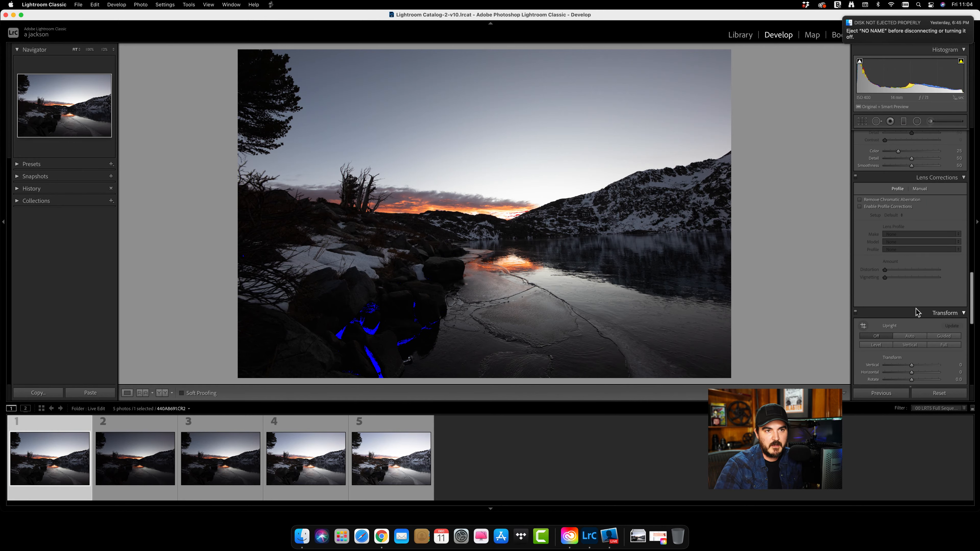
pyautogui.click(859, 175)
pyautogui.click(859, 182)
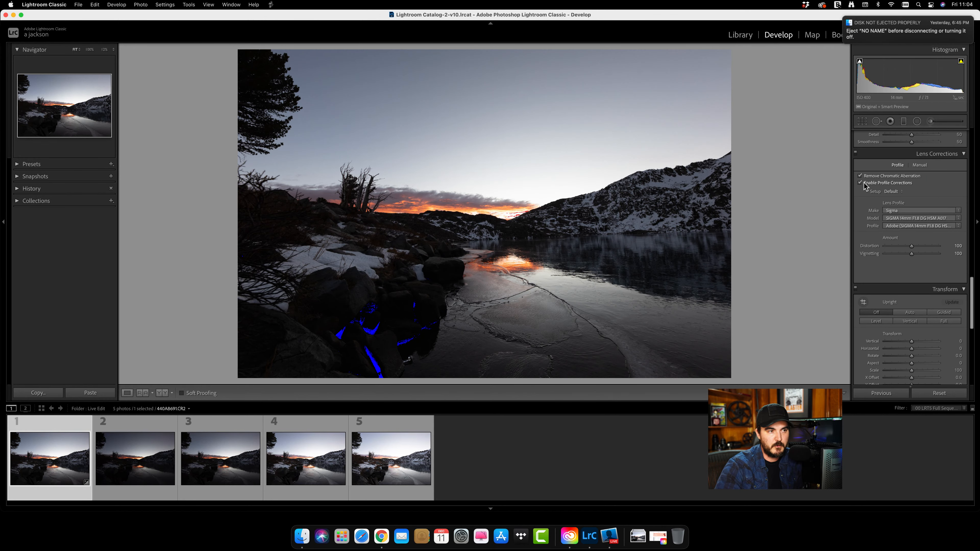
# Set Highlights to -100 and Shadows to +100.
pyautogui.scroll(5, 906, 243)
pyautogui.scroll(10, 907, 243)
pyautogui.moveTo(911, 228); pyautogui.dragTo(849, 231)
pyautogui.moveTo(911, 236); pyautogui.dragTo(977, 265)
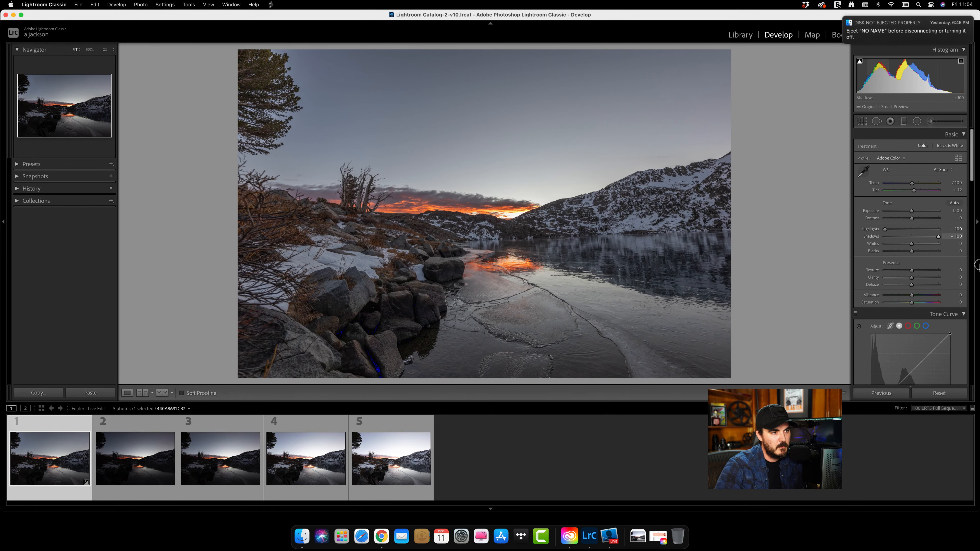
# Examine the sunset clouds, snowy mountainside and distant shoreline at 200% magnification for detail and noise.
pyautogui.click(489, 232)
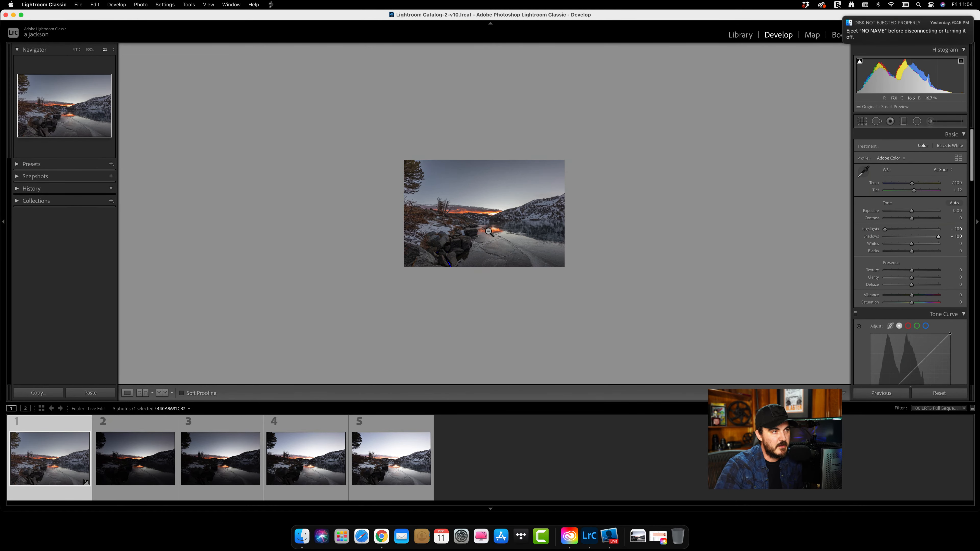
pyautogui.click(488, 232)
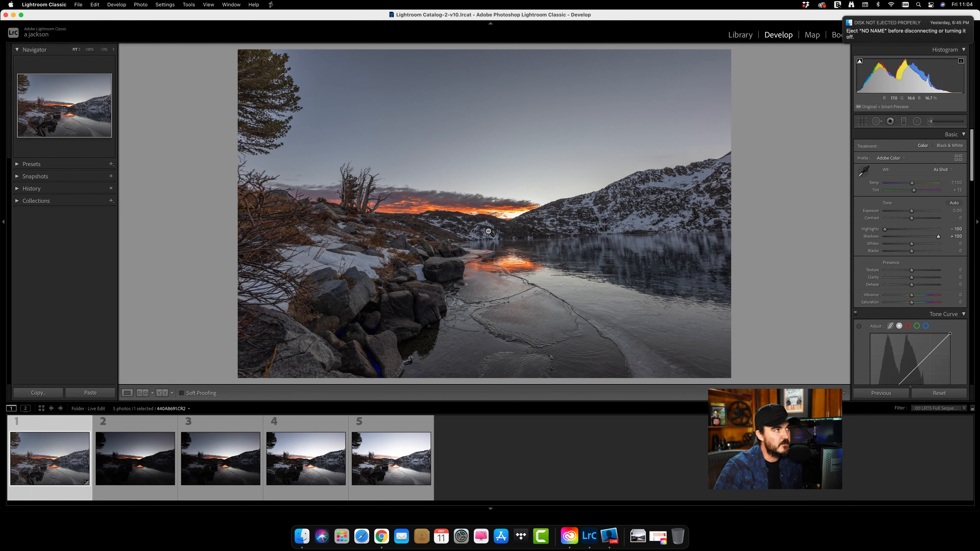
pyautogui.click(111, 49)
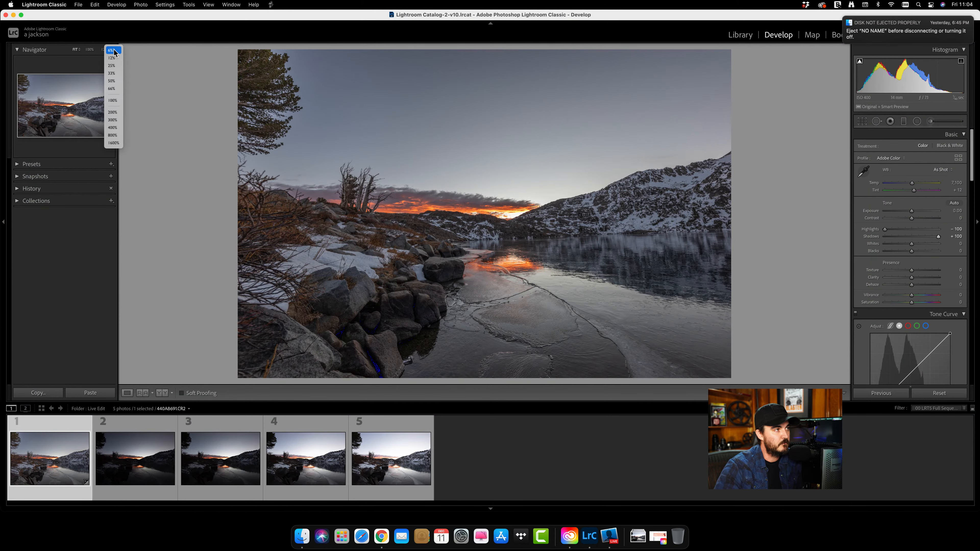
pyautogui.click(112, 120)
pyautogui.moveTo(691, 247); pyautogui.dragTo(287, 254)
pyautogui.moveTo(365, 112); pyautogui.dragTo(583, 212)
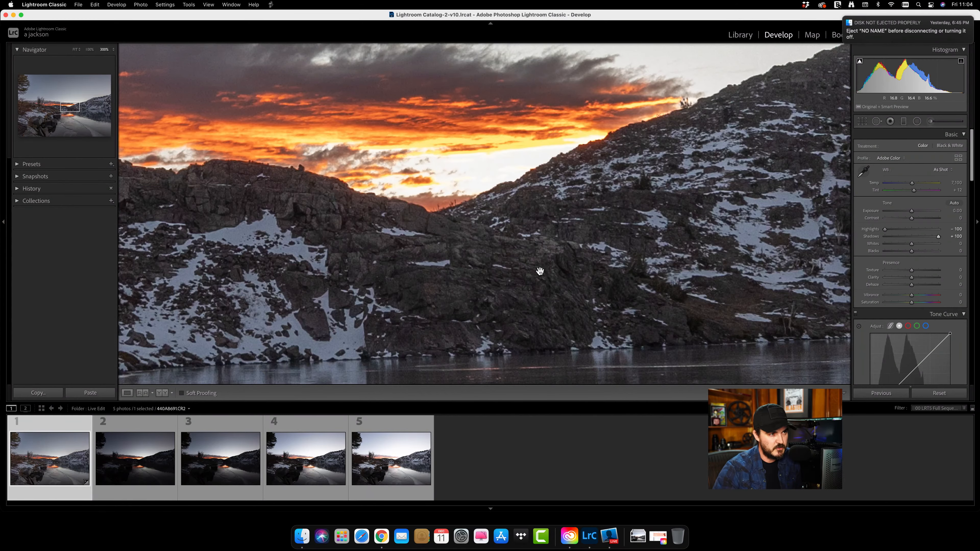
pyautogui.moveTo(689, 311); pyautogui.dragTo(413, 311)
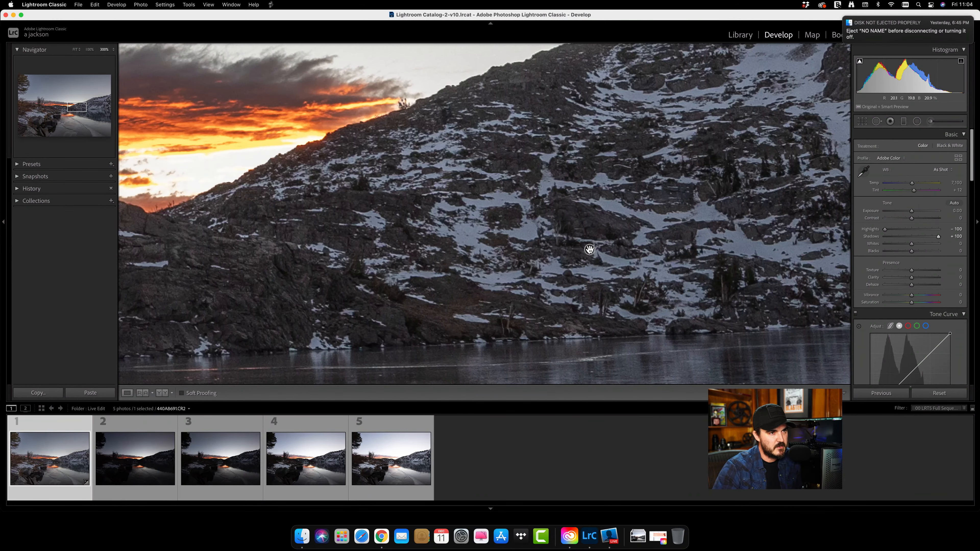
pyautogui.moveTo(589, 249); pyautogui.dragTo(431, 341)
pyautogui.moveTo(632, 227); pyautogui.dragTo(409, 224)
pyautogui.moveTo(366, 313); pyautogui.dragTo(426, 134)
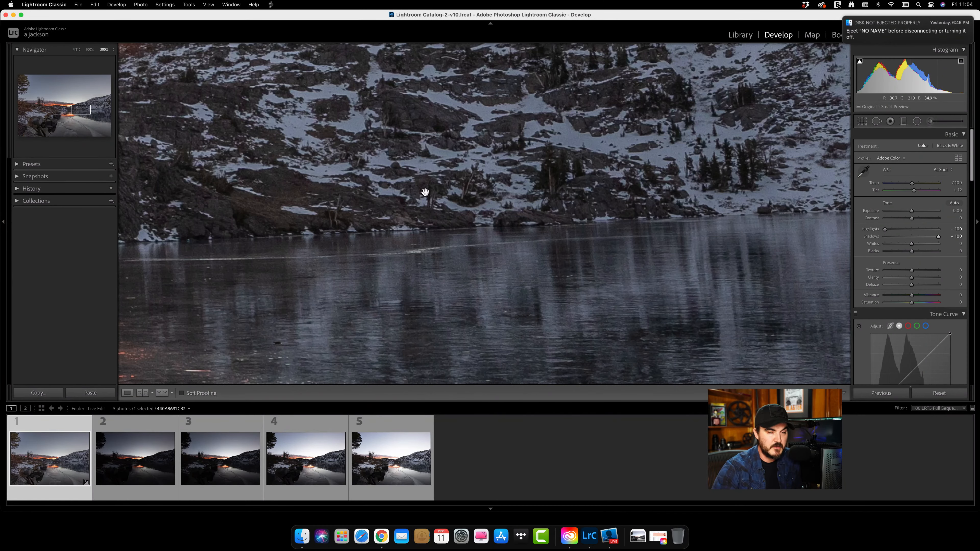
pyautogui.moveTo(422, 192); pyautogui.dragTo(677, 241)
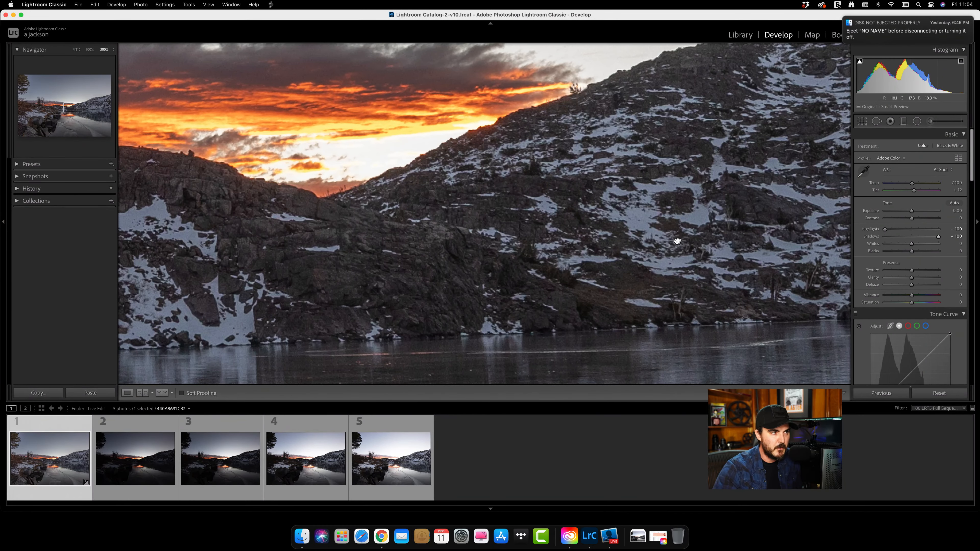
pyautogui.moveTo(353, 225); pyautogui.dragTo(454, 238)
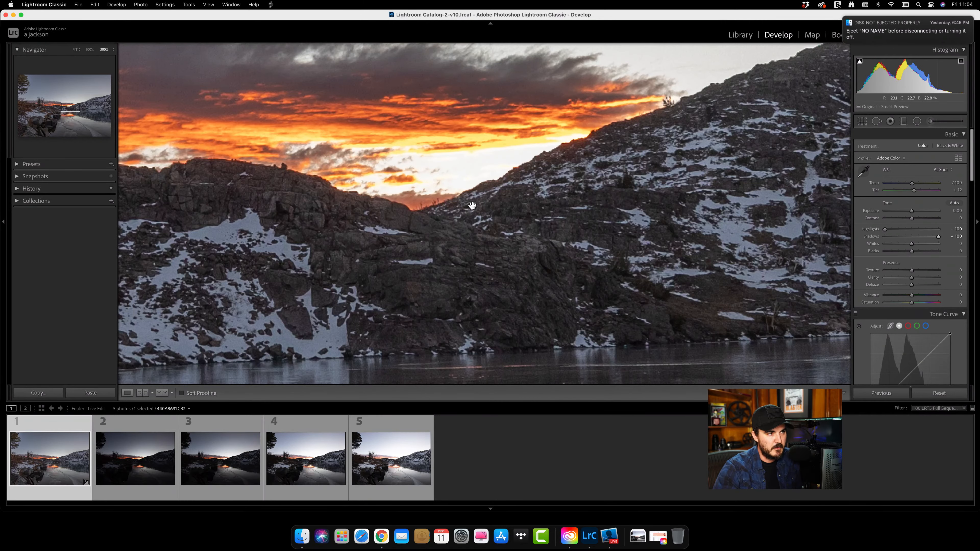
# Inspect the shoreline rocks and the sunset reflection on the ice up close, and return to the full-image view.
pyautogui.moveTo(304, 220); pyautogui.dragTo(494, 253)
pyautogui.moveTo(341, 258); pyautogui.dragTo(430, 184)
pyautogui.moveTo(392, 292); pyautogui.dragTo(403, 173)
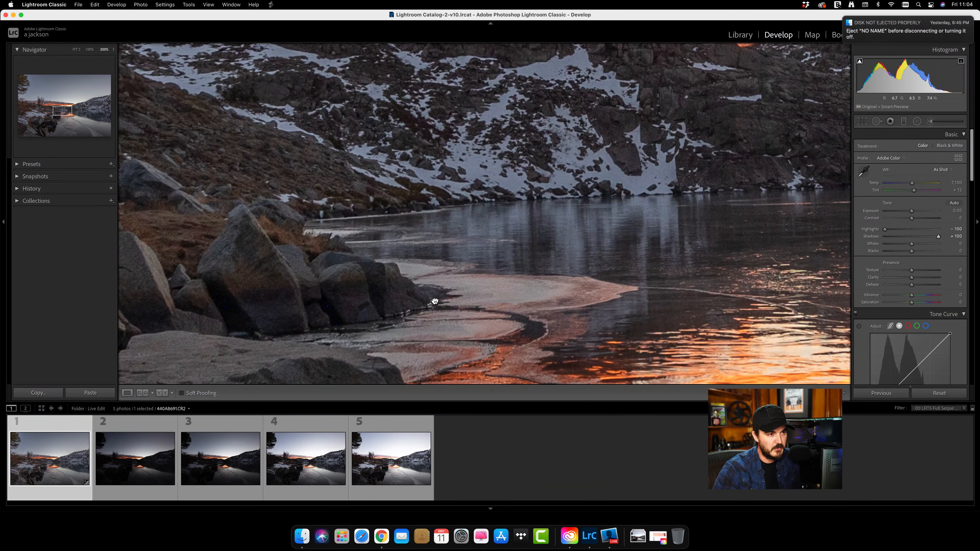
pyautogui.moveTo(434, 302); pyautogui.dragTo(426, 160)
pyautogui.moveTo(428, 328); pyautogui.dragTo(363, 261)
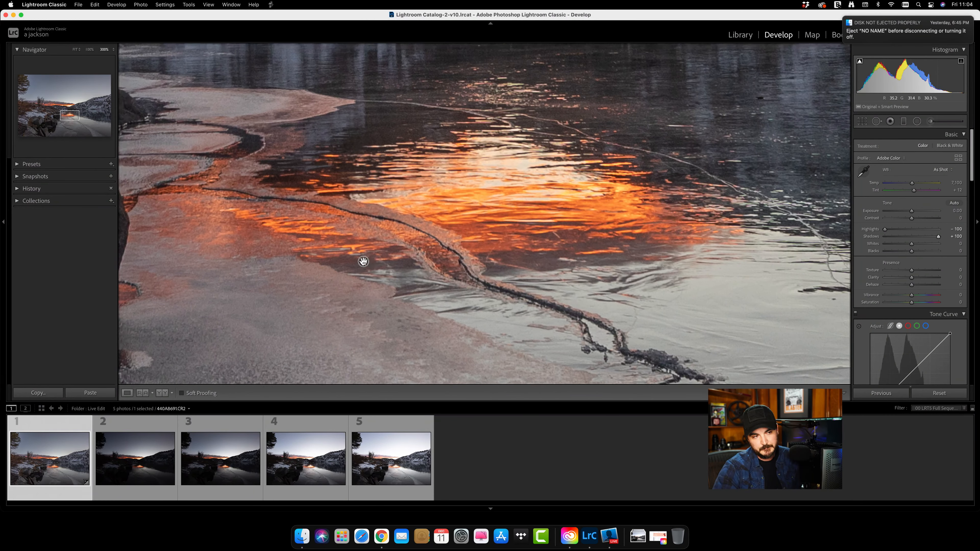
pyautogui.click(538, 246)
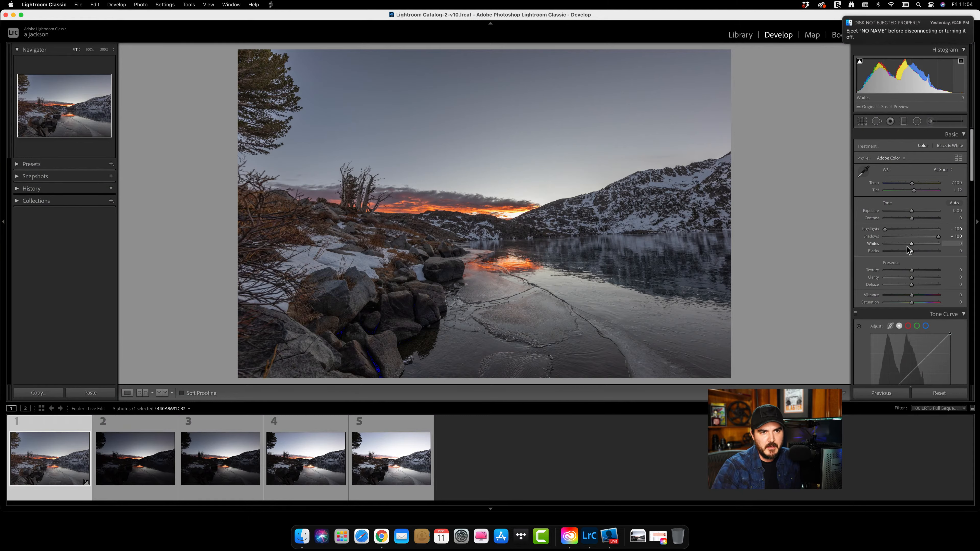
# Raise Whites to +19 and Blacks to +50 in the basic tone adjustments.
pyautogui.moveTo(907, 249); pyautogui.dragTo(917, 249)
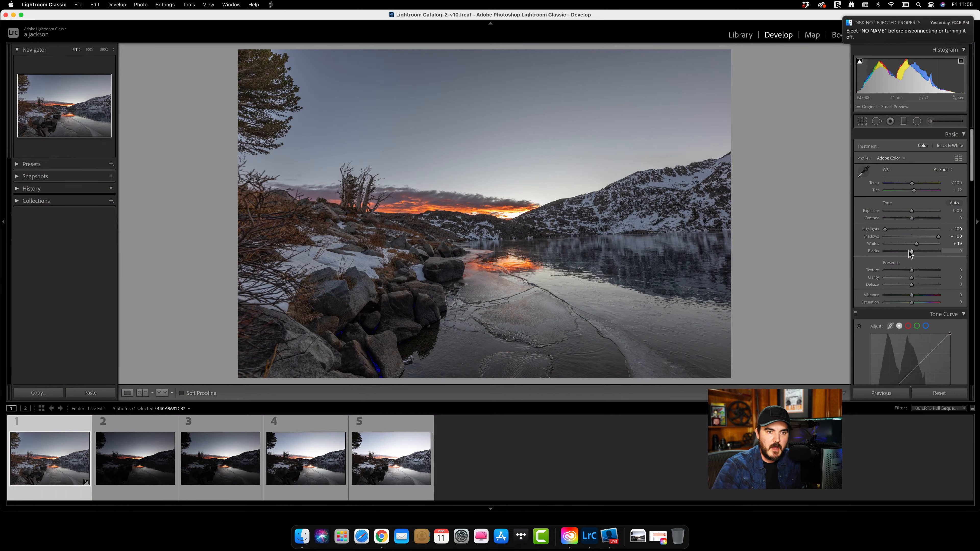
pyautogui.moveTo(911, 251)
pyautogui.mouseDown()
pyautogui.moveTo(955, 264)
pyautogui.moveTo(924, 256)
pyautogui.mouseUp()
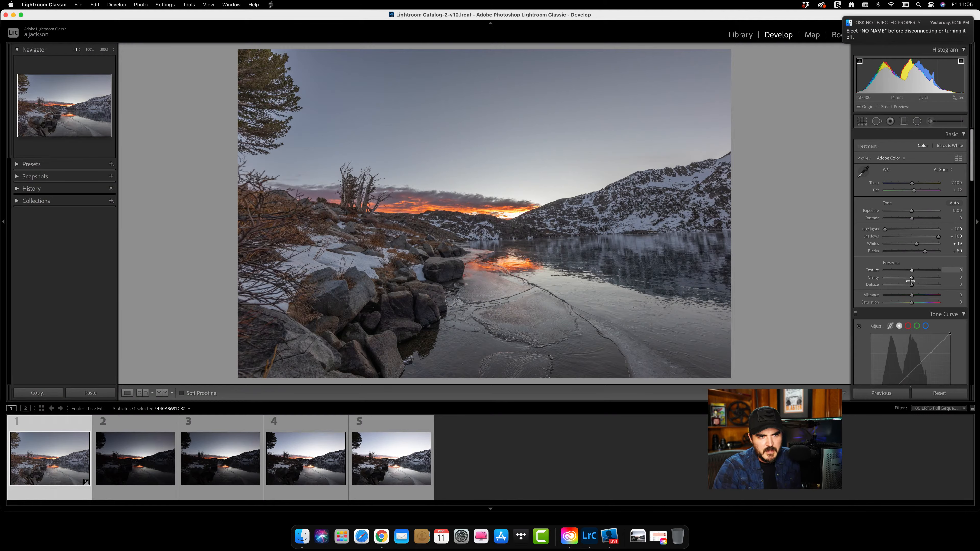
# Set the Blue Primary saturation to +100 in the camera calibration.
pyautogui.scroll(-20, 911, 281)
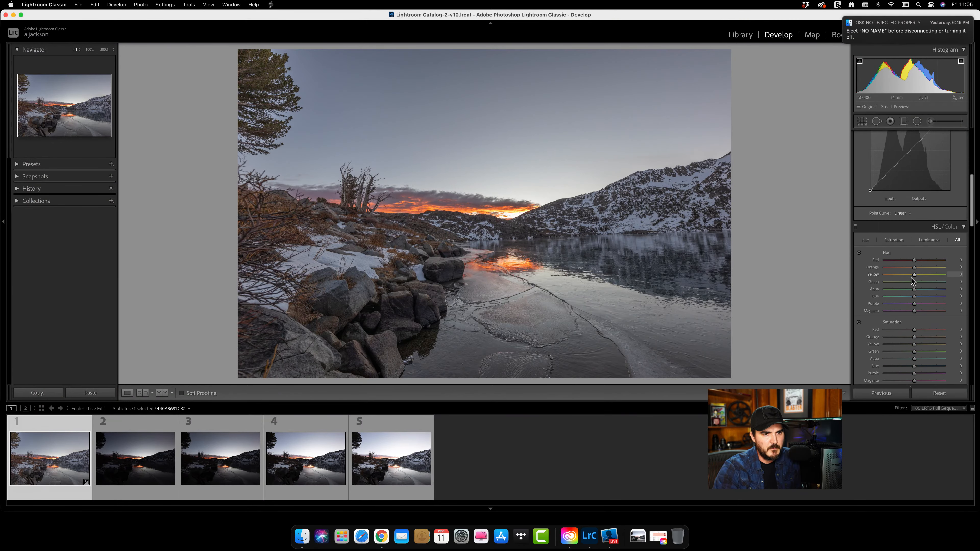
pyautogui.scroll(-8, 911, 280)
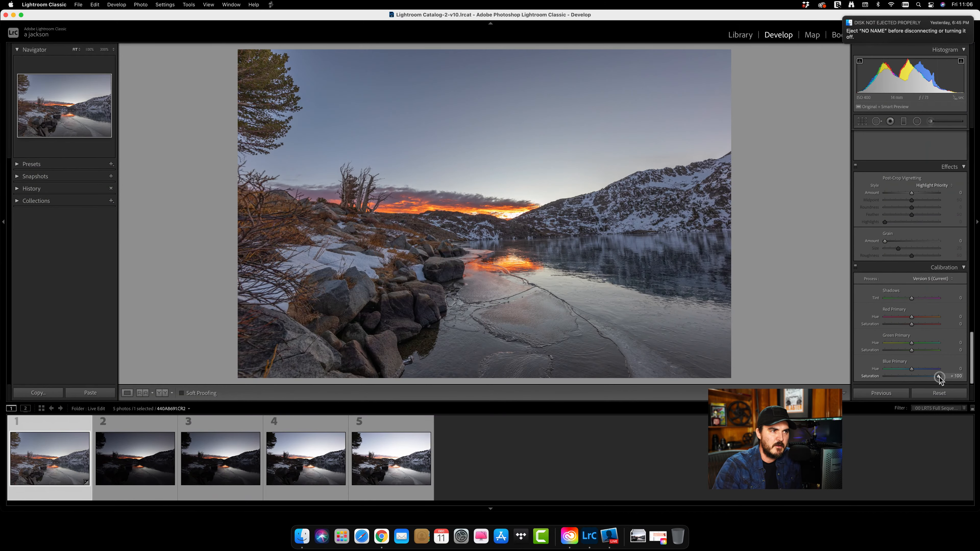
pyautogui.moveTo(939, 377); pyautogui.dragTo(976, 397)
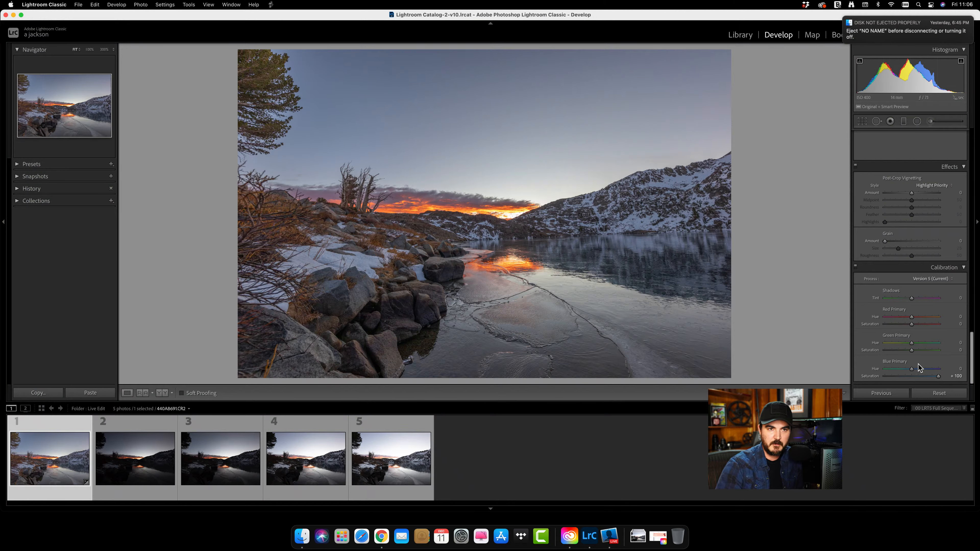
# Try lowering the HSL Blue saturation to -31, and reset it.
pyautogui.scroll(10, 918, 364)
pyautogui.scroll(-5, 918, 364)
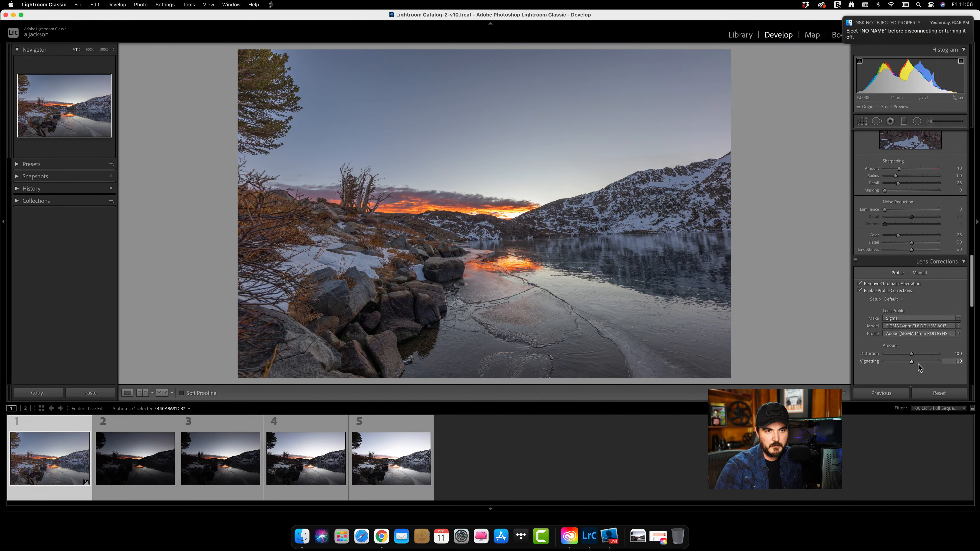
pyautogui.scroll(10, 917, 364)
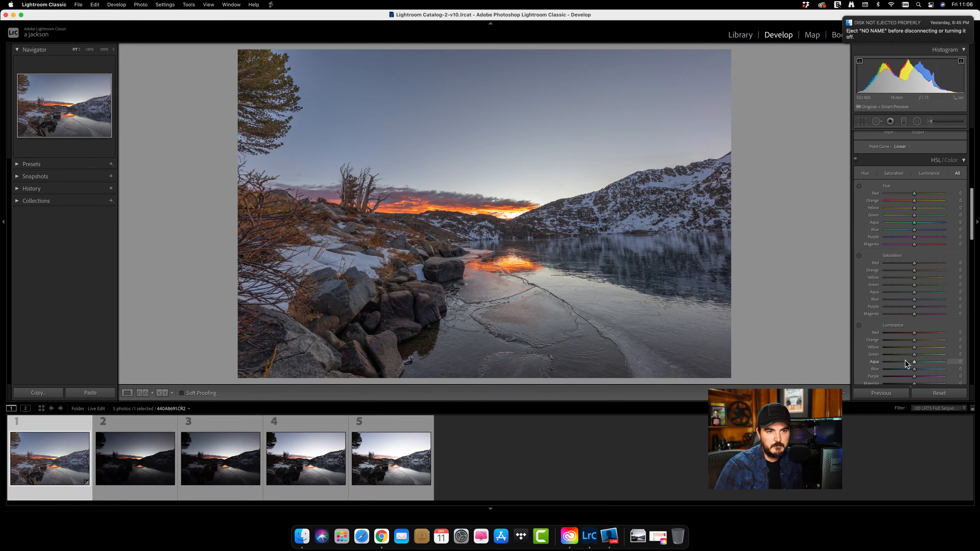
pyautogui.moveTo(914, 299)
pyautogui.mouseDown()
pyautogui.moveTo(894, 300)
pyautogui.moveTo(904, 303)
pyautogui.mouseUp()
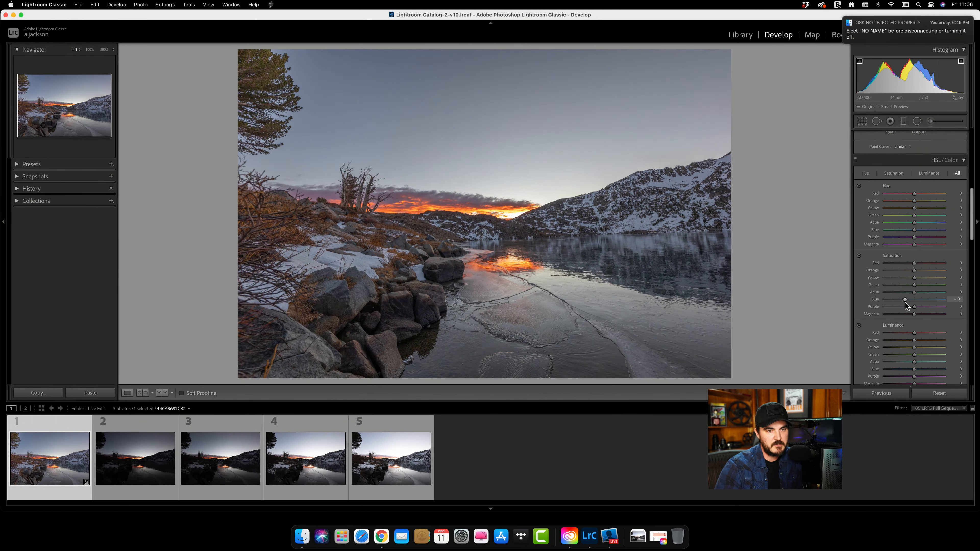
pyautogui.doubleClick(874, 299)
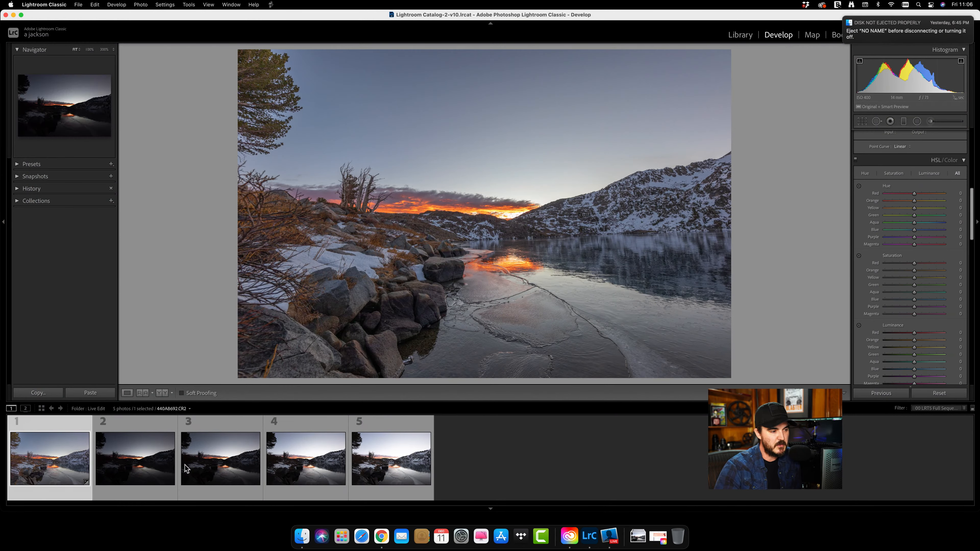
# View the unedited fourth exposure for comparison and return to the edited first photo.
pyautogui.click(312, 473)
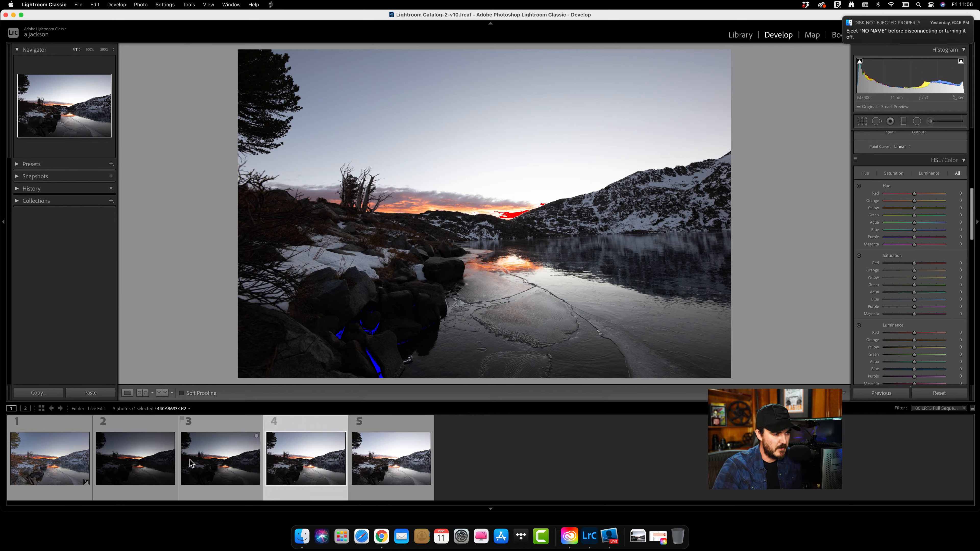
pyautogui.click(50, 460)
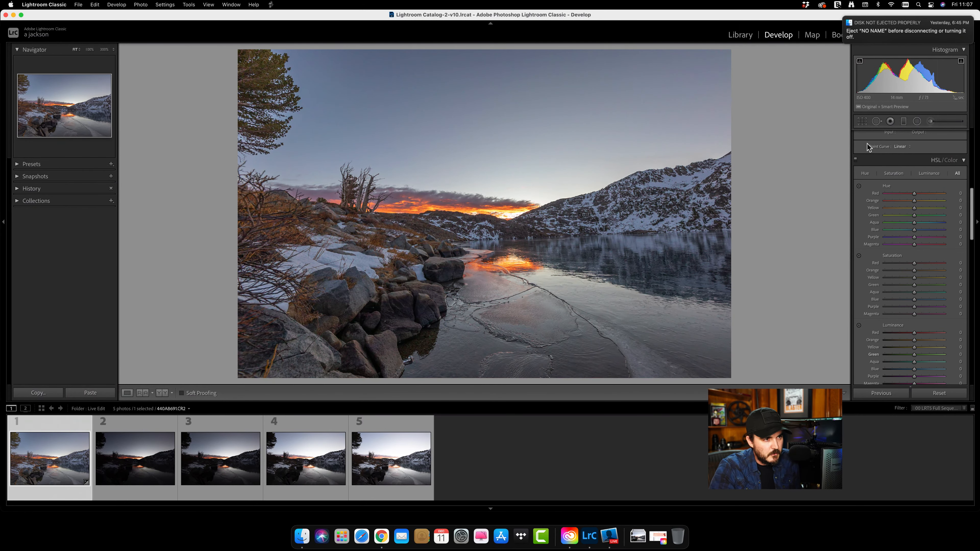
# Straighten the first photo by 1.12 degrees with the Crop tool and set the crop aspect to 4 x 5 / 8 x 10.
pyautogui.click(862, 122)
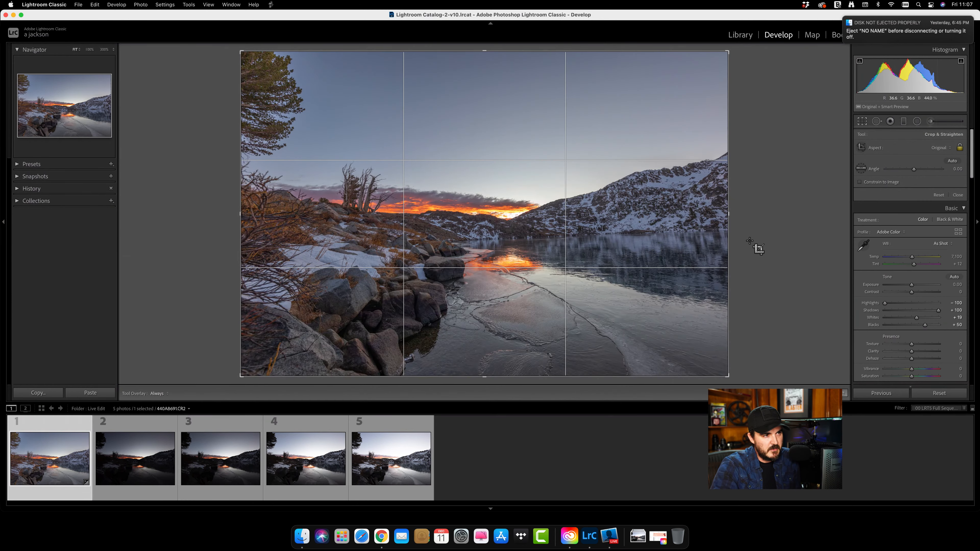
pyautogui.moveTo(754, 225); pyautogui.dragTo(752, 230)
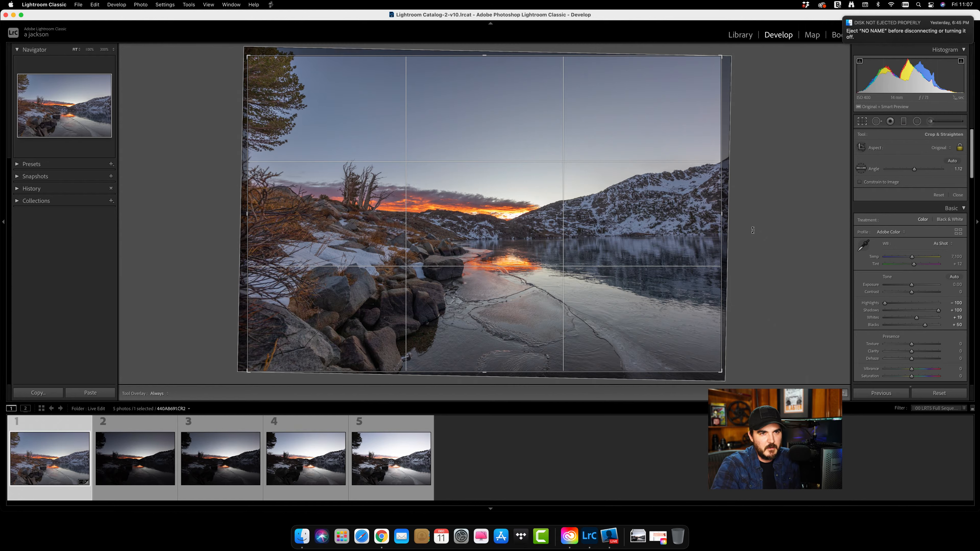
pyautogui.click(944, 148)
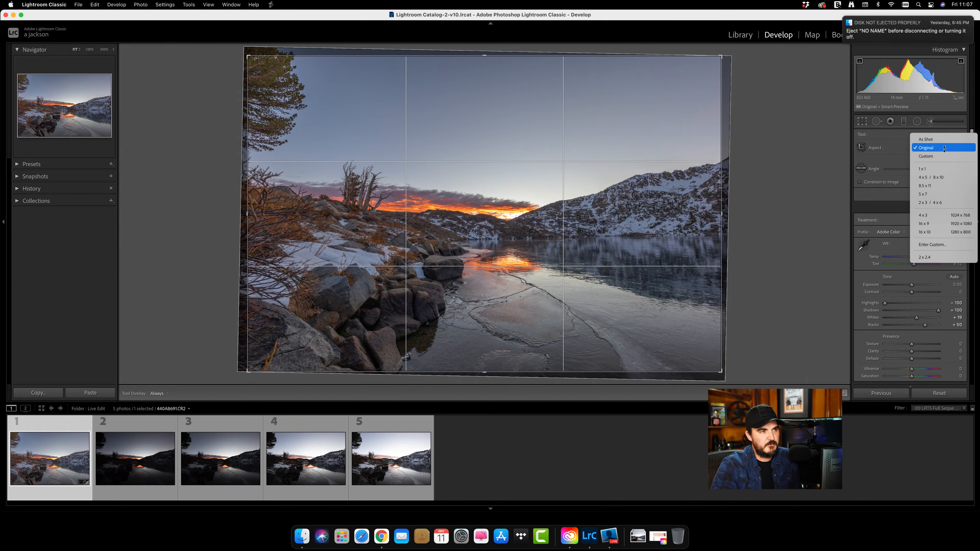
pyautogui.click(941, 177)
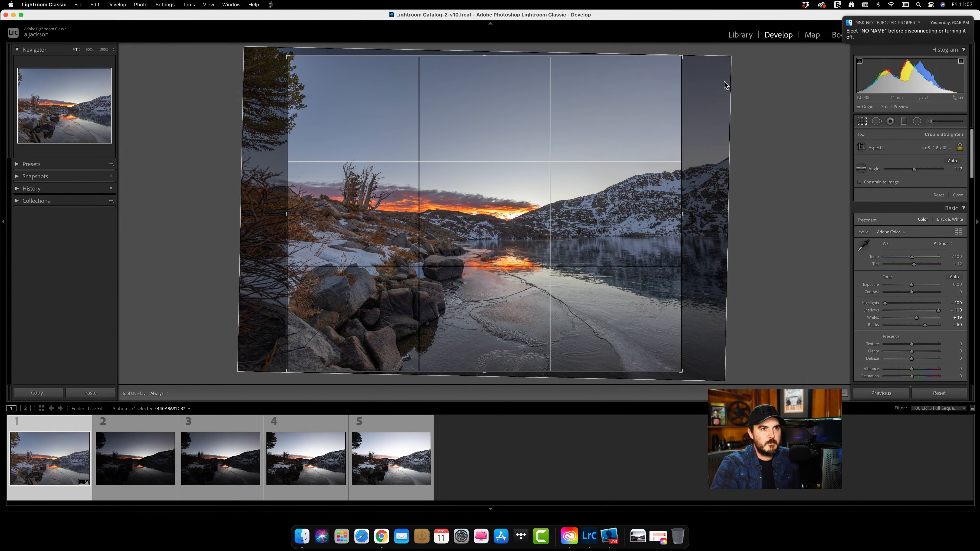
# Turn the crop to portrait orientation and tighten it around the cracked ice and the sunset reflection.
pyautogui.moveTo(679, 55); pyautogui.dragTo(602, 66)
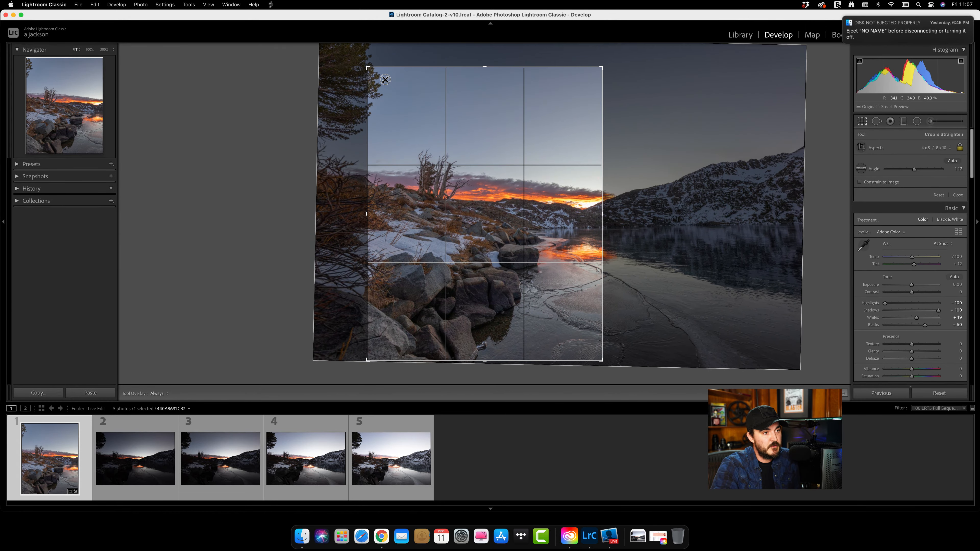
pyautogui.moveTo(367, 66); pyautogui.dragTo(389, 87)
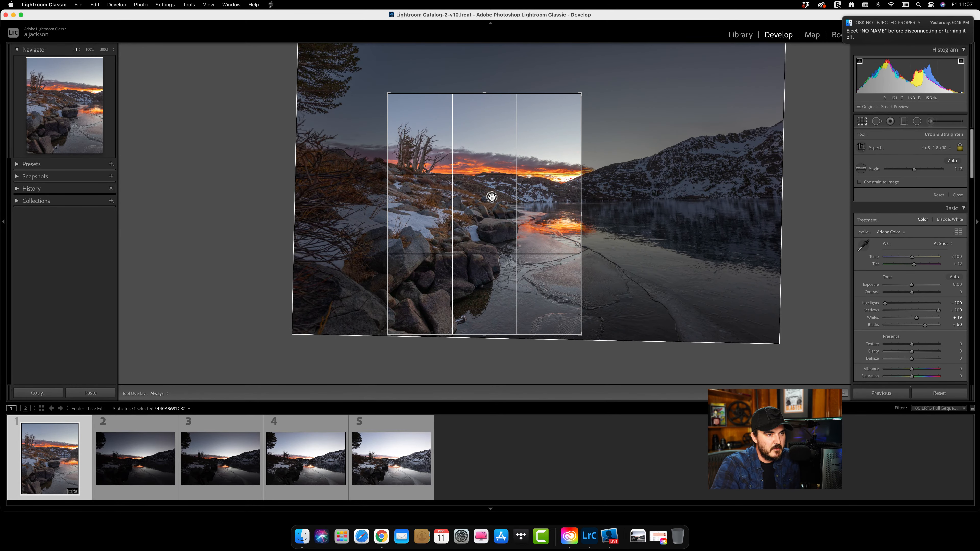
pyautogui.moveTo(492, 197); pyautogui.dragTo(455, 200)
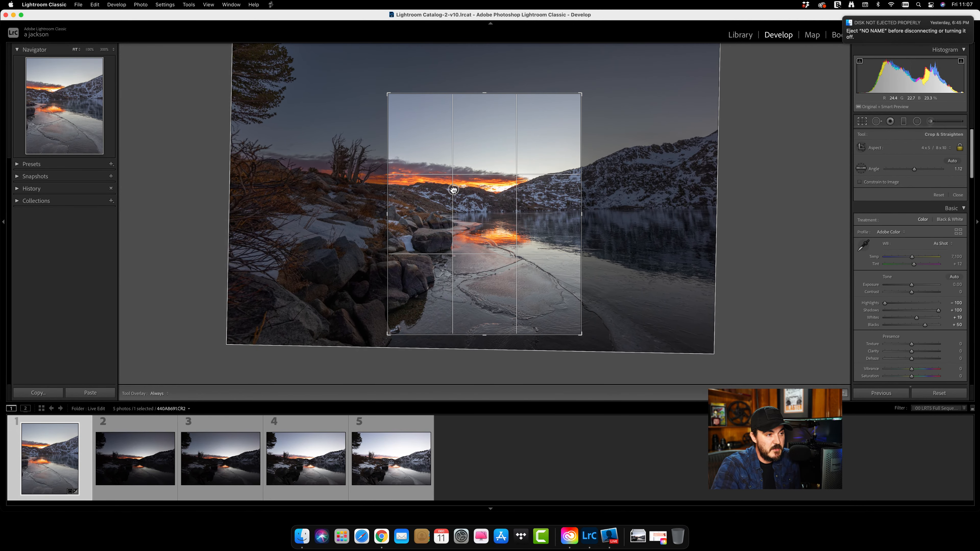
pyautogui.moveTo(388, 333); pyautogui.dragTo(415, 301)
pyautogui.moveTo(454, 262); pyautogui.dragTo(464, 222)
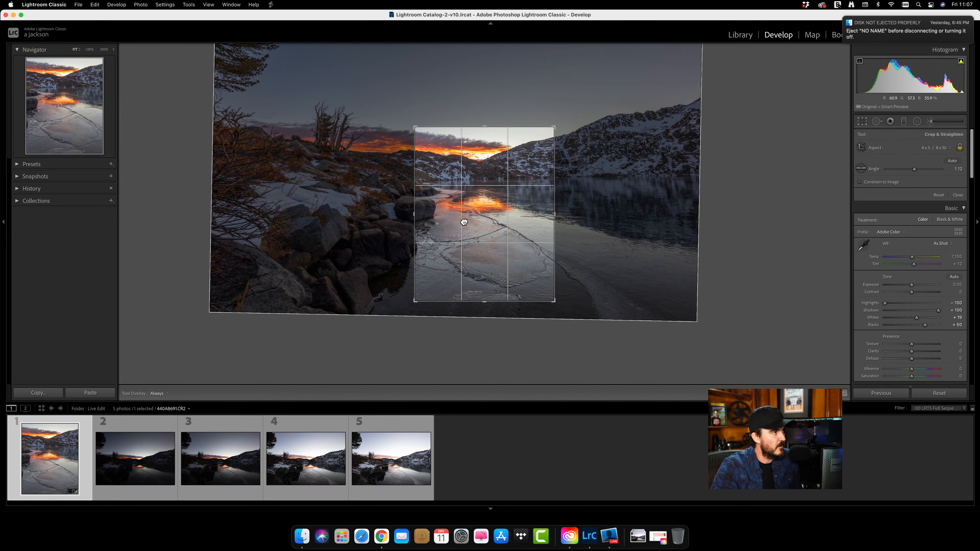
pyautogui.moveTo(471, 239); pyautogui.dragTo(466, 239)
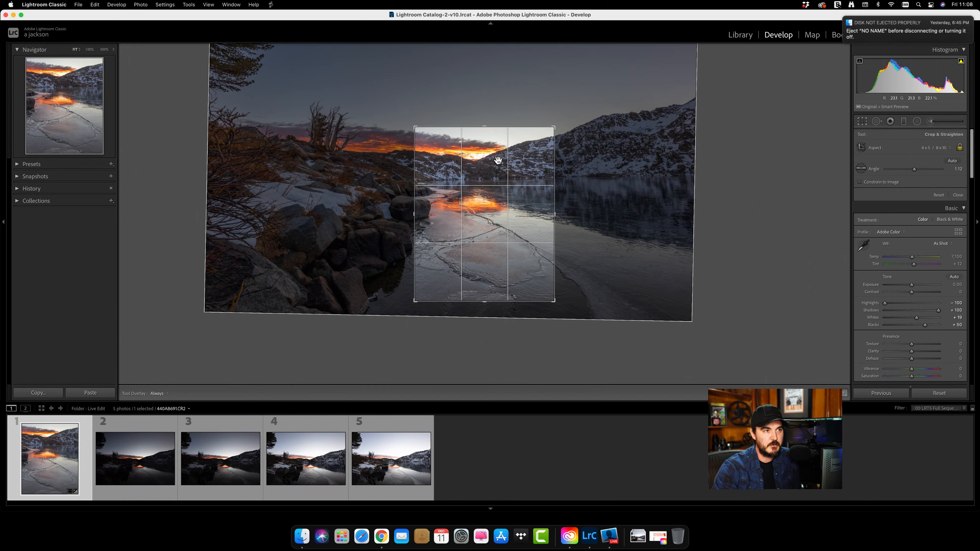
# Enlarge the portrait crop, reposition it to include the shoreline rocks, ice and sunset clouds, and apply it.
pyautogui.moveTo(555, 127); pyautogui.dragTo(574, 105)
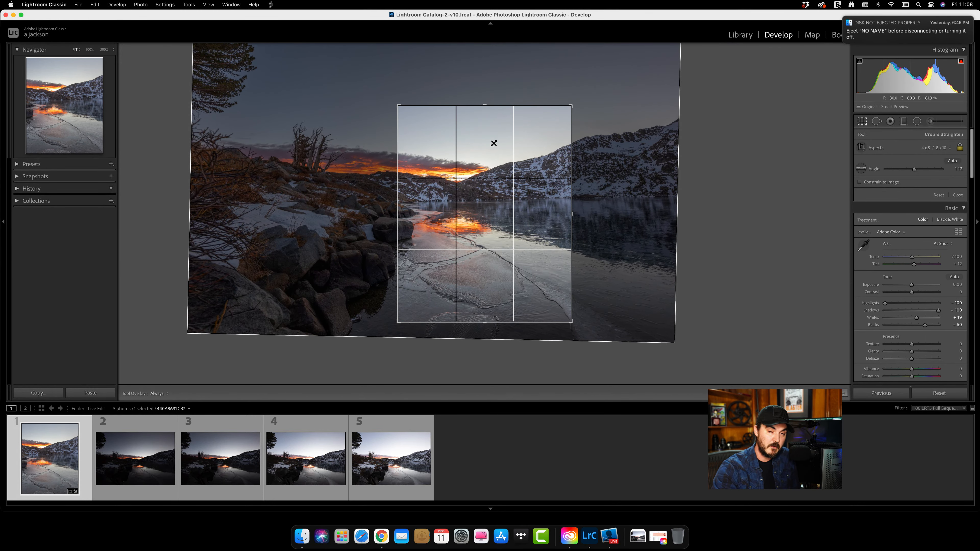
pyautogui.moveTo(494, 143); pyautogui.dragTo(544, 128)
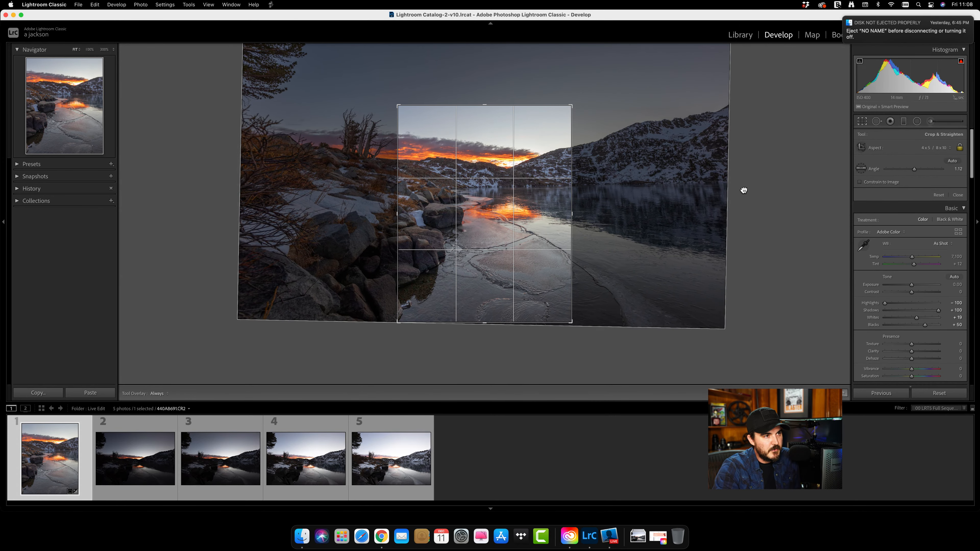
pyautogui.moveTo(770, 208); pyautogui.dragTo(771, 209)
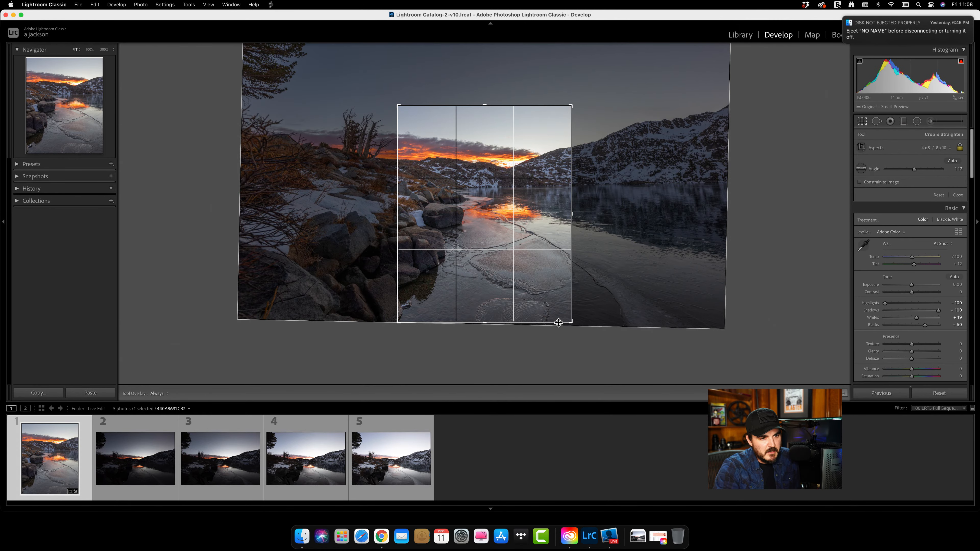
pyautogui.click(838, 391)
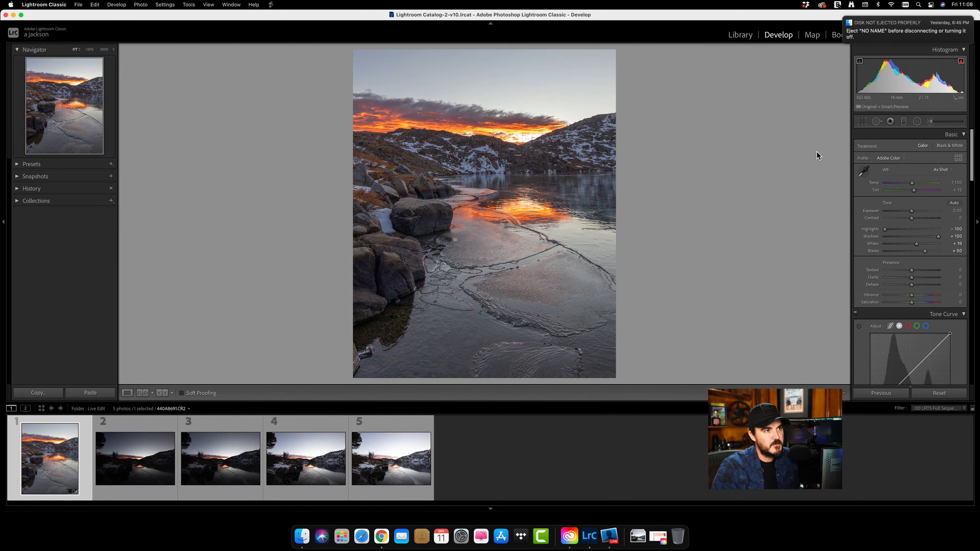
# Straighten the first photo to 1.28 degrees, tighten its portrait crop slightly around the rocks, ice and sunset, and apply it.
pyautogui.click(861, 122)
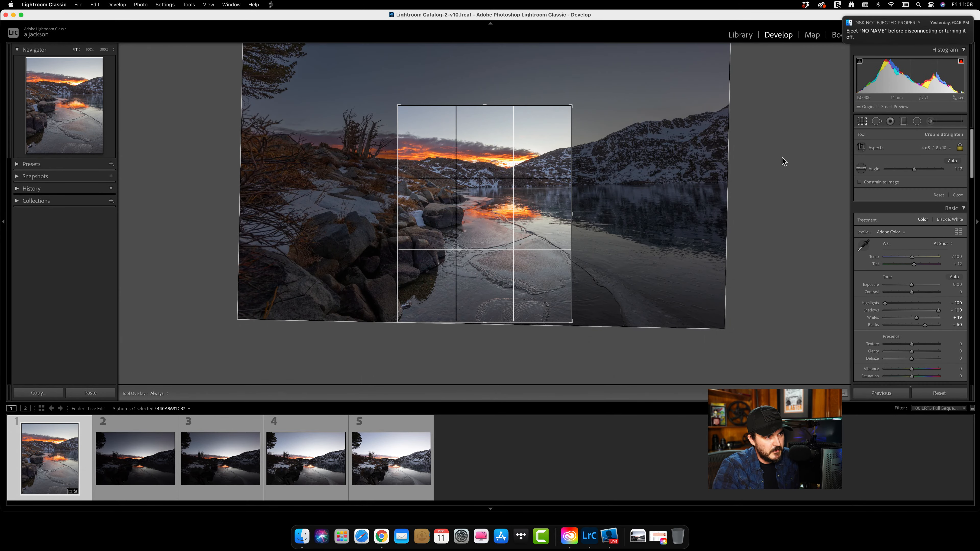
pyautogui.moveTo(786, 163); pyautogui.dragTo(783, 160)
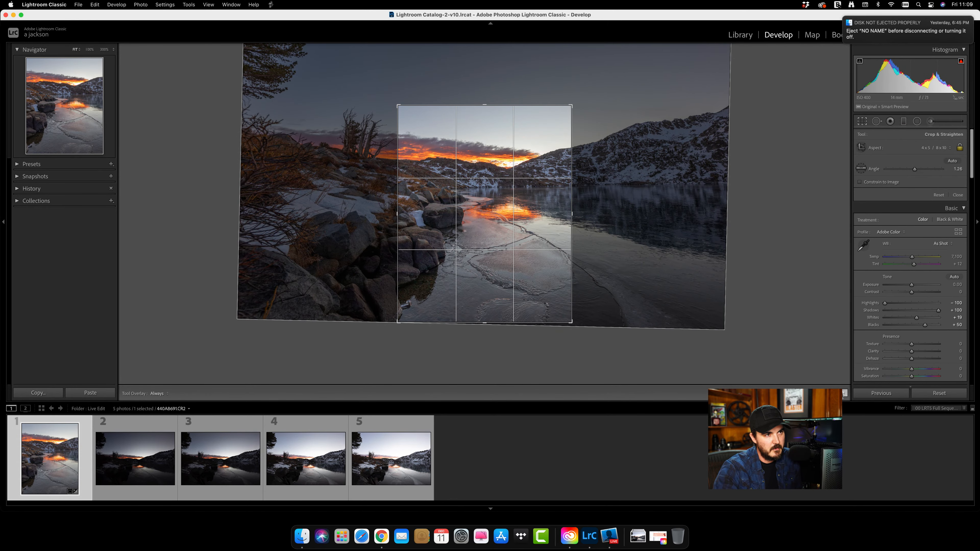
pyautogui.press('Return')
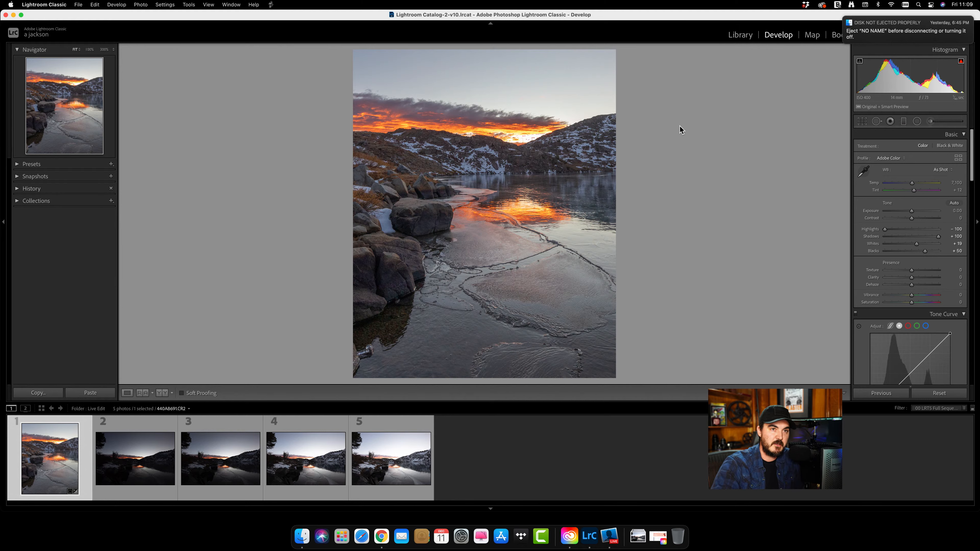
pyautogui.click(863, 121)
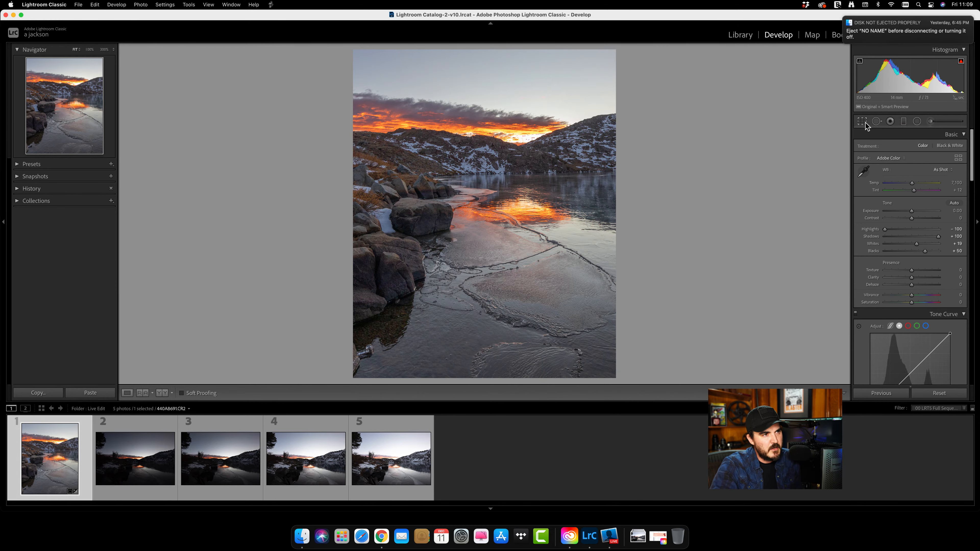
pyautogui.moveTo(572, 105); pyautogui.dragTo(565, 113)
pyautogui.press('Return')
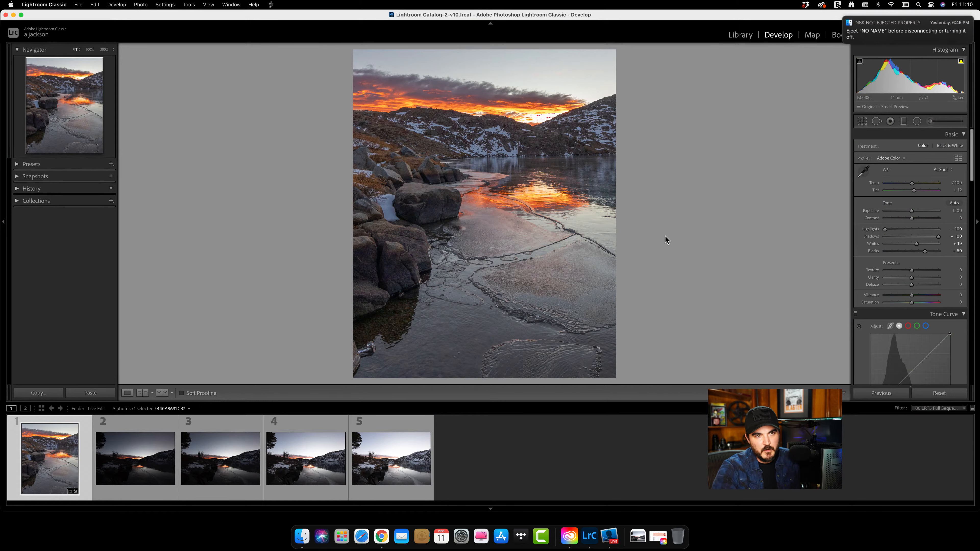
# Lower the first photo's Exposure to -0.10.
pyautogui.click(911, 211)
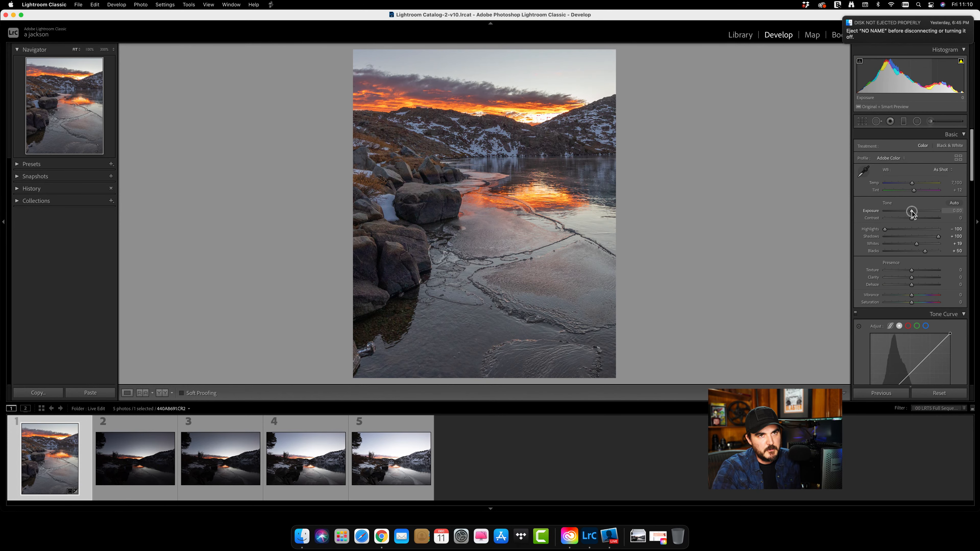
pyautogui.moveTo(912, 212); pyautogui.dragTo(910, 211)
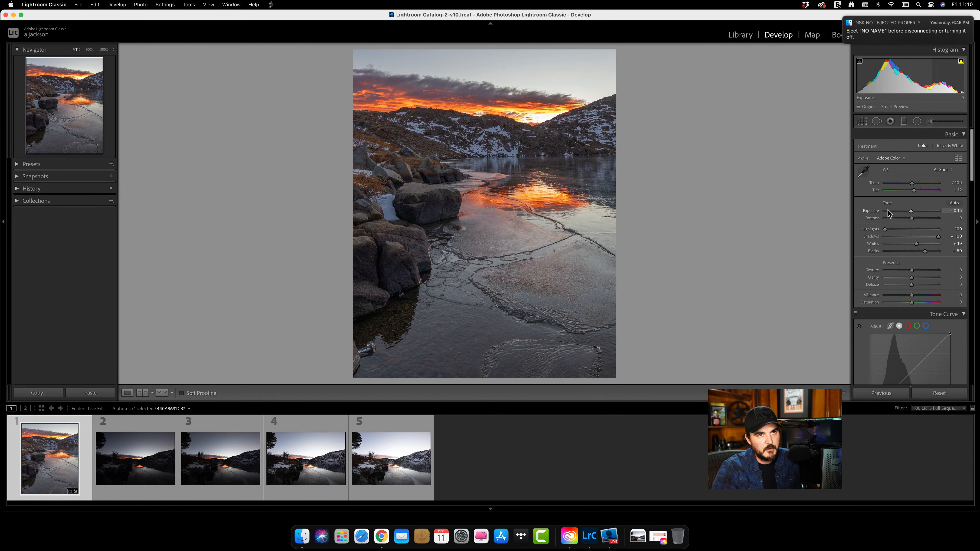
pyautogui.doubleClick(872, 211)
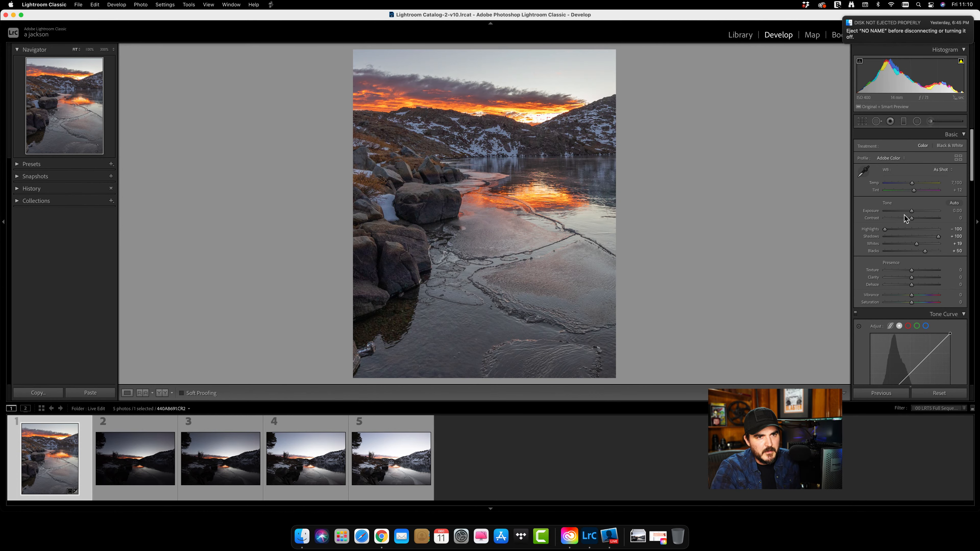
pyautogui.click(911, 211)
pyautogui.moveTo(911, 211); pyautogui.dragTo(911, 212)
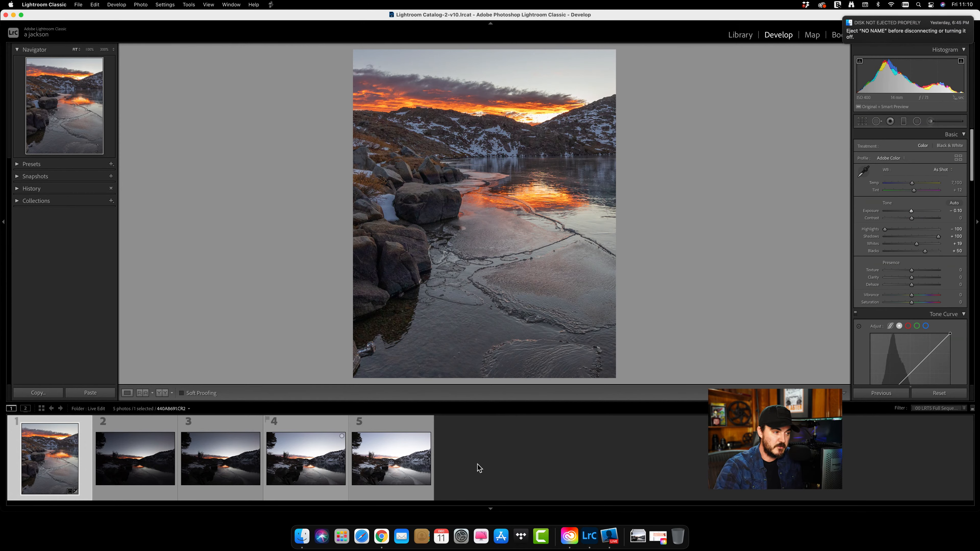
# Copy the first photo's develop settings with all setting categories included.
pyautogui.rightClick(63, 461)
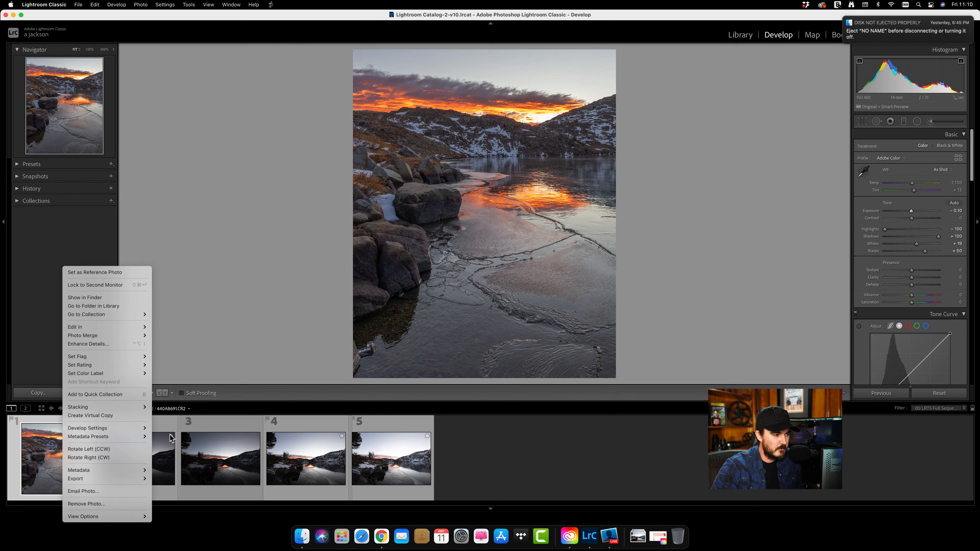
pyautogui.moveTo(145, 428)
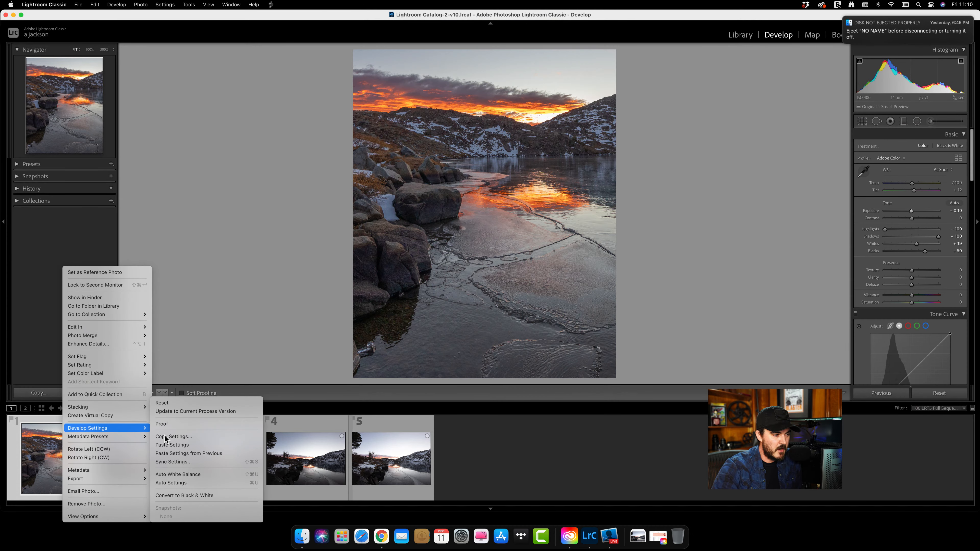
pyautogui.click(172, 438)
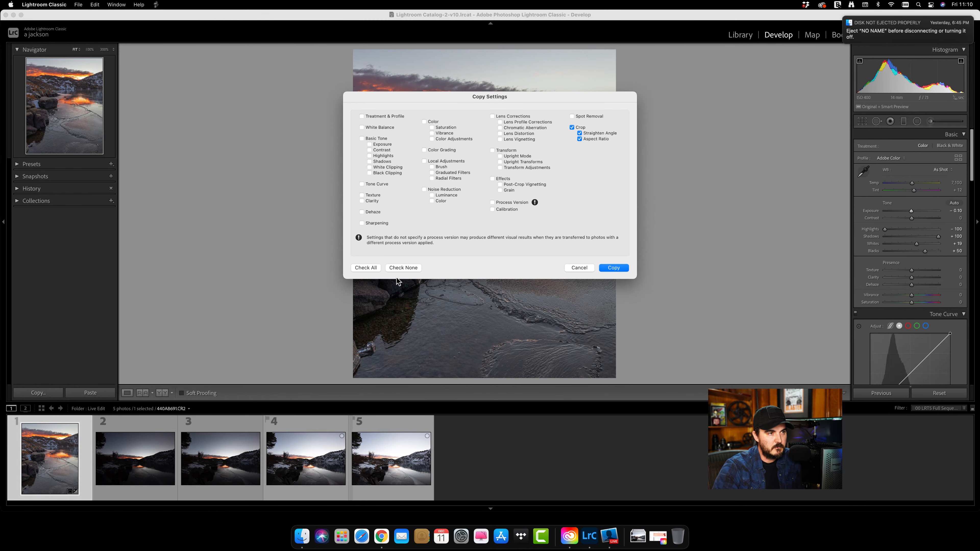
pyautogui.click(373, 268)
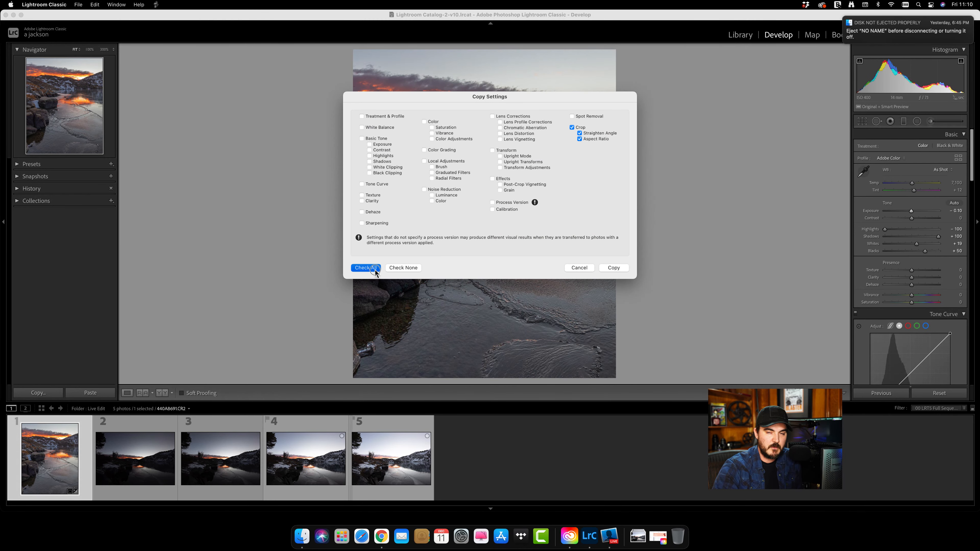
pyautogui.click(621, 270)
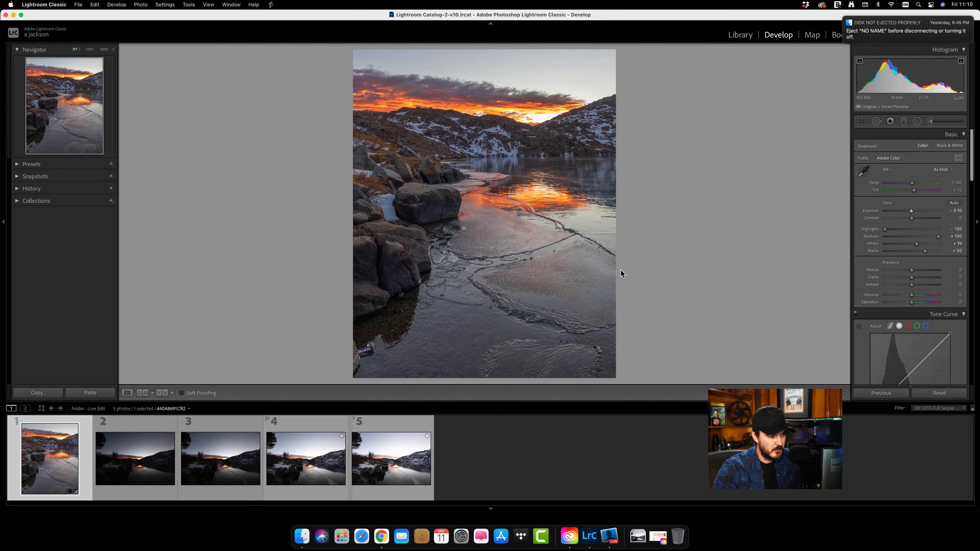
# Select all five exposures and apply the first photo's develop settings and crop to them.
pyautogui.keyDown('shift'); pyautogui.click(404, 464); pyautogui.keyUp('shift')
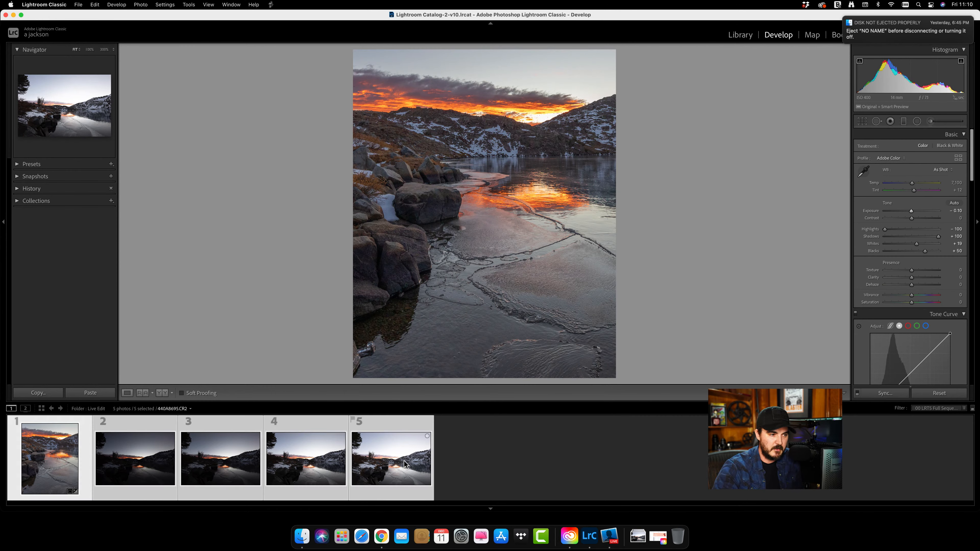
pyautogui.rightClick(404, 463)
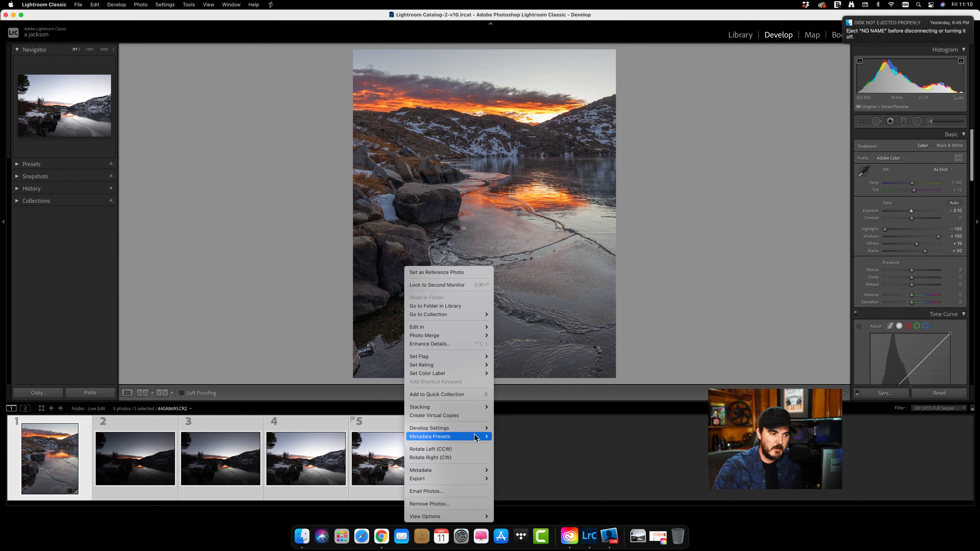
pyautogui.moveTo(473, 428)
pyautogui.click(525, 467)
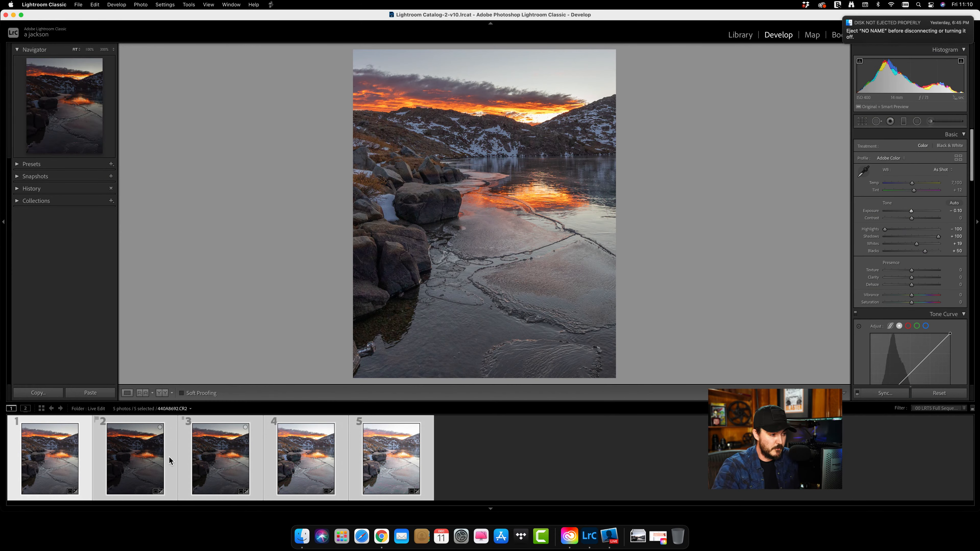
# Review the second to fourth exposures, check the fifth for highlight clipping and lower its Whites to -3.
pyautogui.click(146, 458)
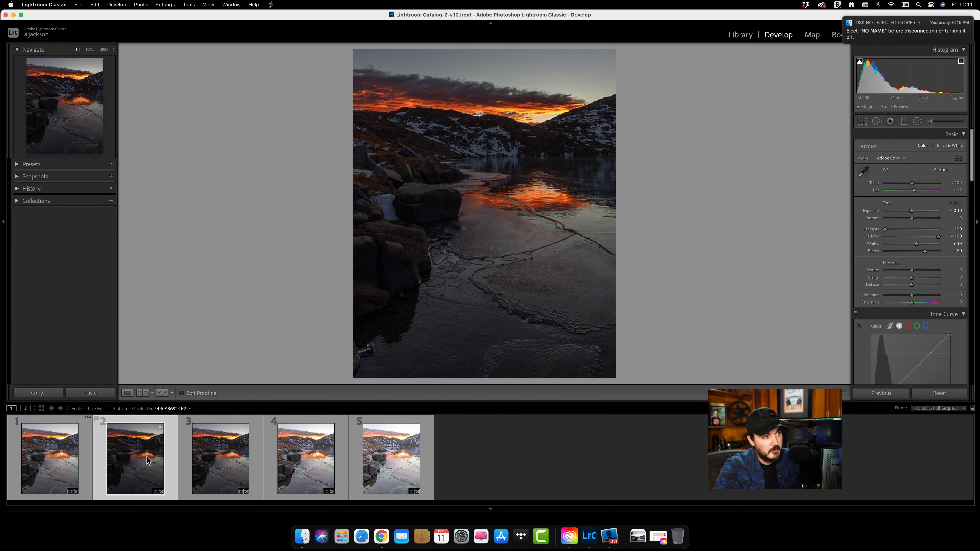
pyautogui.click(215, 471)
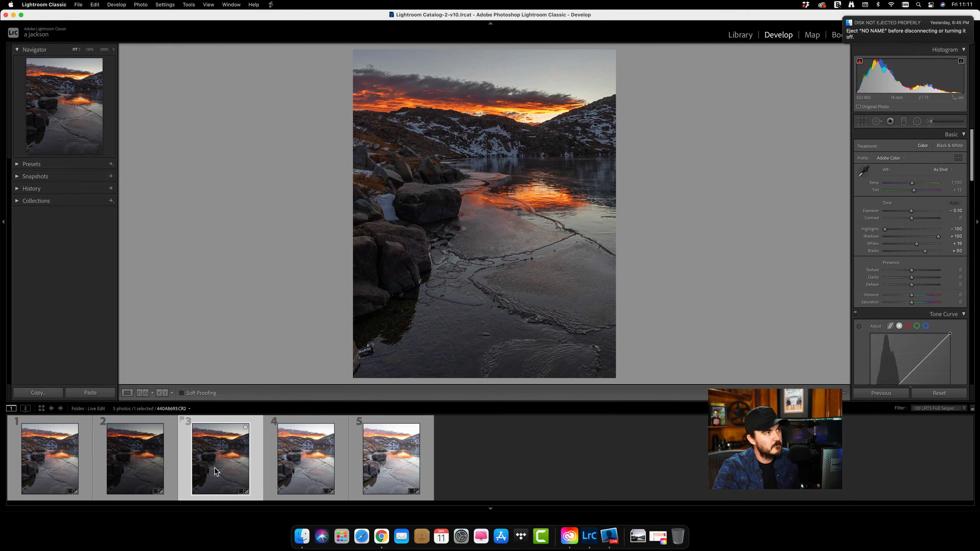
pyautogui.click(303, 475)
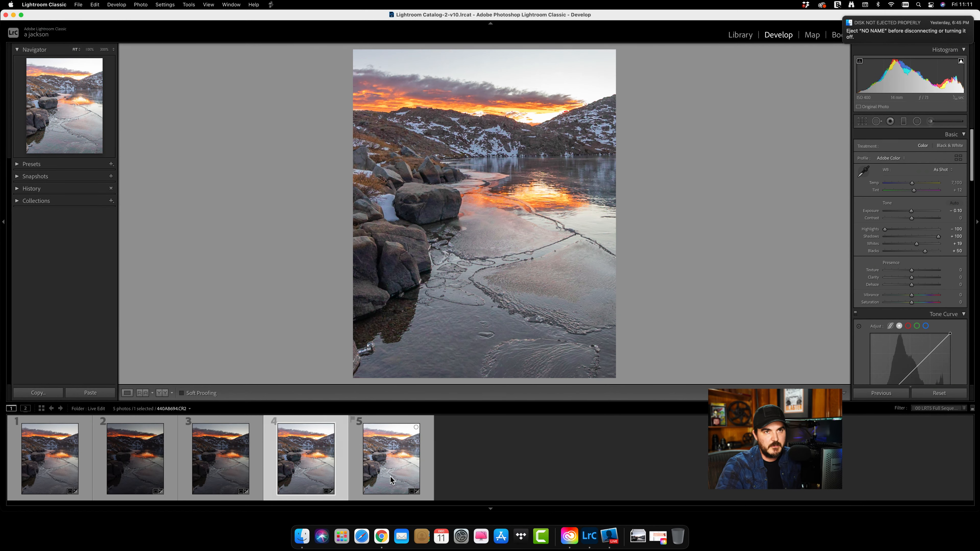
pyautogui.click(389, 476)
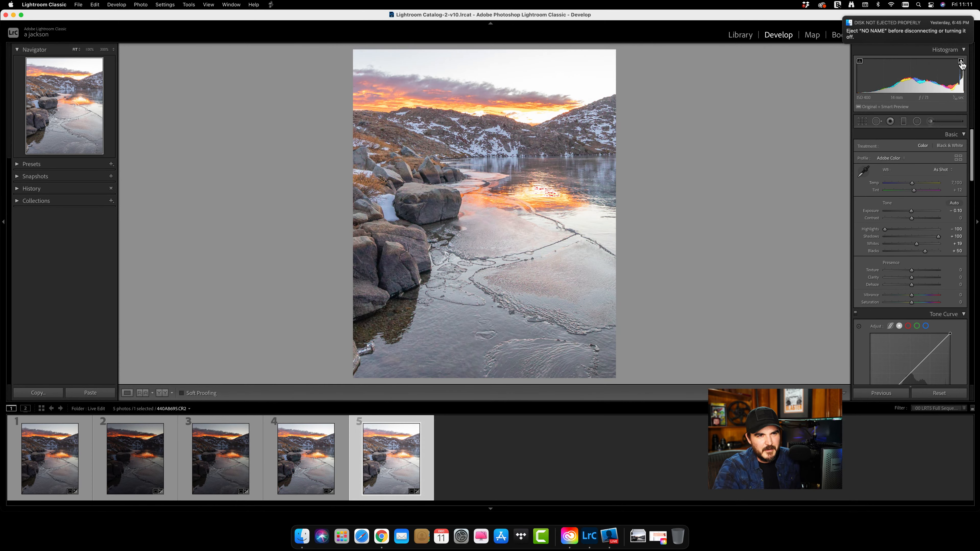
pyautogui.click(960, 62)
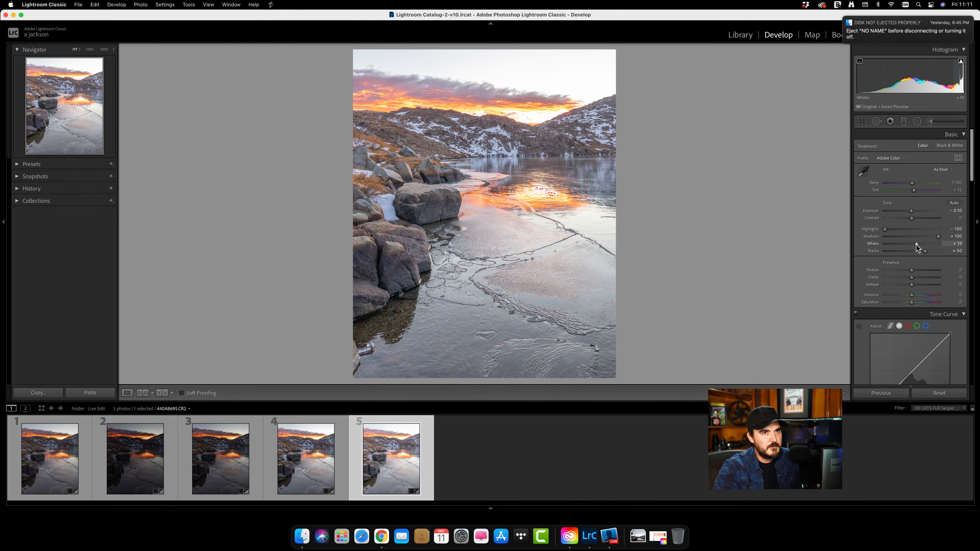
pyautogui.moveTo(915, 243); pyautogui.dragTo(910, 245)
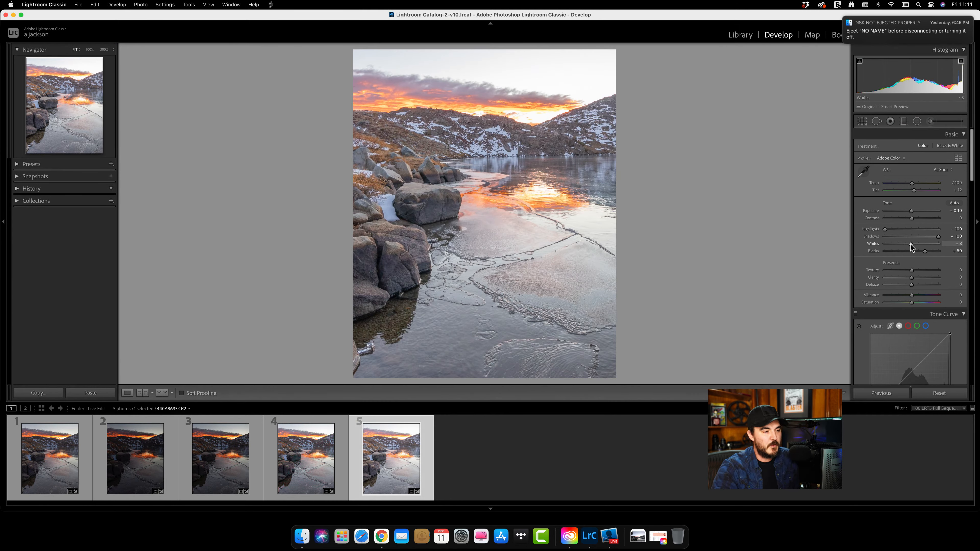
# Step back through the exposures to the first photo and change its profile to Adobe Vivid.
pyautogui.click(311, 448)
pyautogui.click(210, 455)
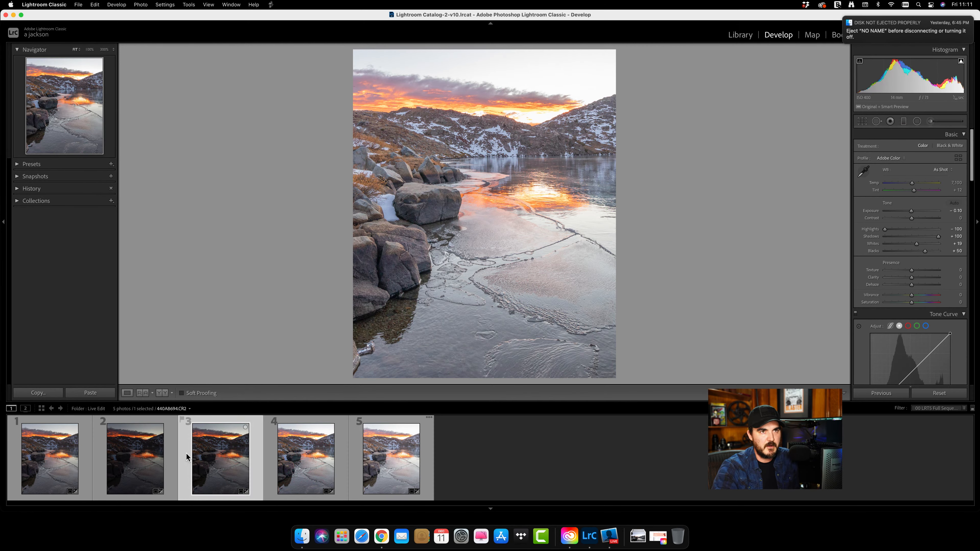
pyautogui.click(153, 453)
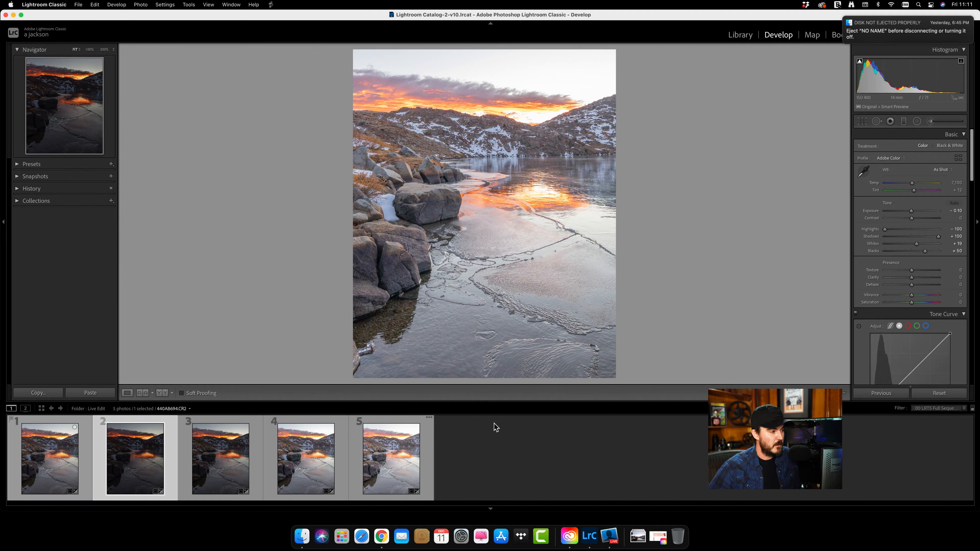
pyautogui.press('Left')
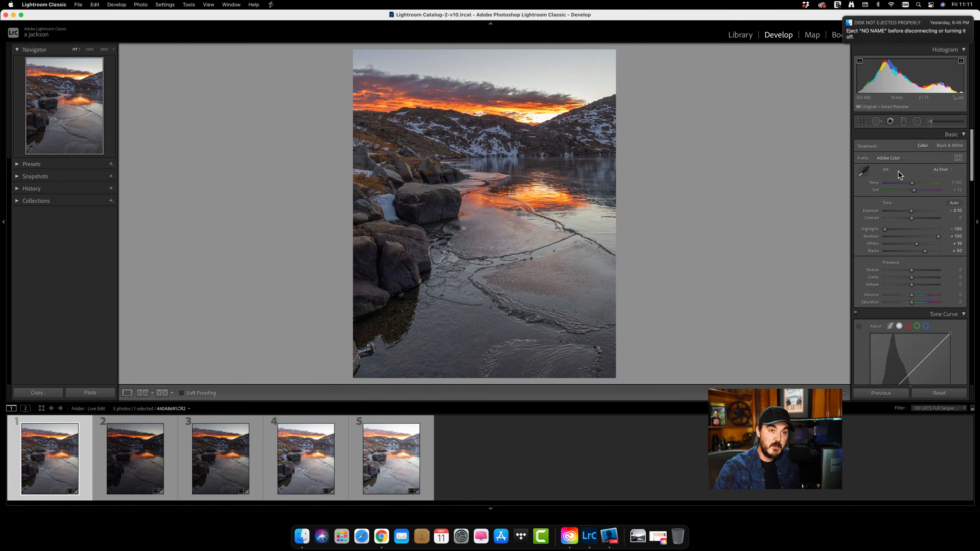
pyautogui.click(898, 159)
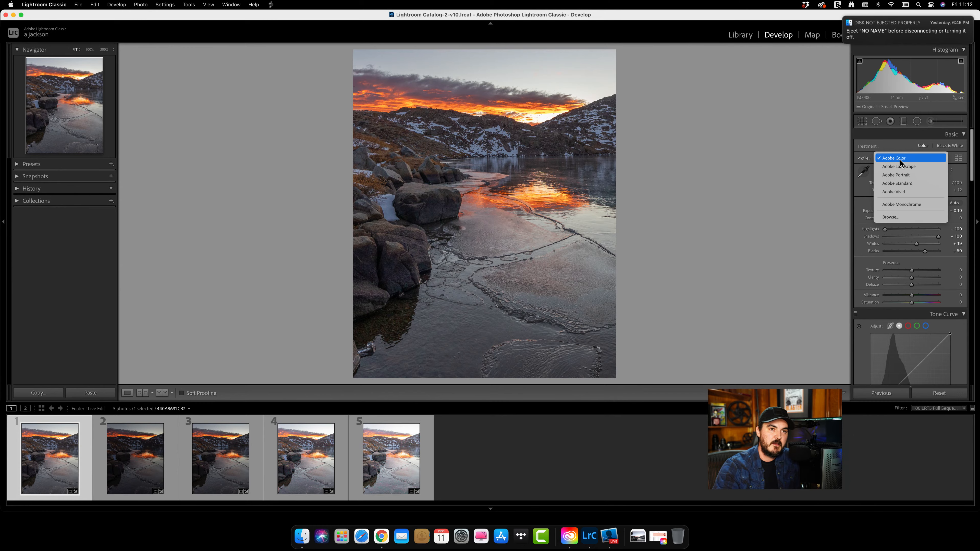
pyautogui.click(898, 191)
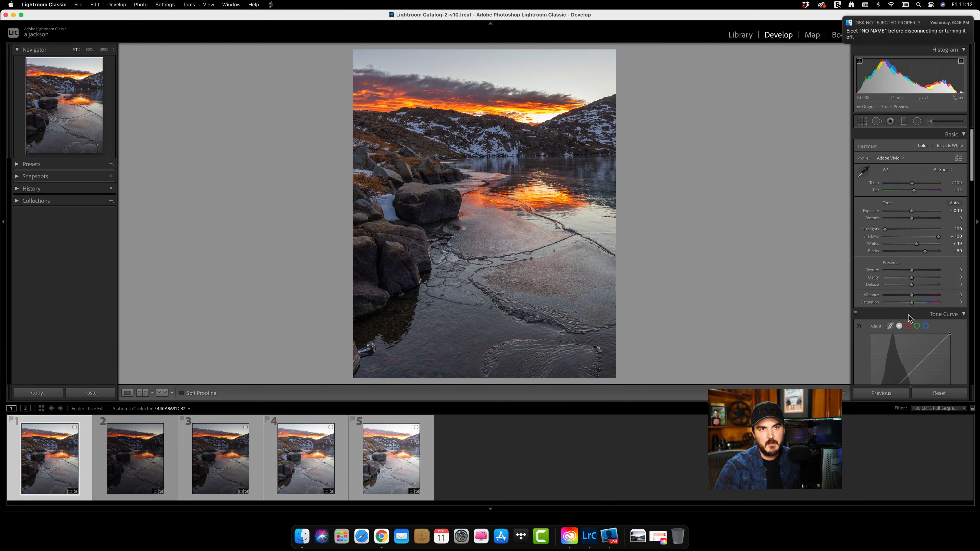
# Try the Auto white balance on the first photo, and set a custom one by sampling the pale sky above the hills.
pyautogui.click(941, 169)
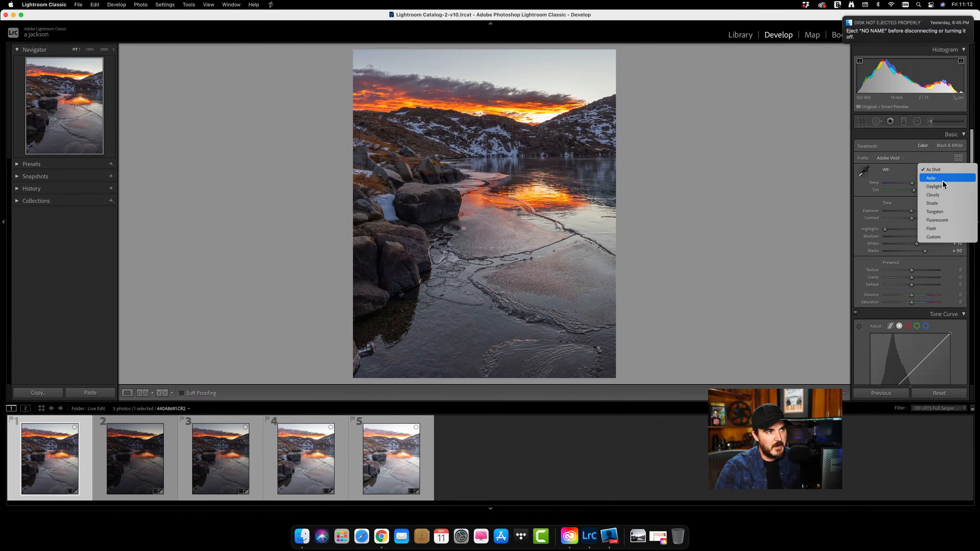
pyautogui.click(941, 178)
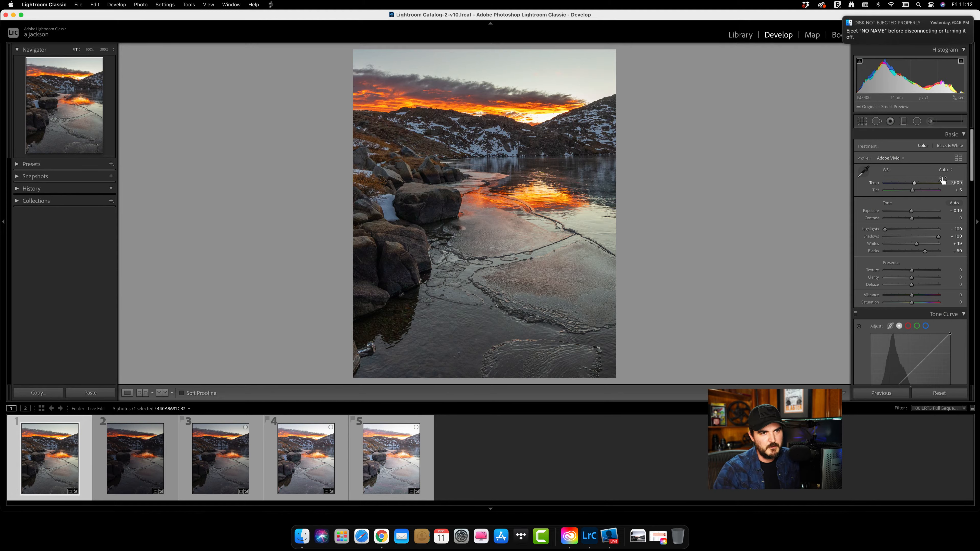
pyautogui.click(863, 170)
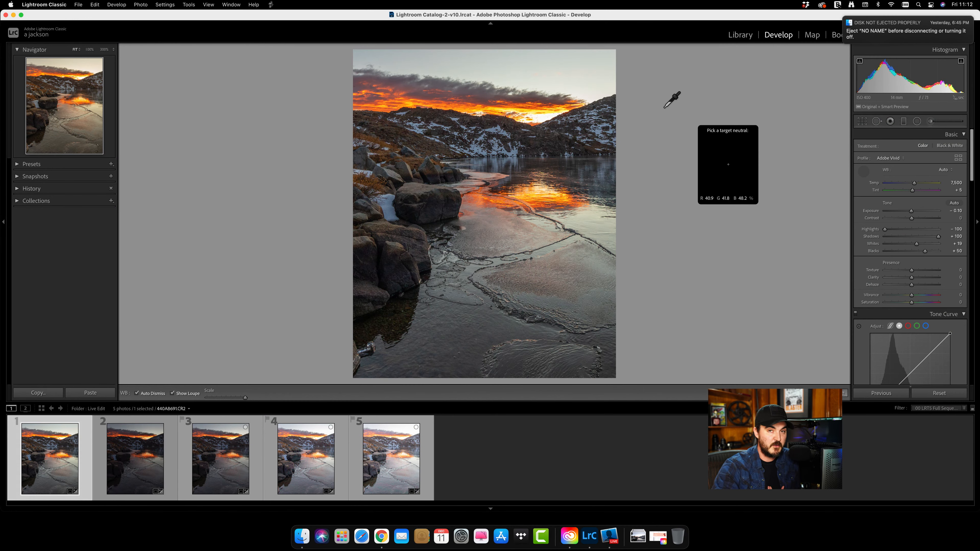
pyautogui.click(598, 80)
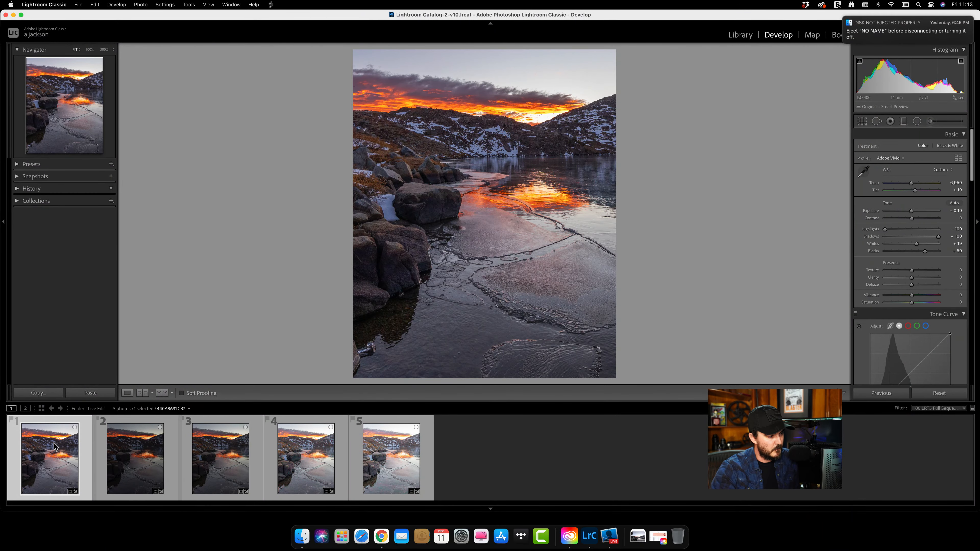
# Copy all of the first photo's develop settings, including Adobe Vivid and the custom white balance, and paste them onto all five exposures.
pyautogui.rightClick(54, 452)
pyautogui.moveTo(85, 440)
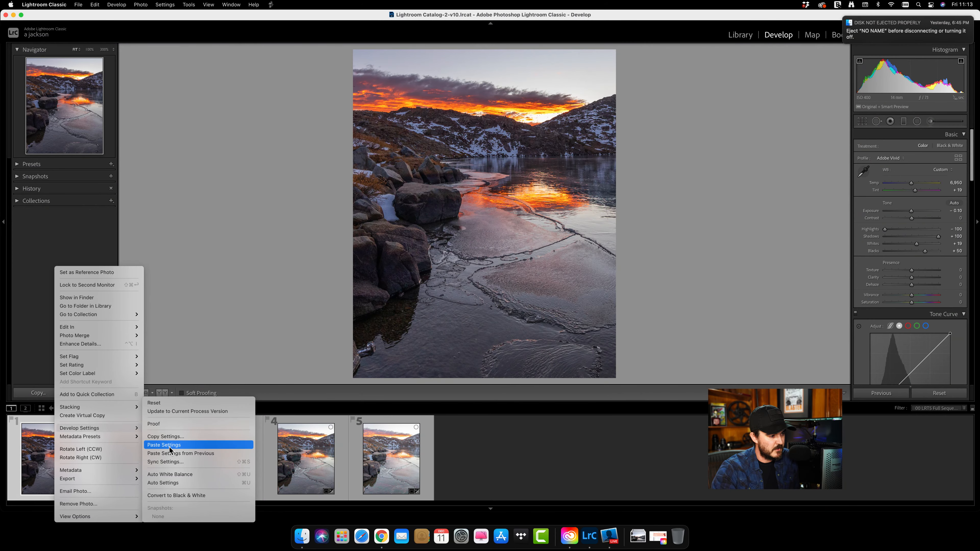
pyautogui.click(173, 439)
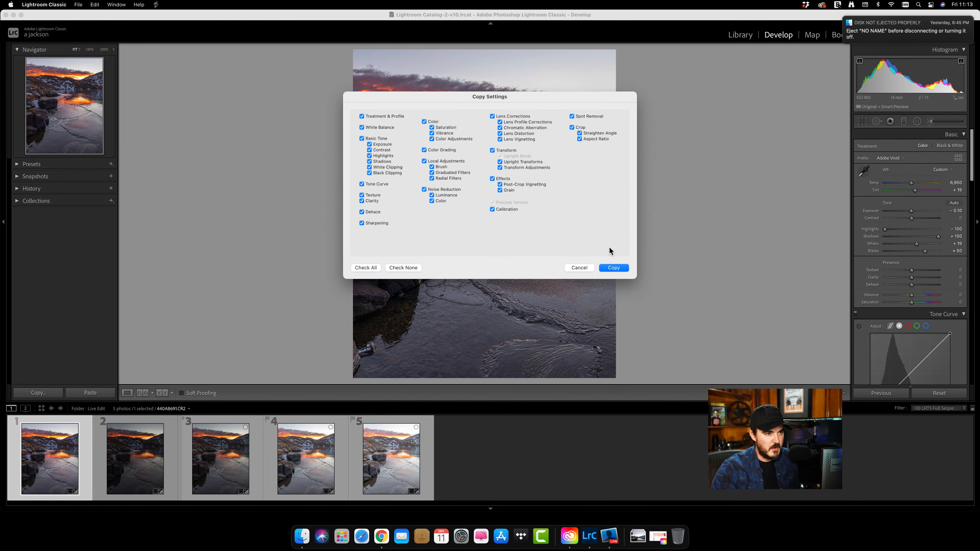
pyautogui.click(614, 268)
pyautogui.click(398, 448)
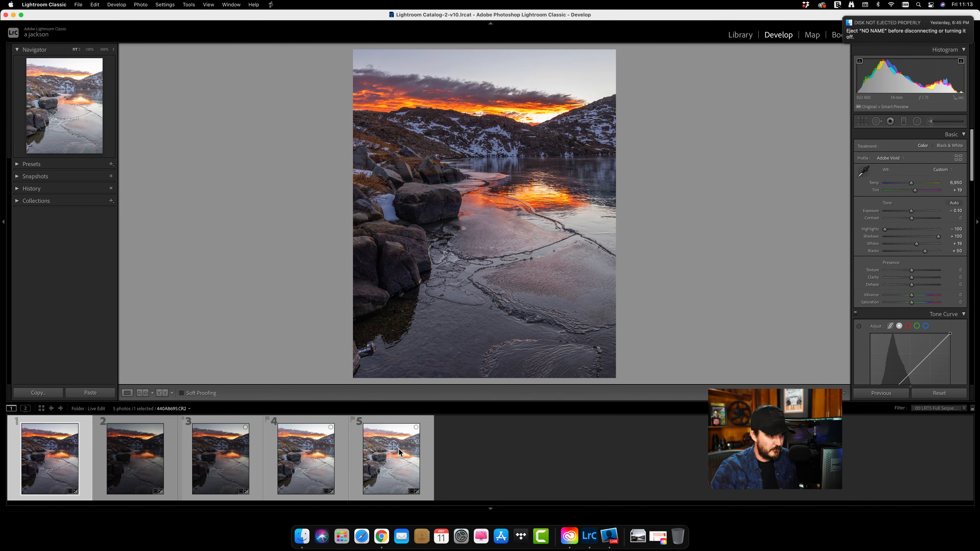
pyautogui.press('super+a')
pyautogui.rightClick(398, 448)
pyautogui.moveTo(455, 428)
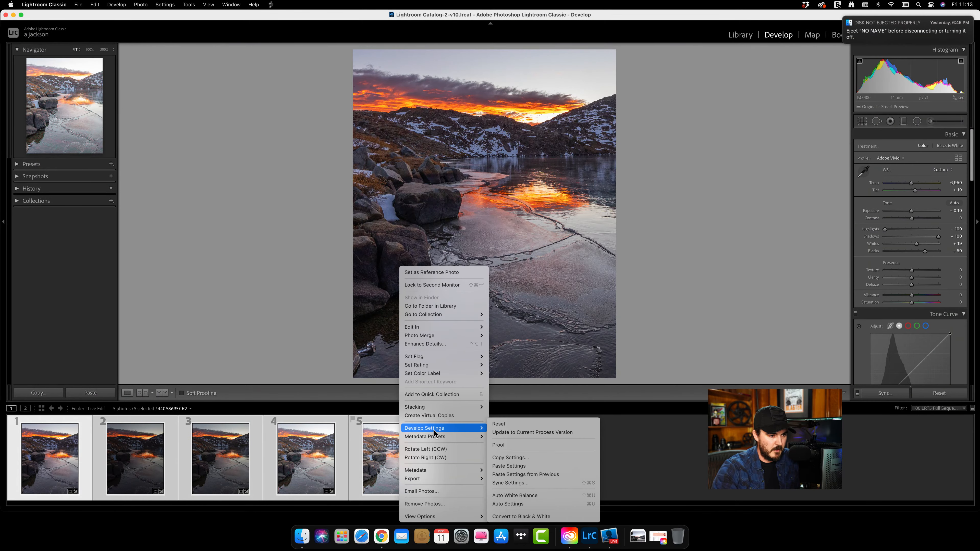
pyautogui.click(536, 465)
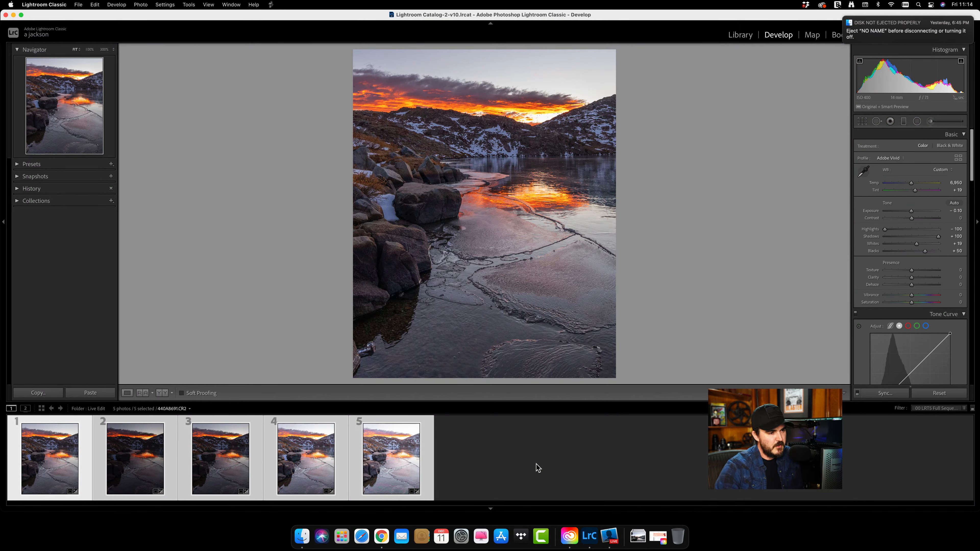
# Start an HDR photo merge of the five selected exposures and turn off Auto Settings for it.
pyautogui.rightClick(412, 463)
pyautogui.moveTo(474, 328)
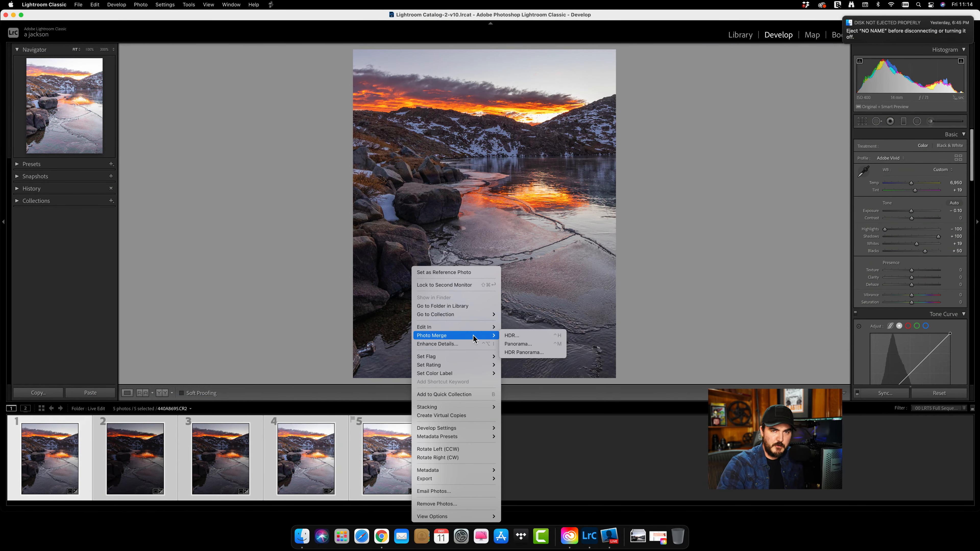
pyautogui.click(511, 336)
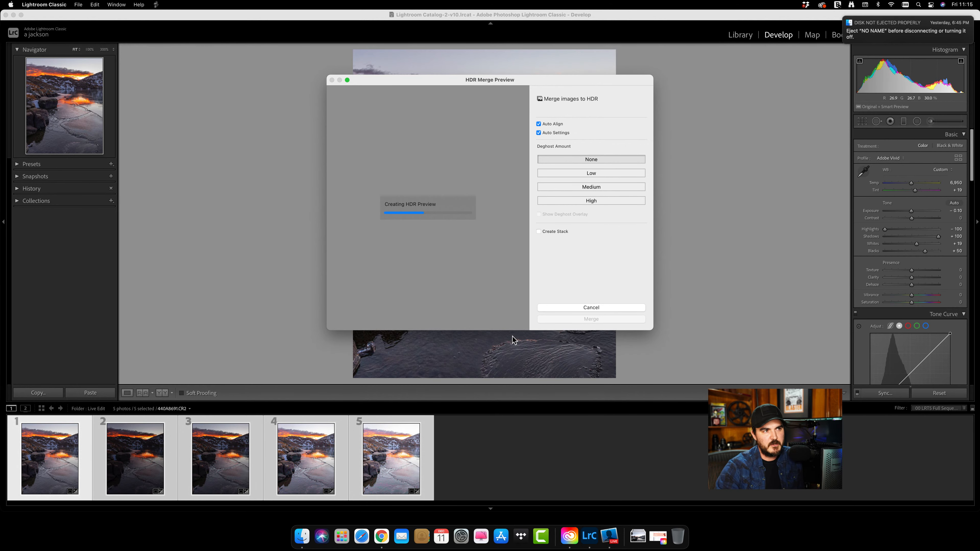
pyautogui.click(538, 132)
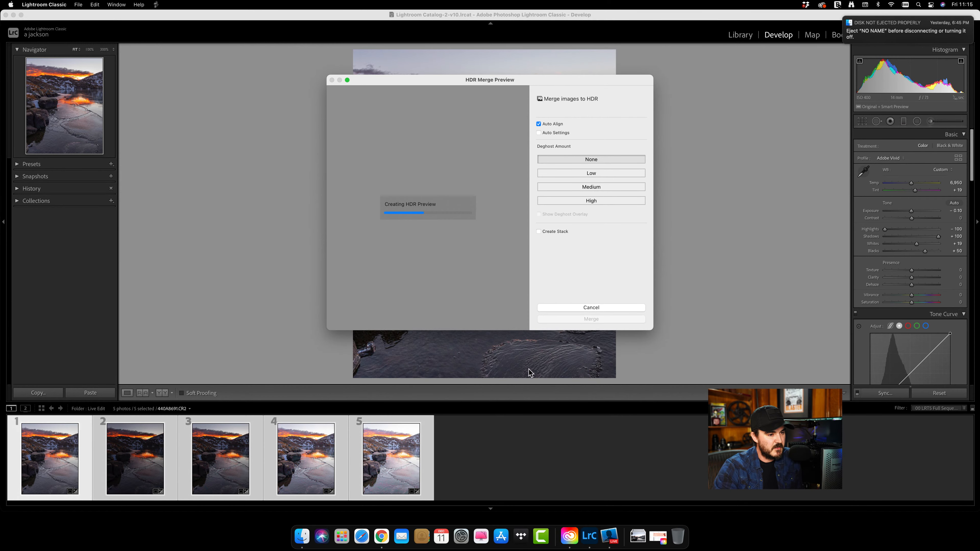
pyautogui.click(613, 538)
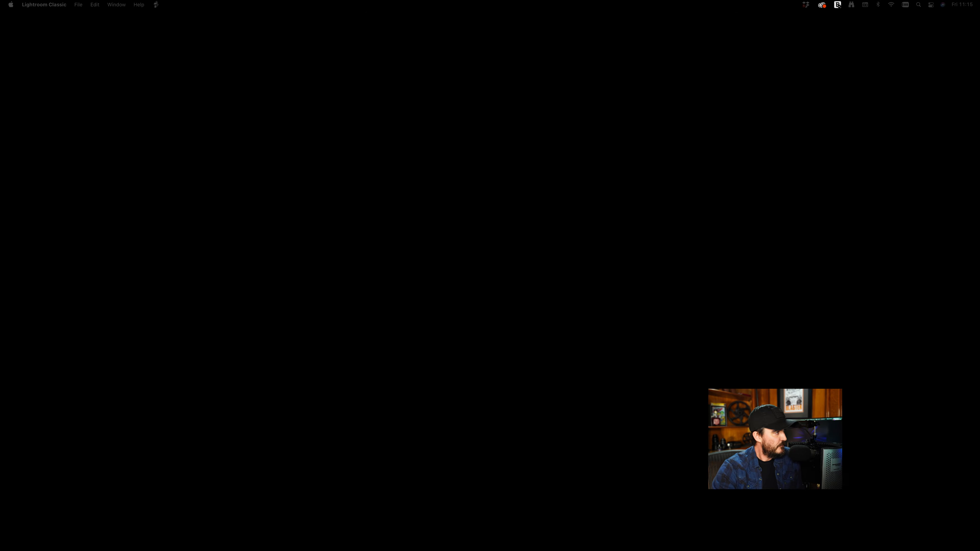
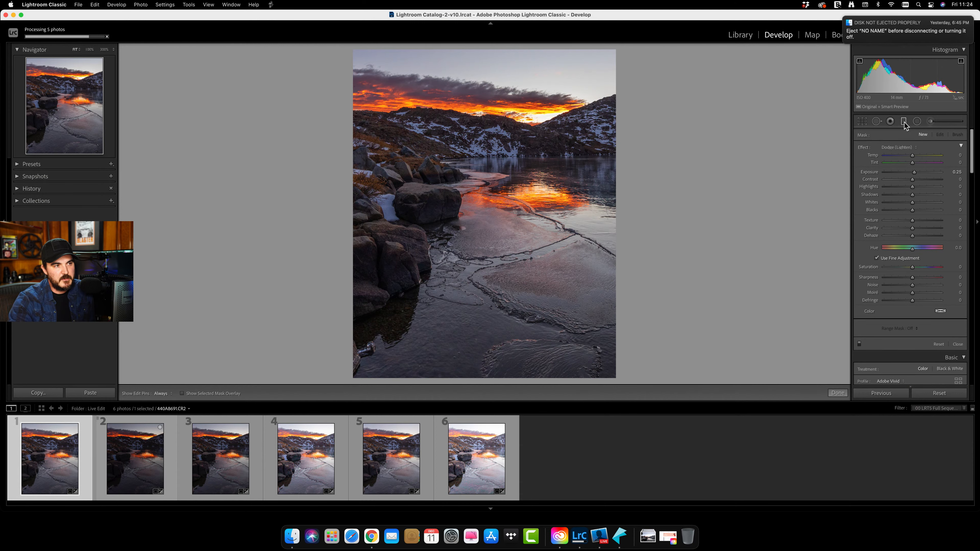
# Add a graduated filter rising from the foreground ice, centre it on the far shoreline and set its exposure to about 0.58.
pyautogui.moveTo(495, 270); pyautogui.dragTo(495, 127)
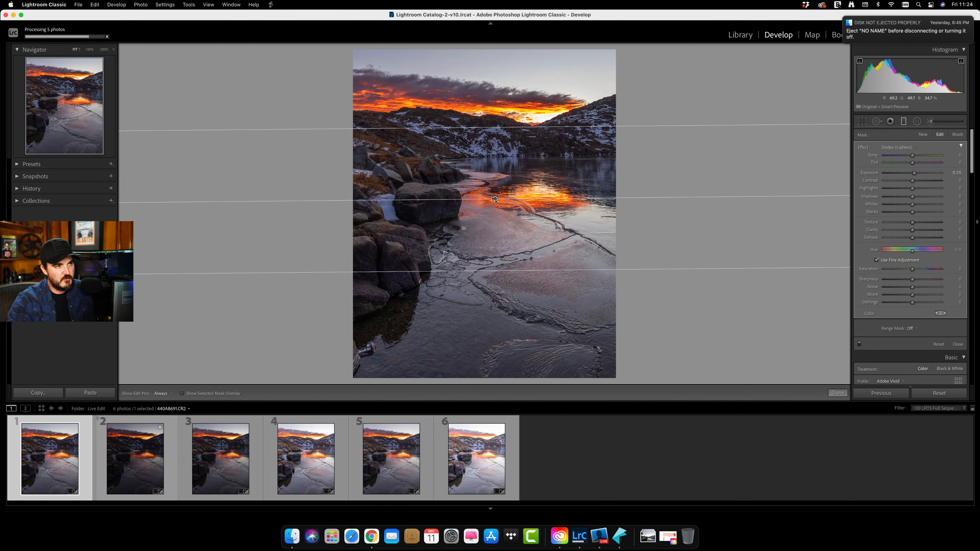
pyautogui.moveTo(495, 199); pyautogui.dragTo(495, 166)
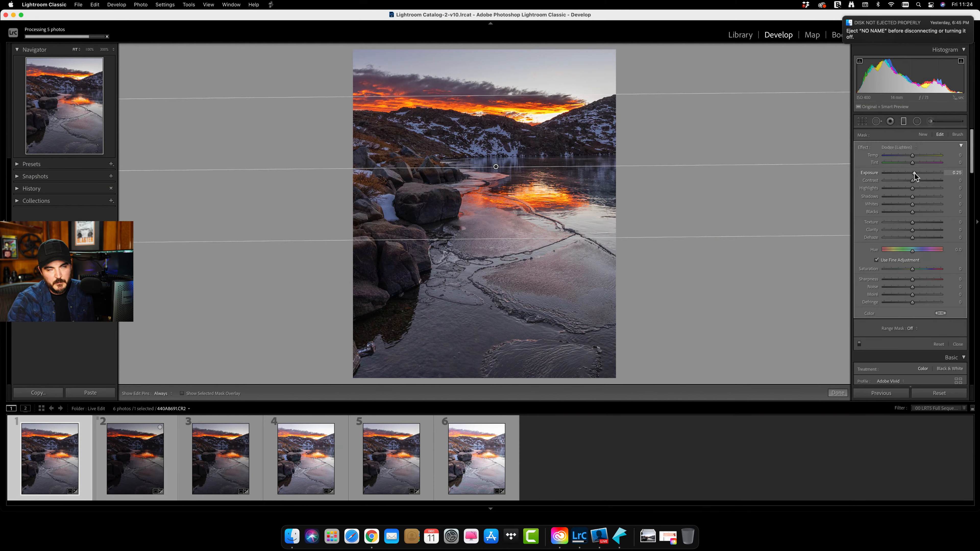
pyautogui.moveTo(914, 172); pyautogui.dragTo(917, 176)
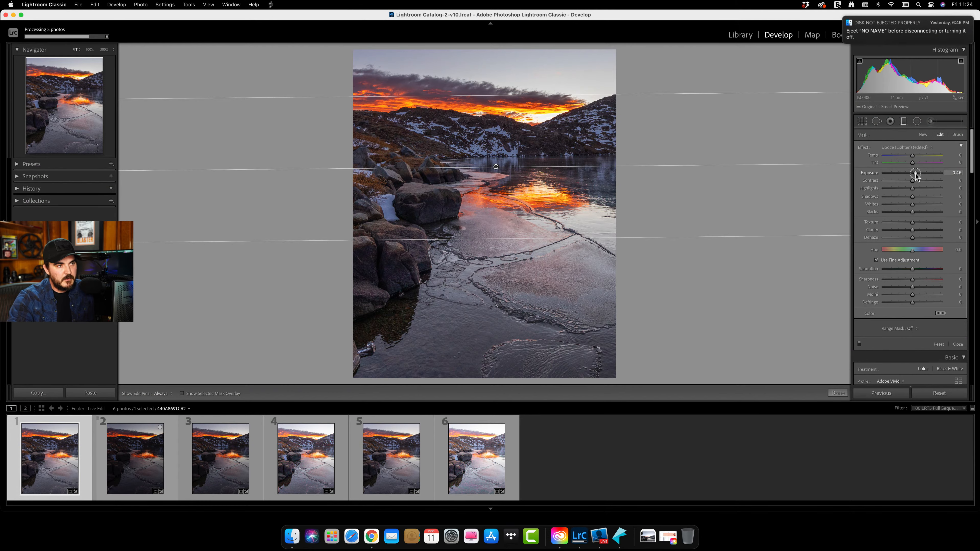
pyautogui.moveTo(916, 176); pyautogui.dragTo(916, 176)
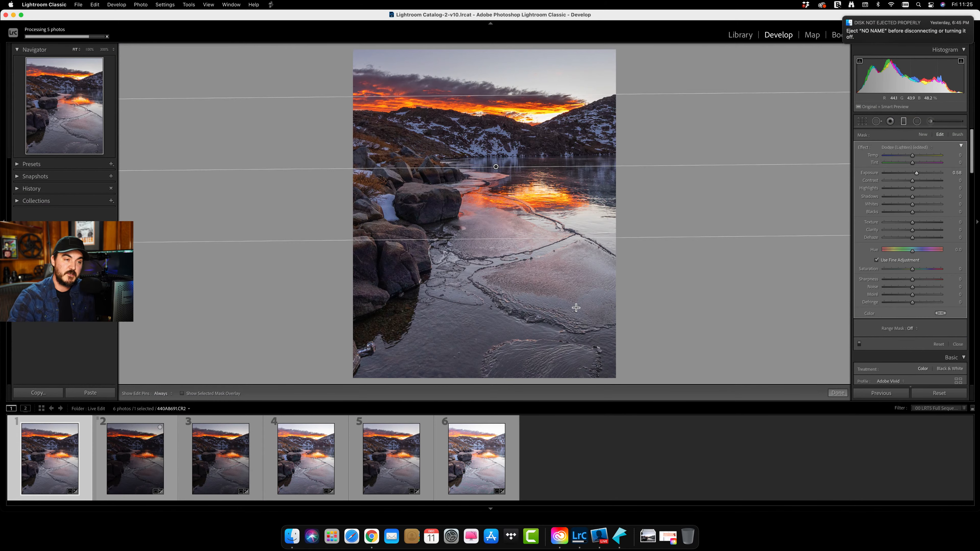
# Add a second graduated filter lower over the foreground ice, set its exposure to about 0.38 and finish the filter edits.
pyautogui.moveTo(506, 310); pyautogui.dragTo(505, 175)
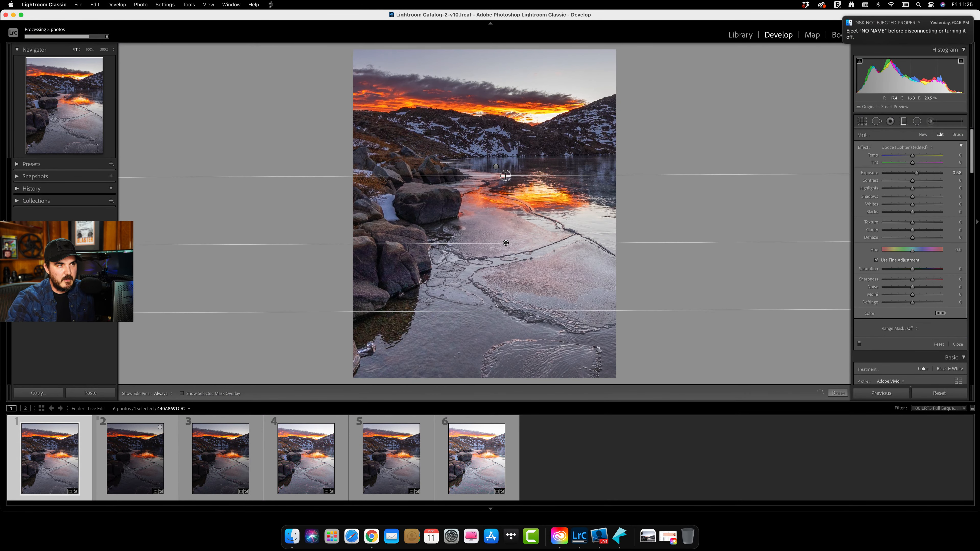
pyautogui.click(496, 166)
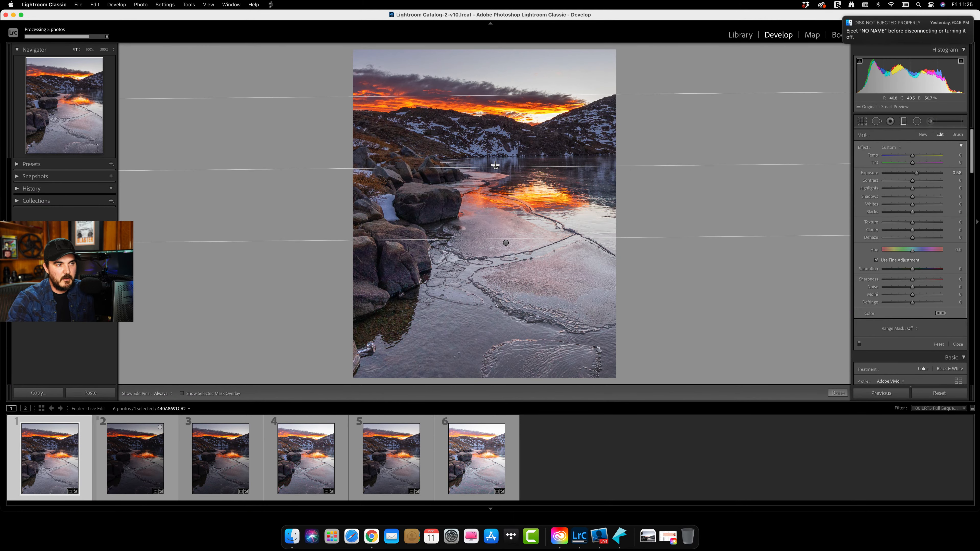
pyautogui.click(506, 242)
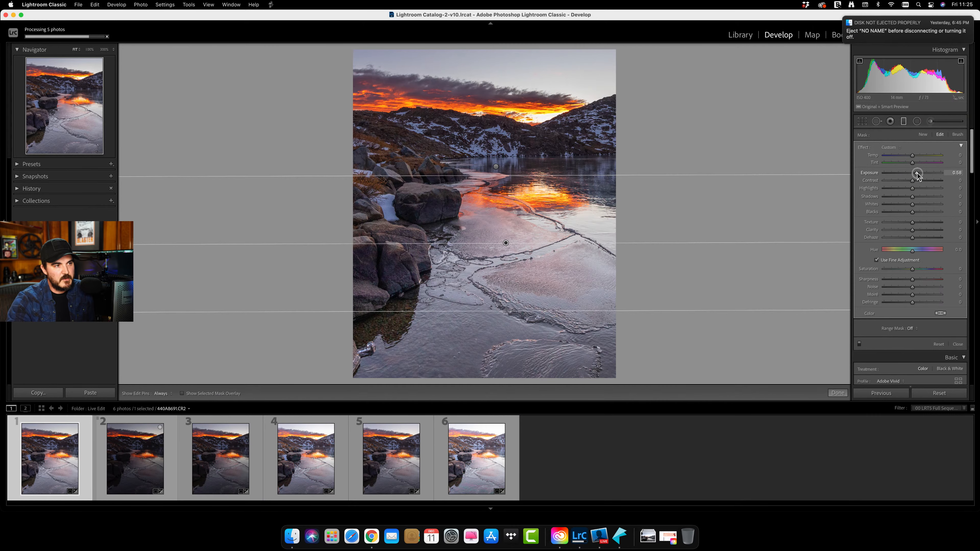
pyautogui.moveTo(918, 174); pyautogui.dragTo(920, 176)
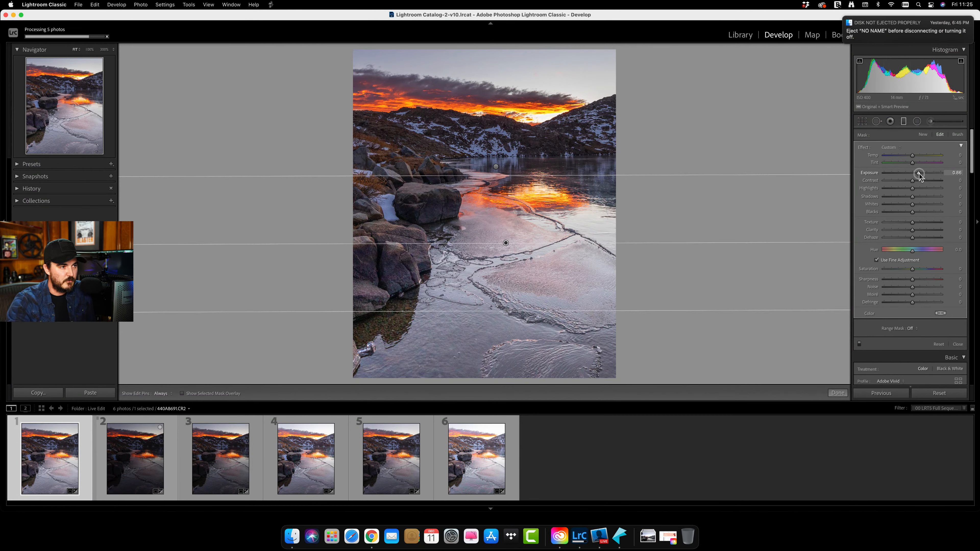
pyautogui.moveTo(920, 176); pyautogui.dragTo(918, 176)
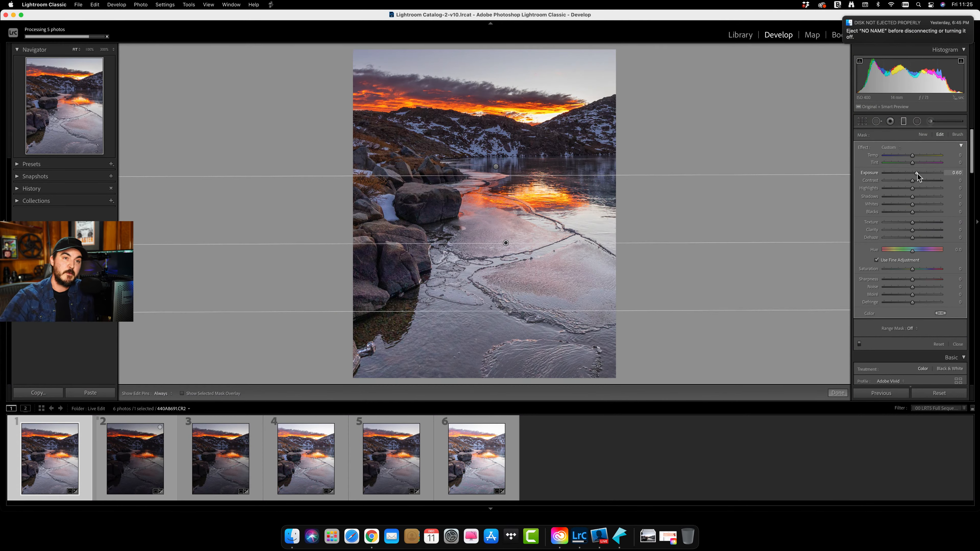
pyautogui.moveTo(917, 177); pyautogui.dragTo(916, 176)
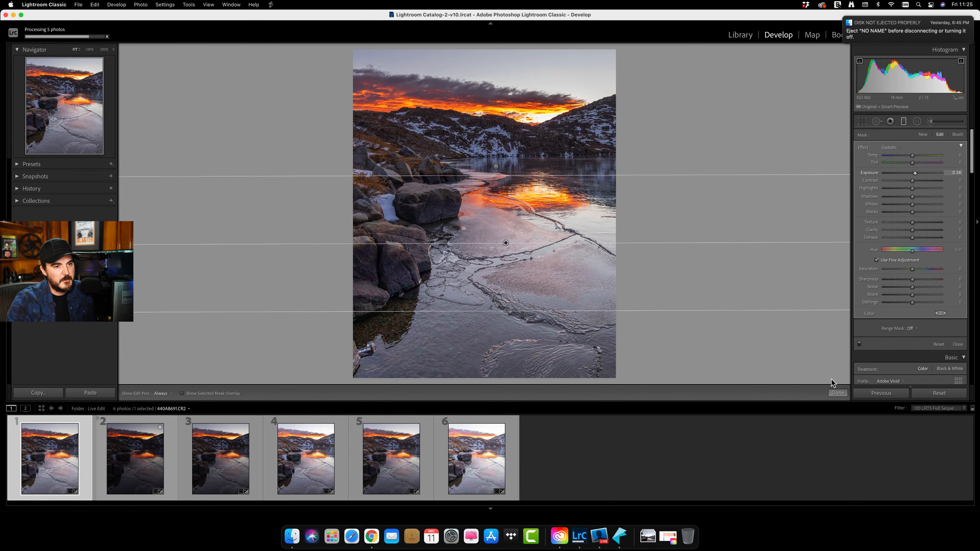
pyautogui.click(837, 393)
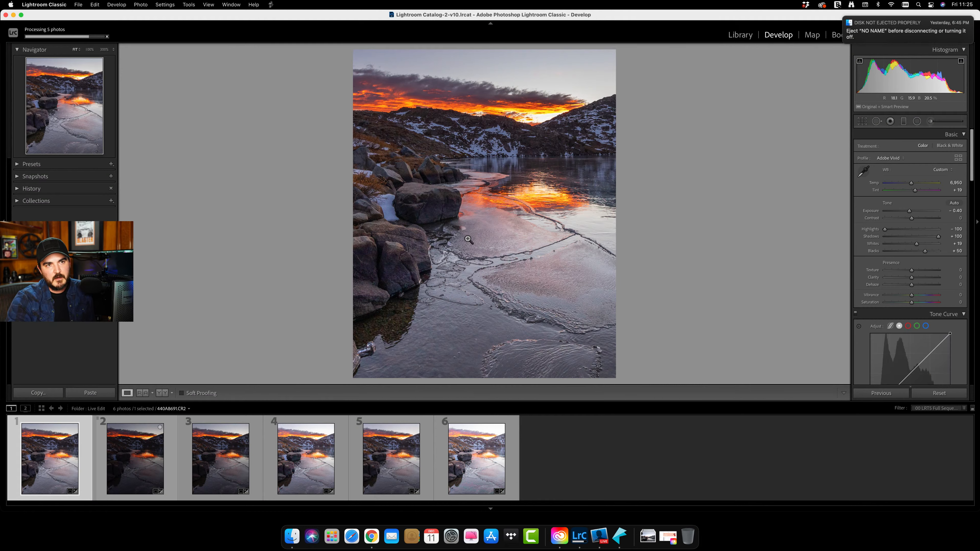
# Place a large radial filter over the shoreline rocks, raise its exposure to about 1.68 and shift it further over the rocks.
pyautogui.click(917, 121)
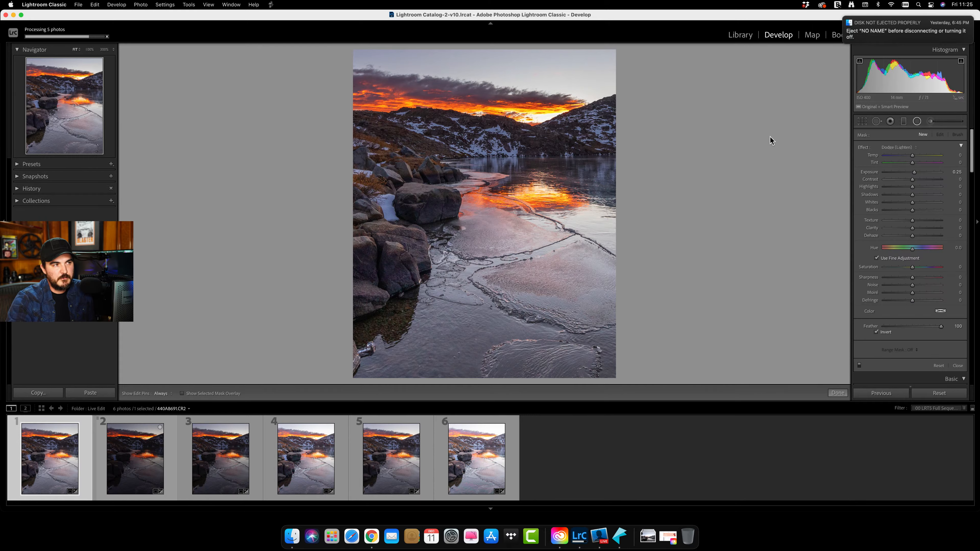
pyautogui.moveTo(275, 207); pyautogui.dragTo(444, 316)
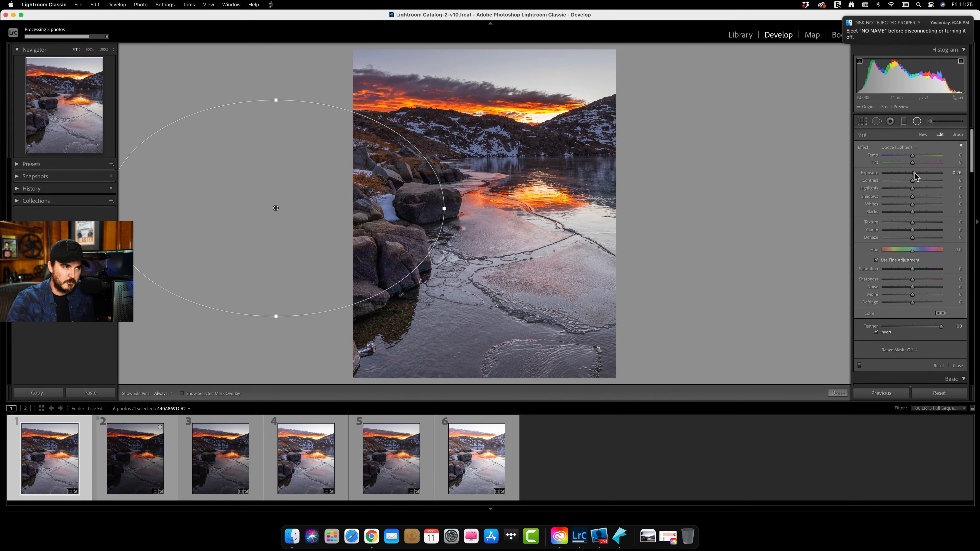
pyautogui.moveTo(914, 173); pyautogui.dragTo(924, 179)
pyautogui.moveTo(373, 193); pyautogui.dragTo(409, 188)
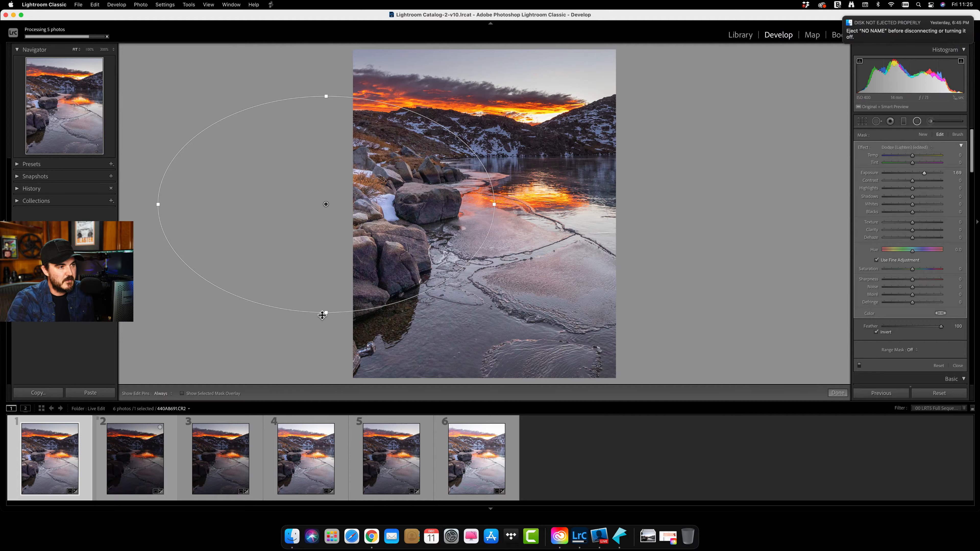
pyautogui.moveTo(325, 312)
pyautogui.mouseDown()
pyautogui.moveTo(326, 328)
pyautogui.moveTo(333, 295)
pyautogui.moveTo(332, 313)
pyautogui.mouseUp()
pyautogui.moveTo(383, 242)
pyautogui.mouseDown()
pyautogui.moveTo(391, 250)
pyautogui.moveTo(382, 241)
pyautogui.mouseUp()
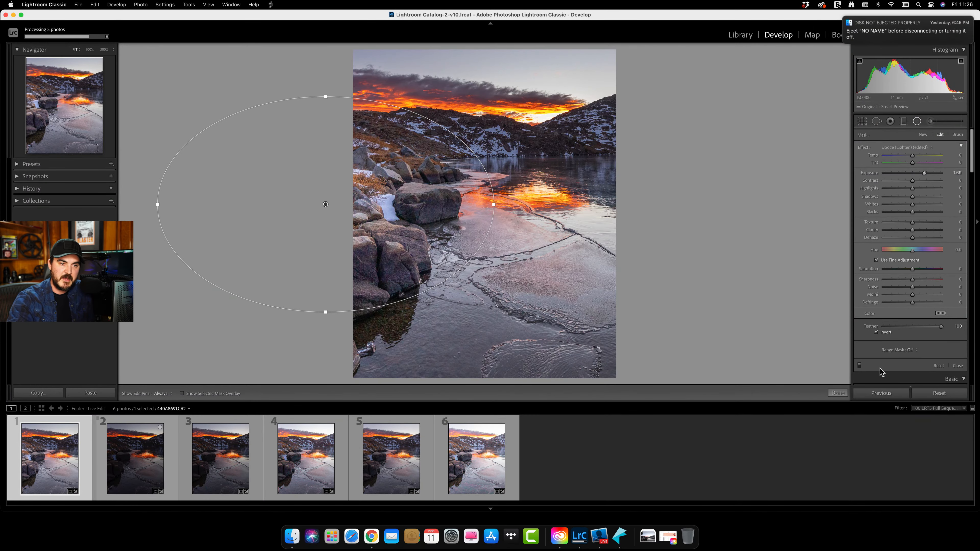
# Check the Range Mask options, leave the mask off, and reduce the rock radial filter's exposure to about 1.38.
pyautogui.click(910, 351)
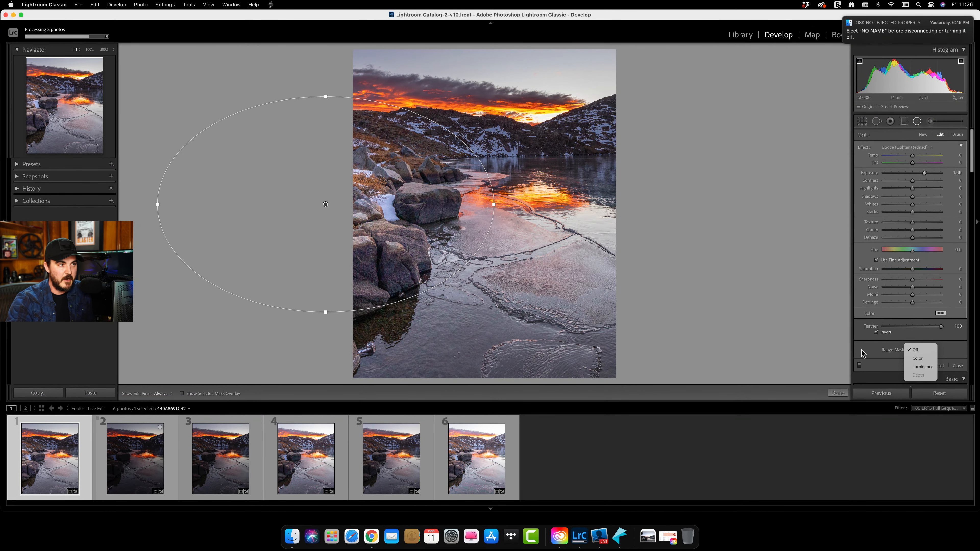
pyautogui.click(744, 297)
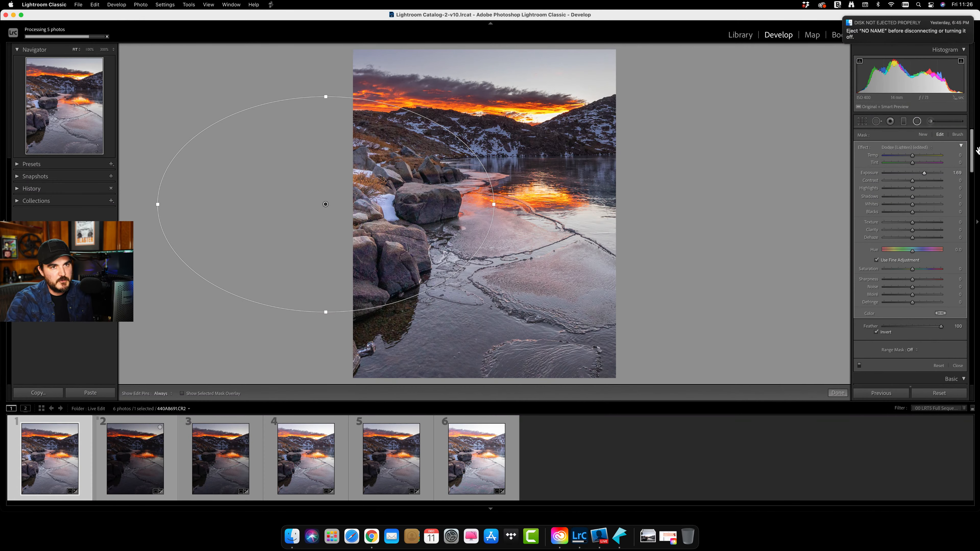
pyautogui.moveTo(919, 173); pyautogui.dragTo(924, 175)
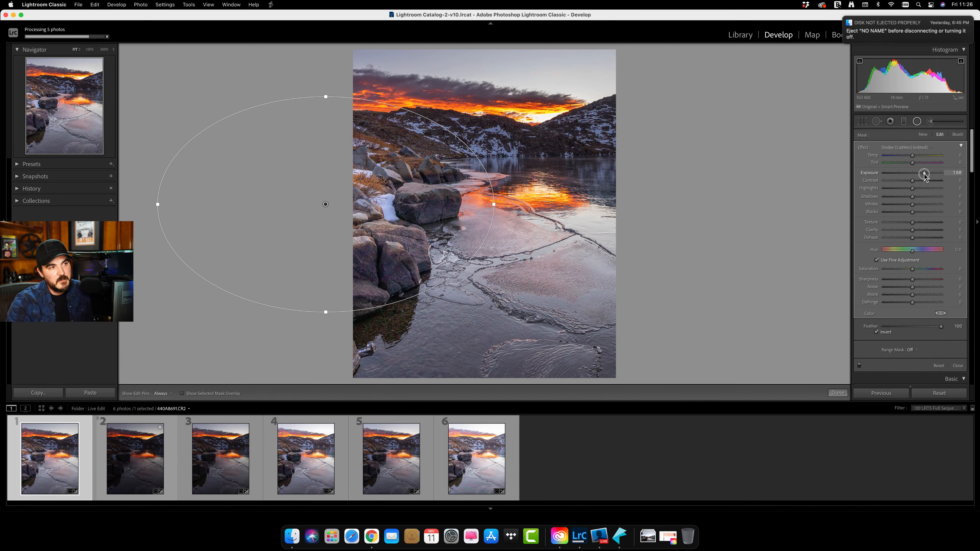
pyautogui.moveTo(924, 175); pyautogui.dragTo(923, 175)
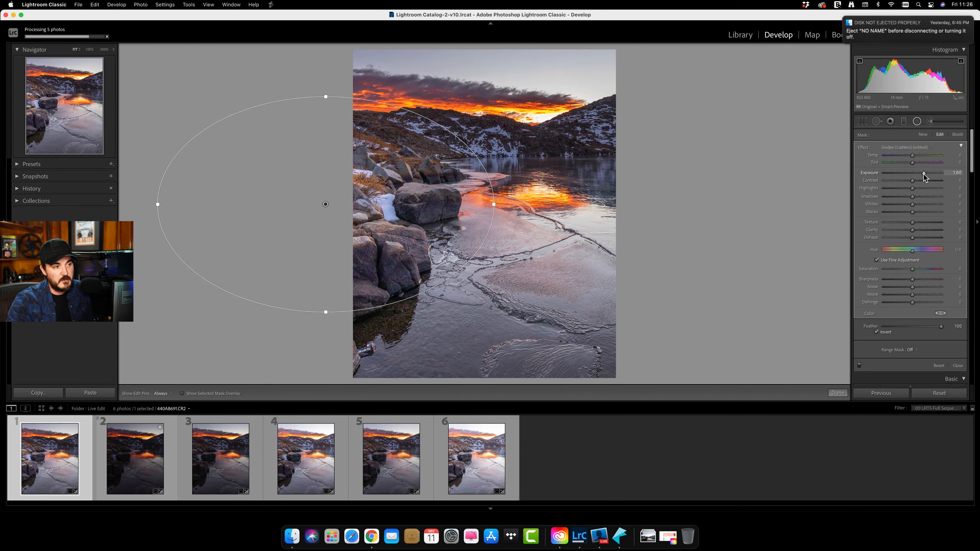
pyautogui.moveTo(923, 173); pyautogui.dragTo(923, 177)
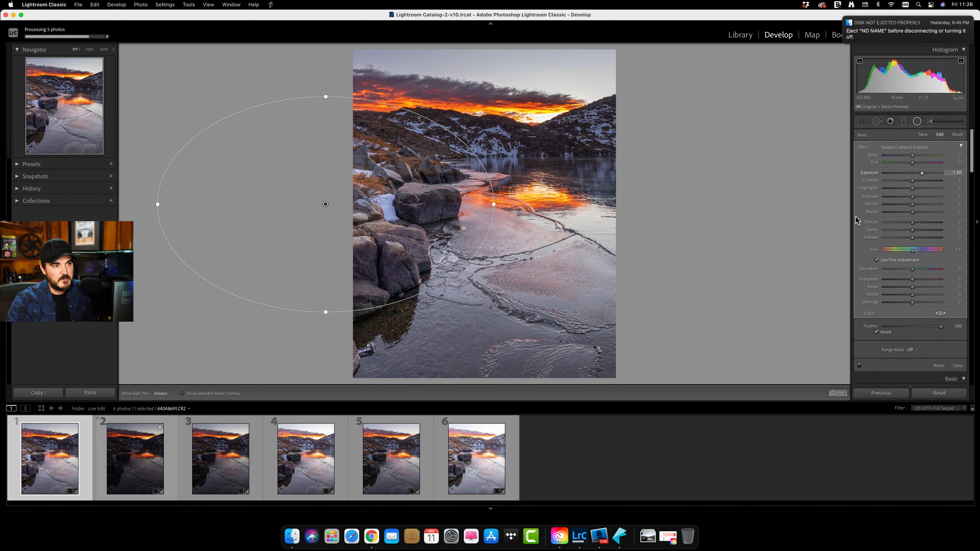
pyautogui.click(916, 121)
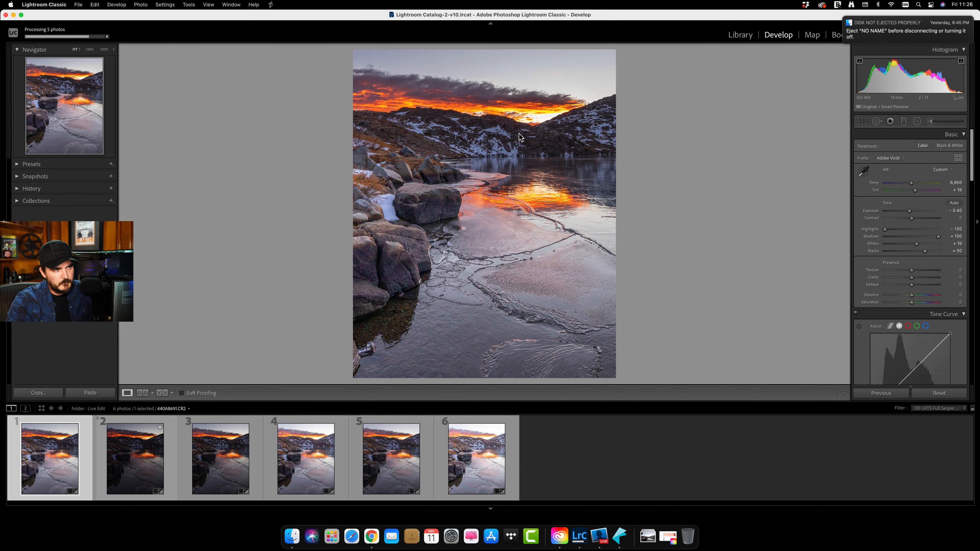
# Add a wide radial filter across the far shore and hills, set its exposure to about 0.69 and flatten it below the skyline.
pyautogui.click(917, 121)
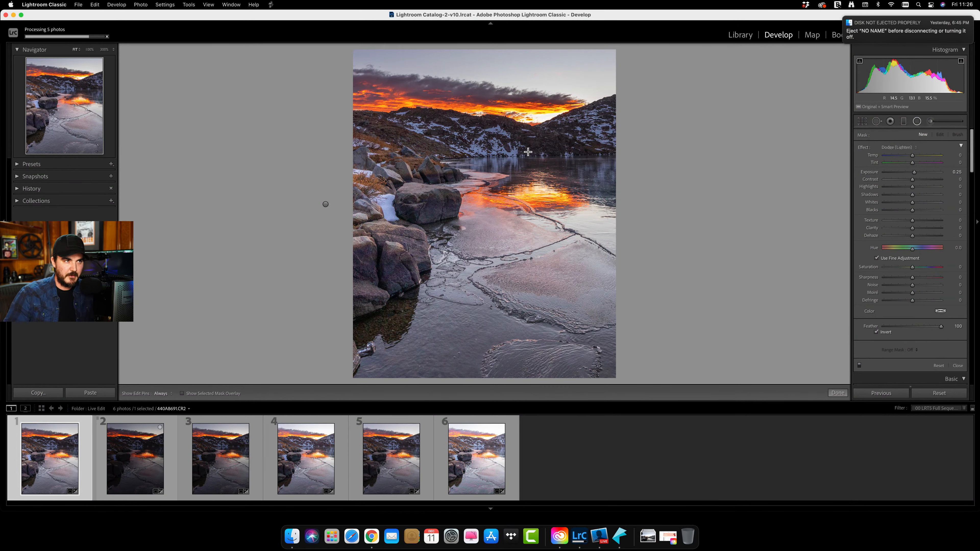
pyautogui.moveTo(528, 152); pyautogui.dragTo(725, 196)
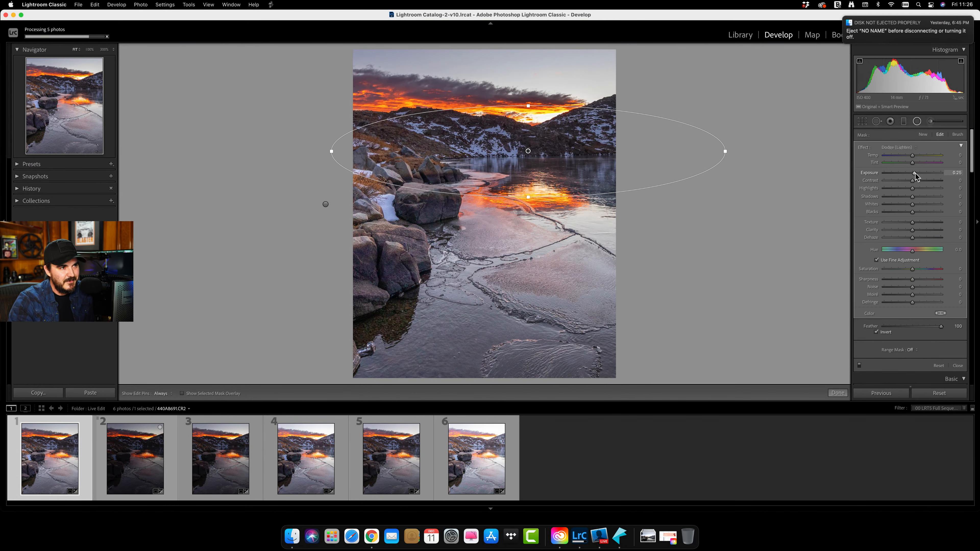
pyautogui.moveTo(914, 173); pyautogui.dragTo(917, 179)
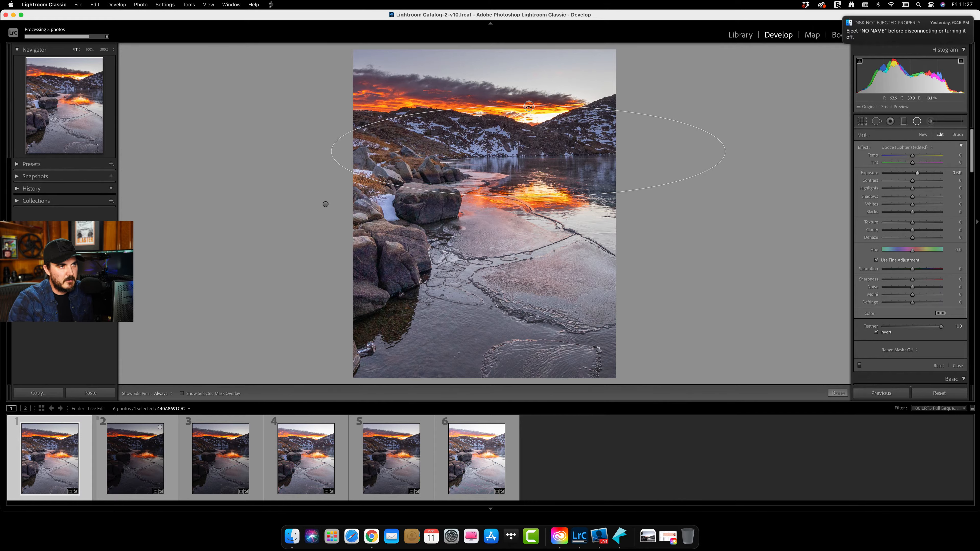
pyautogui.moveTo(528, 106); pyautogui.dragTo(538, 125)
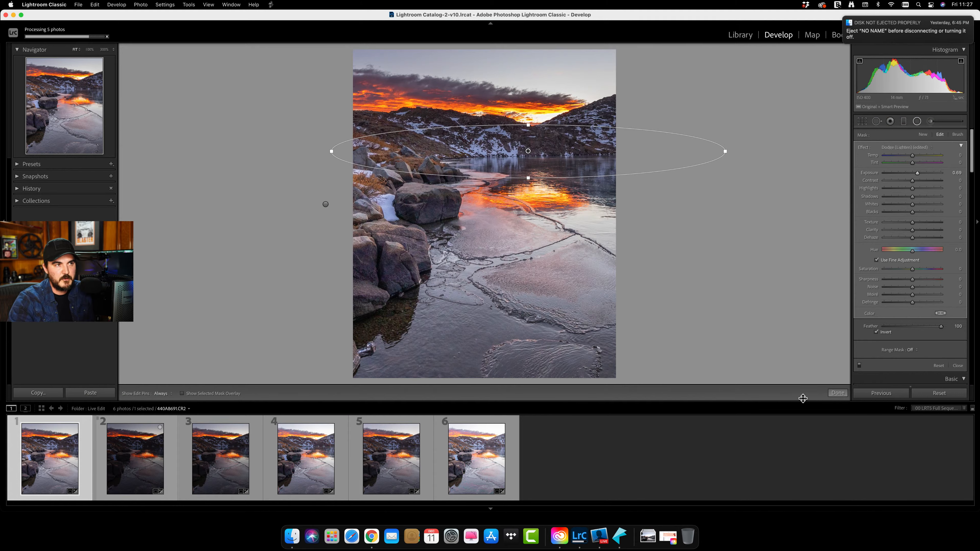
# Finish the far-shore filter, add a radial filter over the hill at the image's right edge and raise its exposure to about 1.41.
pyautogui.click(832, 392)
pyautogui.click(916, 122)
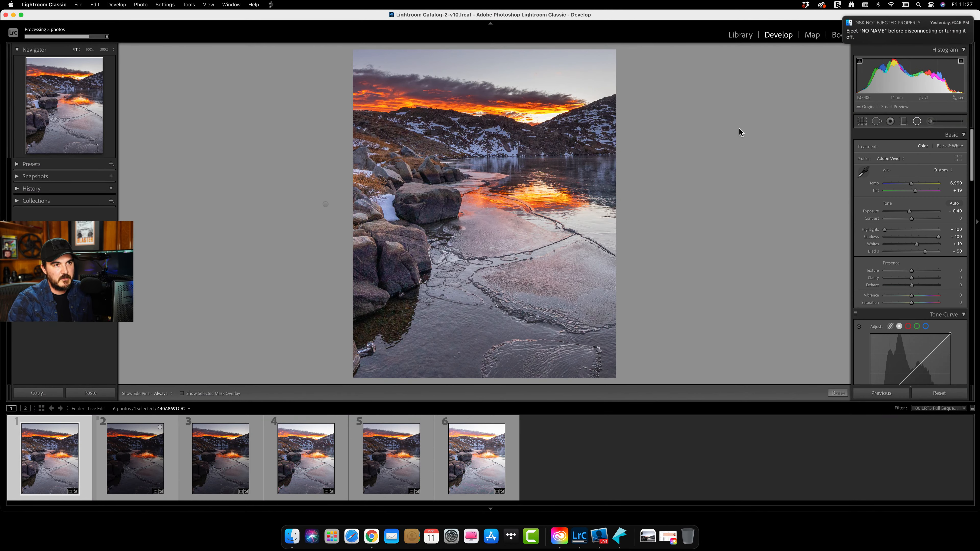
pyautogui.moveTo(655, 131)
pyautogui.mouseDown()
pyautogui.moveTo(745, 197)
pyautogui.moveTo(769, 191)
pyautogui.mouseUp()
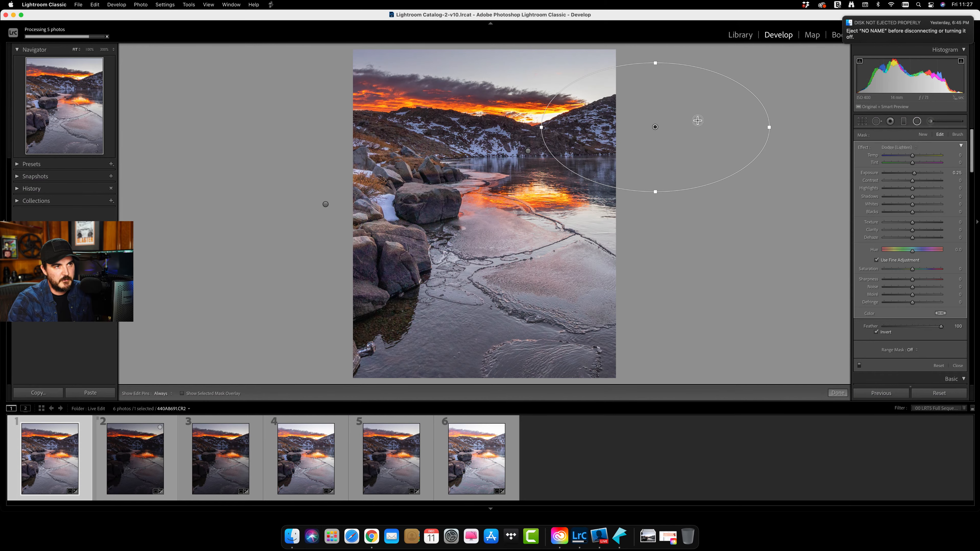
pyautogui.moveTo(697, 121); pyautogui.dragTo(713, 145)
pyautogui.moveTo(914, 173); pyautogui.dragTo(922, 175)
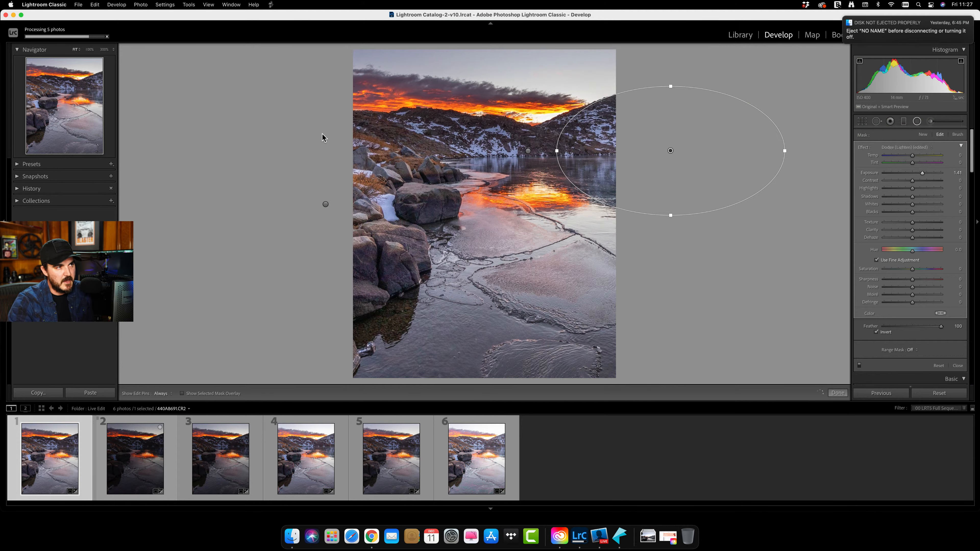
# Add a wide, flat radial filter over the left hillside, set its exposure to about 0.59 and finish the filter edits.
pyautogui.moveTo(322, 134); pyautogui.dragTo(492, 167)
pyautogui.moveTo(424, 143); pyautogui.dragTo(456, 151)
pyautogui.moveTo(917, 171); pyautogui.dragTo(918, 178)
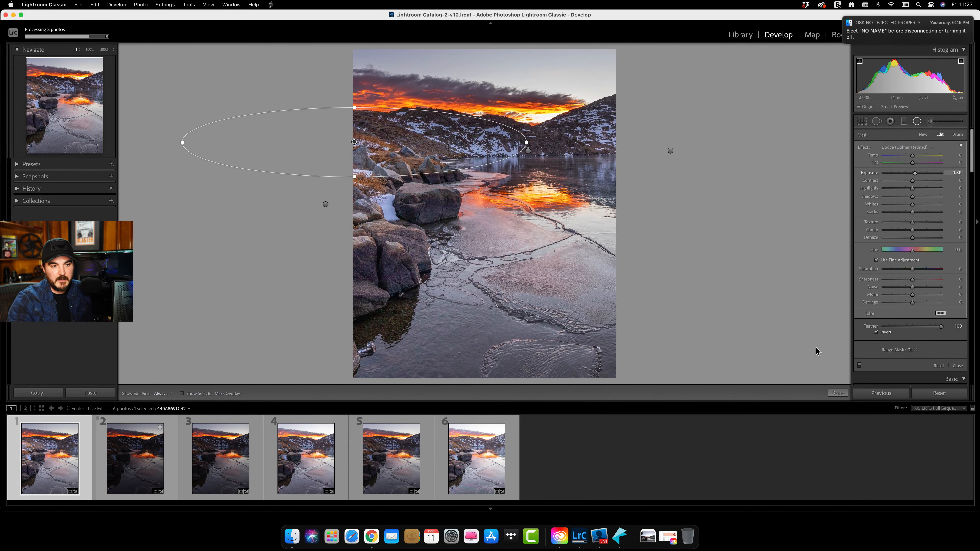
pyautogui.click(838, 392)
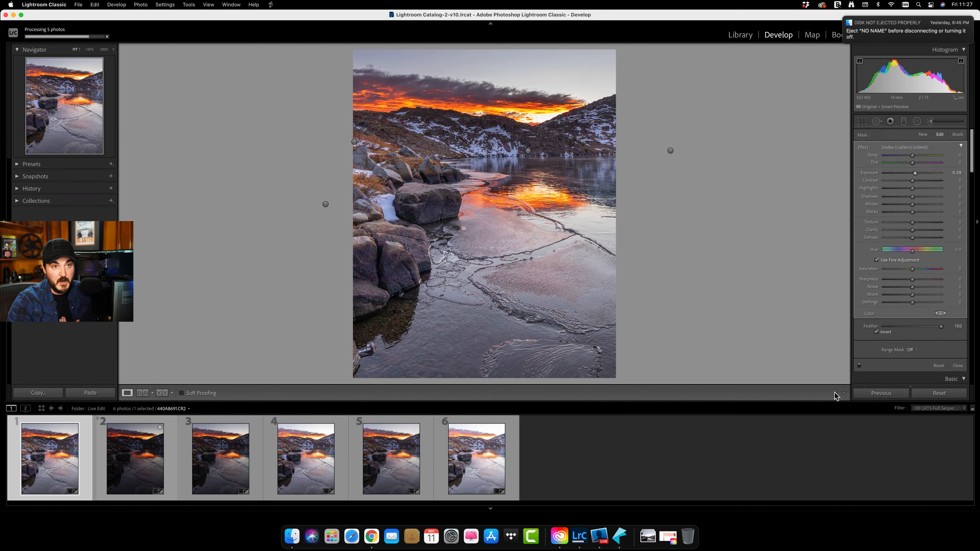
# Add a radial filter over the snowy central hill, tilt it along the slope and set its exposure to about 1.21.
pyautogui.click(921, 122)
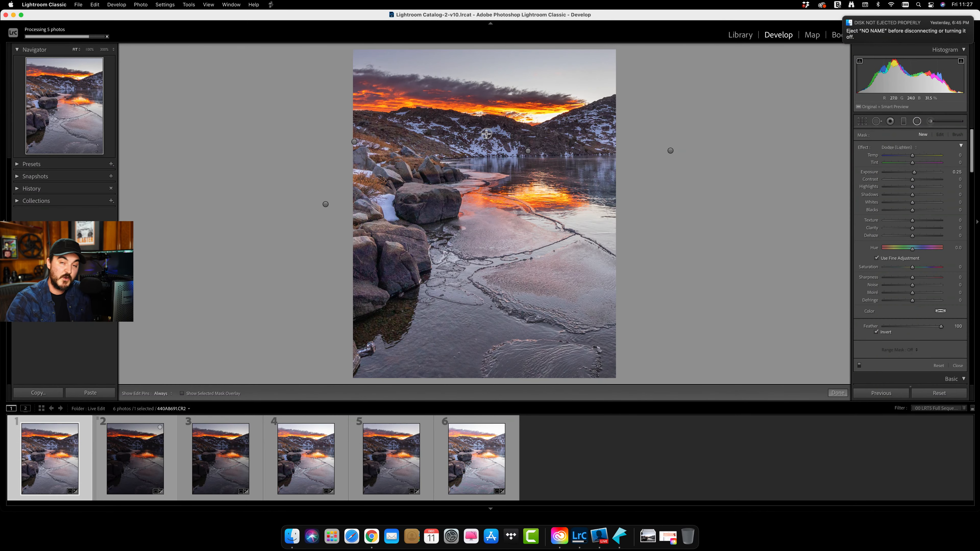
pyautogui.moveTo(486, 134)
pyautogui.mouseDown()
pyautogui.moveTo(593, 153)
pyautogui.moveTo(590, 165)
pyautogui.mouseUp()
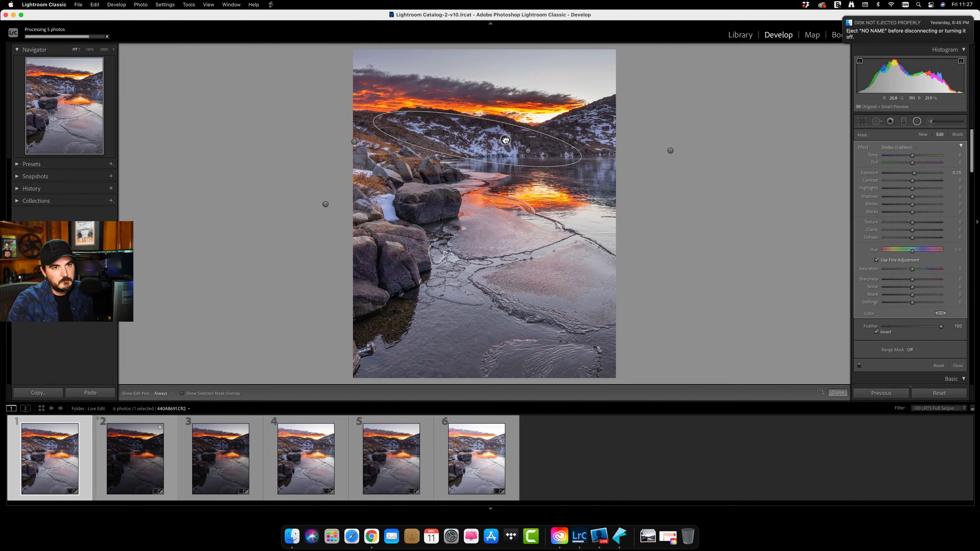
pyautogui.moveTo(913, 172); pyautogui.dragTo(917, 174)
pyautogui.moveTo(925, 178)
pyautogui.mouseDown()
pyautogui.moveTo(953, 186)
pyautogui.moveTo(899, 180)
pyautogui.moveTo(938, 188)
pyautogui.moveTo(921, 189)
pyautogui.mouseUp()
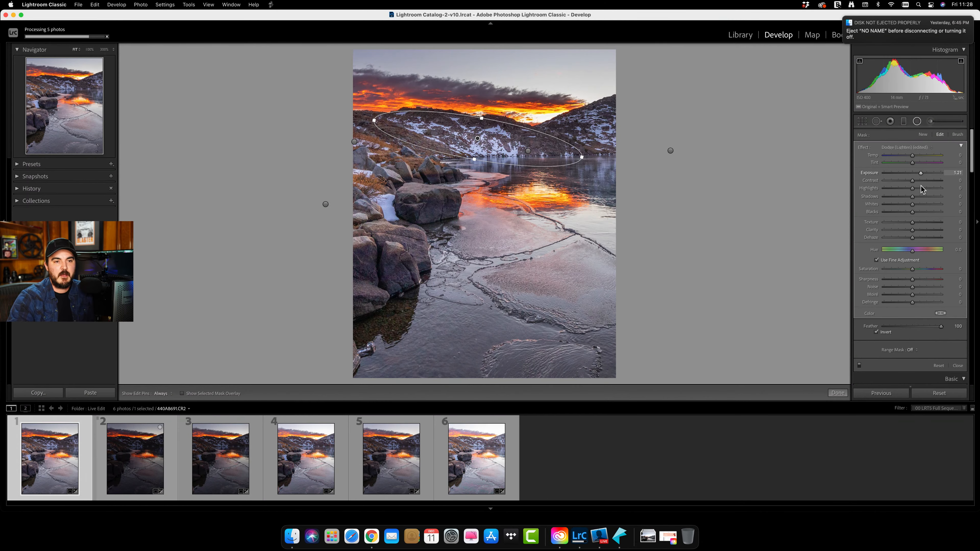
# Limit the central hill filter with a Color range mask sampled from the snowy slope, and reduce its exposure to about 0.74.
pyautogui.click(910, 350)
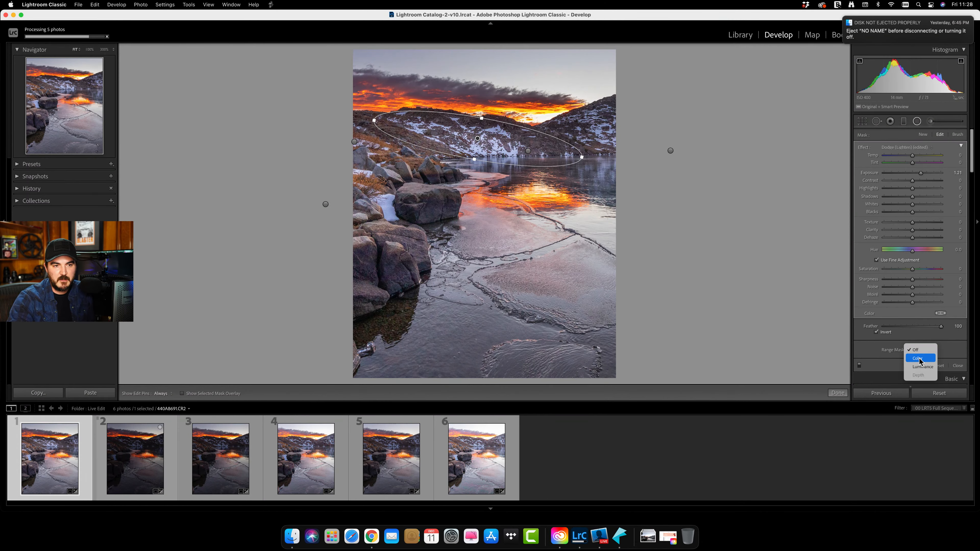
pyautogui.click(918, 358)
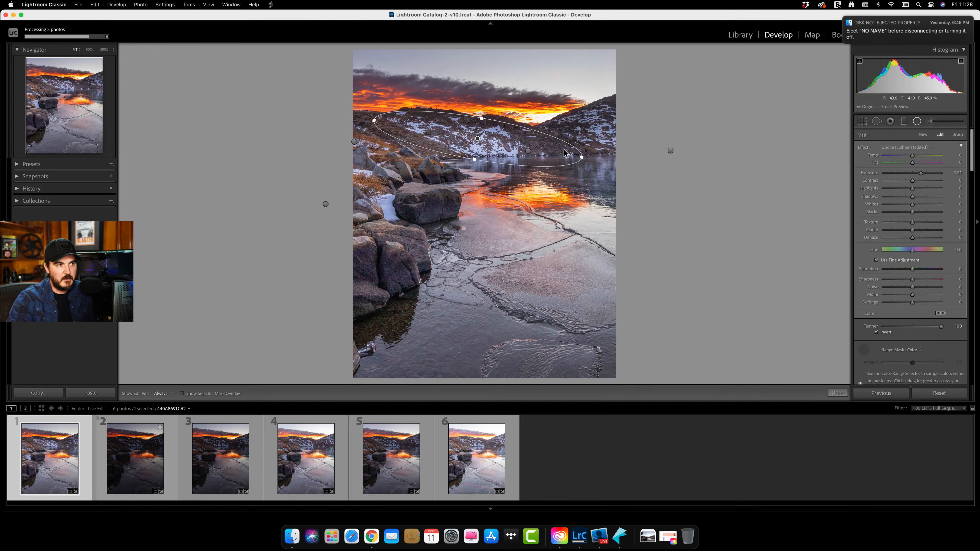
pyautogui.click(508, 148)
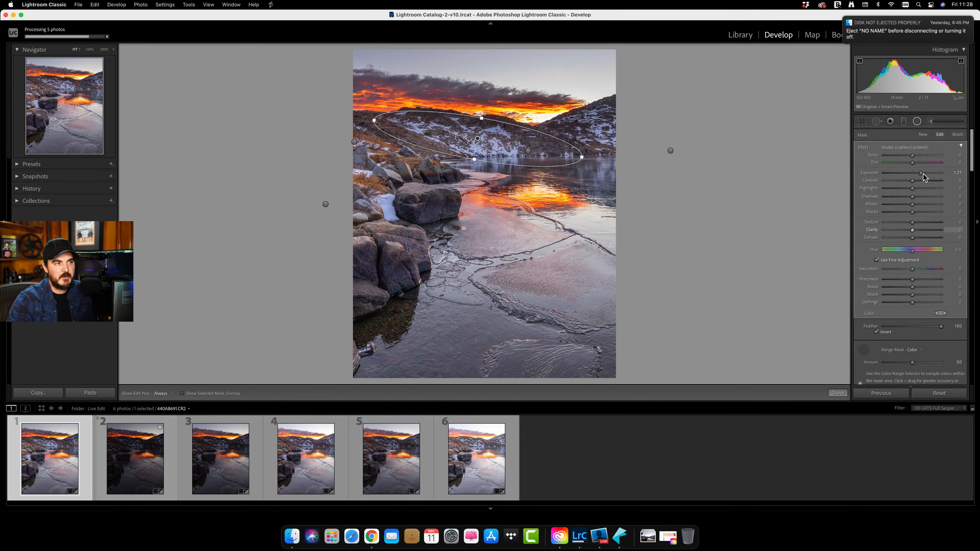
pyautogui.moveTo(920, 173)
pyautogui.mouseDown()
pyautogui.moveTo(932, 178)
pyautogui.moveTo(920, 181)
pyautogui.mouseUp()
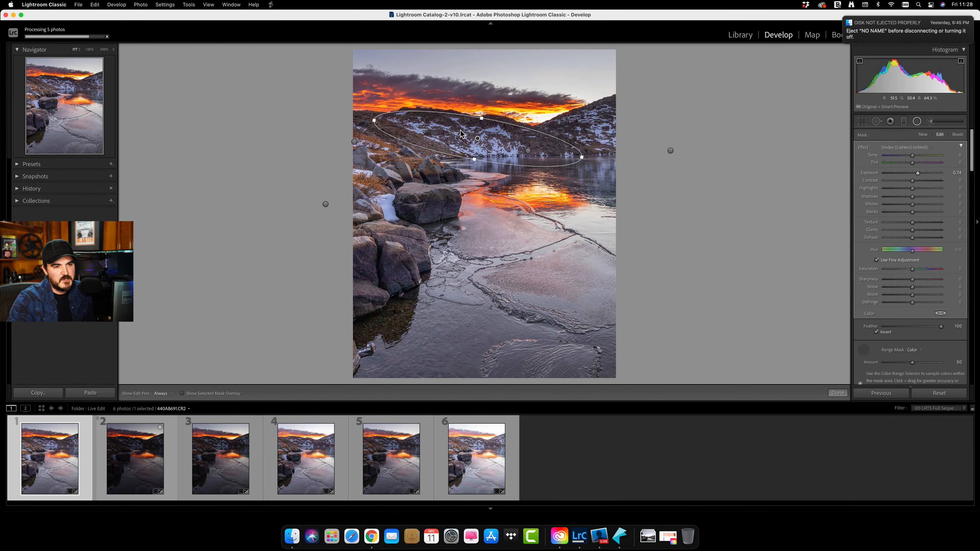
pyautogui.click(837, 392)
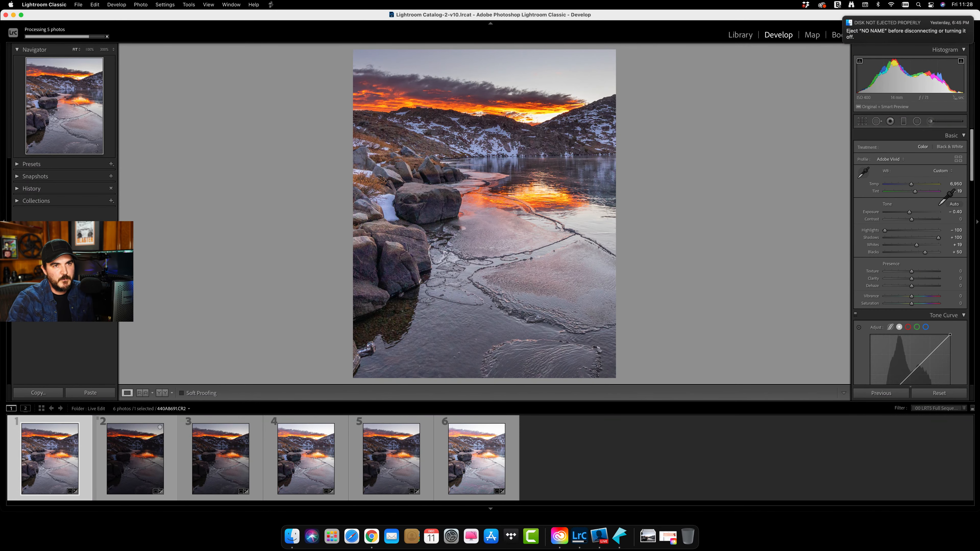
# Add a wide radial filter across the far hills, warm its temperature to 10 and make the ellipse slightly taller.
pyautogui.click(917, 121)
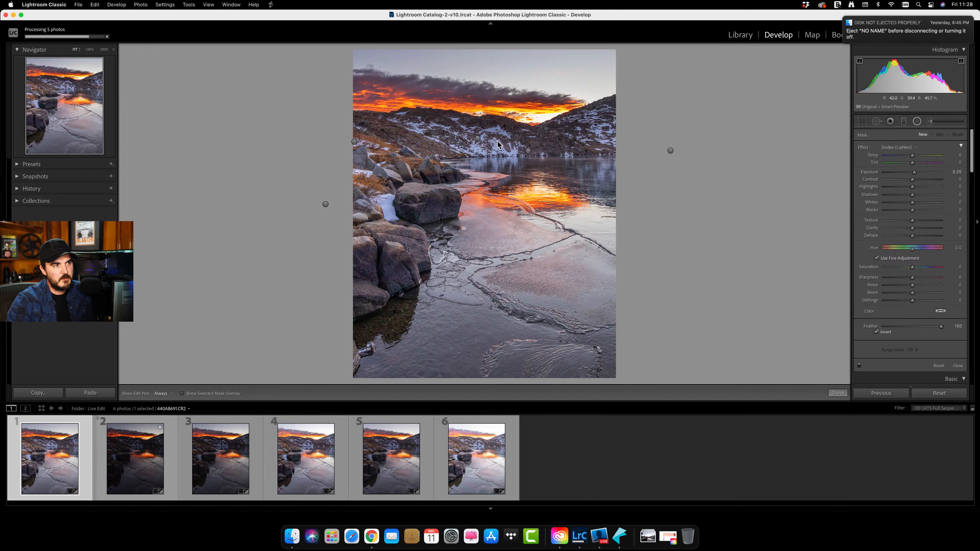
pyautogui.moveTo(498, 141); pyautogui.dragTo(703, 170)
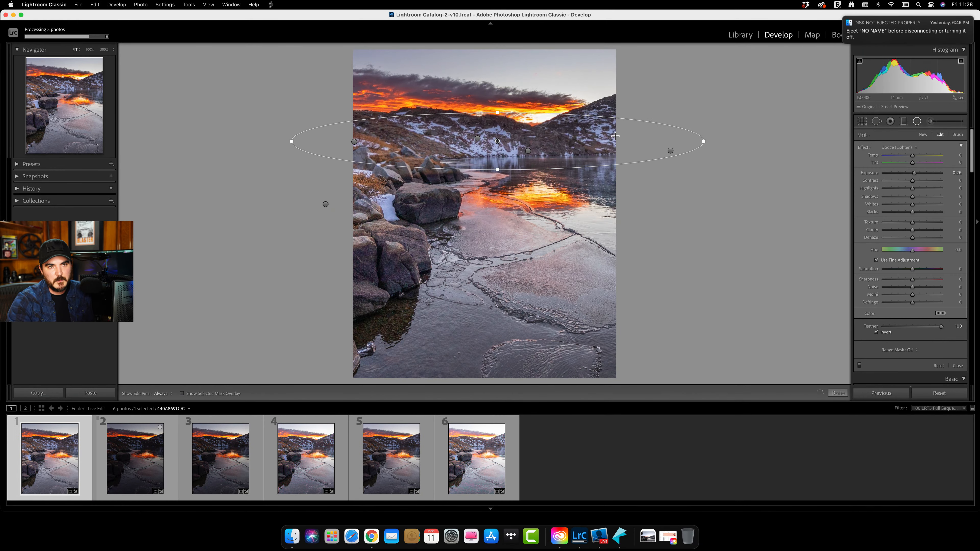
pyautogui.click(920, 155)
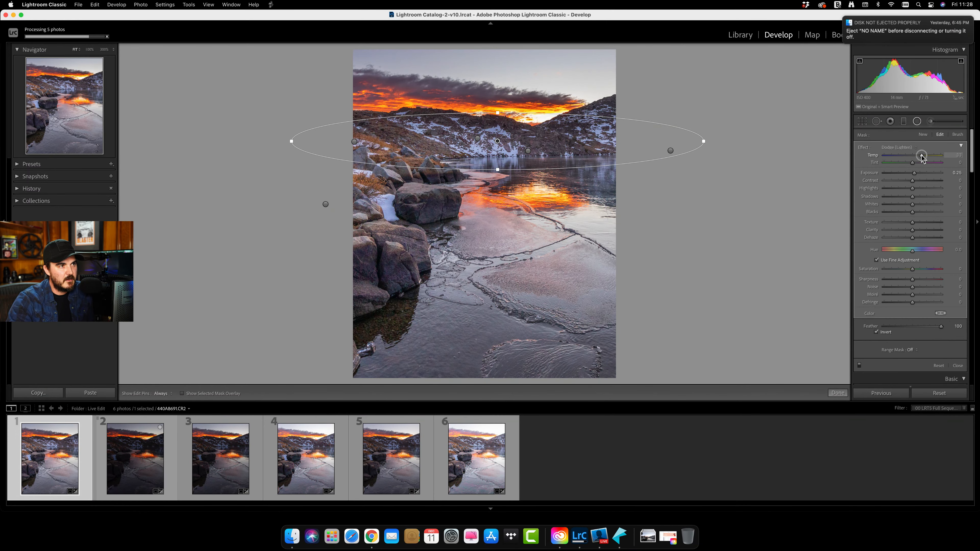
pyautogui.moveTo(917, 156); pyautogui.dragTo(916, 157)
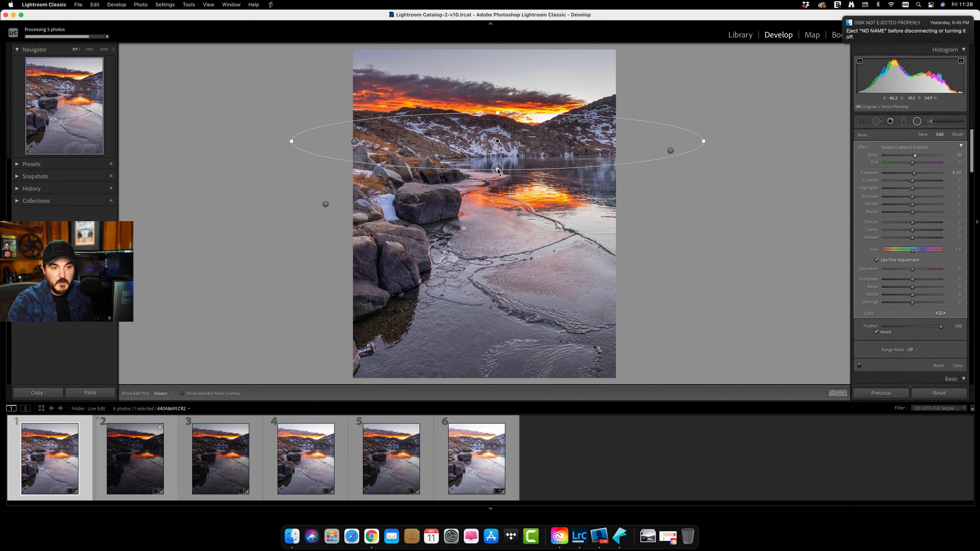
pyautogui.moveTo(497, 170); pyautogui.dragTo(497, 180)
# Apply a Color range mask to the wide warming filter, sample the snow near the far shore and finish the filter.
pyautogui.click(911, 349)
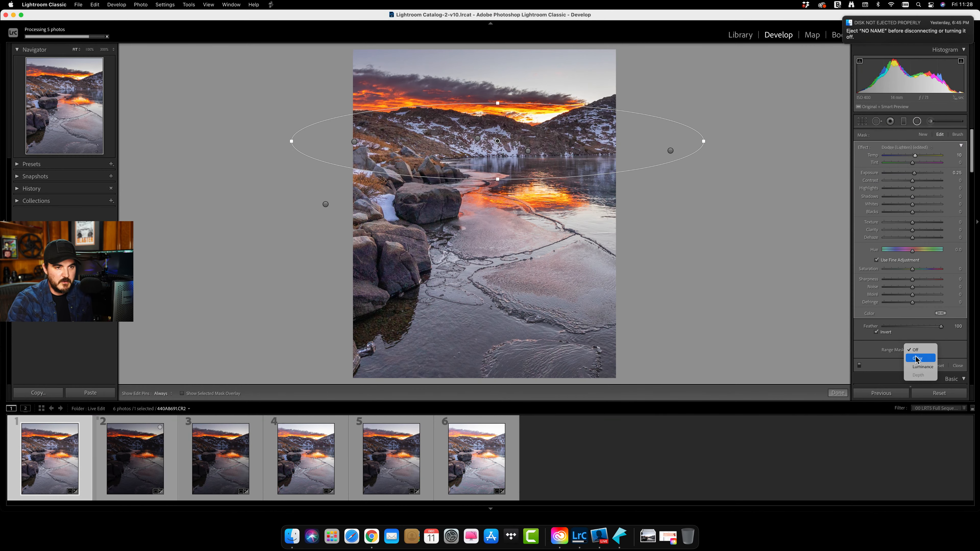
pyautogui.click(917, 359)
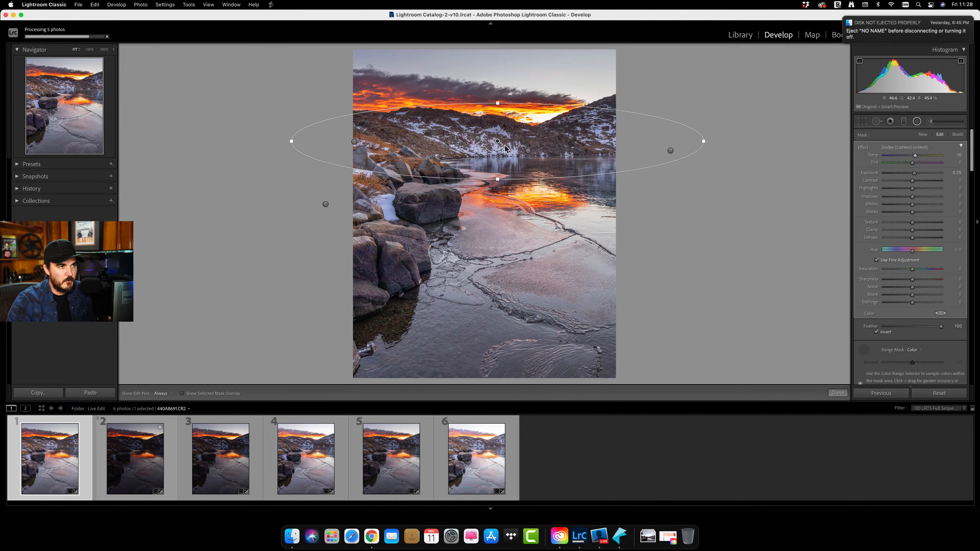
pyautogui.click(514, 153)
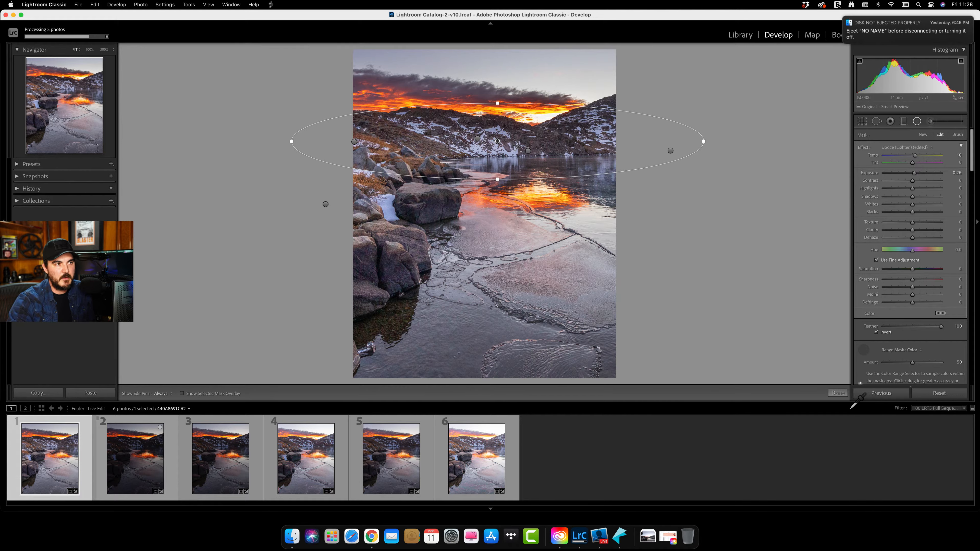
pyautogui.click(836, 393)
# Reselect the wide warming radial filter and copy the photo's develop settings with all options included.
pyautogui.click(919, 122)
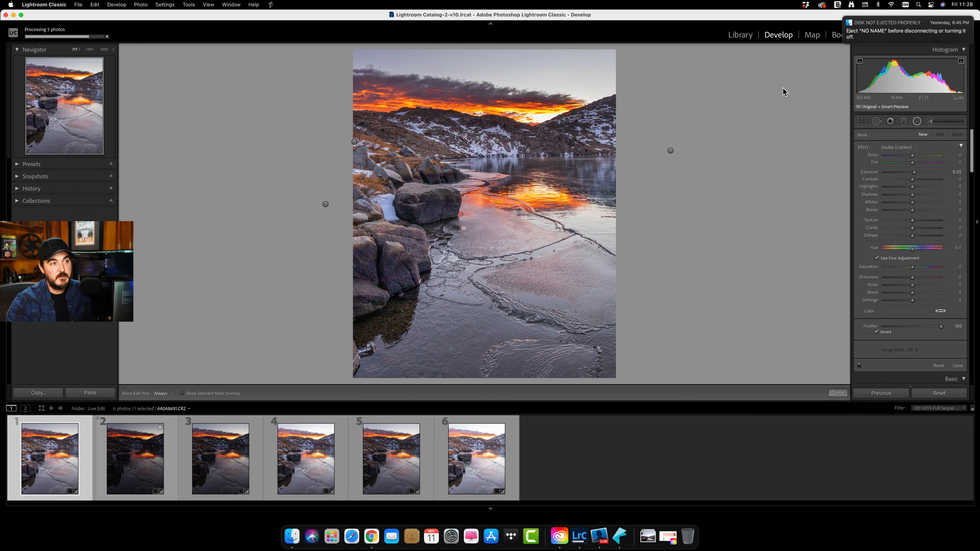
pyautogui.click(477, 139)
pyautogui.click(499, 141)
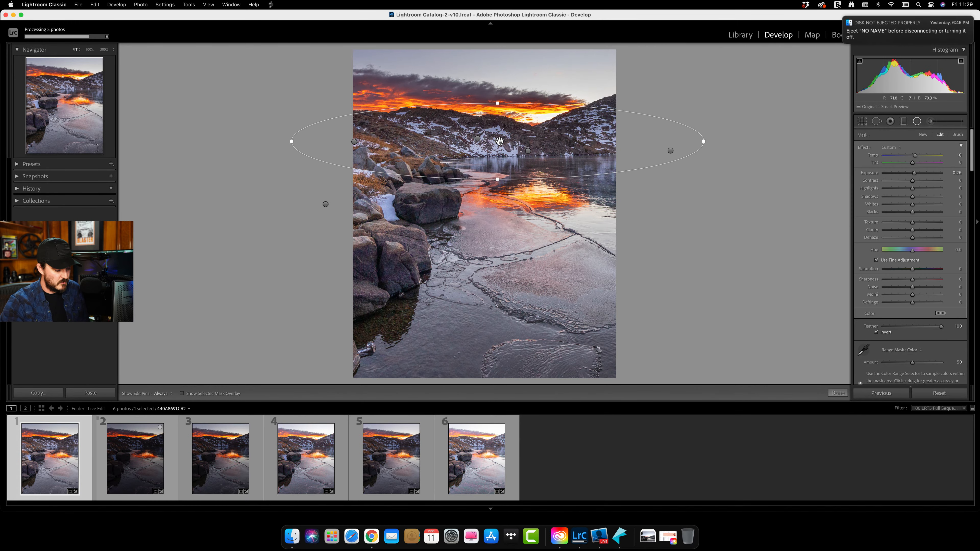
pyautogui.press('super+shift+c')
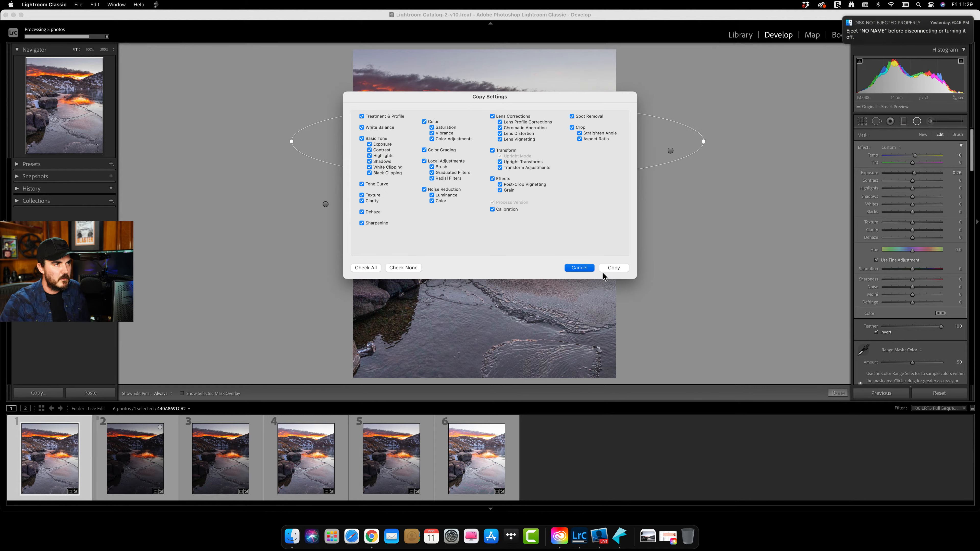
pyautogui.click(604, 270)
# Duplicate the wide warming filter, move the copy over the right-hand hill and check its coverage with the mask overlay.
pyautogui.rightClick(497, 143)
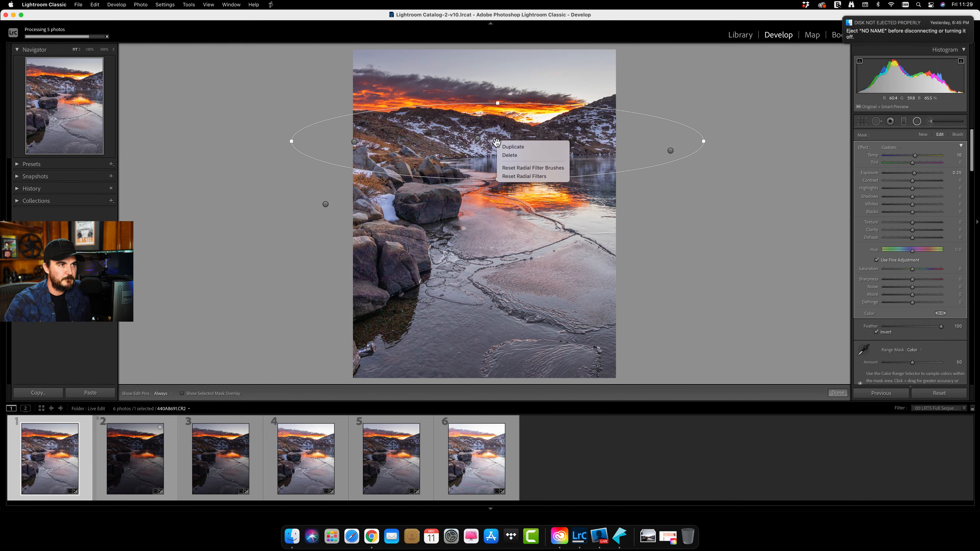
pyautogui.click(510, 146)
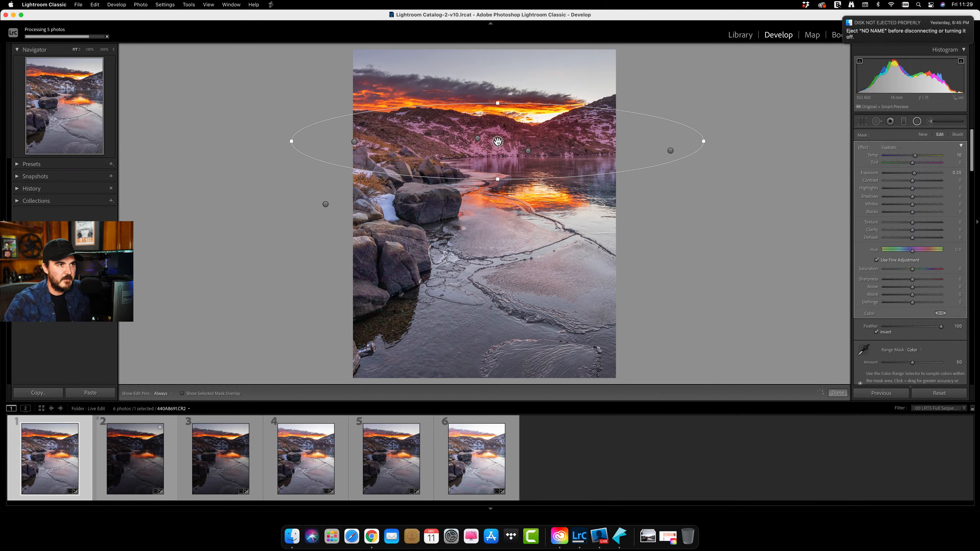
pyautogui.moveTo(497, 141); pyautogui.dragTo(652, 128)
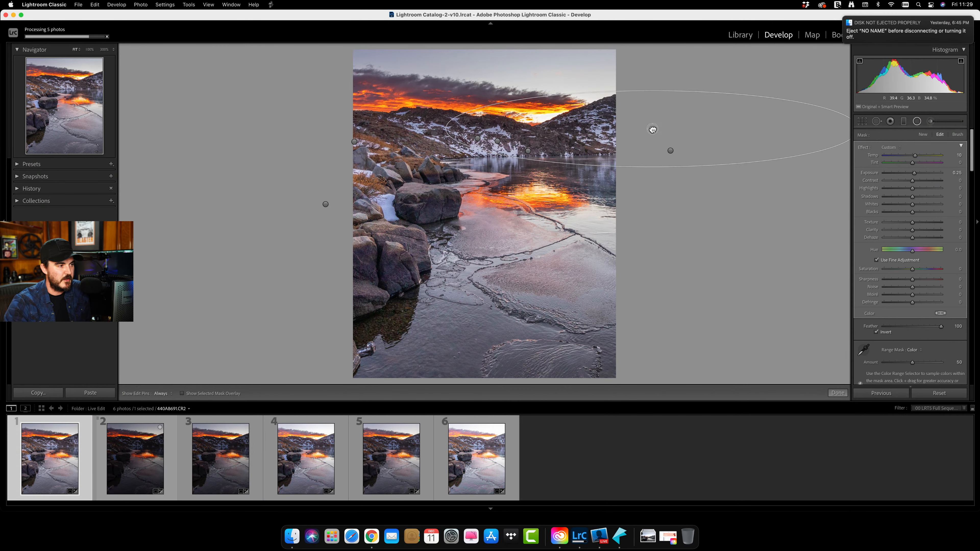
pyautogui.click(182, 393)
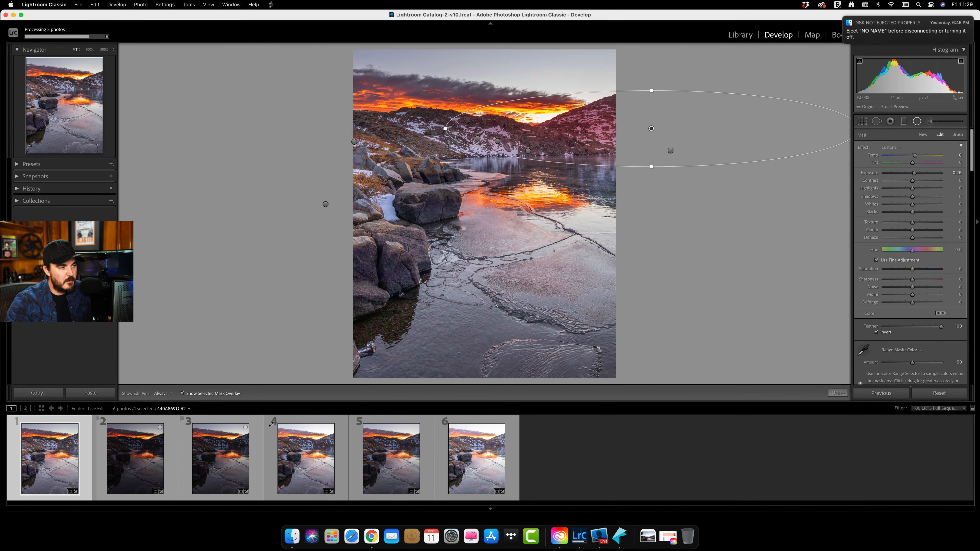
pyautogui.click(182, 393)
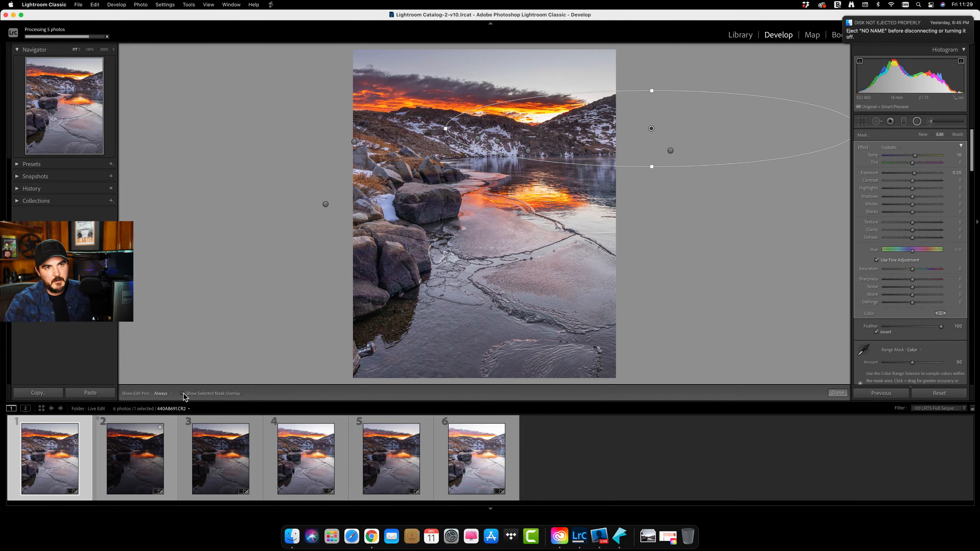
# Set the duplicated filter's exposure to about 1.17 and temperature to 7, check the left hillside filter and finish editing.
pyautogui.moveTo(913, 173); pyautogui.dragTo(929, 179)
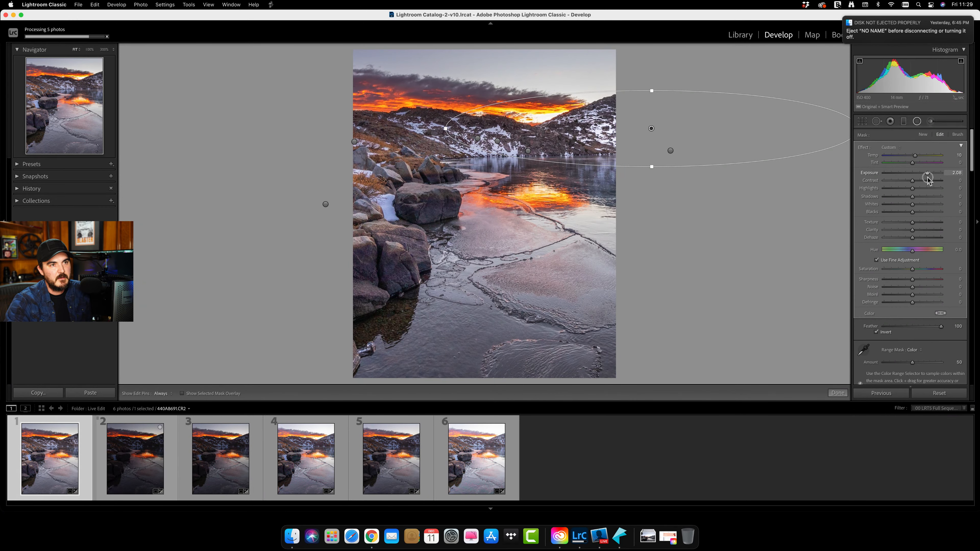
pyautogui.moveTo(928, 180); pyautogui.dragTo(913, 157)
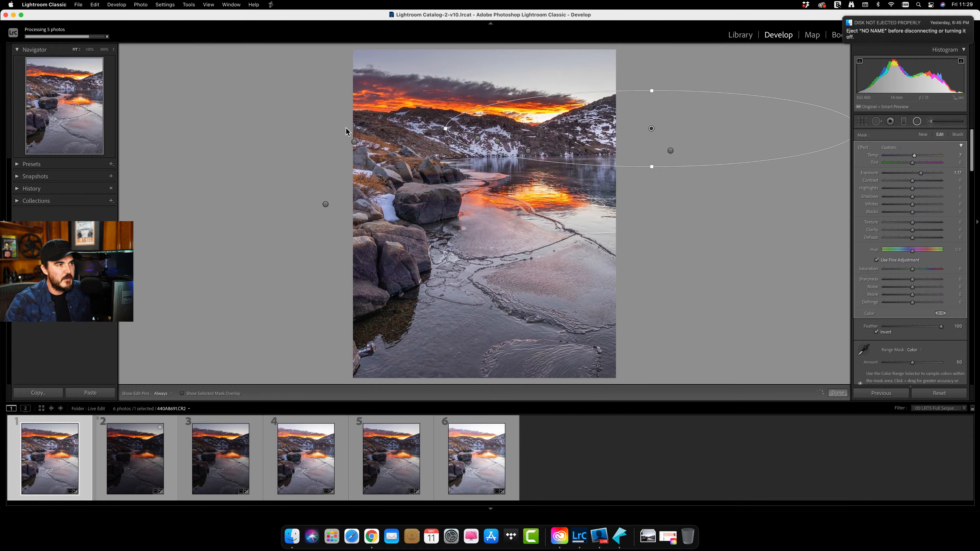
pyautogui.click(354, 142)
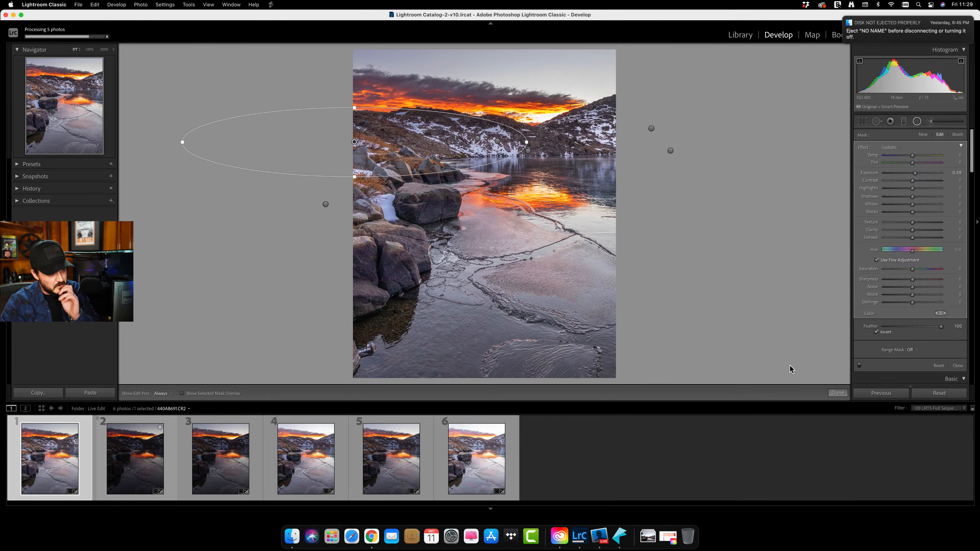
pyautogui.click(839, 393)
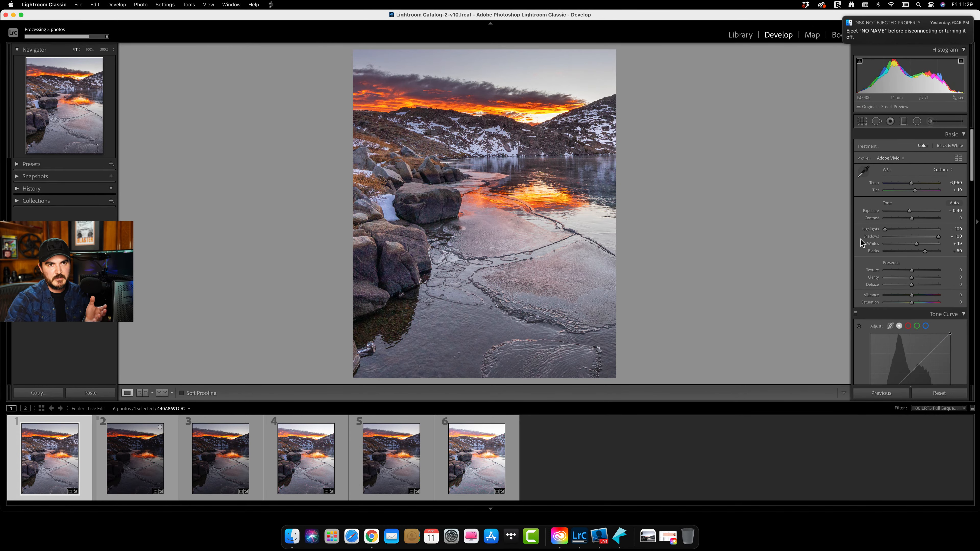
# Add a tilted radial filter over the left hillside and shoreline rocks, and shift it slightly toward the water.
pyautogui.click(917, 121)
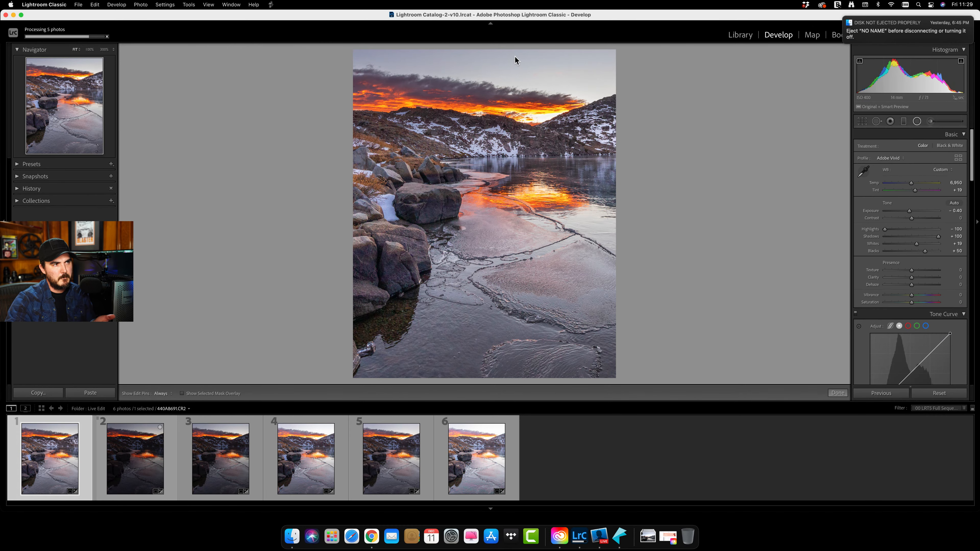
pyautogui.moveTo(447, 185); pyautogui.dragTo(460, 171)
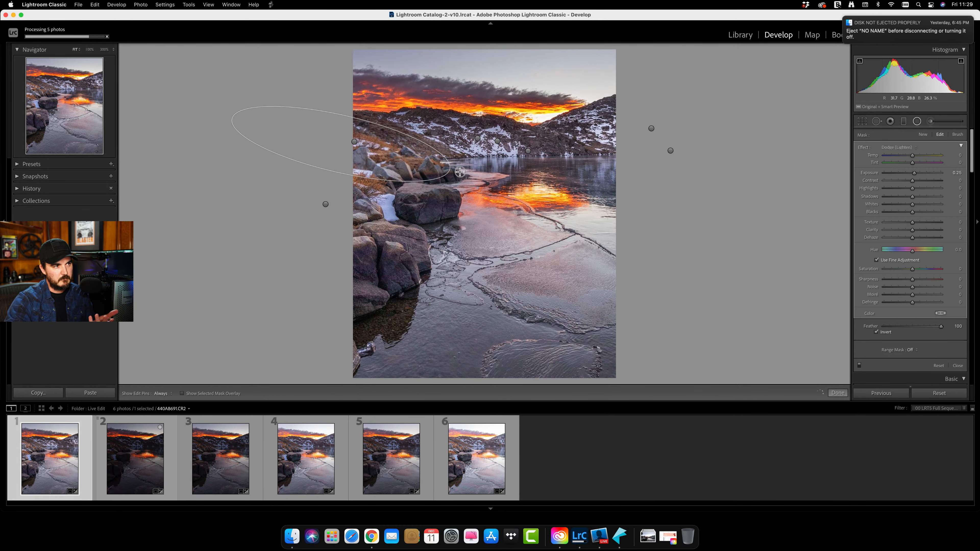
pyautogui.moveTo(404, 157); pyautogui.dragTo(431, 158)
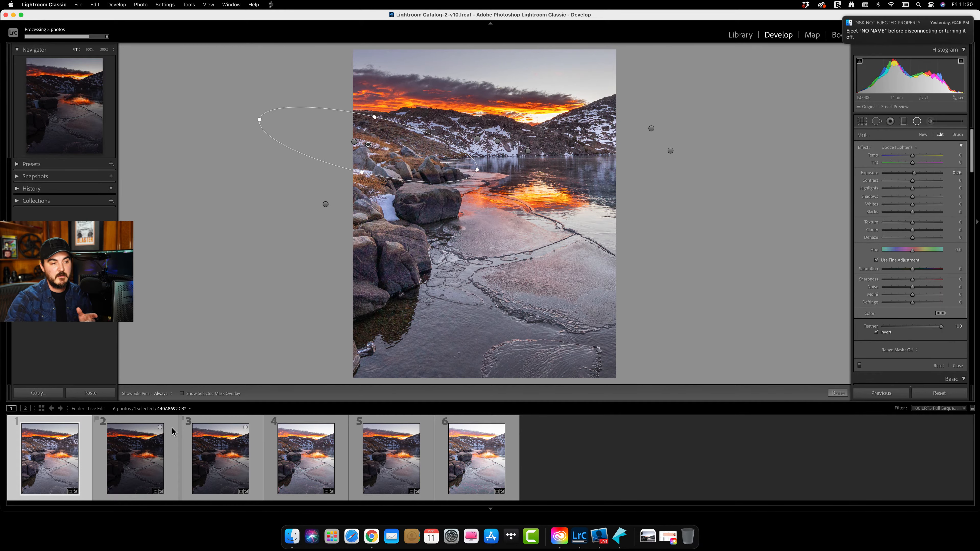
pyautogui.click(494, 470)
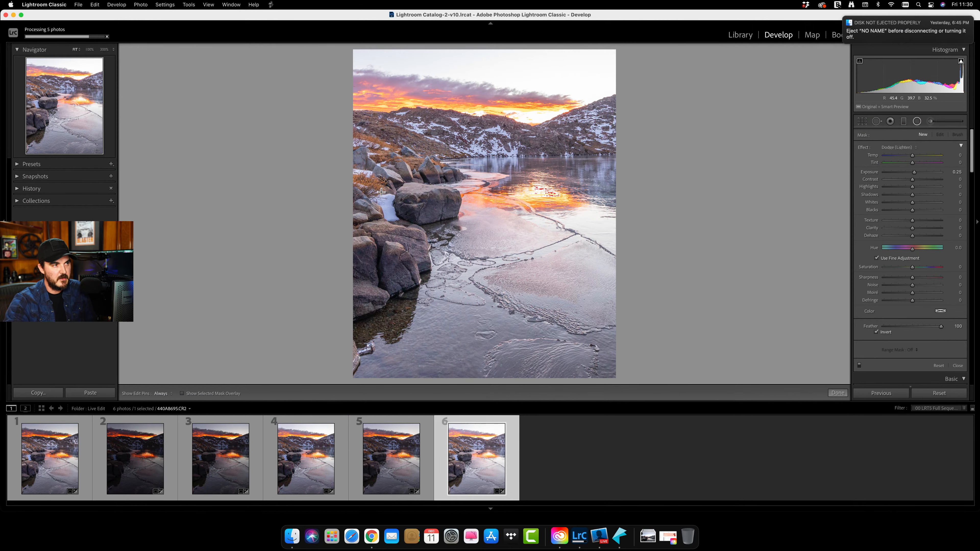
pyautogui.moveTo(354, 182); pyautogui.dragTo(429, 243)
pyautogui.press('BackSpace')
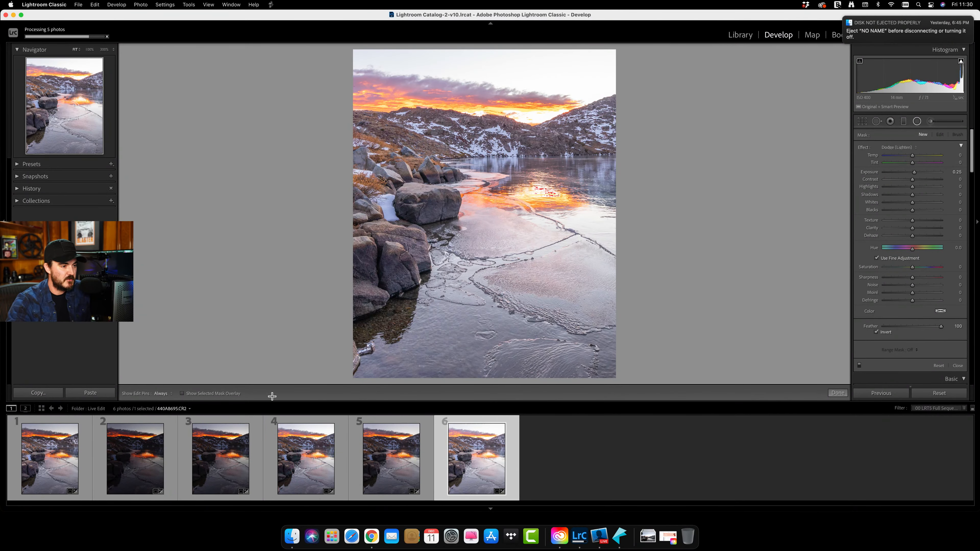
pyautogui.click(380, 465)
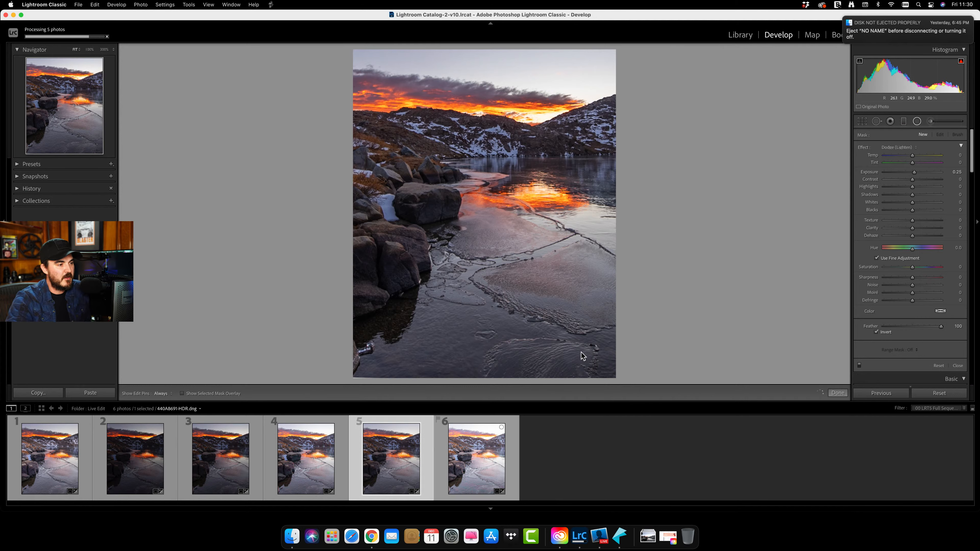
pyautogui.click(317, 465)
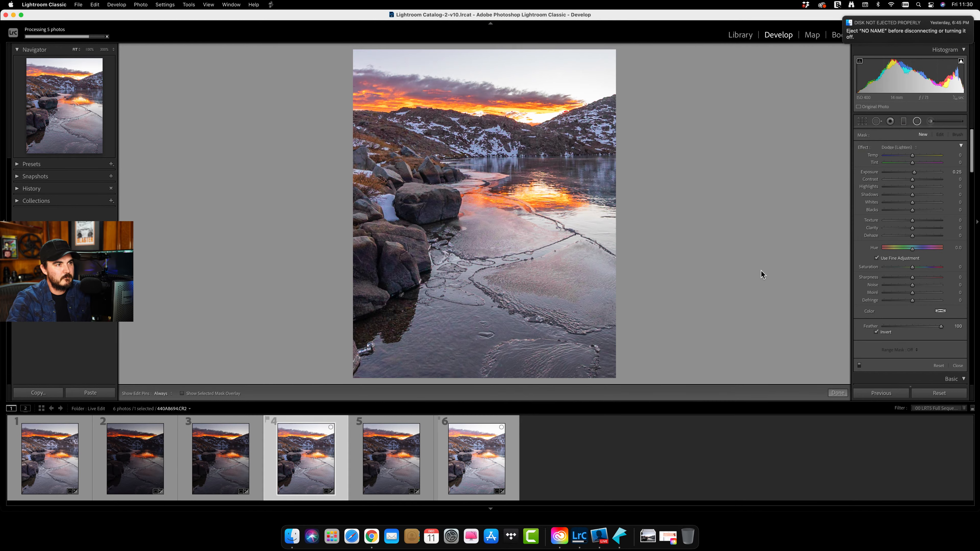
pyautogui.click(916, 122)
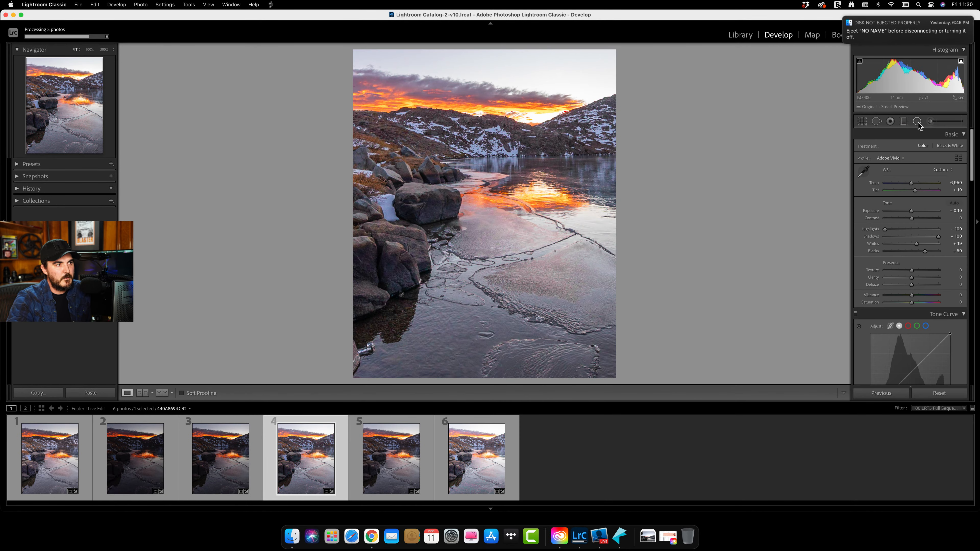
pyautogui.click(917, 121)
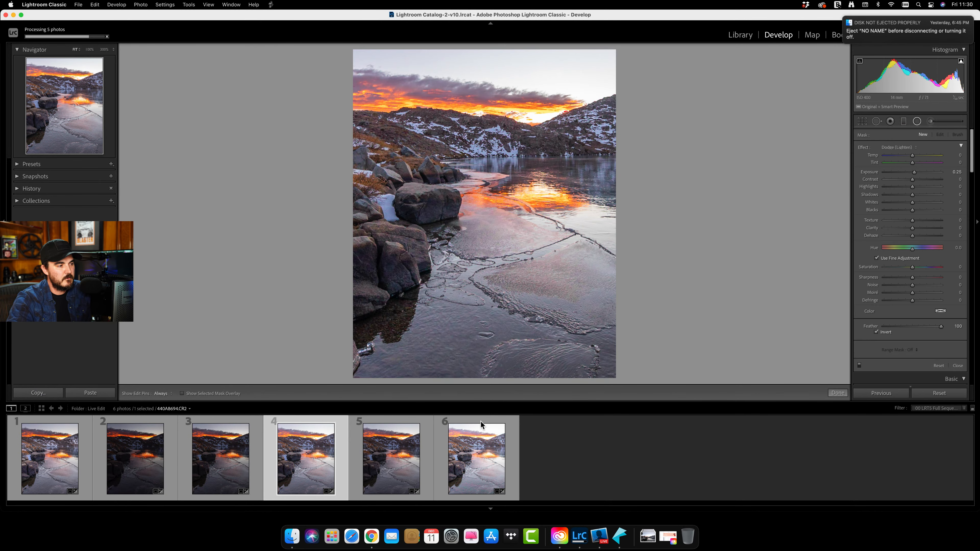
# Add a wide, flat radial filter across the hills of the HDR photo, set its exposure to 0.50 and move it slightly up toward the sky.
pyautogui.click(383, 478)
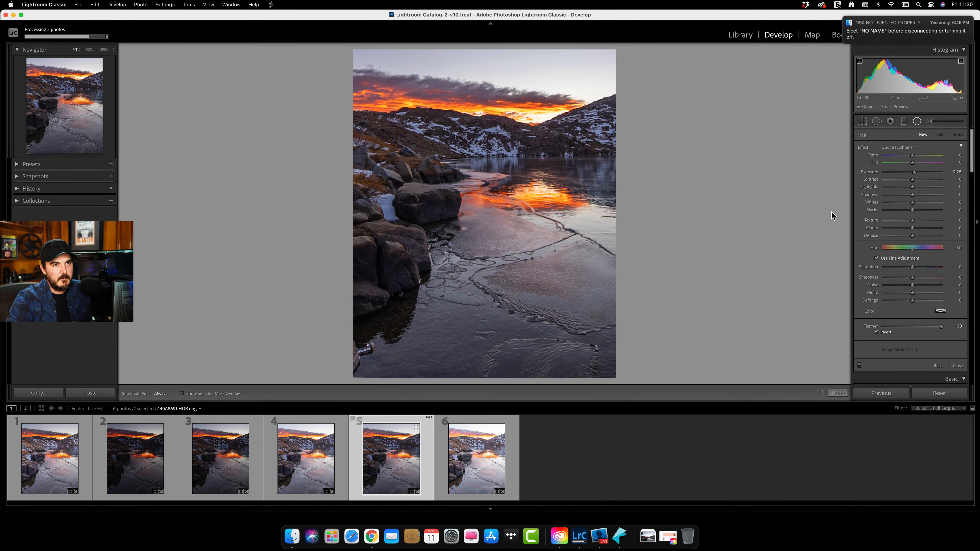
pyautogui.click(917, 120)
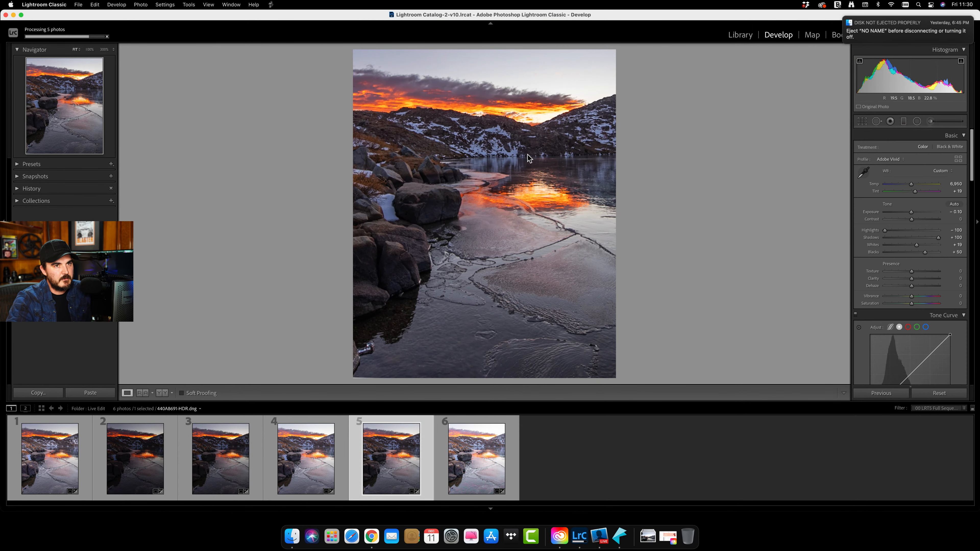
pyautogui.click(915, 122)
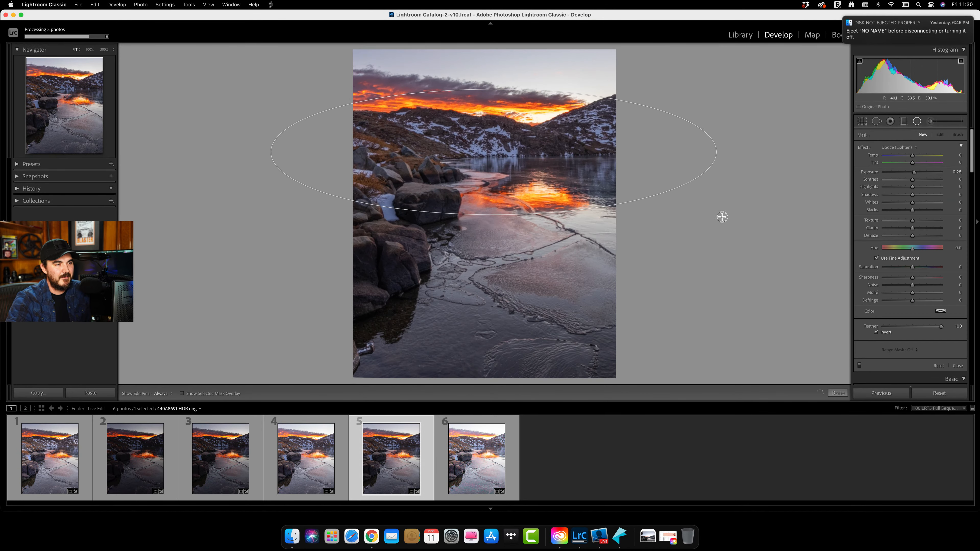
pyautogui.moveTo(722, 216); pyautogui.dragTo(724, 192)
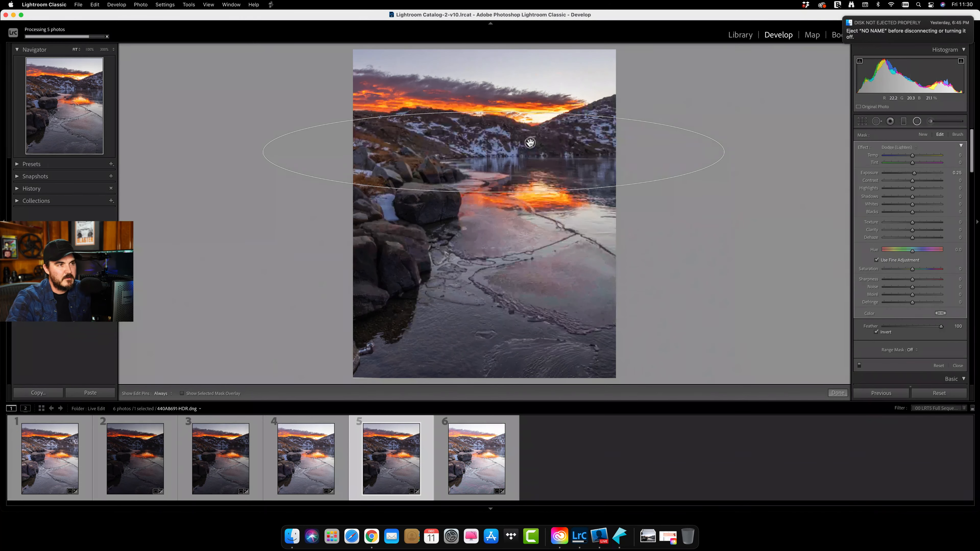
pyautogui.moveTo(530, 143); pyautogui.dragTo(530, 146)
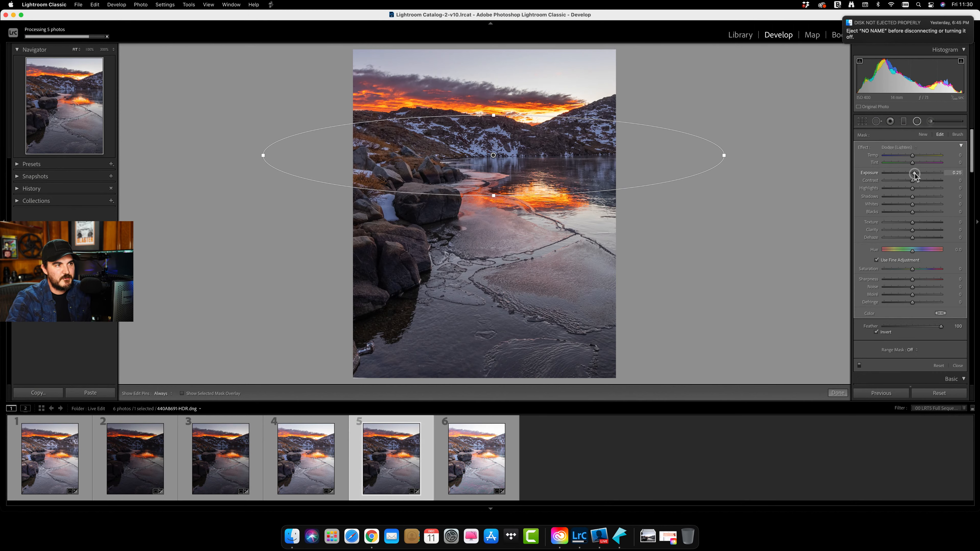
pyautogui.moveTo(915, 174); pyautogui.dragTo(917, 176)
pyautogui.moveTo(558, 169); pyautogui.dragTo(470, 142)
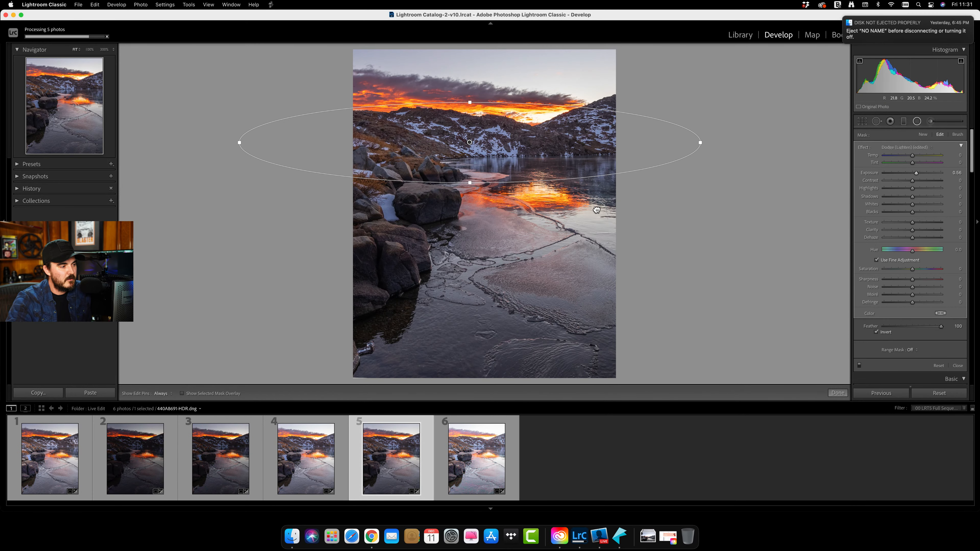
# Copy the first photo's develop settings with all options included, radial filters among them.
pyautogui.click(62, 458)
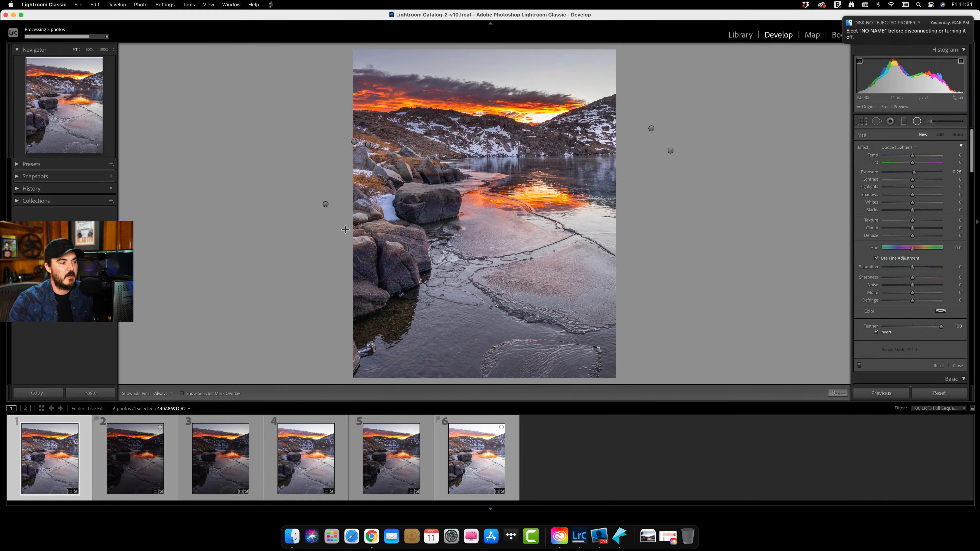
pyautogui.rightClick(61, 461)
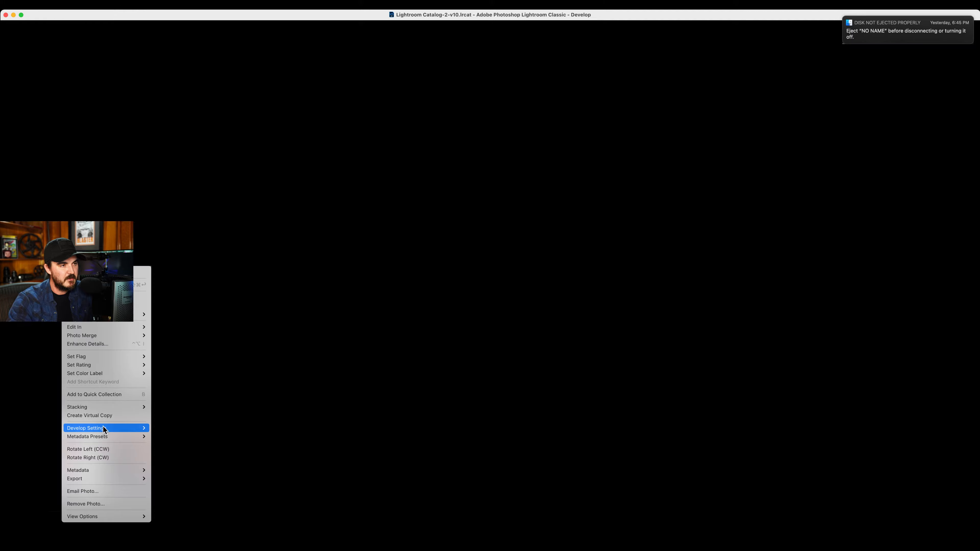
pyautogui.moveTo(103, 427)
pyautogui.click(167, 438)
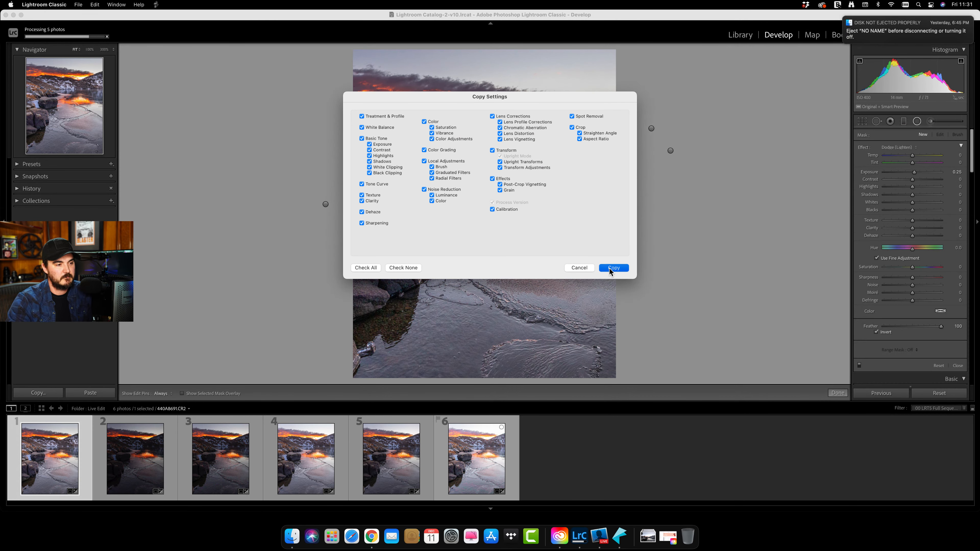
pyautogui.click(613, 268)
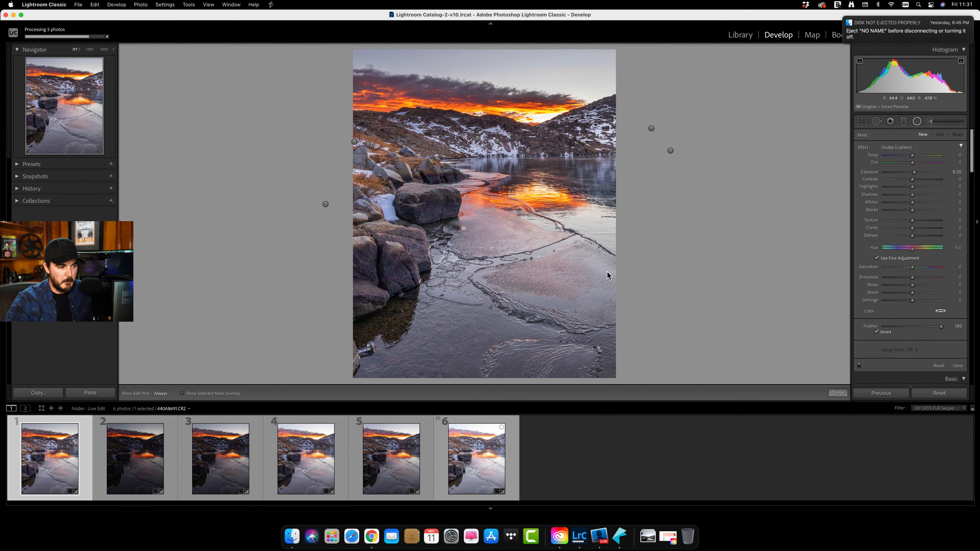
# Paste the copied develop settings onto the HDR photo, replacing its own radial filter.
pyautogui.click(386, 462)
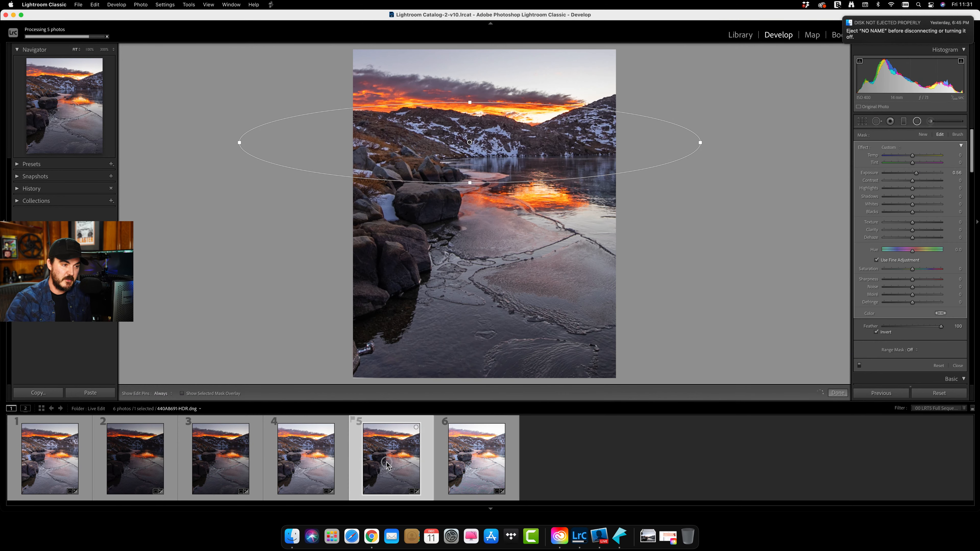
pyautogui.rightClick(387, 465)
pyautogui.moveTo(444, 428)
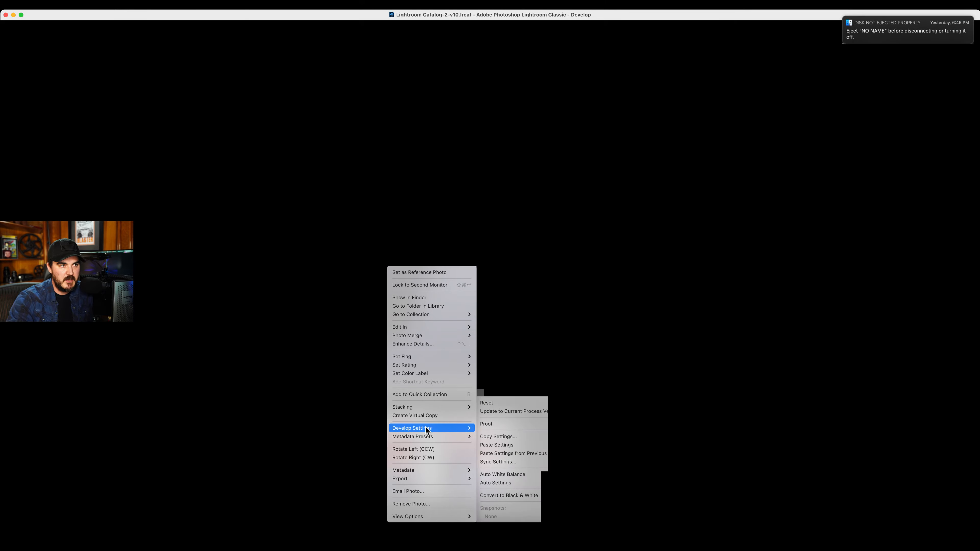
pyautogui.click(497, 445)
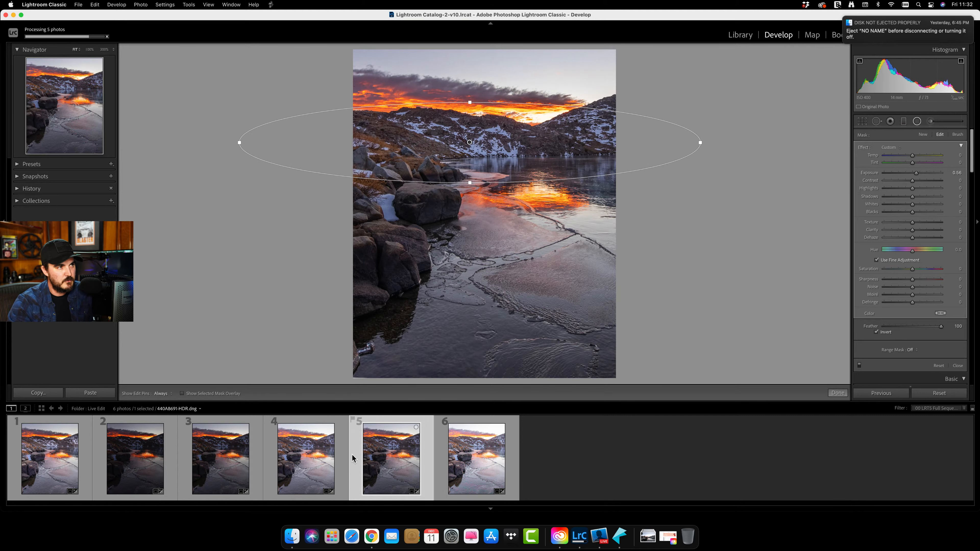
pyautogui.rightClick(376, 465)
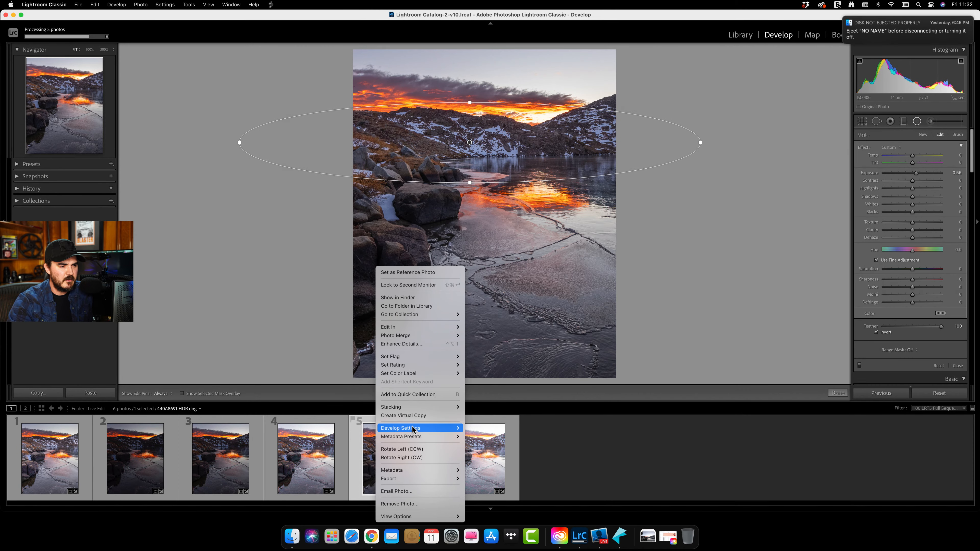
pyautogui.moveTo(437, 429)
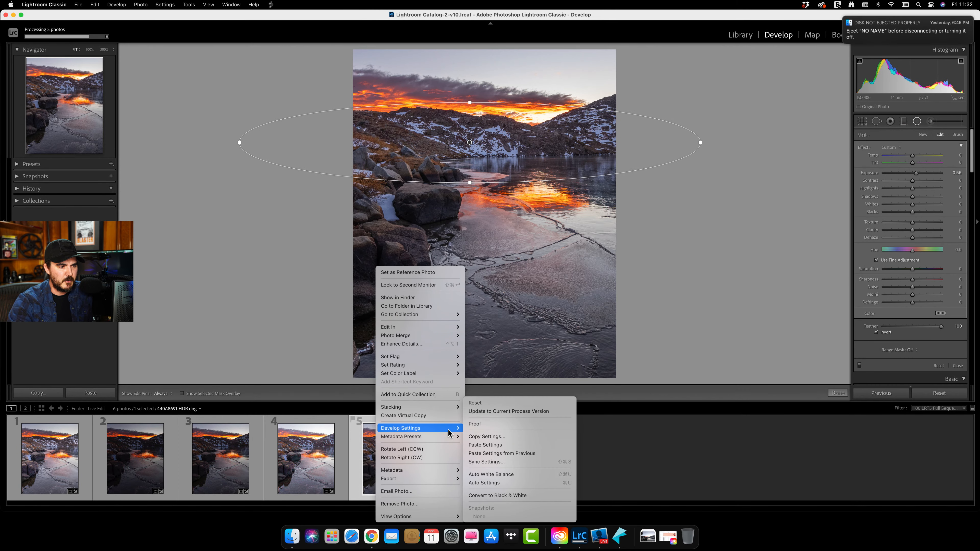
pyautogui.click(484, 446)
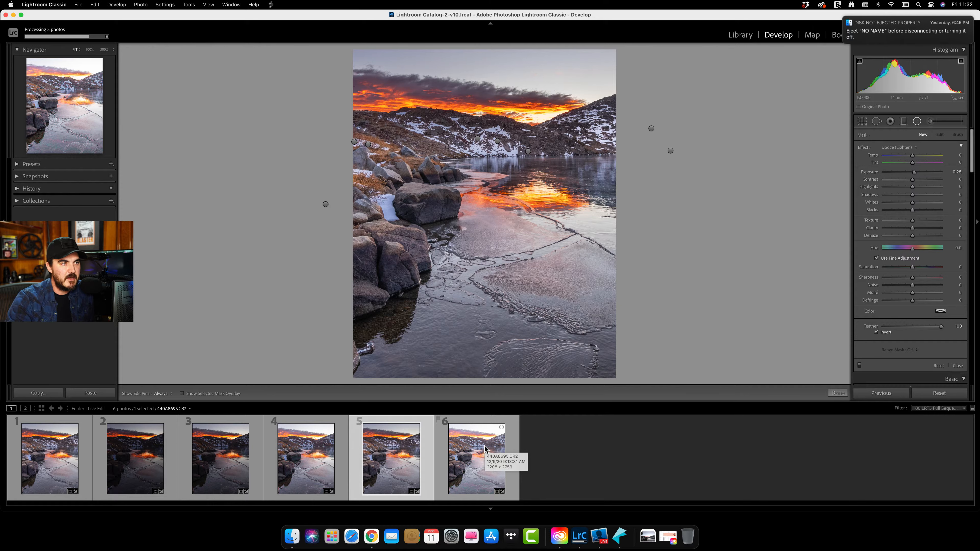
# On the HDR photo, set exposure to about 0.53 for the wide hill filter and about 0.39 for the tilted left hillside filter.
pyautogui.click(499, 140)
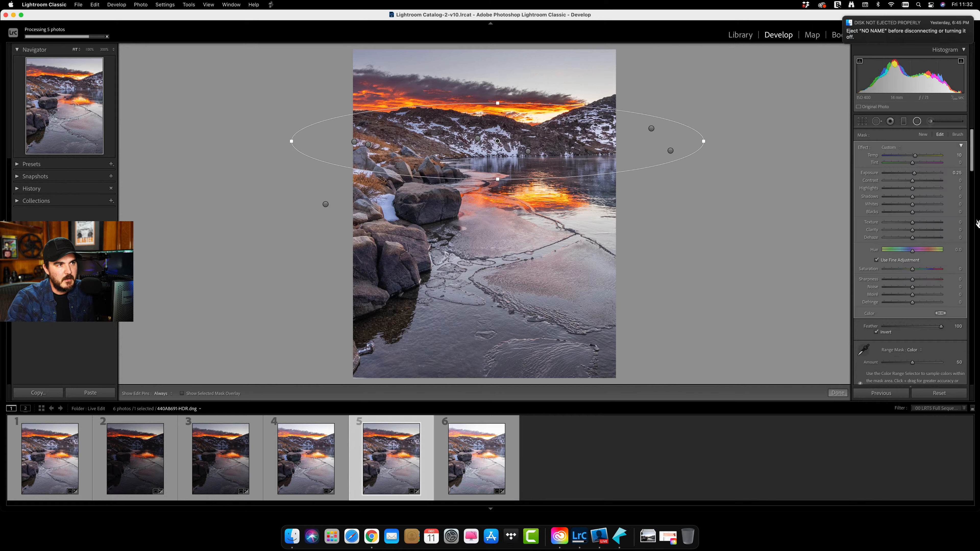
pyautogui.moveTo(915, 173); pyautogui.dragTo(916, 173)
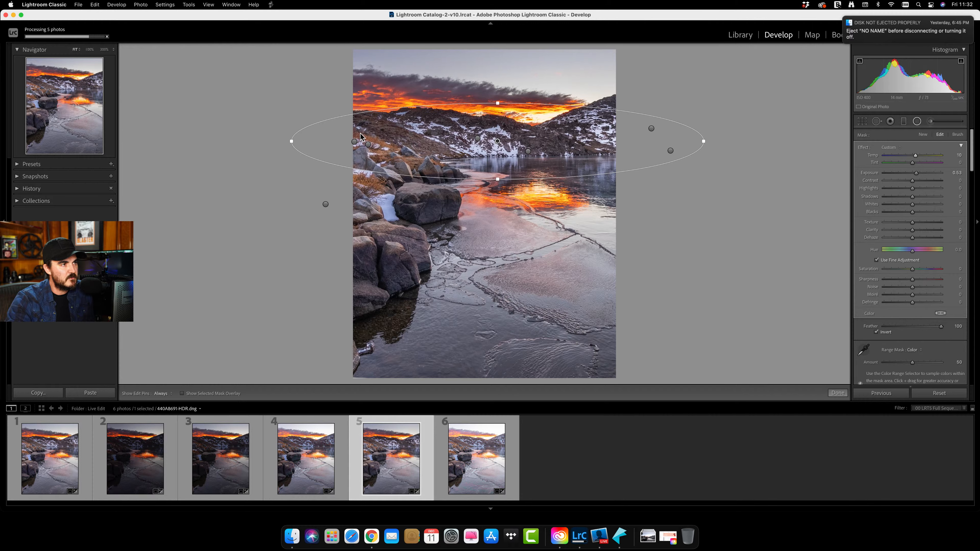
pyautogui.click(368, 144)
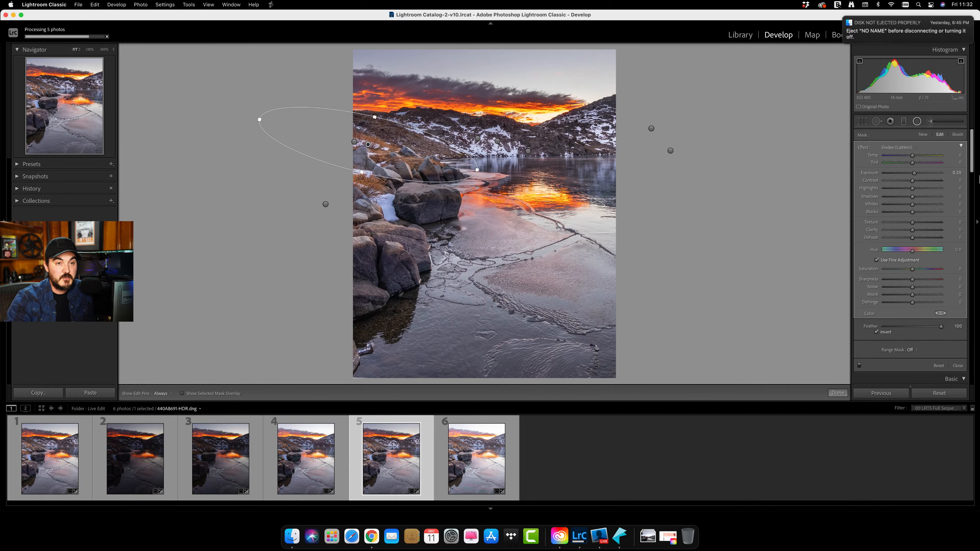
pyautogui.moveTo(918, 173); pyautogui.dragTo(918, 177)
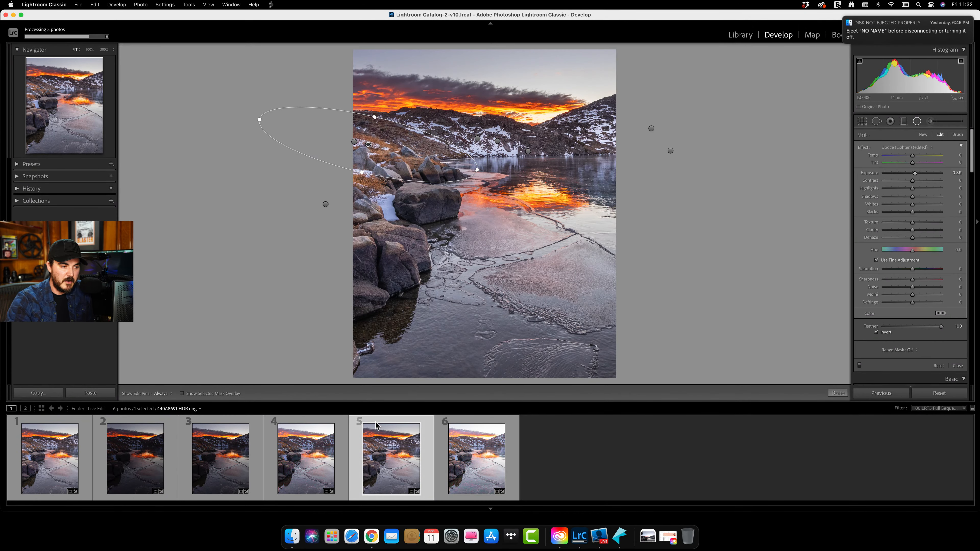
# Set the tilted left hillside filter's temperature to 10 and extend it lower over the shoreline rocks.
pyautogui.rightClick(390, 457)
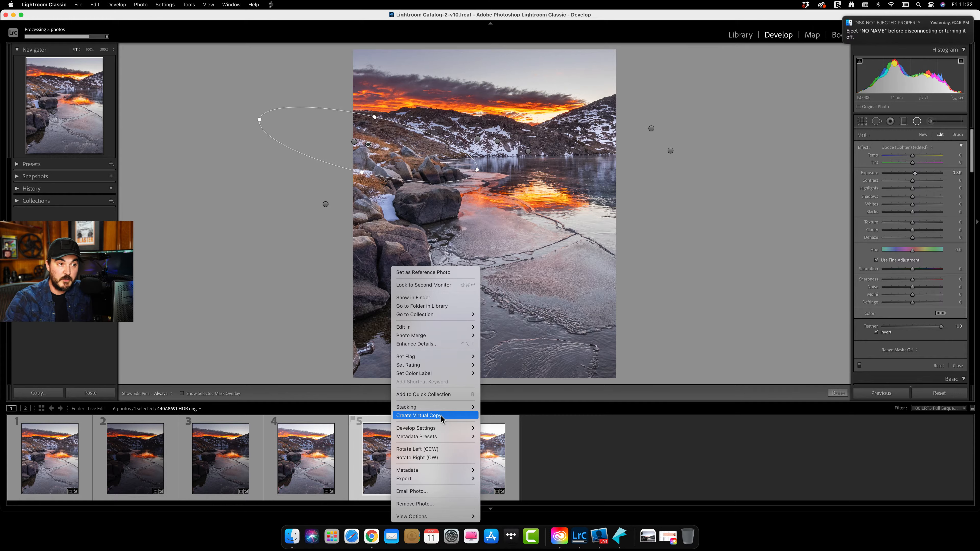
pyautogui.click(596, 202)
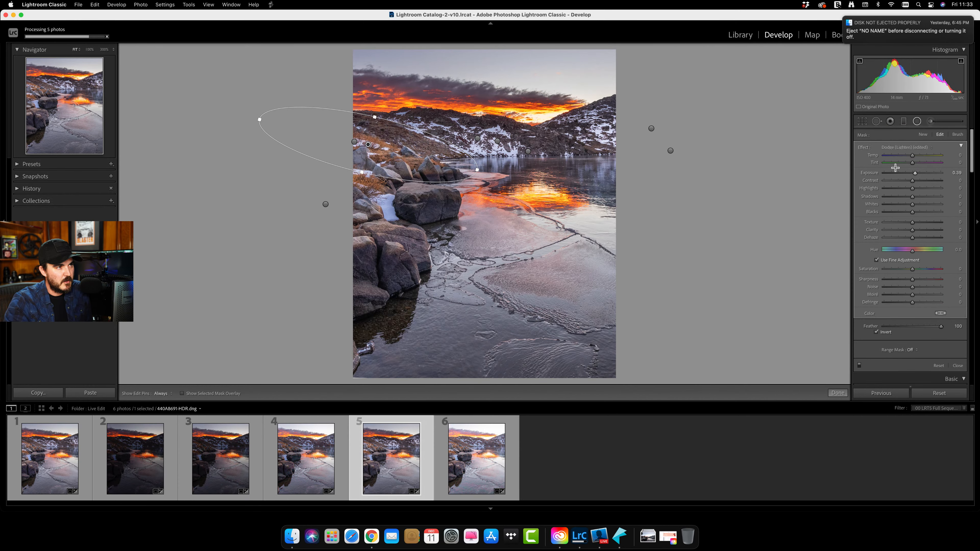
pyautogui.moveTo(914, 158); pyautogui.dragTo(916, 159)
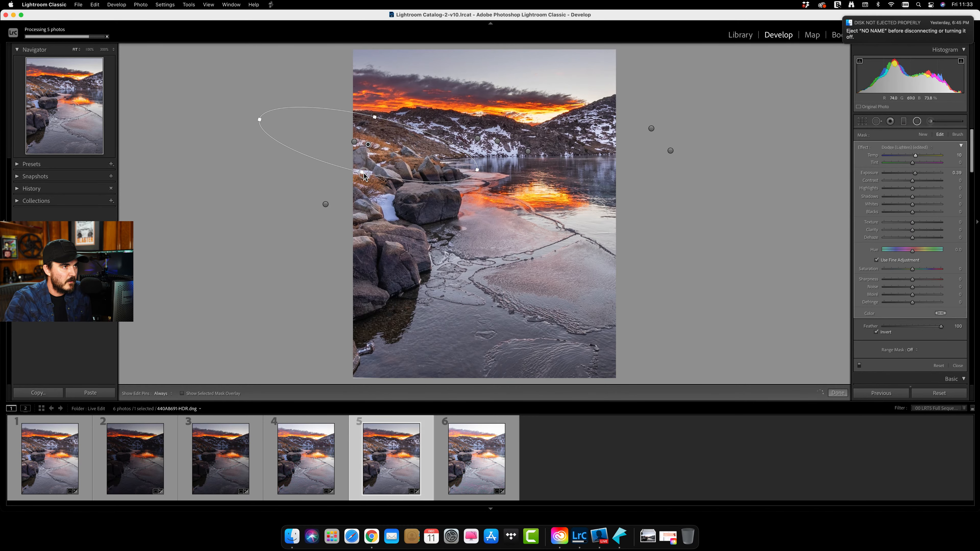
pyautogui.moveTo(363, 173)
pyautogui.mouseDown()
pyautogui.moveTo(358, 185)
pyautogui.moveTo(377, 164)
pyautogui.mouseUp()
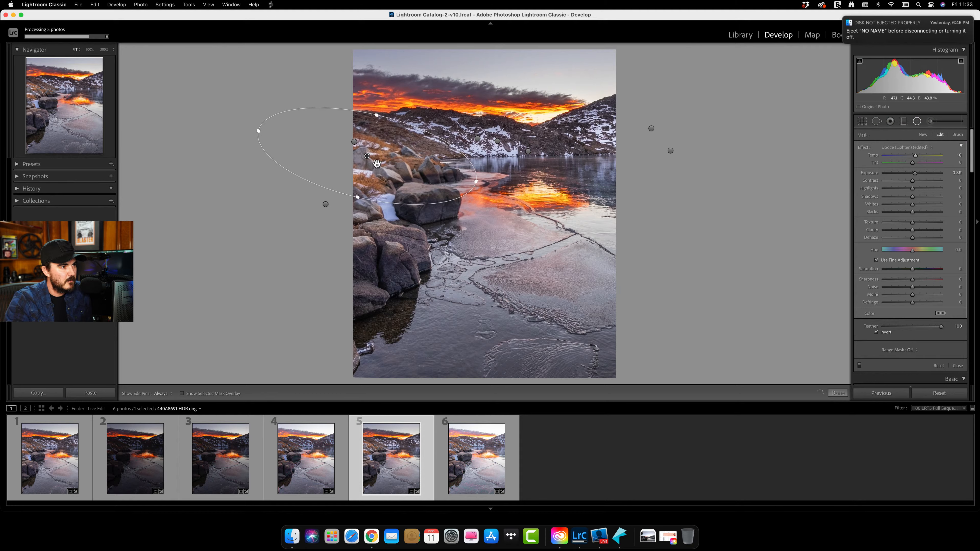
# Adjust exposure and slightly warm the large left shoreline filter, and set the large right-hand filter to about 1.73 exposure and 8 temperature.
pyautogui.click(326, 204)
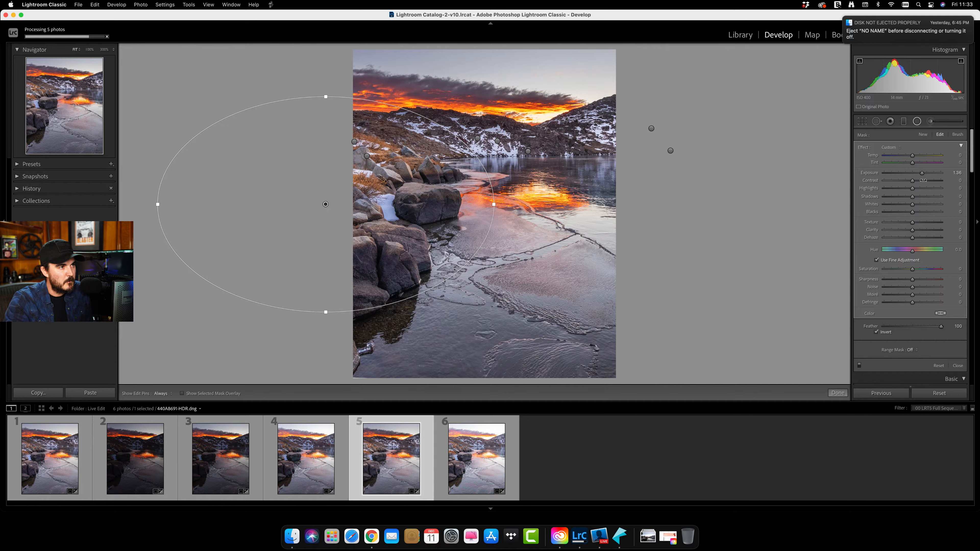
pyautogui.moveTo(922, 174); pyautogui.dragTo(913, 156)
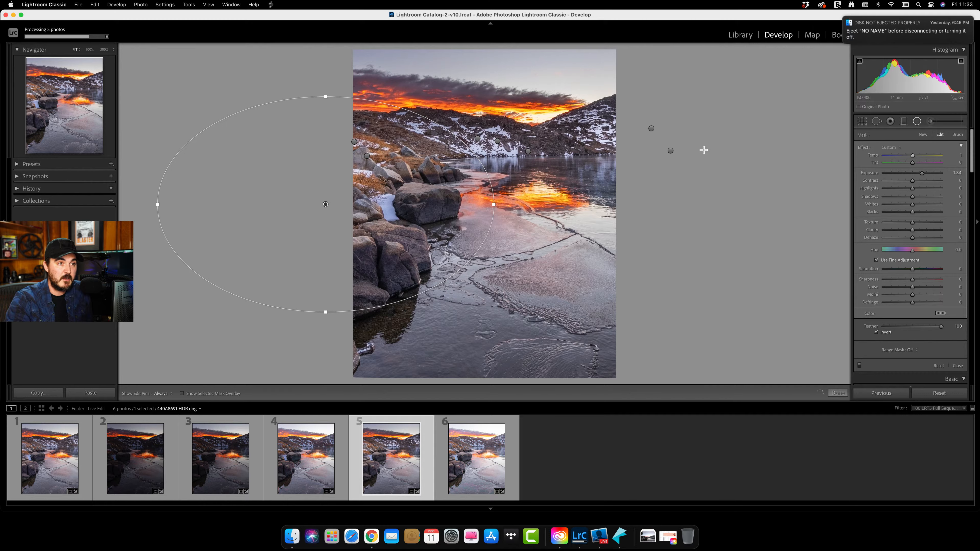
pyautogui.click(672, 151)
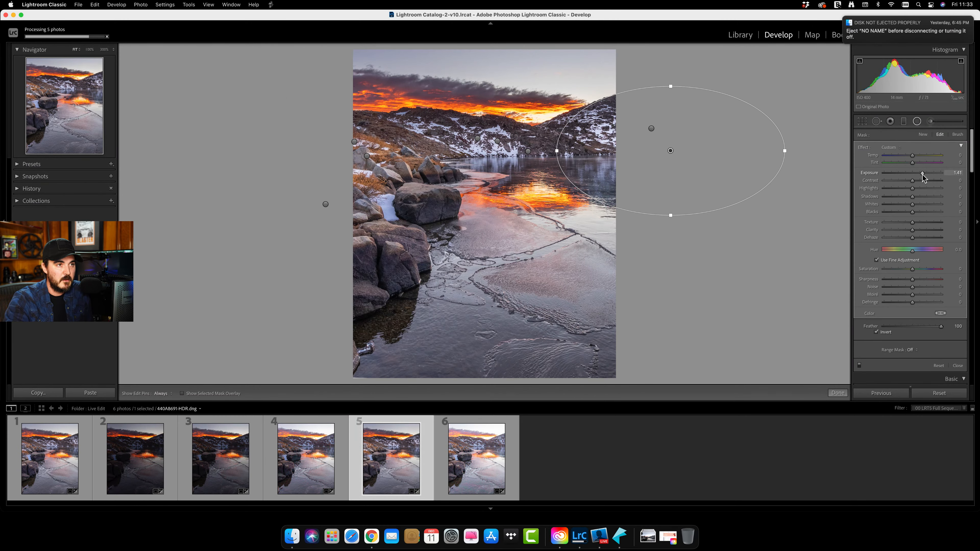
pyautogui.moveTo(921, 174); pyautogui.dragTo(913, 157)
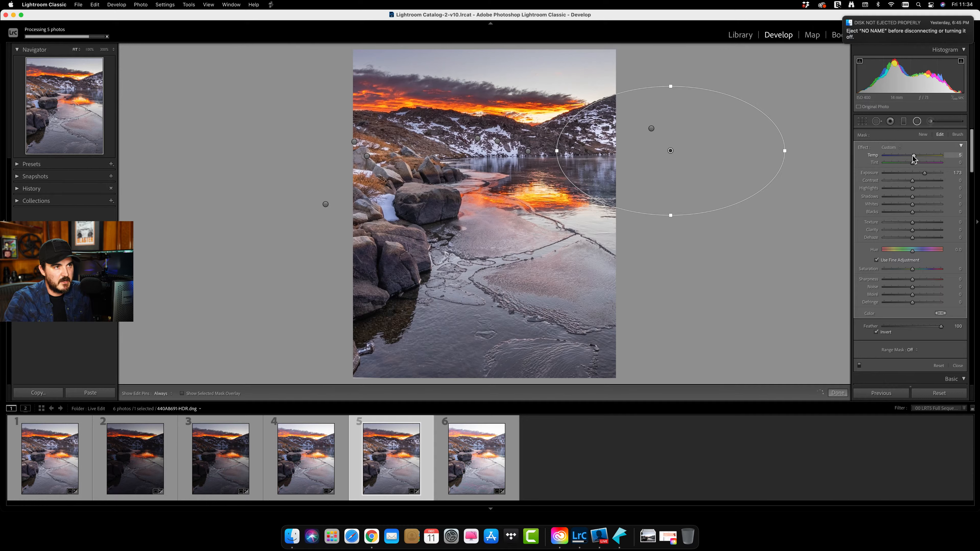
# Shift the large right-hand filter toward the water, reduce its height and set its exposure to about 1.65.
pyautogui.moveTo(670, 150); pyautogui.dragTo(626, 156)
pyautogui.moveTo(657, 90); pyautogui.dragTo(657, 97)
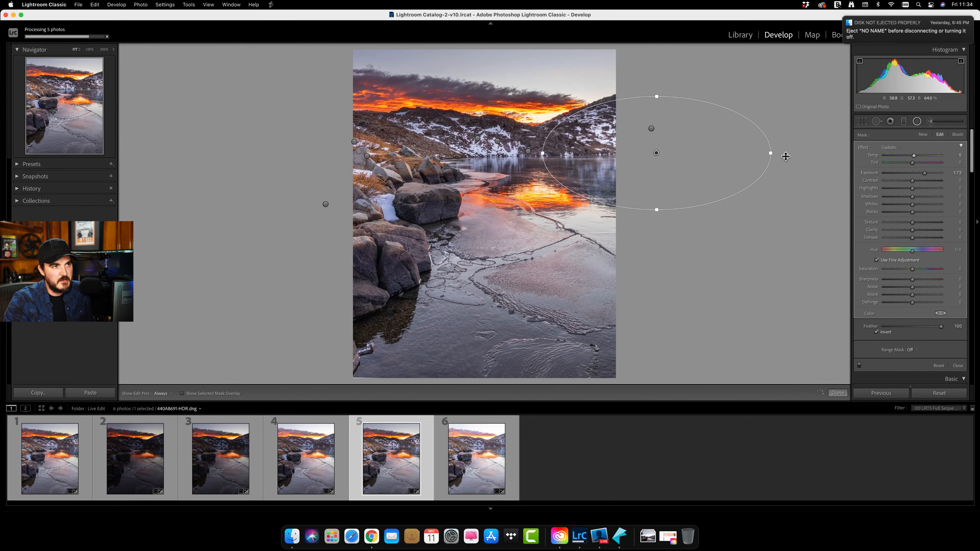
pyautogui.moveTo(924, 174); pyautogui.dragTo(923, 176)
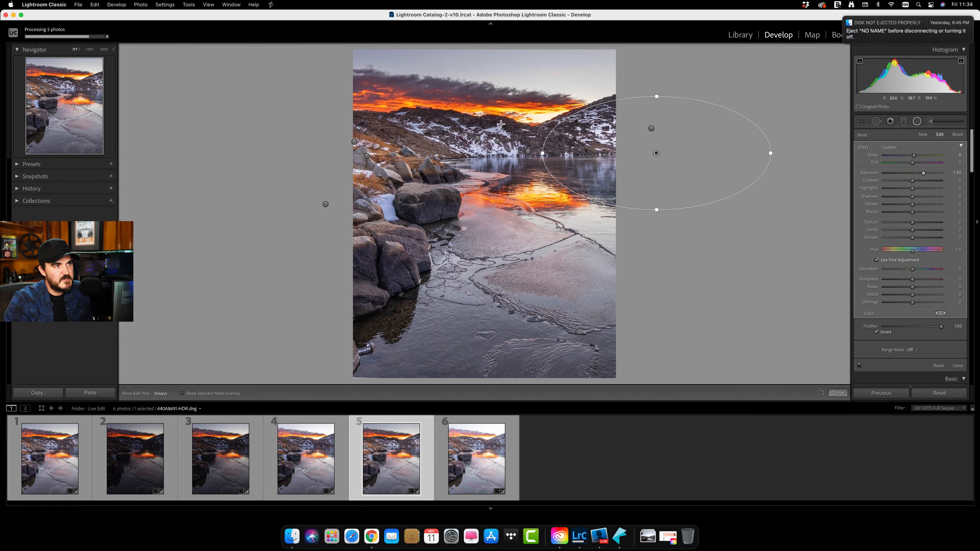
# Add a slightly tilted radial filter over the central distant hills and set its range mask to Color.
pyautogui.moveTo(492, 122); pyautogui.dragTo(591, 138)
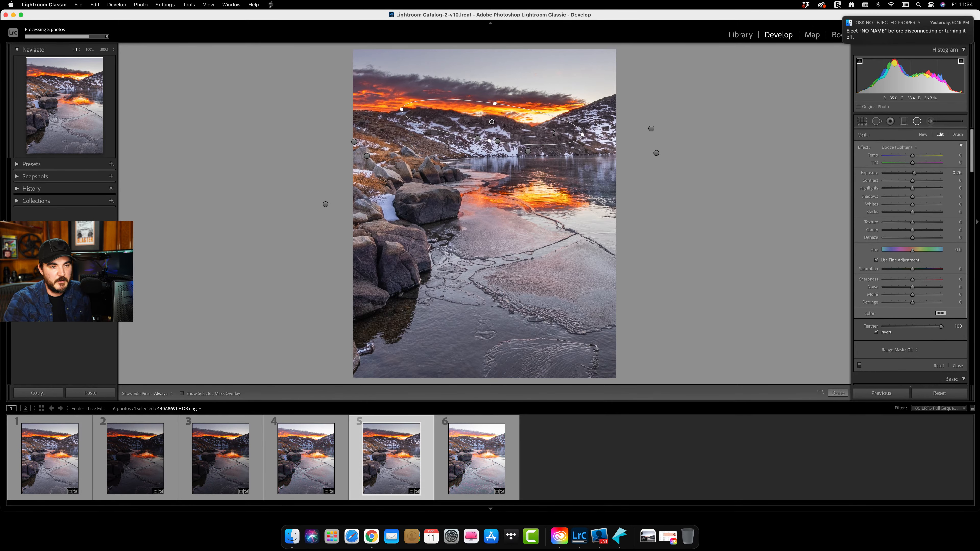
pyautogui.click(916, 351)
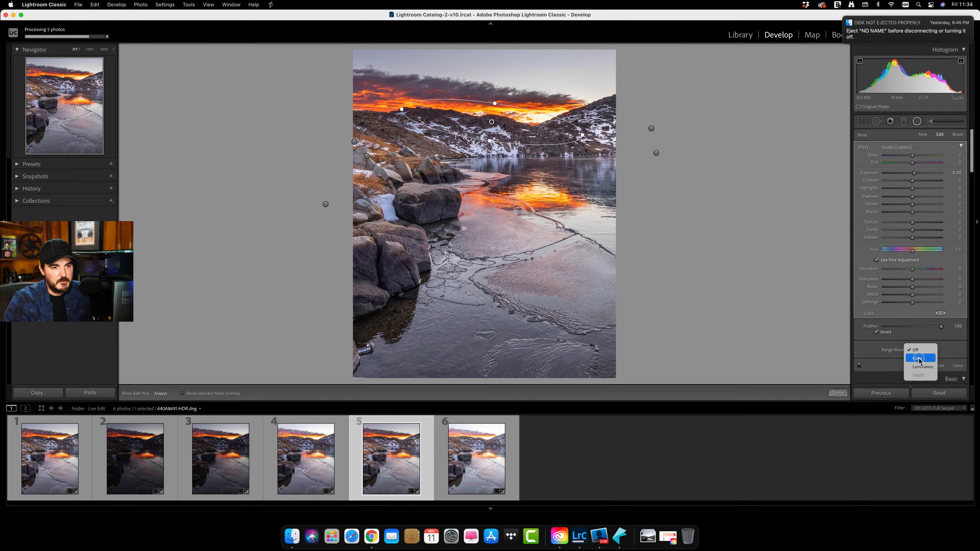
pyautogui.click(918, 358)
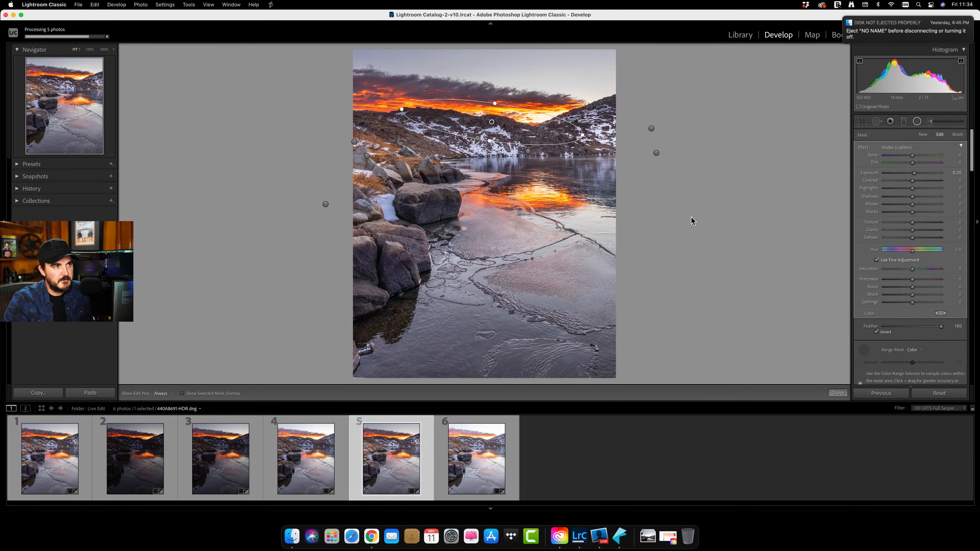
# Raise the exposure of the existing radial filter over the distant snowy hills to about 0.50.
pyautogui.click(502, 122)
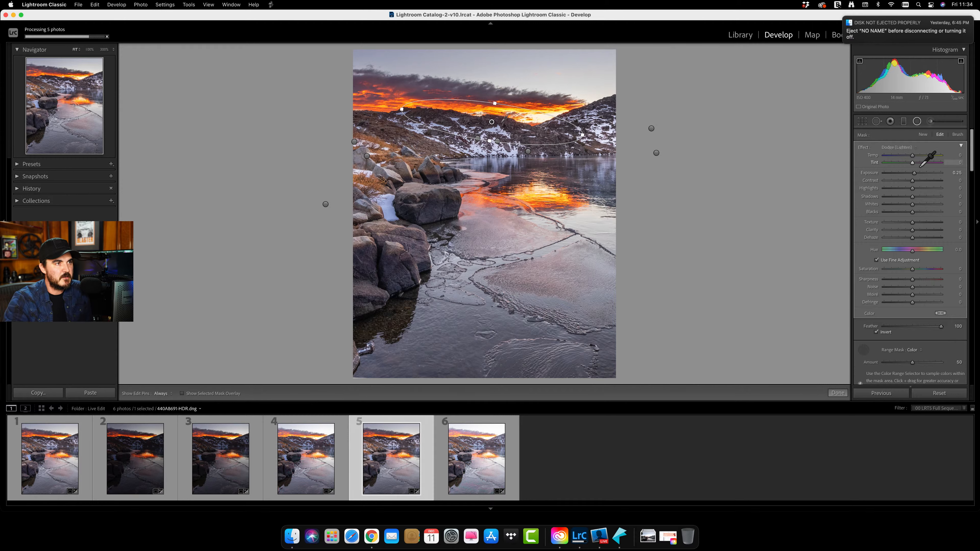
pyautogui.moveTo(913, 172); pyautogui.dragTo(917, 174)
pyautogui.moveTo(917, 175); pyautogui.dragTo(917, 177)
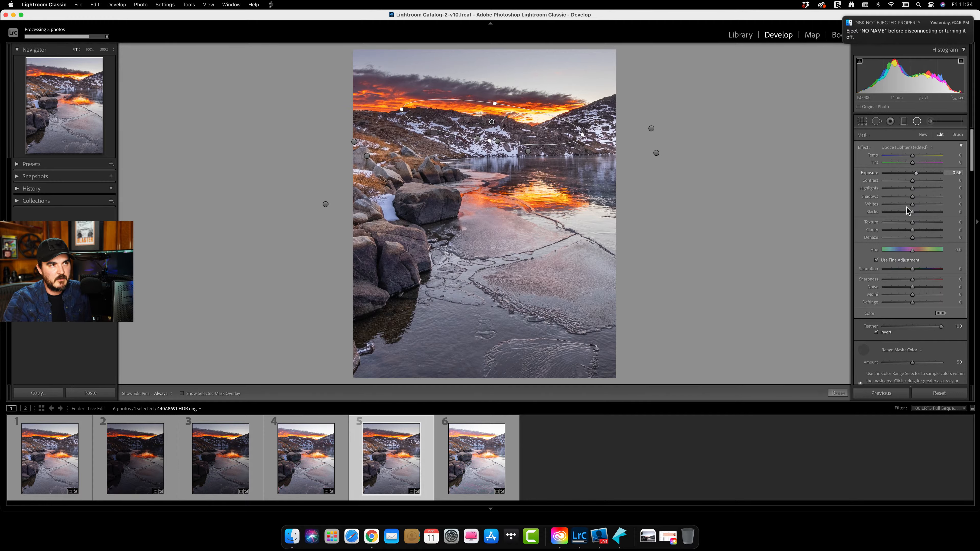
pyautogui.click(837, 392)
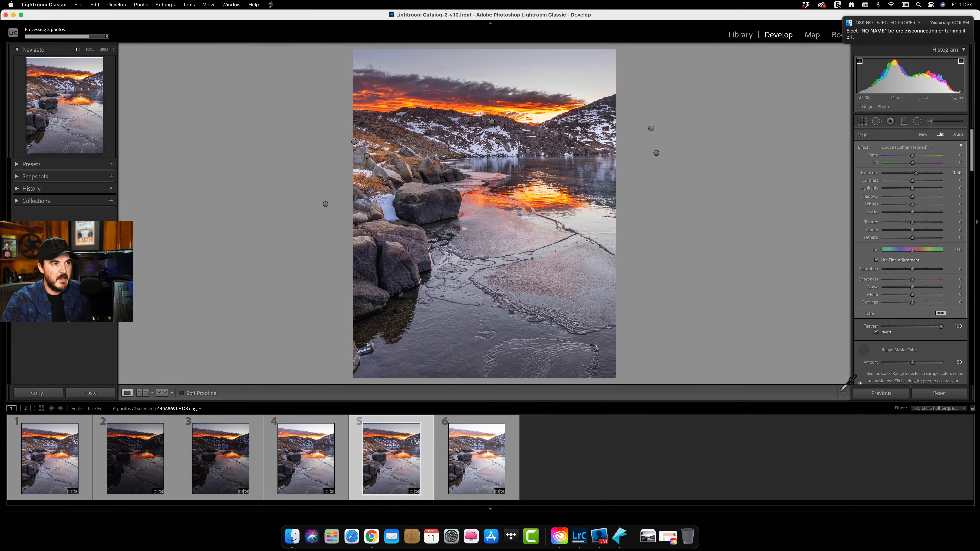
# Inspect the mountain ridgeline and sunset sky up close at 300% and 400% magnification.
pyautogui.click(537, 116)
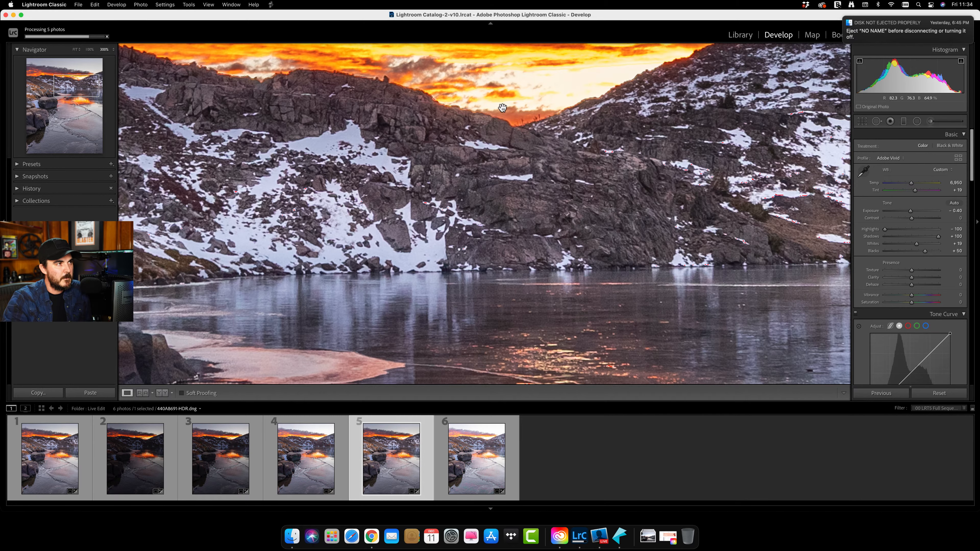
pyautogui.moveTo(454, 98); pyautogui.dragTo(625, 217)
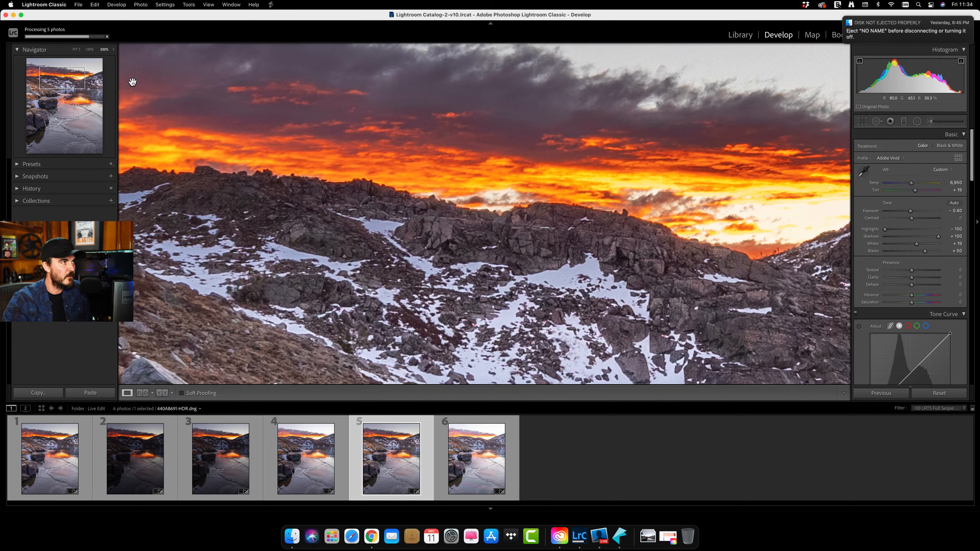
pyautogui.click(113, 50)
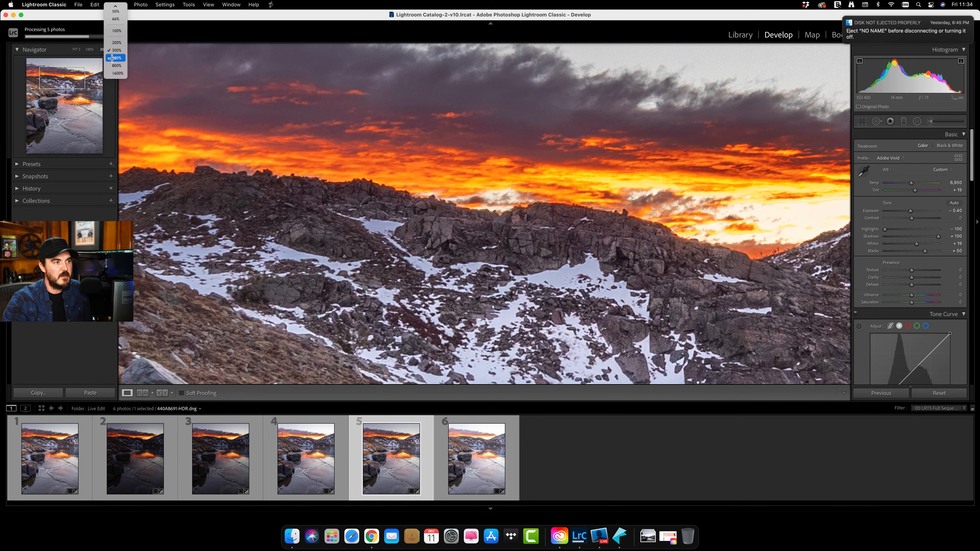
pyautogui.click(115, 58)
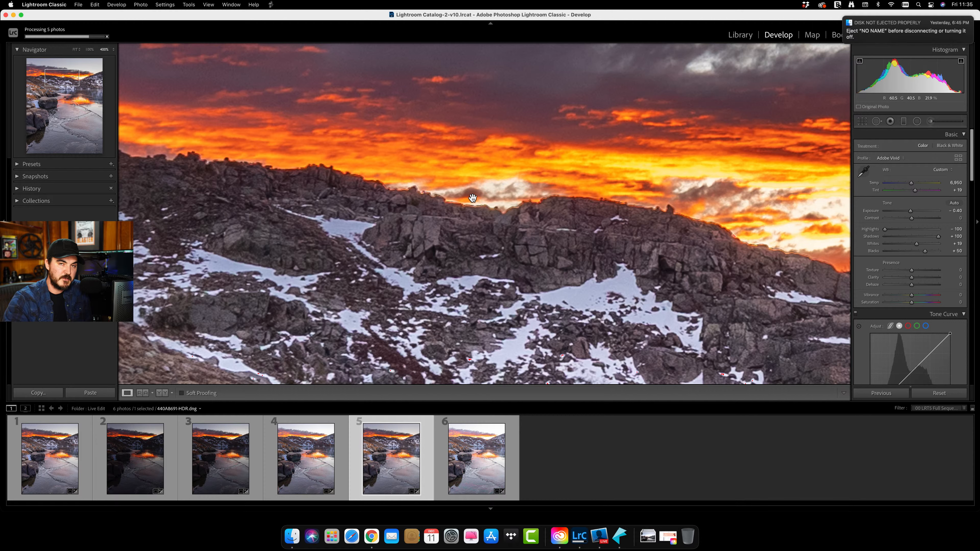
pyautogui.click(595, 227)
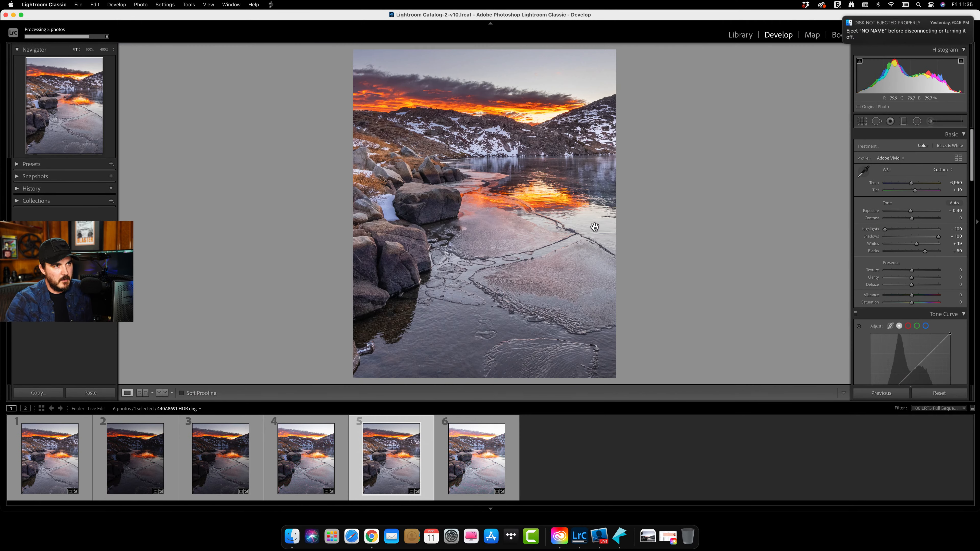
pyautogui.click(535, 126)
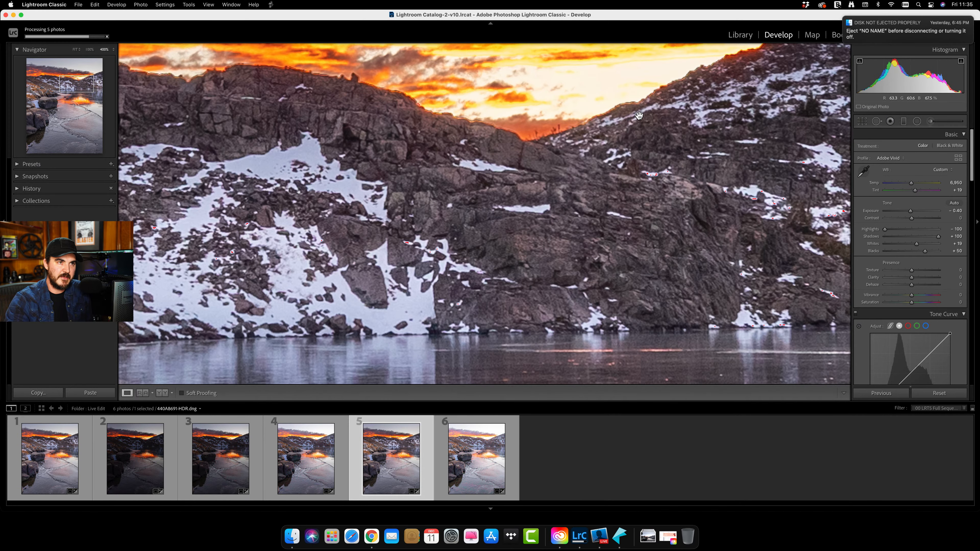
pyautogui.moveTo(702, 135); pyautogui.dragTo(640, 182)
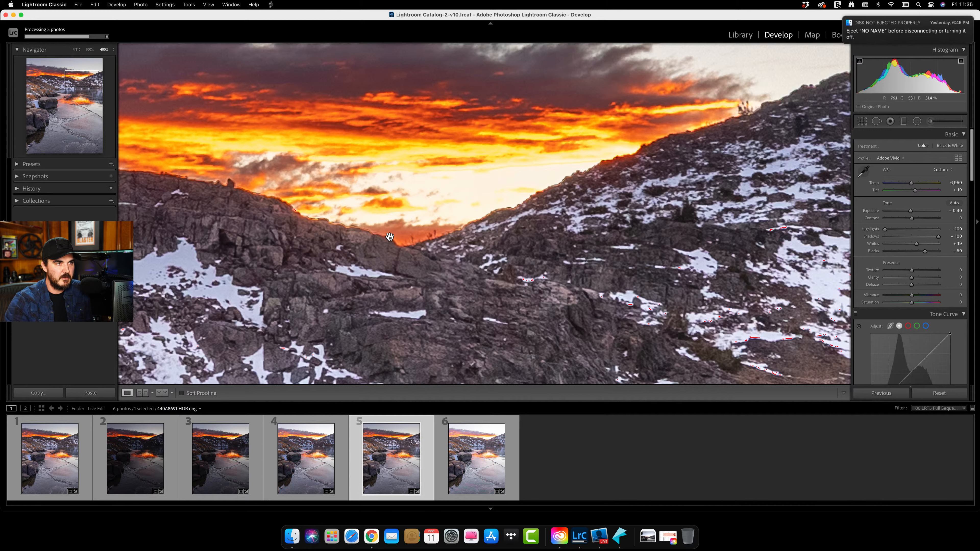
pyautogui.click(619, 210)
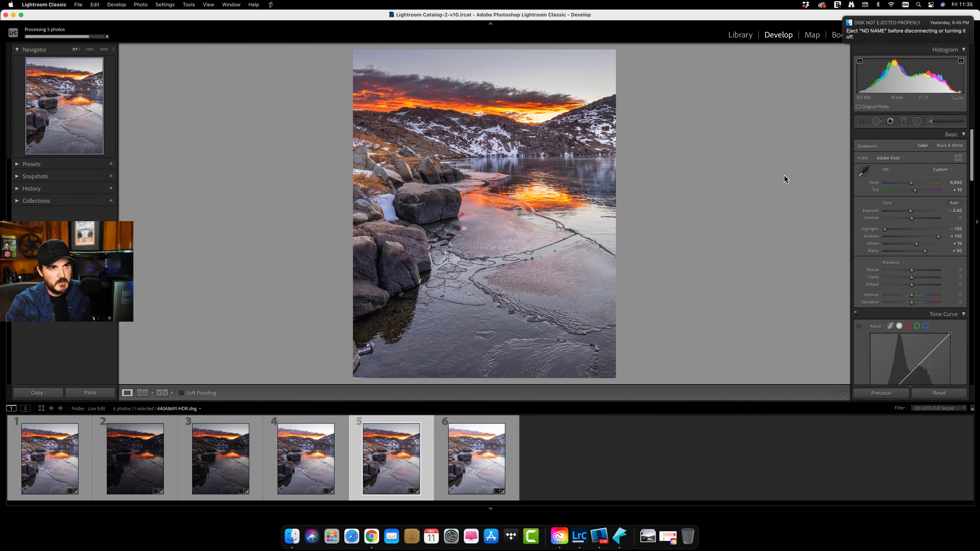
# Tighten the 4 x 5 crop slightly and reposition it lower on the photo to trim some of the sky.
pyautogui.click(861, 122)
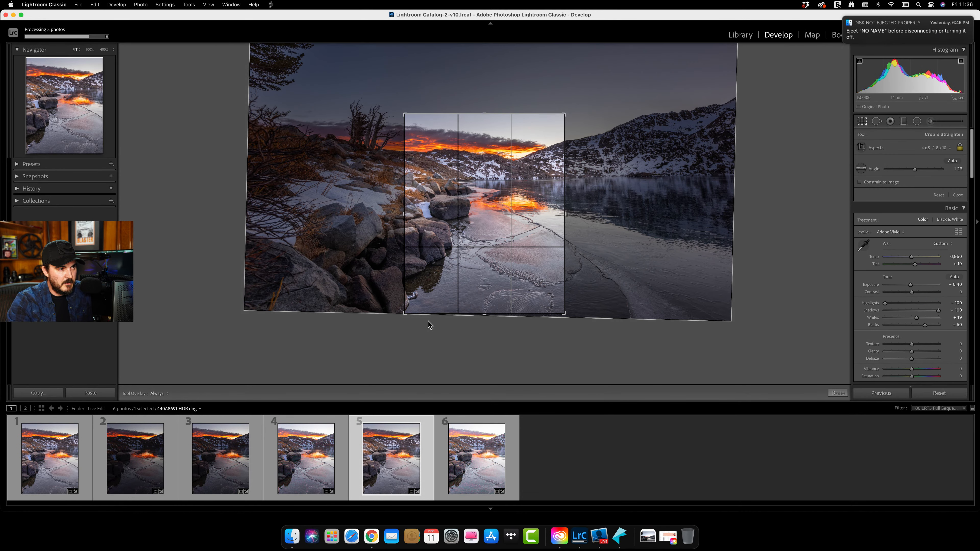
pyautogui.moveTo(405, 313); pyautogui.dragTo(414, 310)
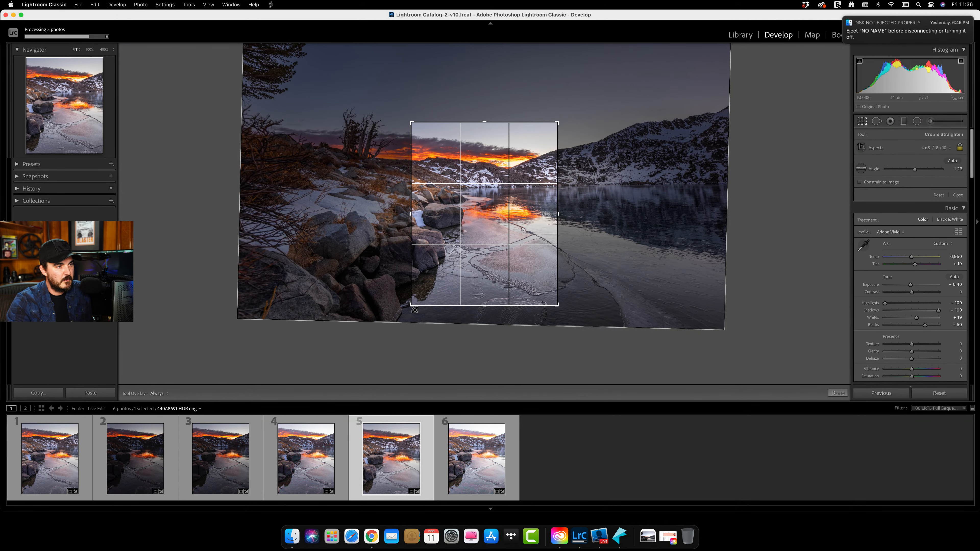
pyautogui.moveTo(458, 271); pyautogui.dragTo(460, 264)
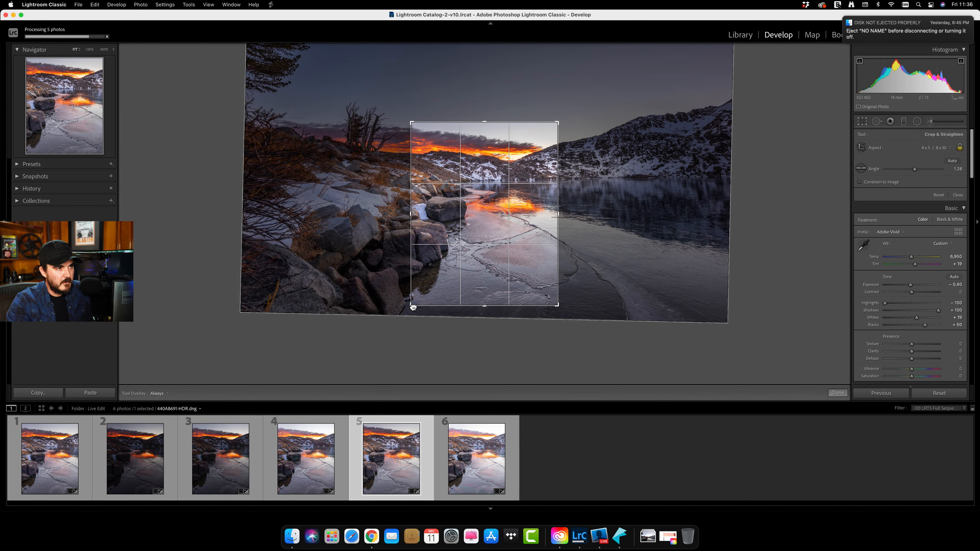
pyautogui.moveTo(479, 280); pyautogui.dragTo(478, 281)
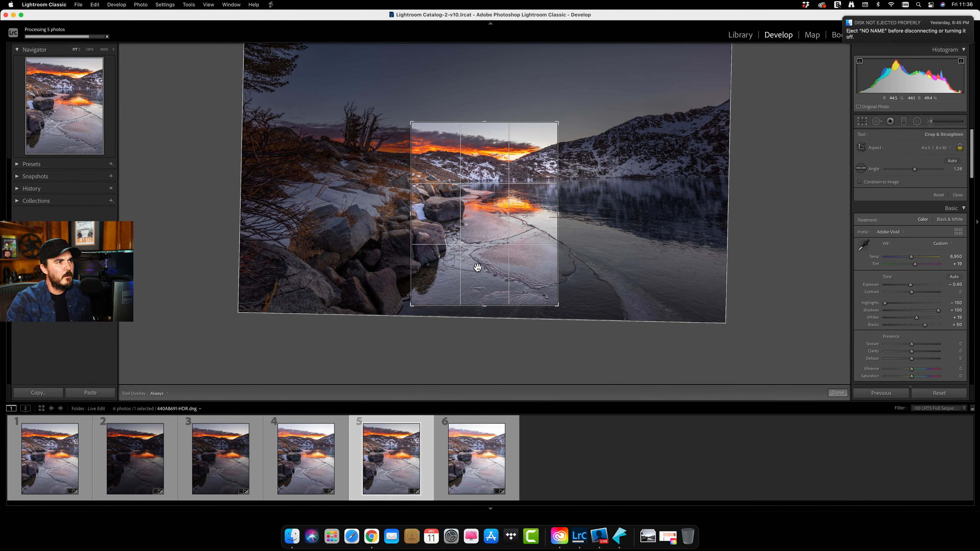
pyautogui.moveTo(411, 122); pyautogui.dragTo(408, 119)
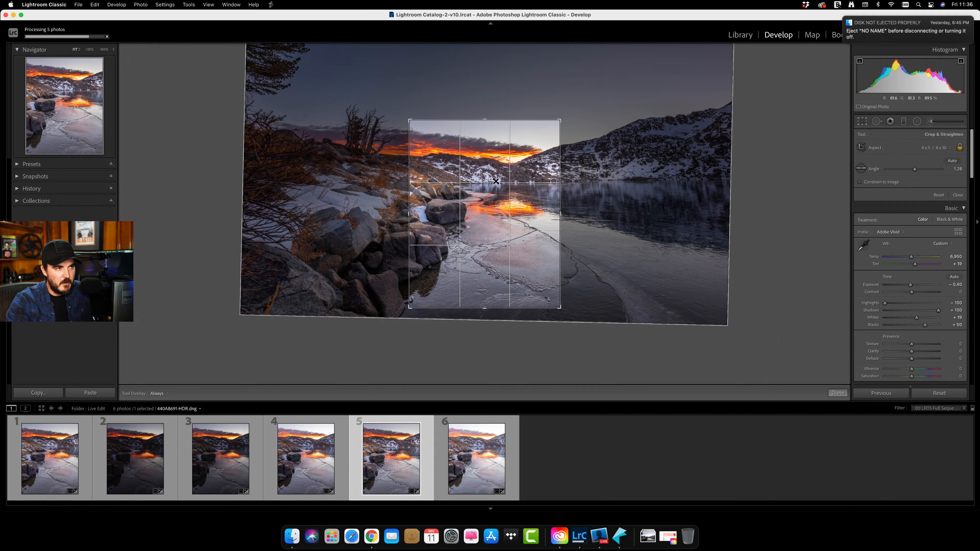
pyautogui.moveTo(508, 158); pyautogui.dragTo(508, 148)
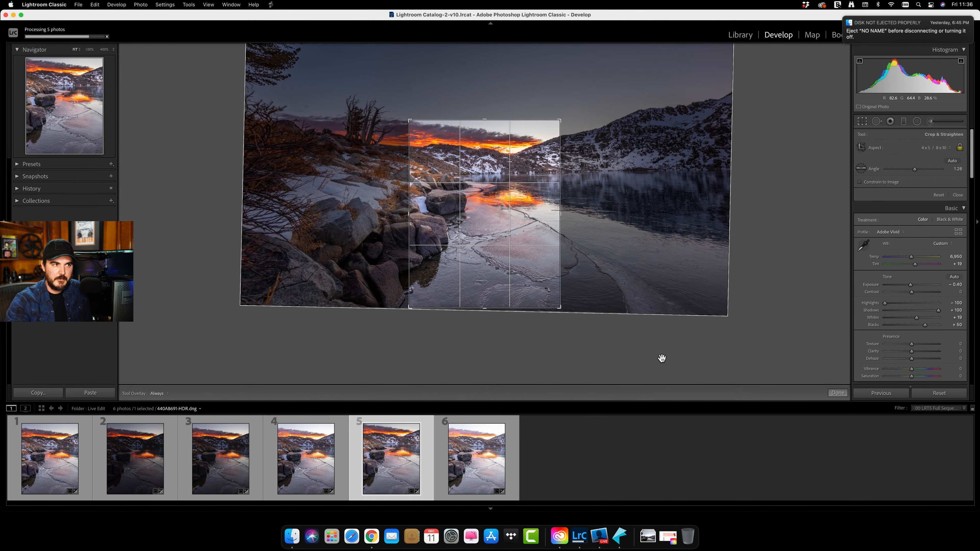
pyautogui.click(838, 393)
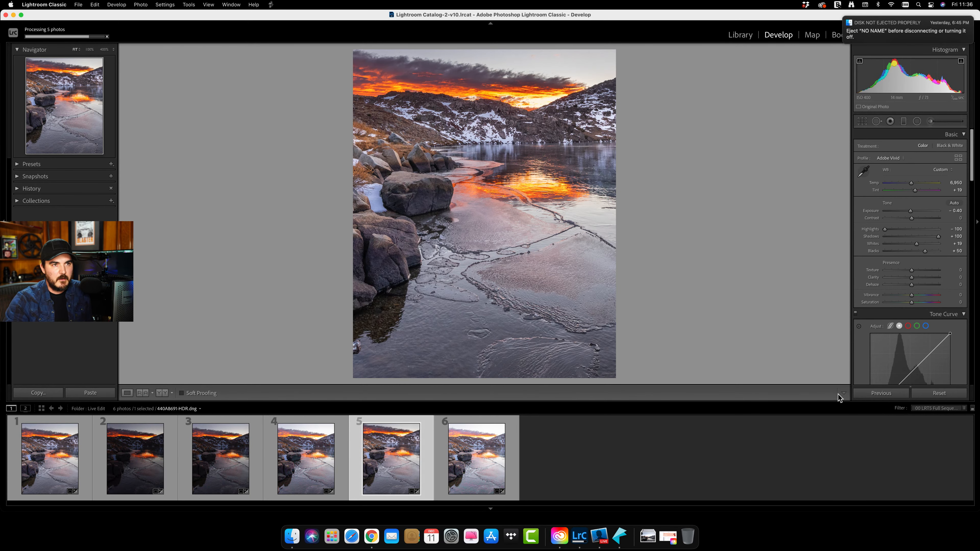
# Add a Dodge (Lighten) graduated filter over the icy water, fading from the foreground ice up to the far shoreline.
pyautogui.click(902, 121)
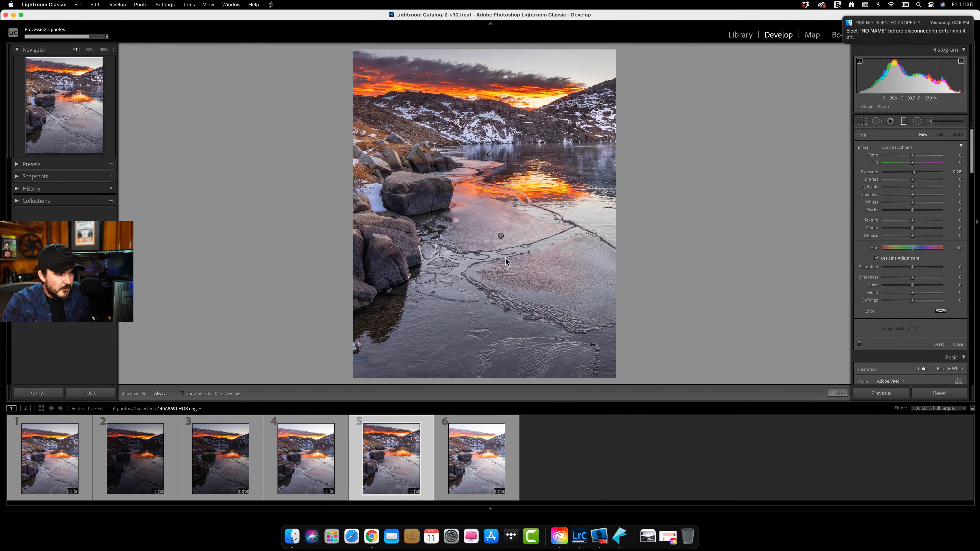
pyautogui.moveTo(507, 283); pyautogui.dragTo(505, 144)
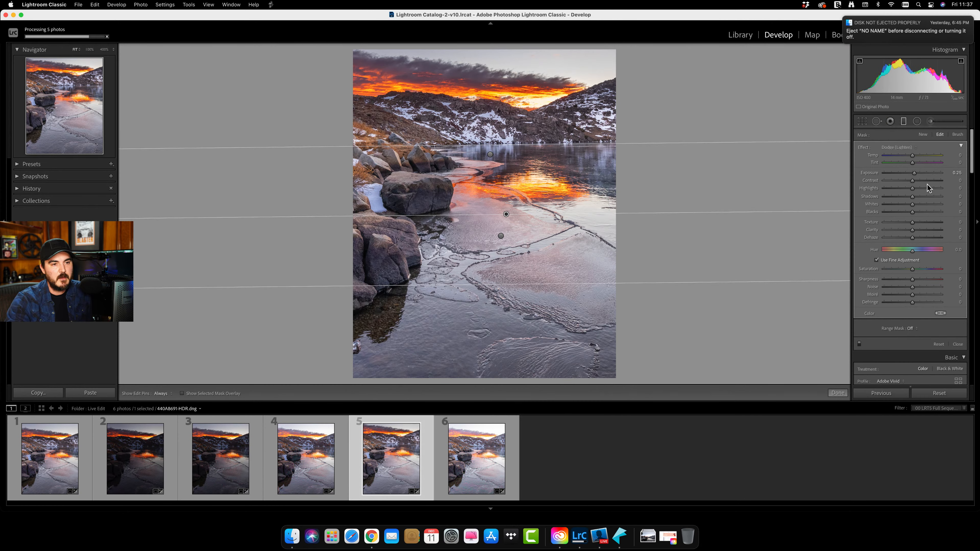
pyautogui.click(839, 395)
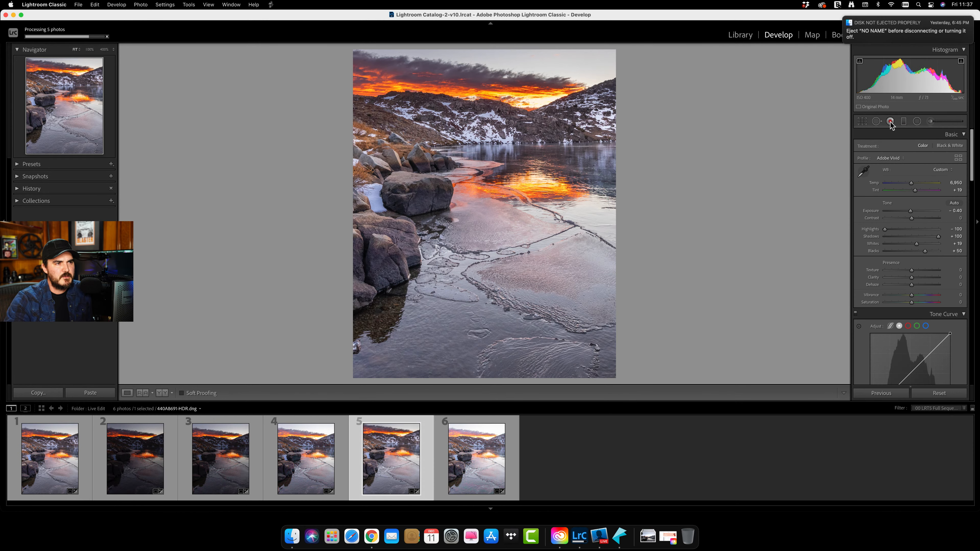
# Add a Dodge (Lighten) radial filter over the sunset reflection in the water, with exposure raised to about 0.33.
pyautogui.click(914, 123)
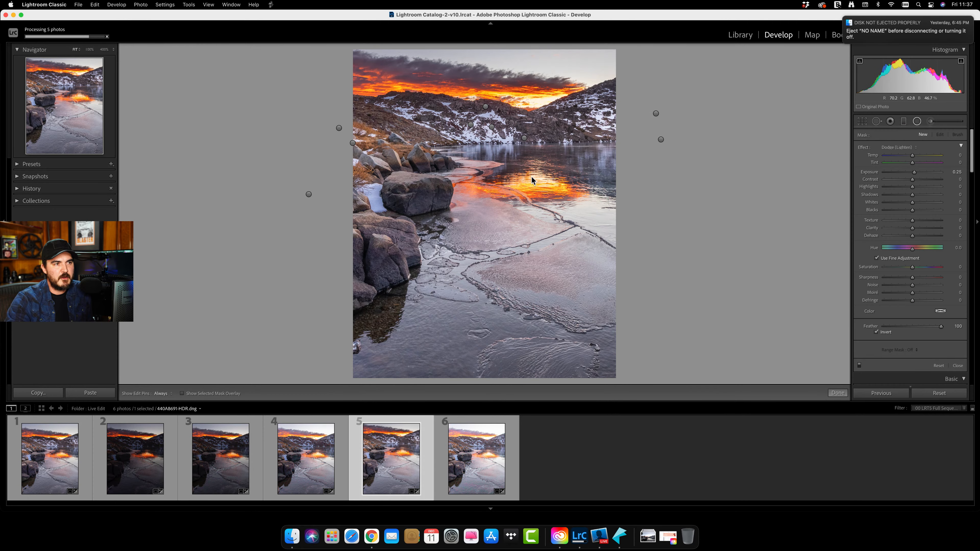
pyautogui.moveTo(532, 178); pyautogui.dragTo(613, 215)
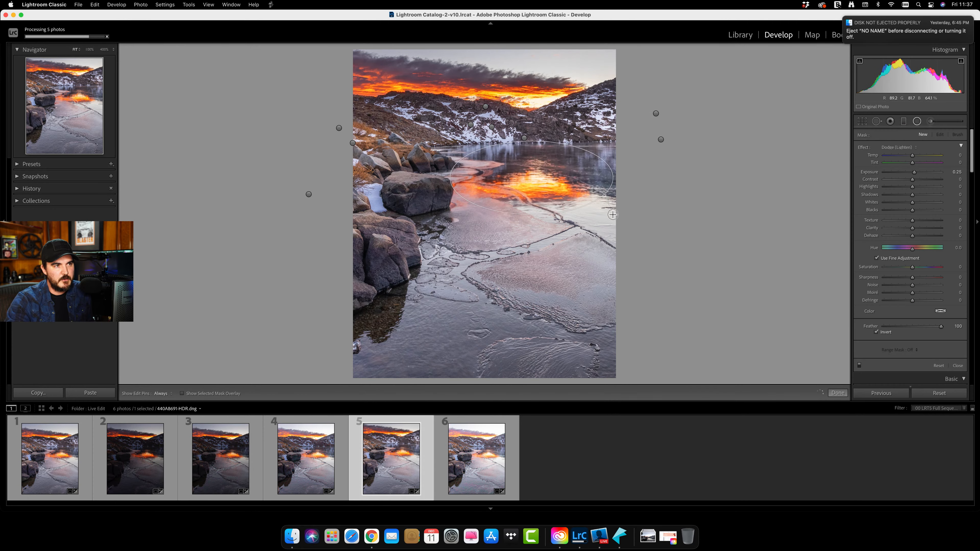
pyautogui.moveTo(541, 178); pyautogui.dragTo(550, 176)
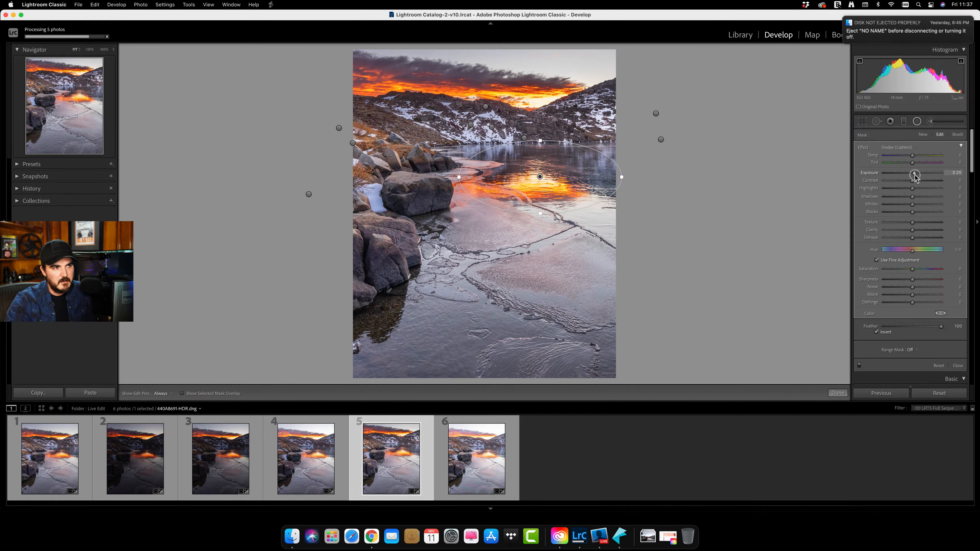
pyautogui.moveTo(914, 174); pyautogui.dragTo(916, 178)
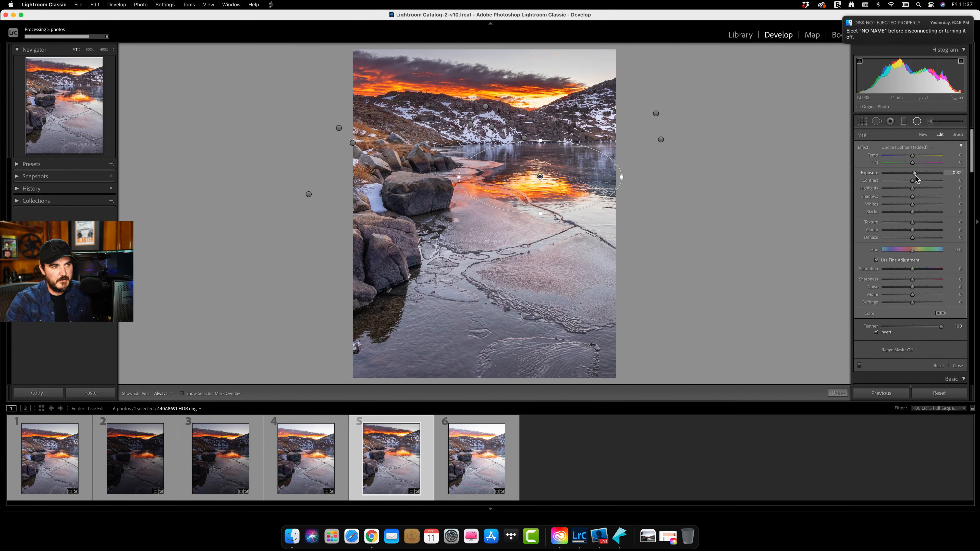
pyautogui.click(837, 393)
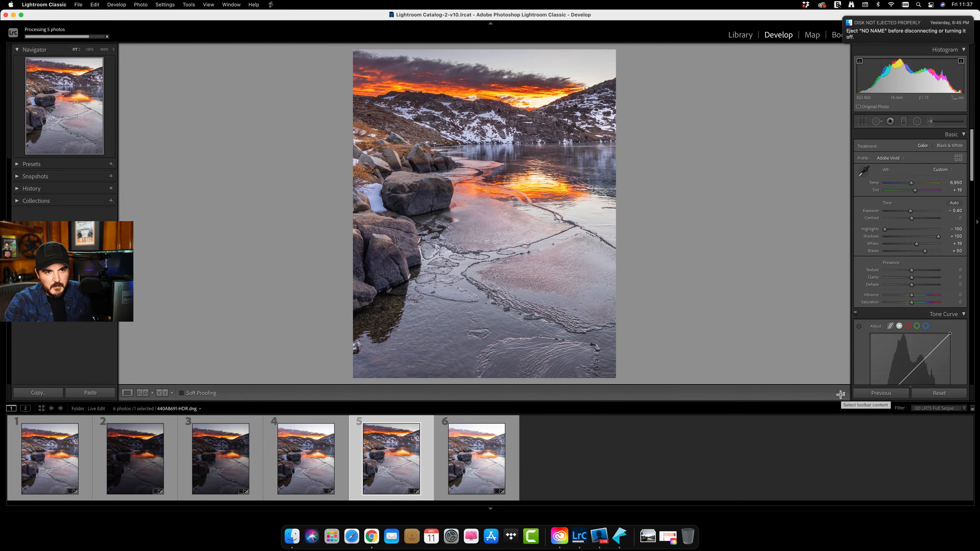
# Shape the tone curve with a shadow point, a midtone point at 127/124 and a highlight point at 196/188.
pyautogui.scroll(-3, 910, 266)
pyautogui.scroll(-2, 909, 266)
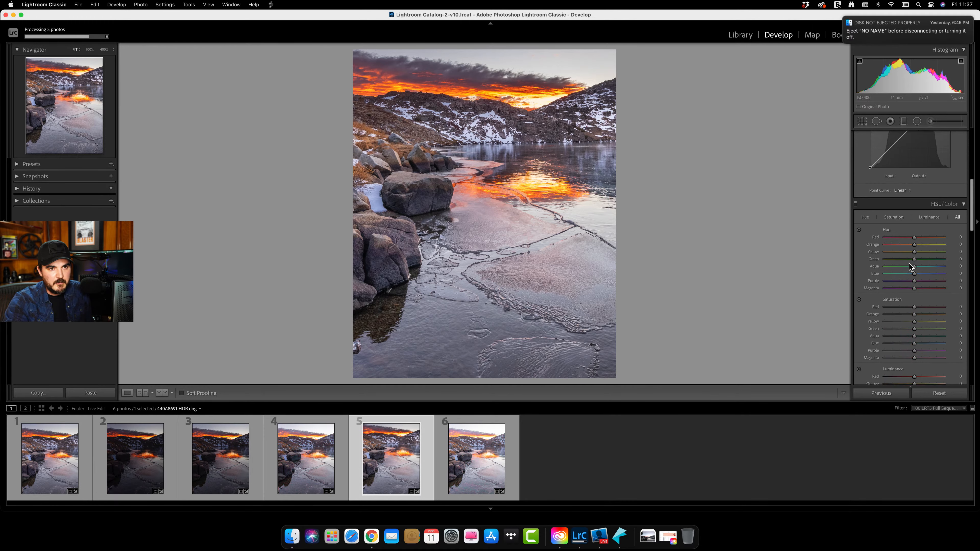
pyautogui.scroll(2, 910, 267)
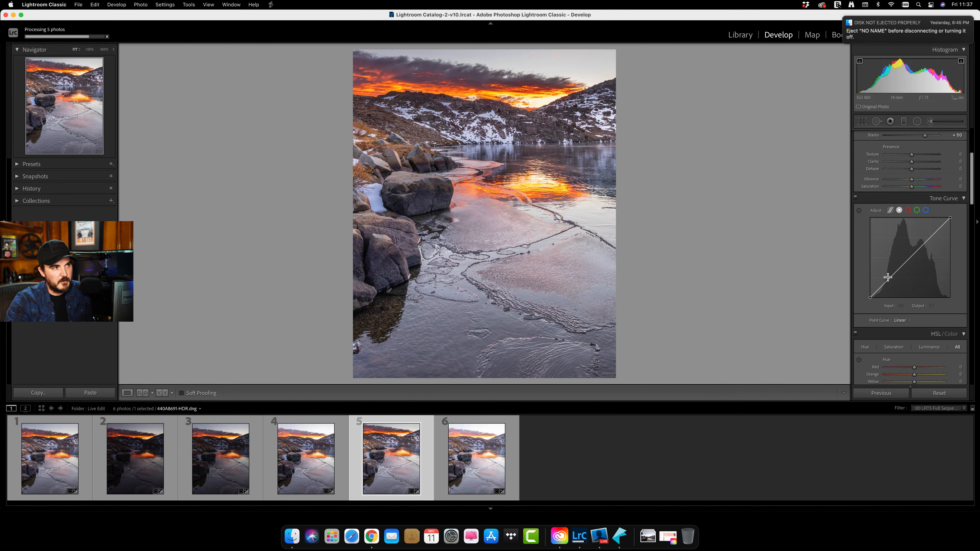
pyautogui.moveTo(890, 277); pyautogui.dragTo(909, 258)
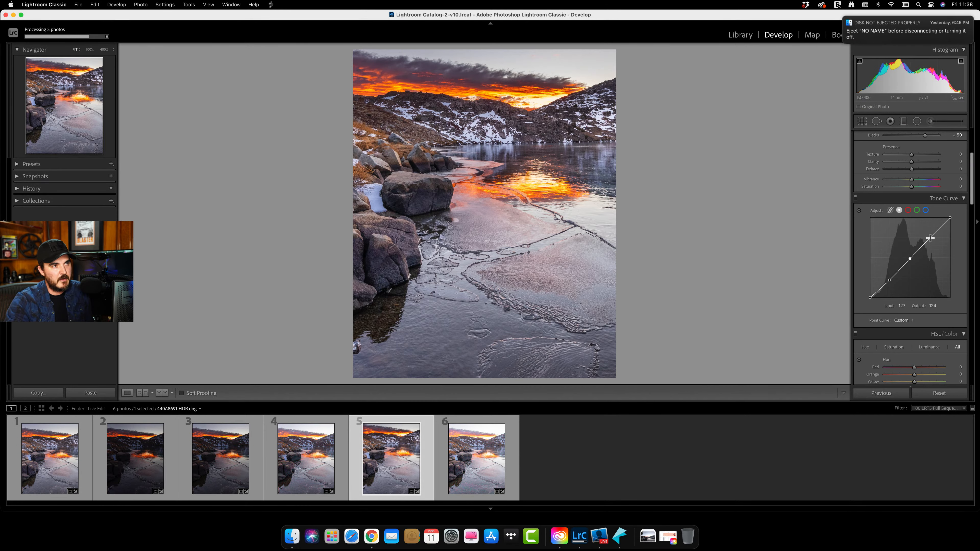
pyautogui.moveTo(930, 238); pyautogui.dragTo(932, 241)
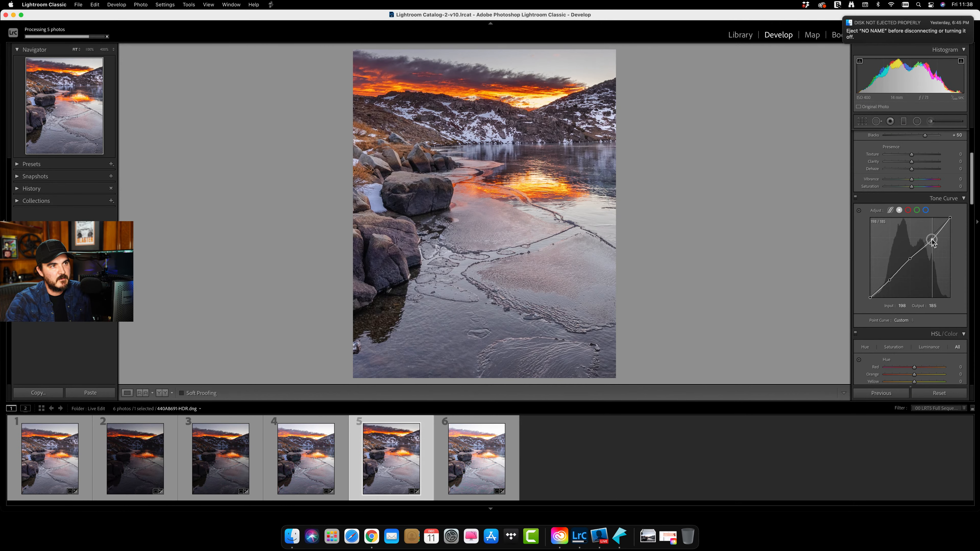
pyautogui.moveTo(932, 241); pyautogui.dragTo(931, 238)
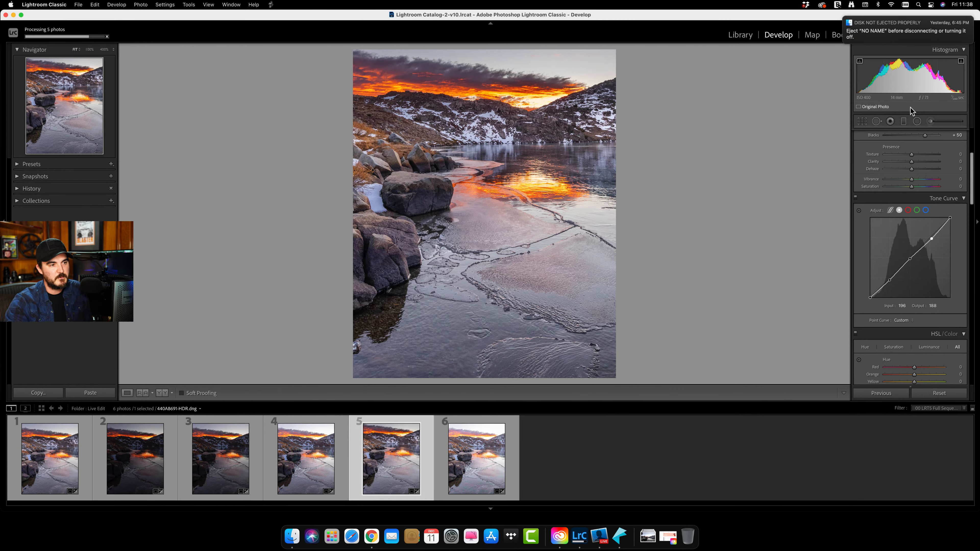
# Set the blue saturation to +100 in the HSL color adjustments.
pyautogui.scroll(5, 919, 192)
pyautogui.scroll(-10, 918, 192)
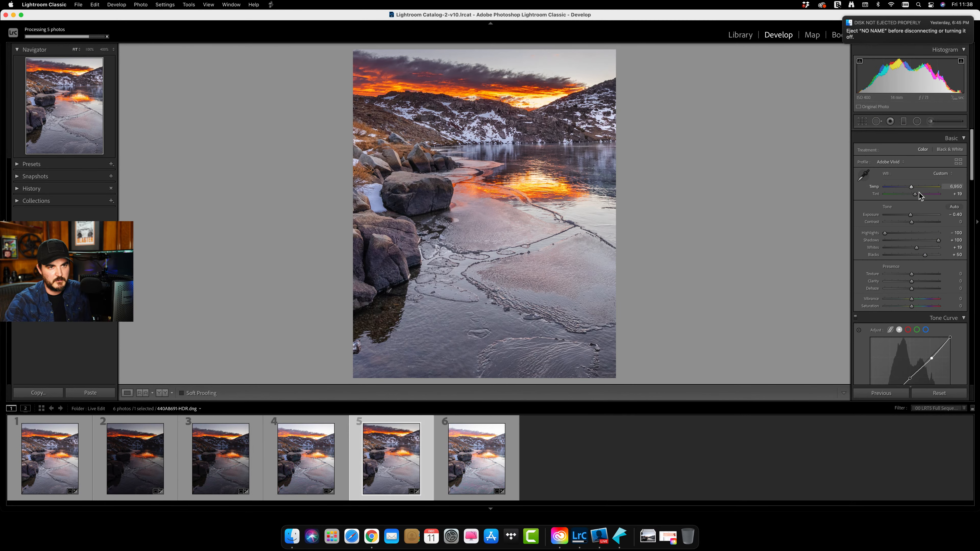
pyautogui.scroll(3, 918, 191)
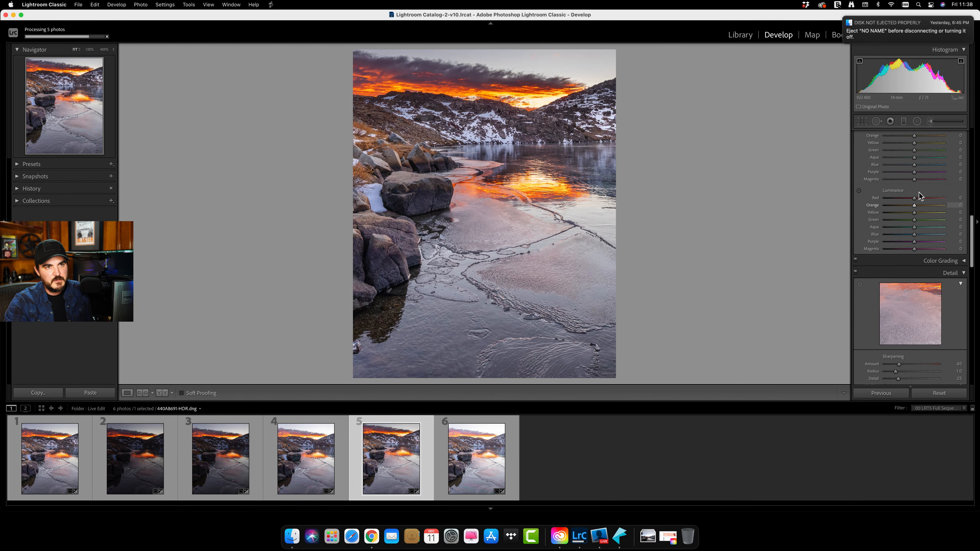
pyautogui.scroll(1, 919, 195)
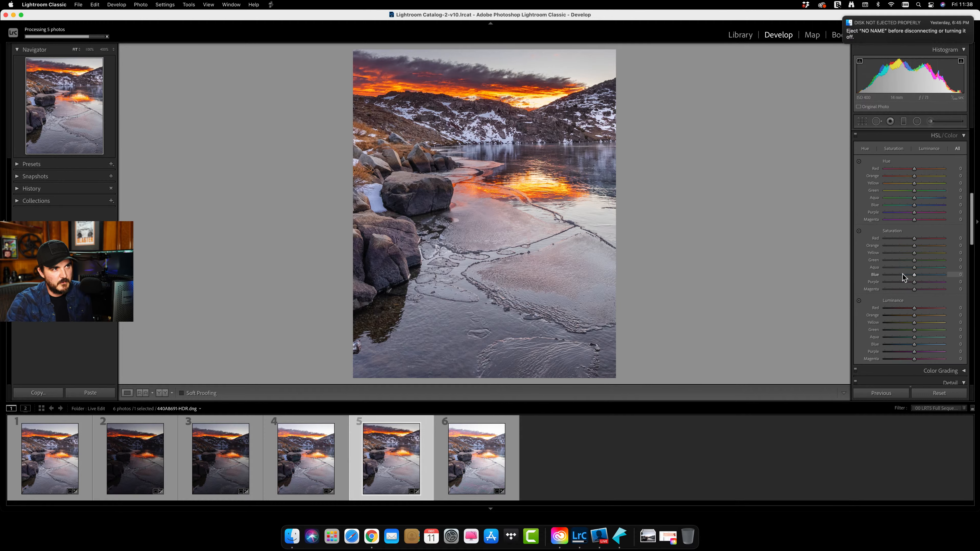
pyautogui.moveTo(902, 274); pyautogui.dragTo(951, 285)
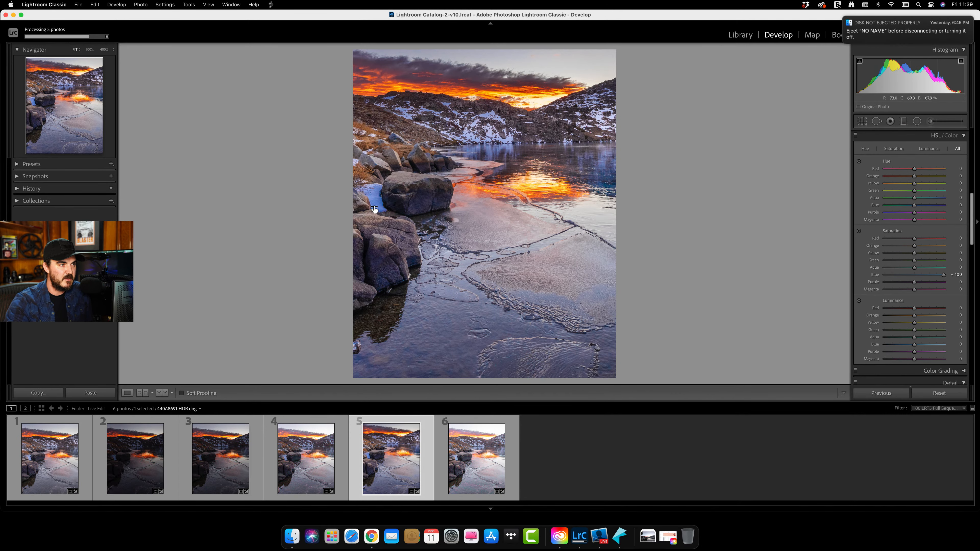
# Inspect the blue snow patch beside the large boulder, and lower both the blue and aqua saturation to -86.
pyautogui.click(382, 195)
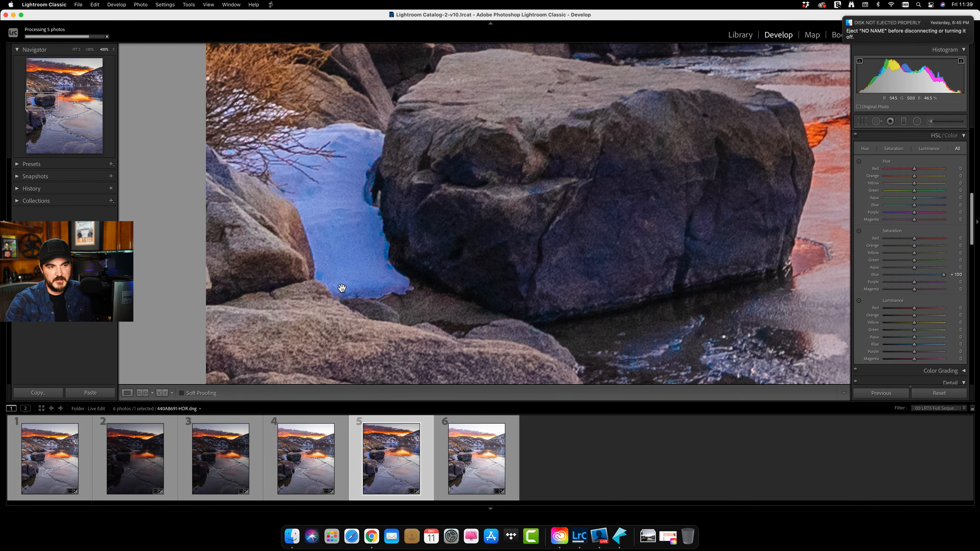
pyautogui.click(344, 171)
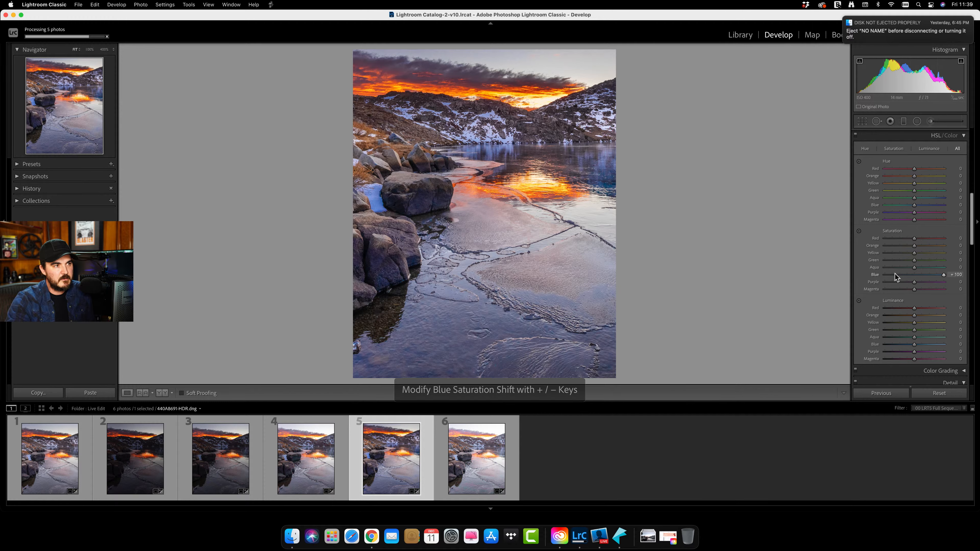
pyautogui.click(904, 275)
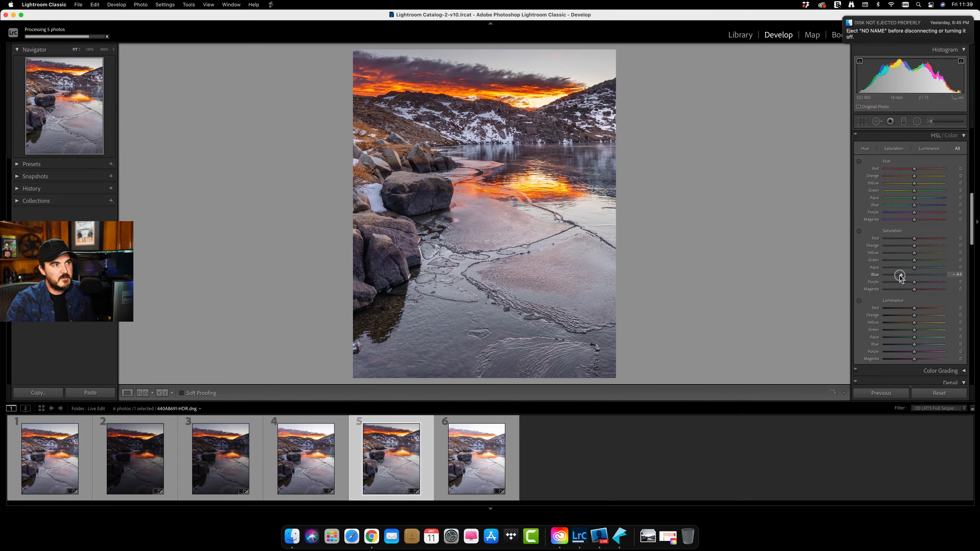
pyautogui.moveTo(904, 274); pyautogui.dragTo(889, 278)
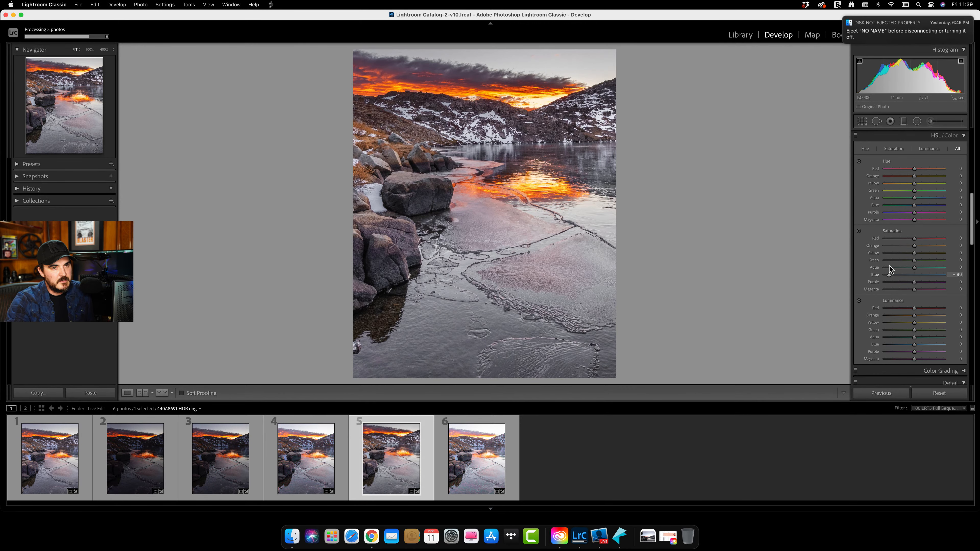
pyautogui.click(889, 268)
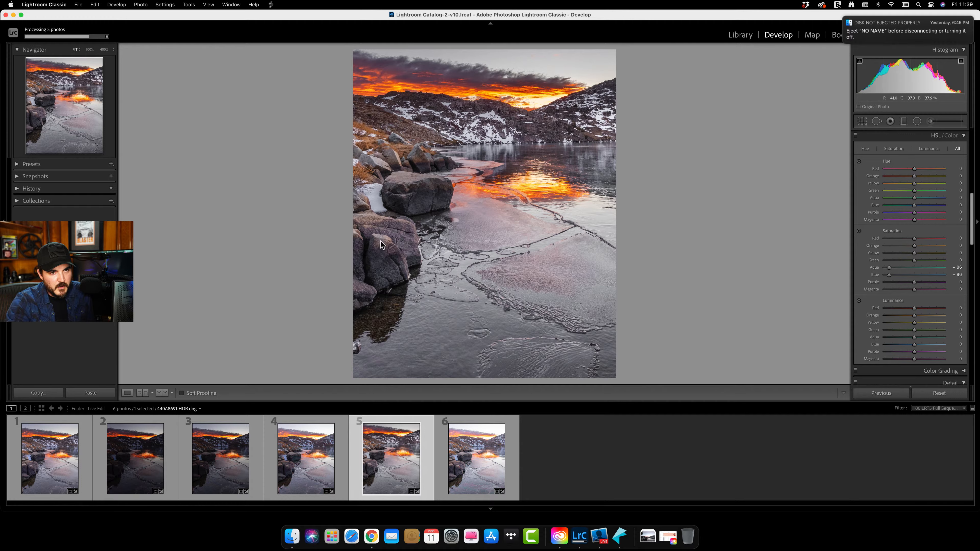
# Set the HSL saturation of purple to -31, magenta to -27, orange to +9 and yellow to +3.
pyautogui.click(904, 282)
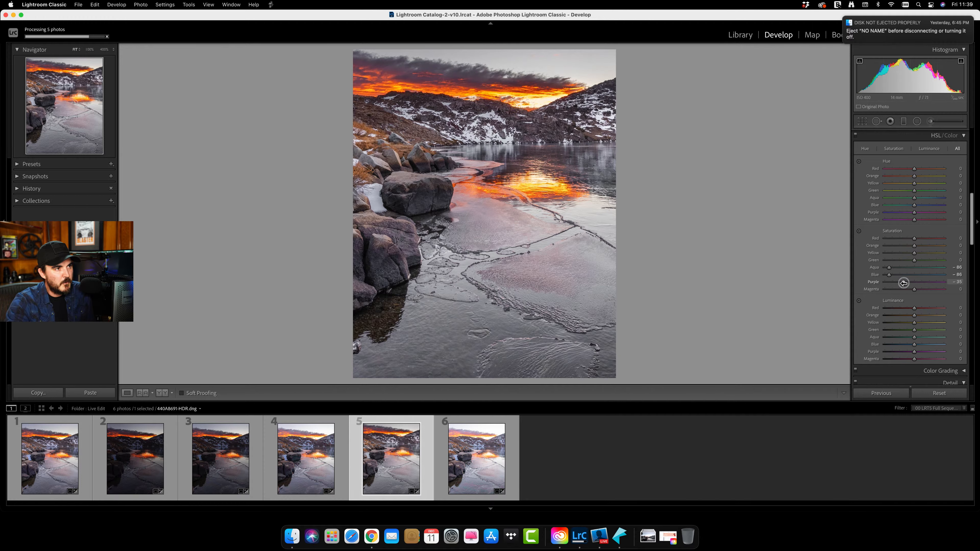
pyautogui.moveTo(903, 283); pyautogui.dragTo(904, 283)
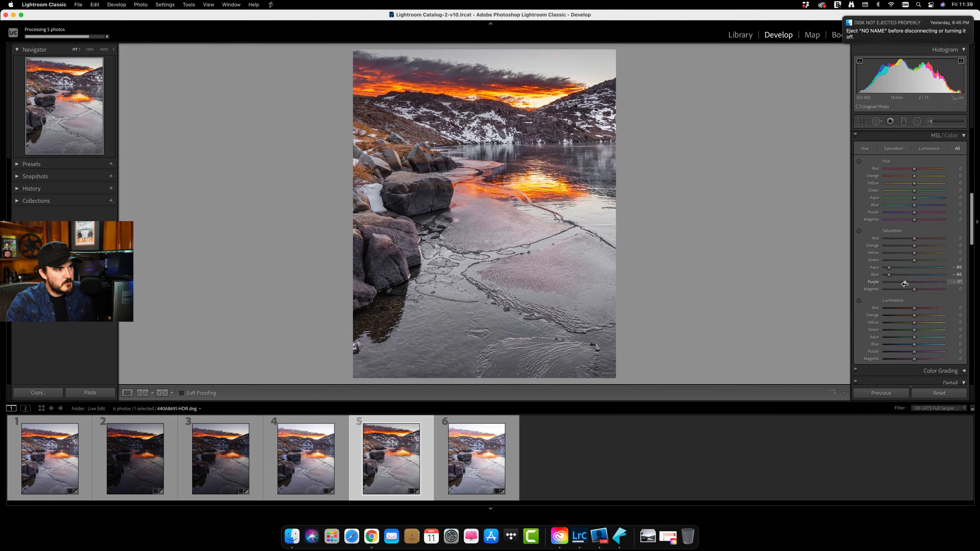
pyautogui.click(907, 290)
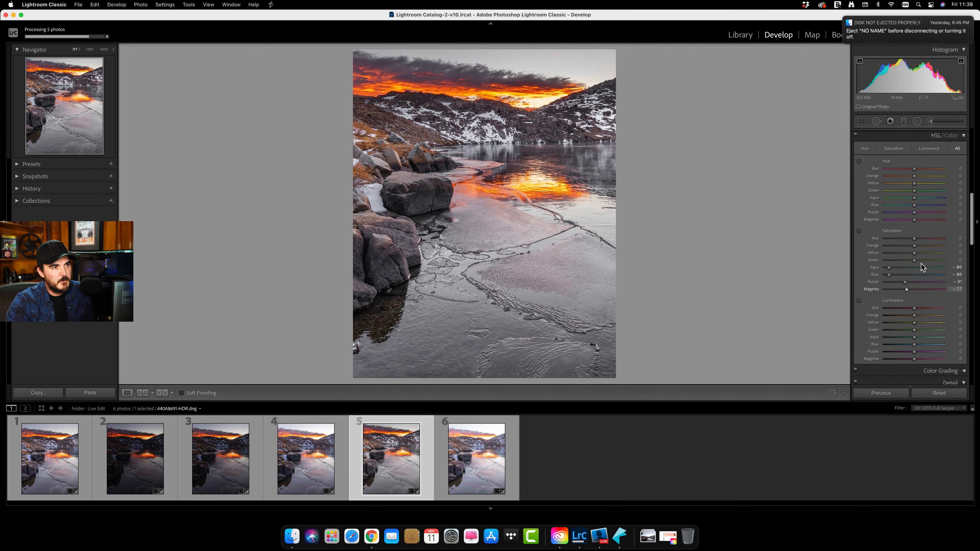
pyautogui.click(917, 246)
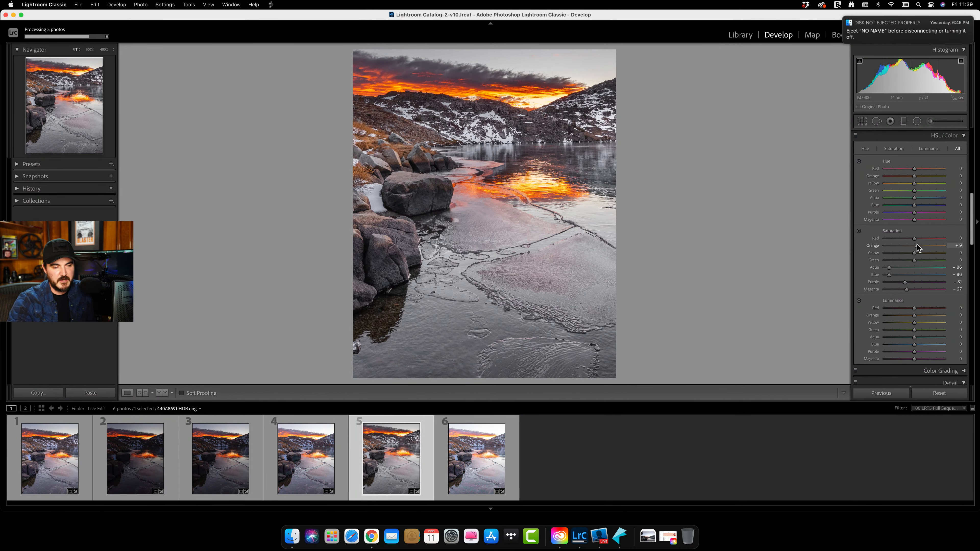
pyautogui.click(914, 253)
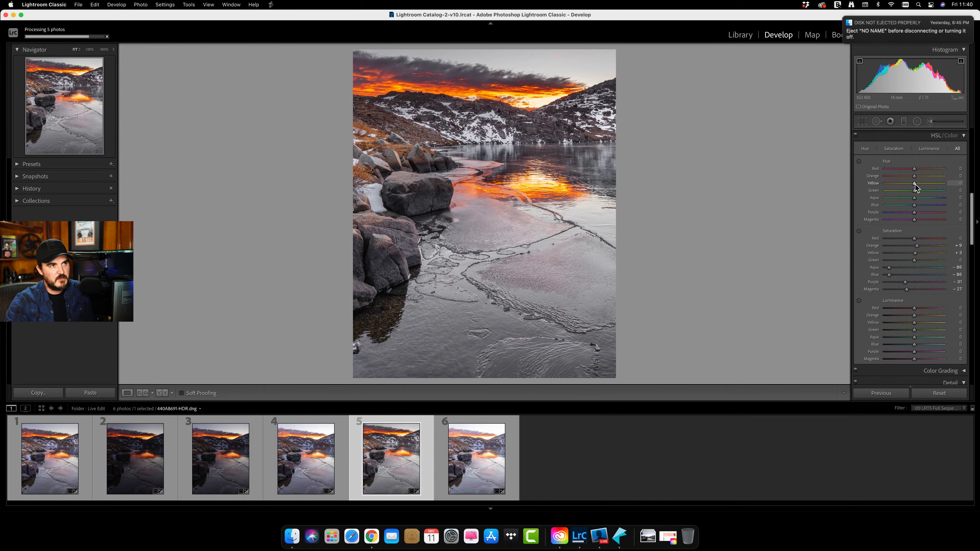
# Shift the HSL hue of yellow to -10 and orange to -2, trying the extreme orange shift along the way.
pyautogui.moveTo(910, 184); pyautogui.dragTo(912, 187)
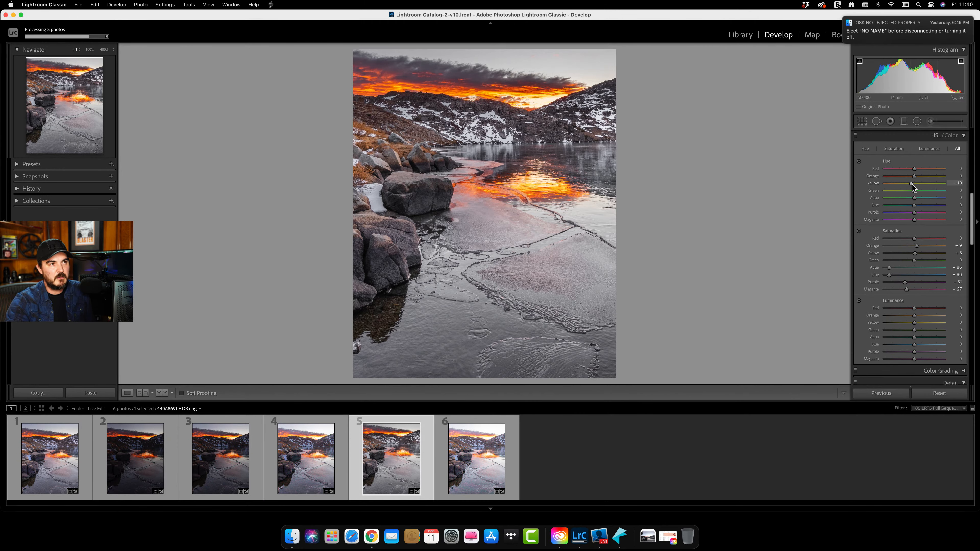
pyautogui.moveTo(914, 177); pyautogui.dragTo(866, 175)
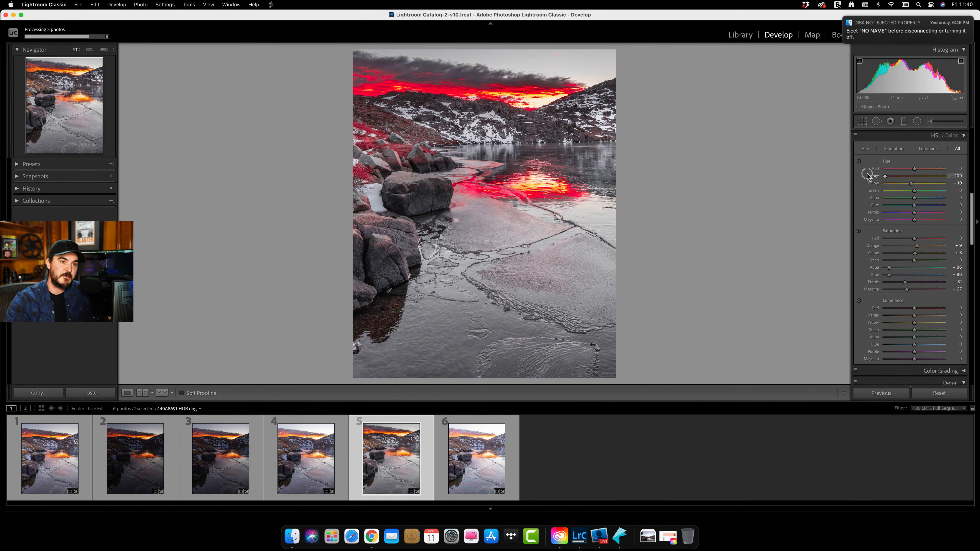
pyautogui.moveTo(885, 176); pyautogui.dragTo(912, 179)
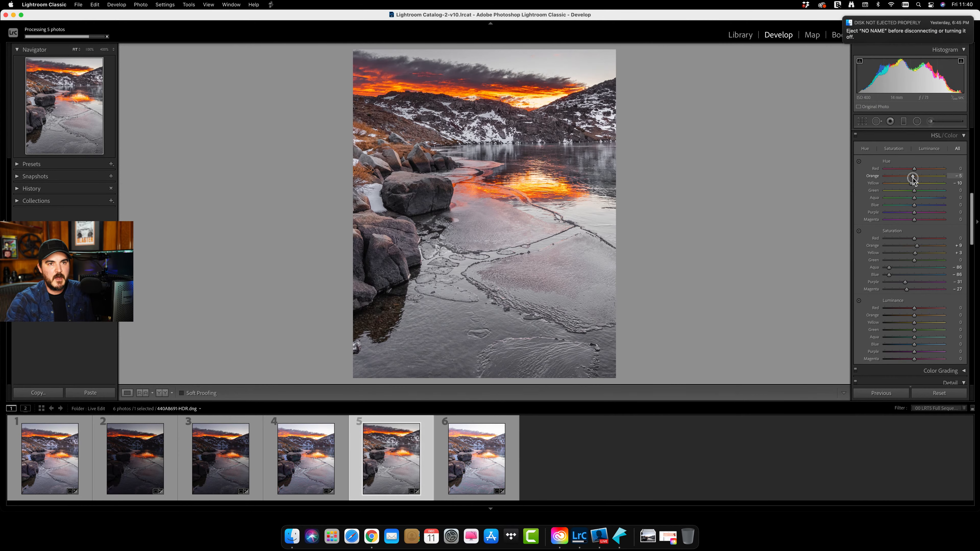
pyautogui.moveTo(912, 178); pyautogui.dragTo(914, 179)
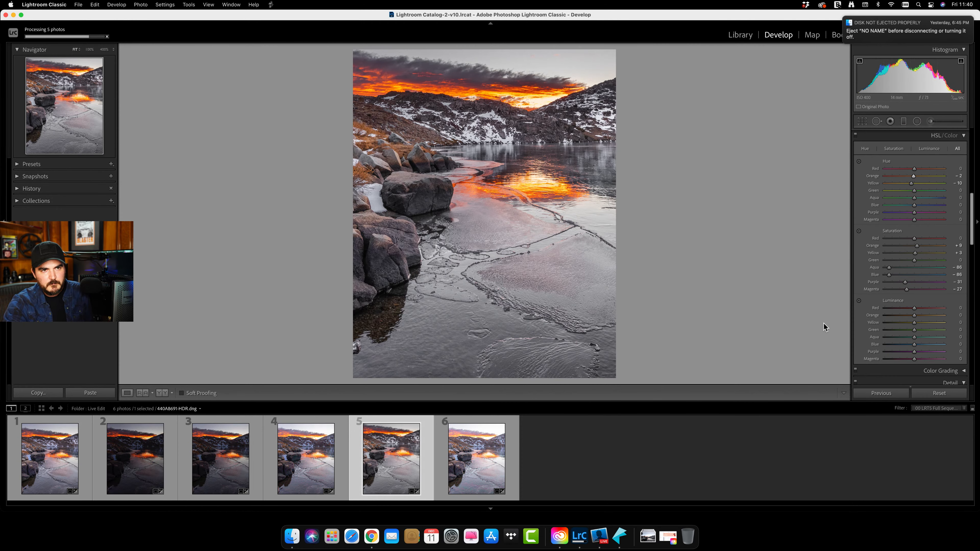
# Add a Dodge (Lighten) radial filter over the hillside below the sunset clouds on the rocky-shore side, with exposure at 0.73.
pyautogui.scroll(-10, 939, 251)
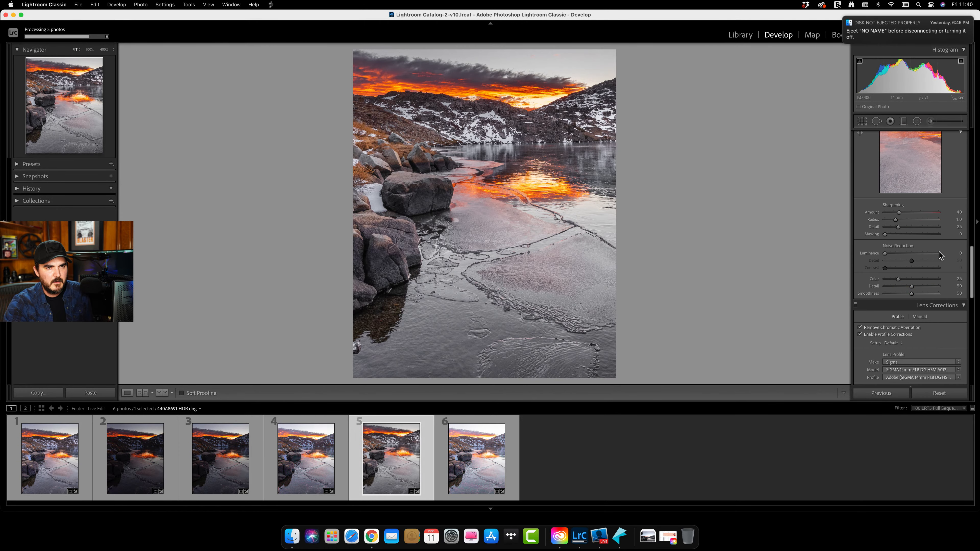
pyautogui.scroll(-10, 939, 251)
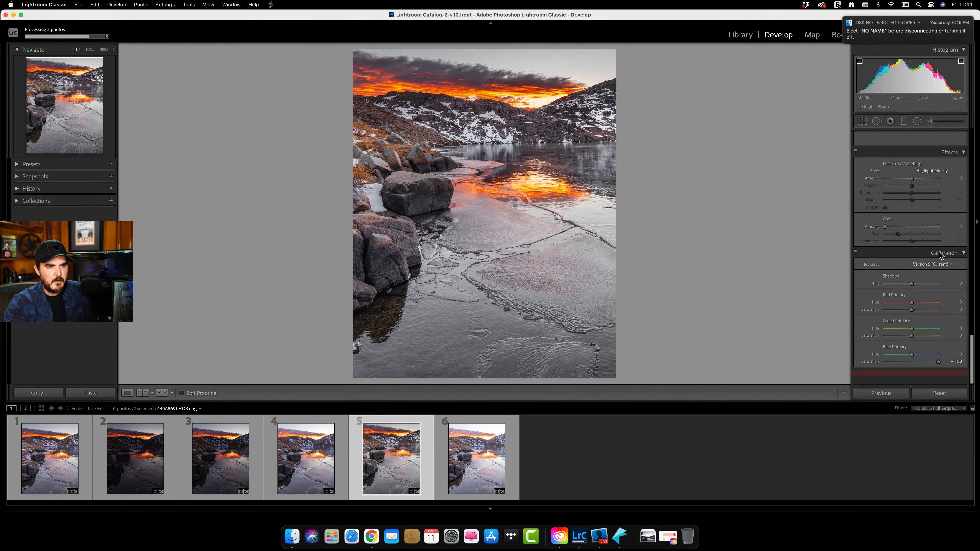
pyautogui.scroll(15, 938, 251)
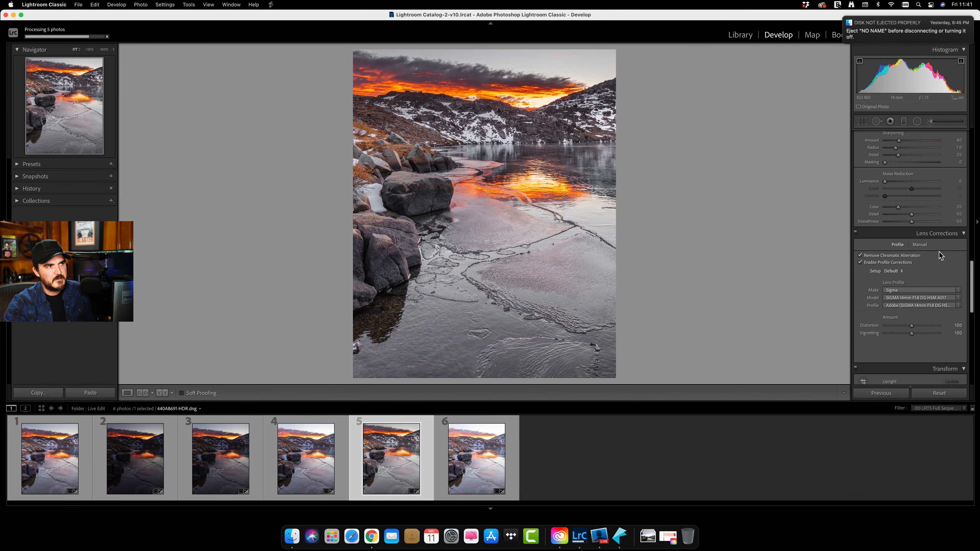
pyautogui.scroll(10, 938, 252)
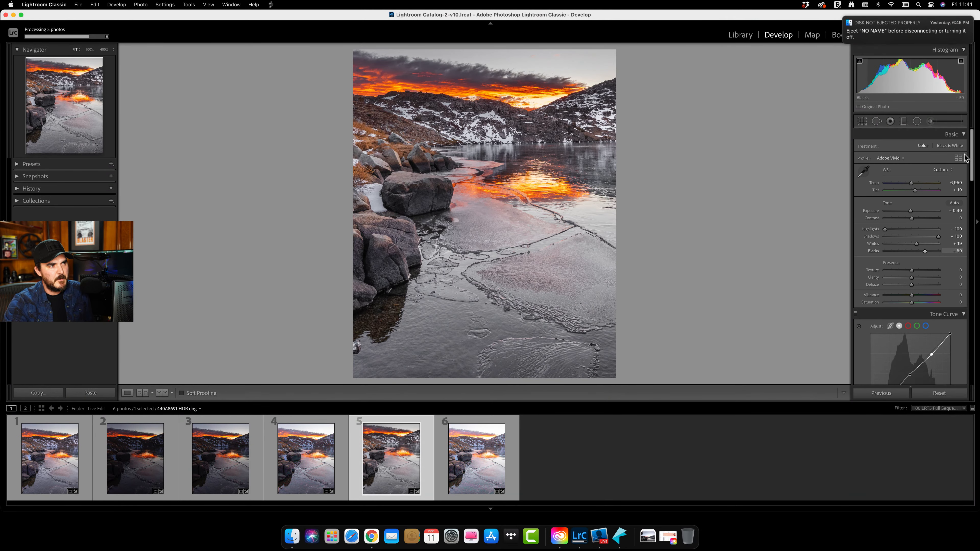
pyautogui.click(918, 122)
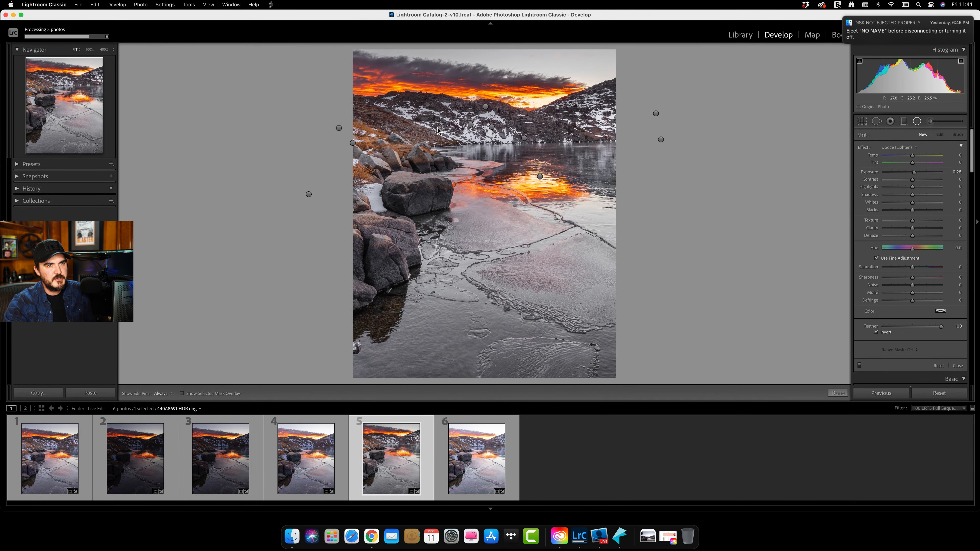
pyautogui.moveTo(484, 155); pyautogui.dragTo(485, 155)
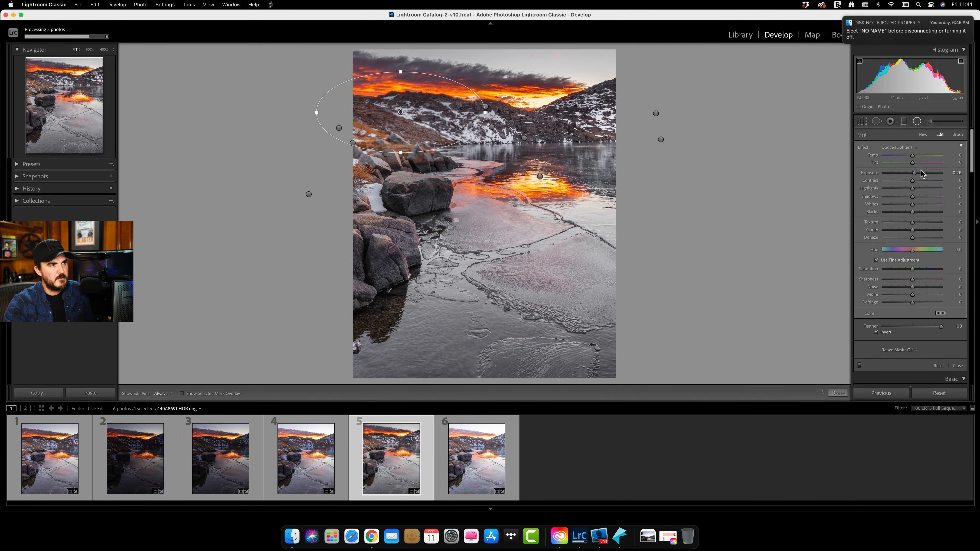
pyautogui.moveTo(913, 172); pyautogui.dragTo(917, 174)
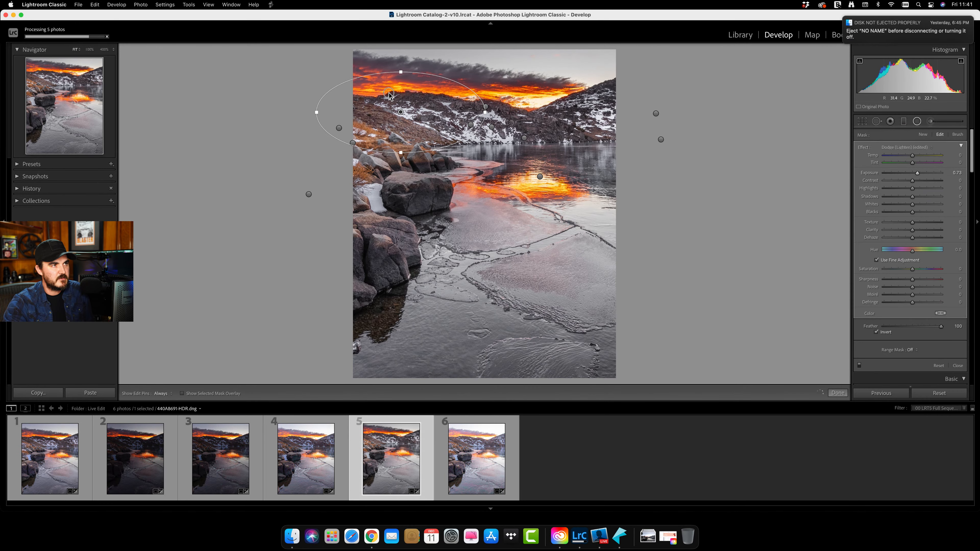
pyautogui.moveTo(388, 95)
pyautogui.mouseDown()
pyautogui.moveTo(394, 78)
pyautogui.moveTo(394, 87)
pyautogui.mouseUp()
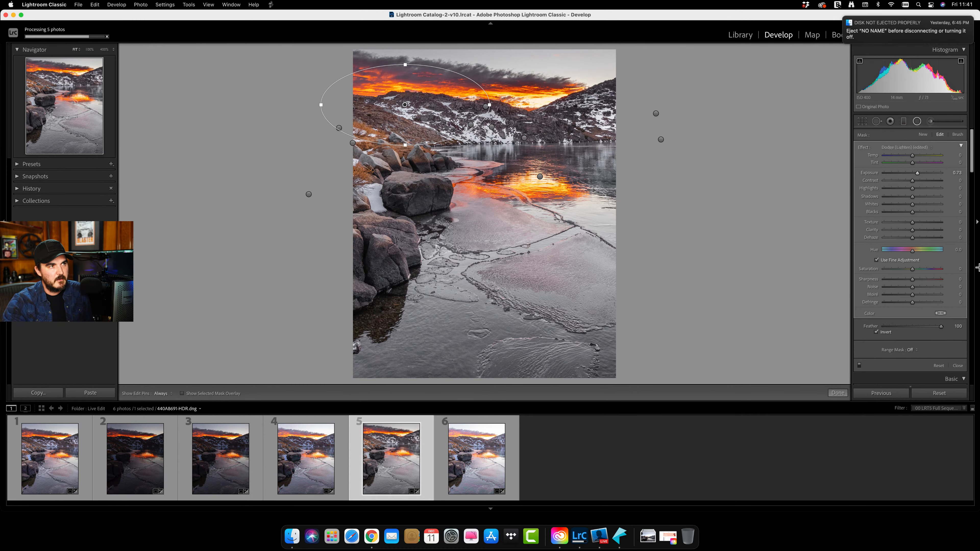
# Crop the photo tightly around the sunset reflection and cracked ice, excluding the shoreline boulders.
pyautogui.click(862, 121)
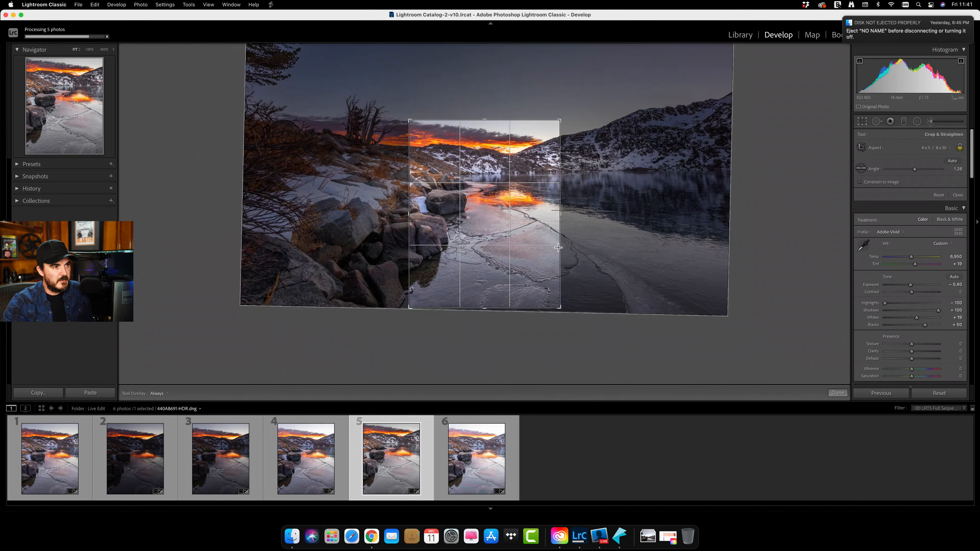
pyautogui.moveTo(462, 280); pyautogui.dragTo(441, 292)
pyautogui.moveTo(478, 254); pyautogui.dragTo(480, 234)
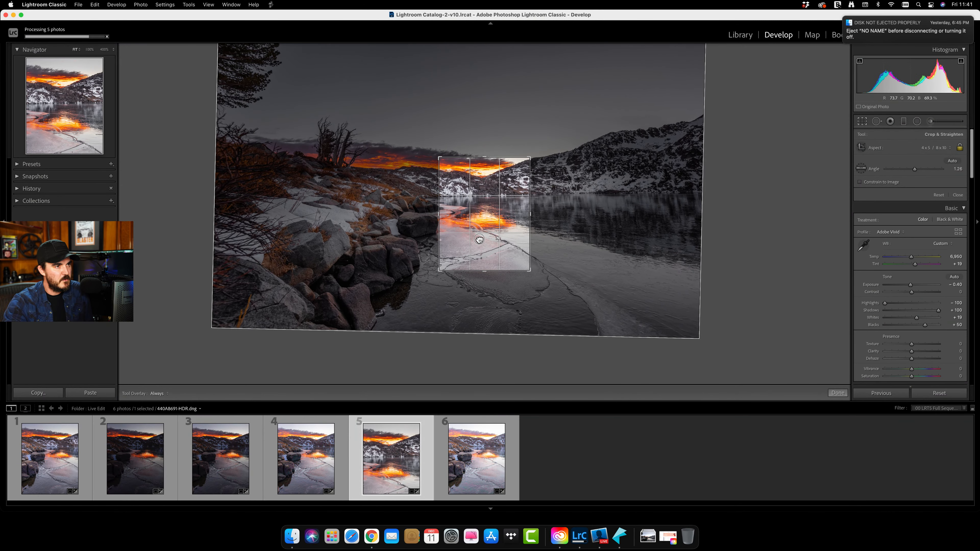
pyautogui.click(836, 392)
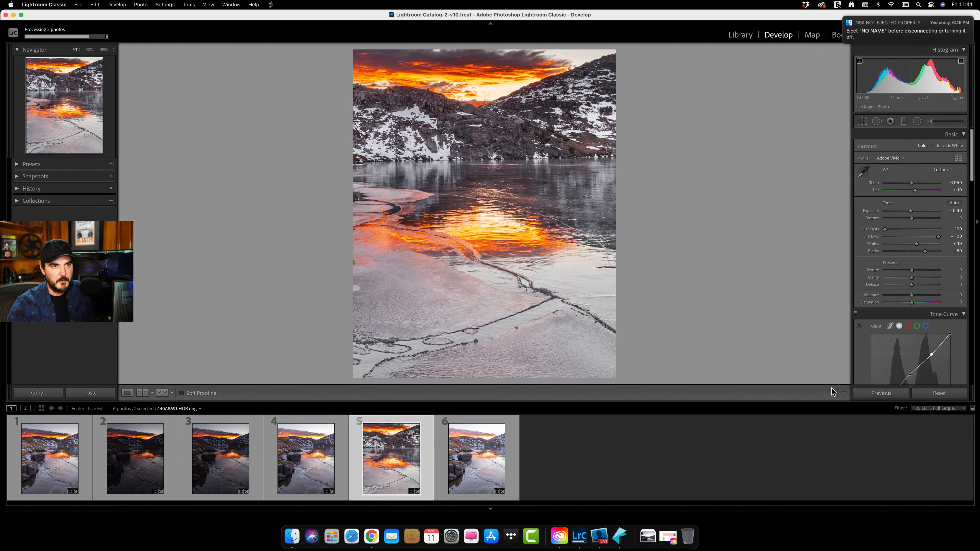
# Widen the 4 x 5 crop and reposition it to include the shoreline boulders, the reflection and the cracked ice.
pyautogui.click(862, 122)
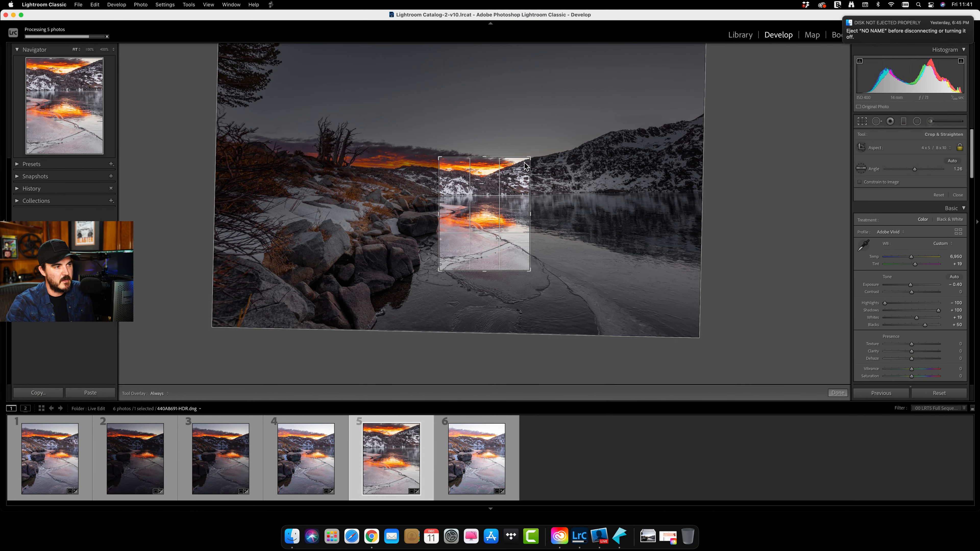
pyautogui.moveTo(492, 257); pyautogui.dragTo(501, 254)
pyautogui.moveTo(529, 290); pyautogui.dragTo(541, 292)
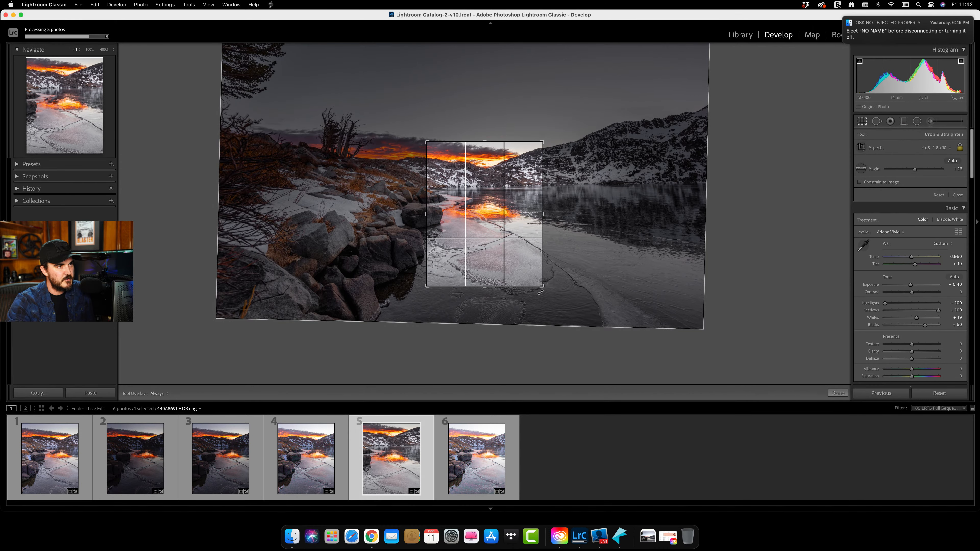
pyautogui.moveTo(514, 282); pyautogui.dragTo(490, 283)
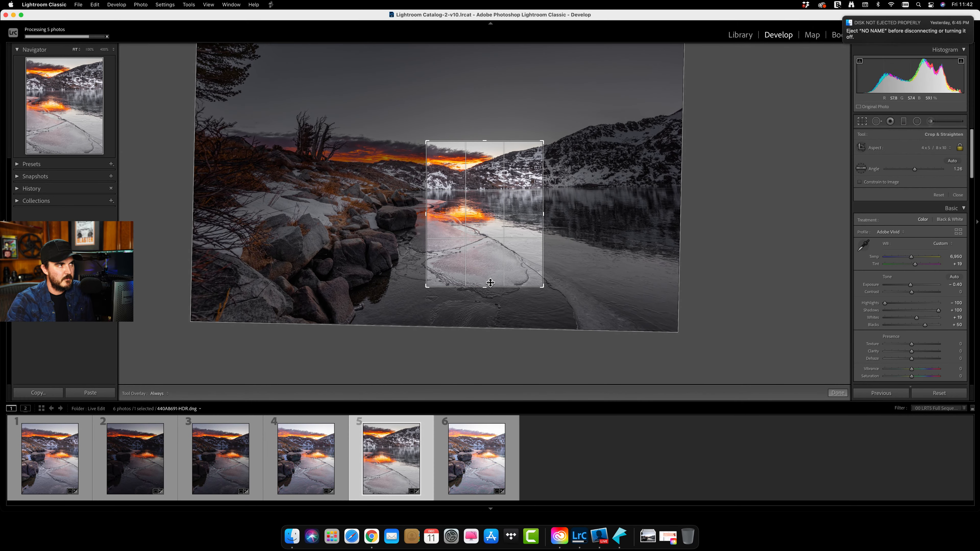
pyautogui.moveTo(490, 283); pyautogui.dragTo(490, 292)
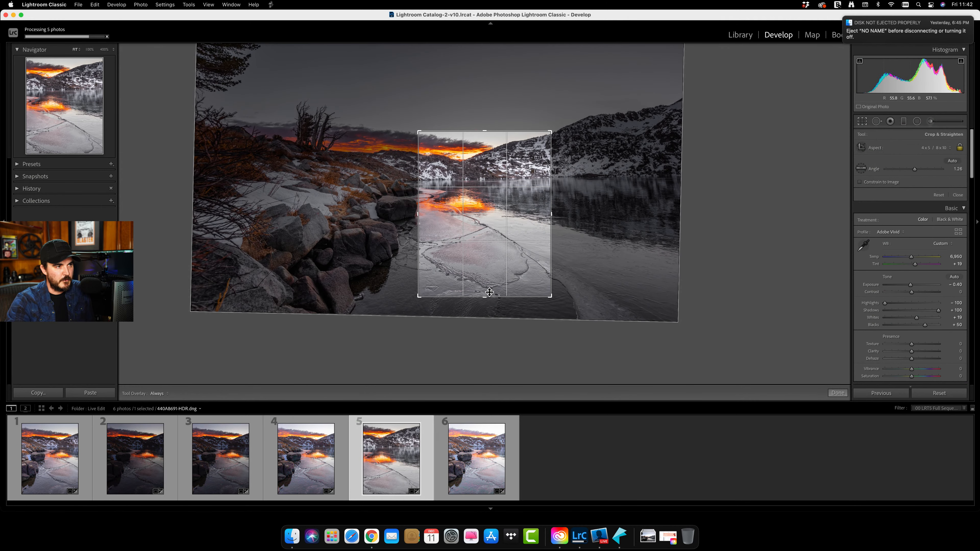
pyautogui.moveTo(477, 260); pyautogui.dragTo(533, 260)
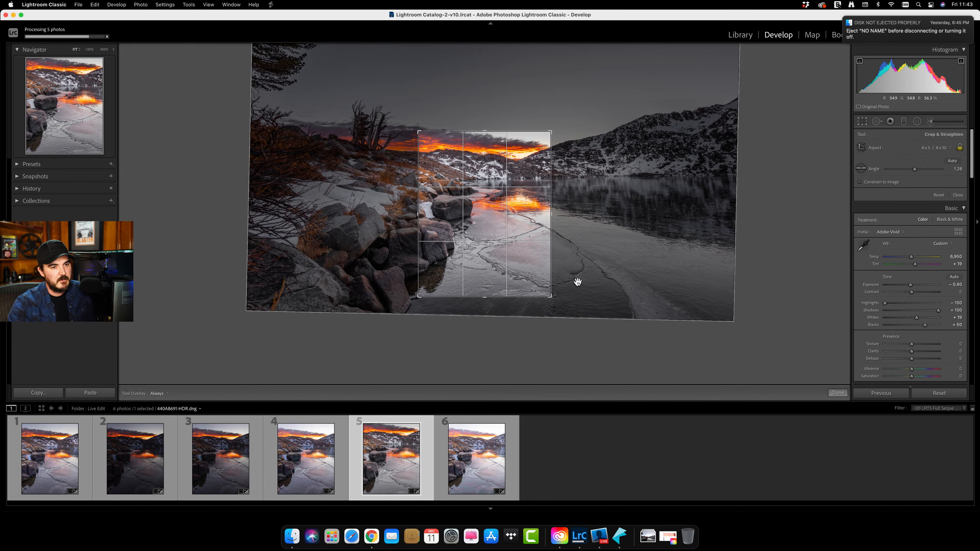
pyautogui.click(841, 392)
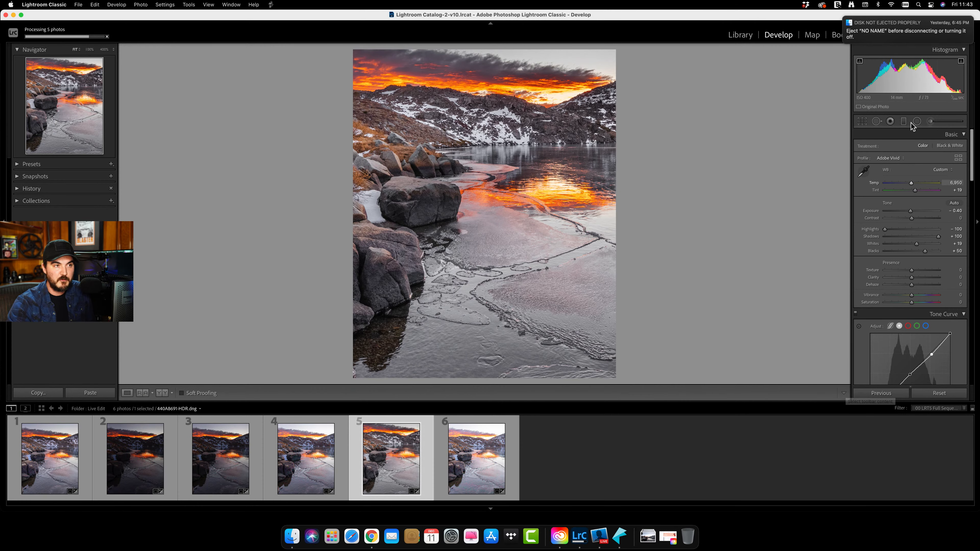
# Add a Dodge (Lighten) radial filter and flatten it into an ellipse over the far hillside beneath the bright sunset gap.
pyautogui.click(917, 121)
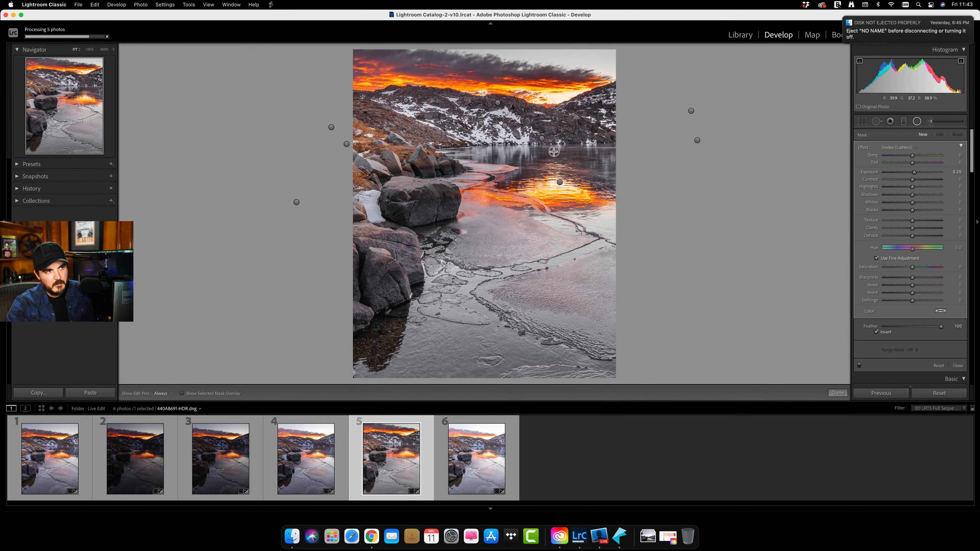
pyautogui.moveTo(557, 150); pyautogui.dragTo(604, 194)
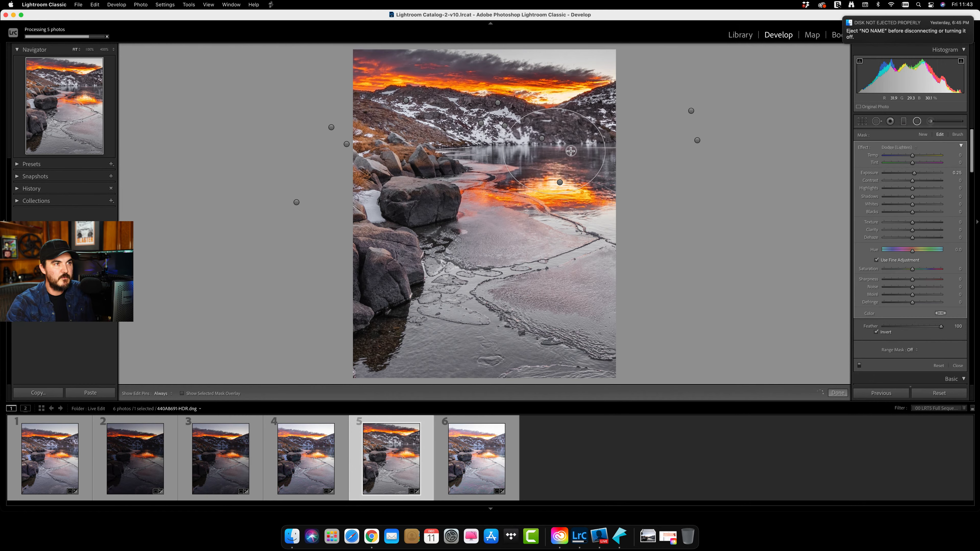
pyautogui.moveTo(574, 163); pyautogui.dragTo(568, 143)
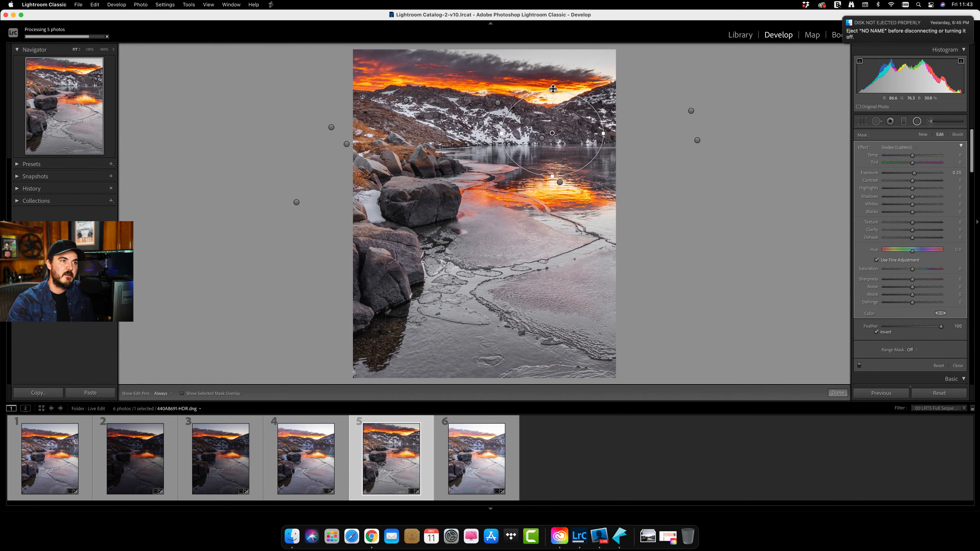
pyautogui.moveTo(552, 90); pyautogui.dragTo(551, 105)
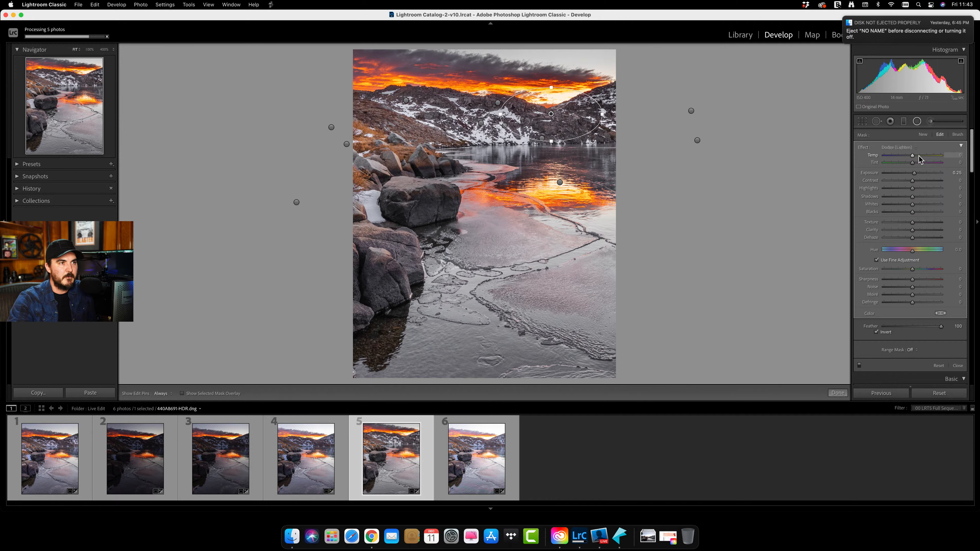
# Warm the far-hillside radial filter's temperature slightly, lower its exposure to just below zero, and finish the local edits.
pyautogui.moveTo(919, 159); pyautogui.dragTo(912, 174)
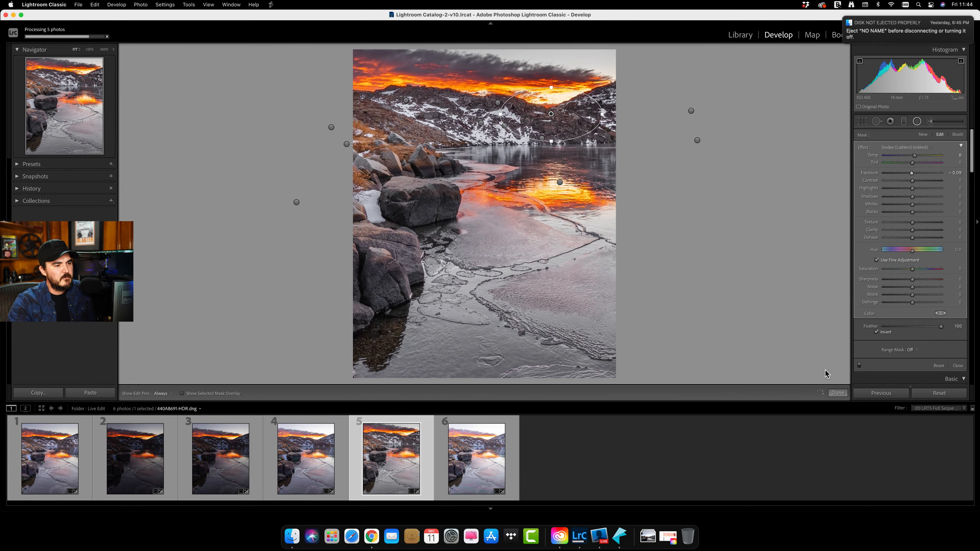
pyautogui.click(837, 393)
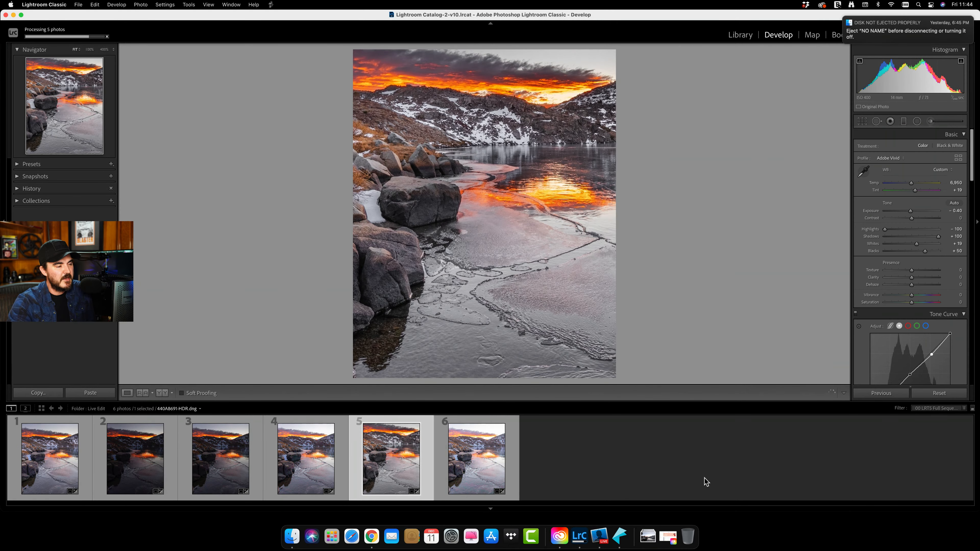
# Switch to the stalled HDR Efex Pro 2, force it to quit, and dismiss the resulting Lightroom Classic error.
pyautogui.click(619, 537)
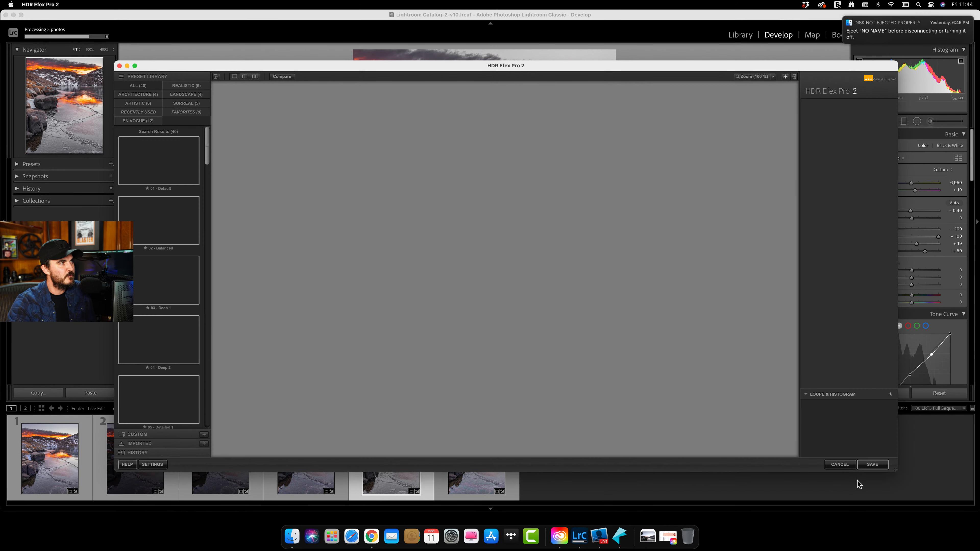
pyautogui.click(12, 5)
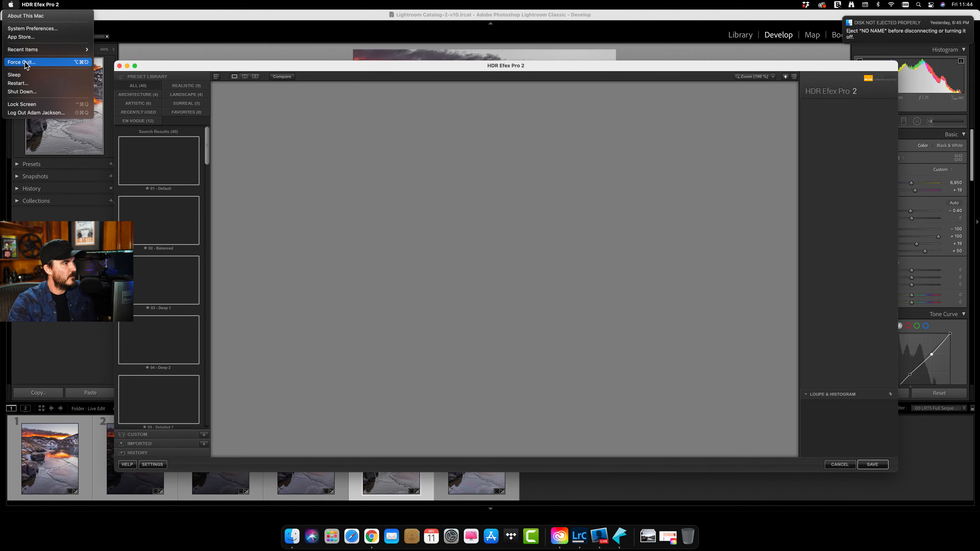
pyautogui.click(24, 62)
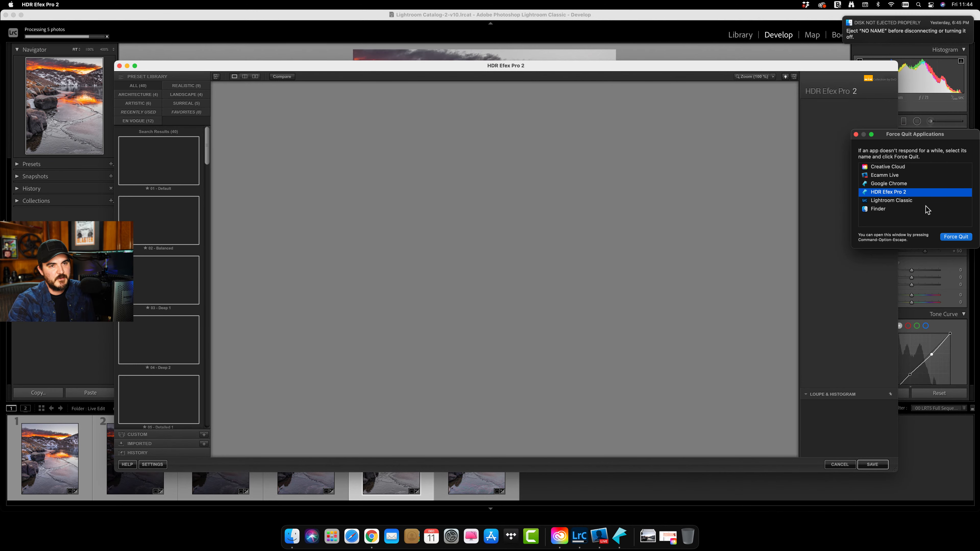
pyautogui.click(956, 236)
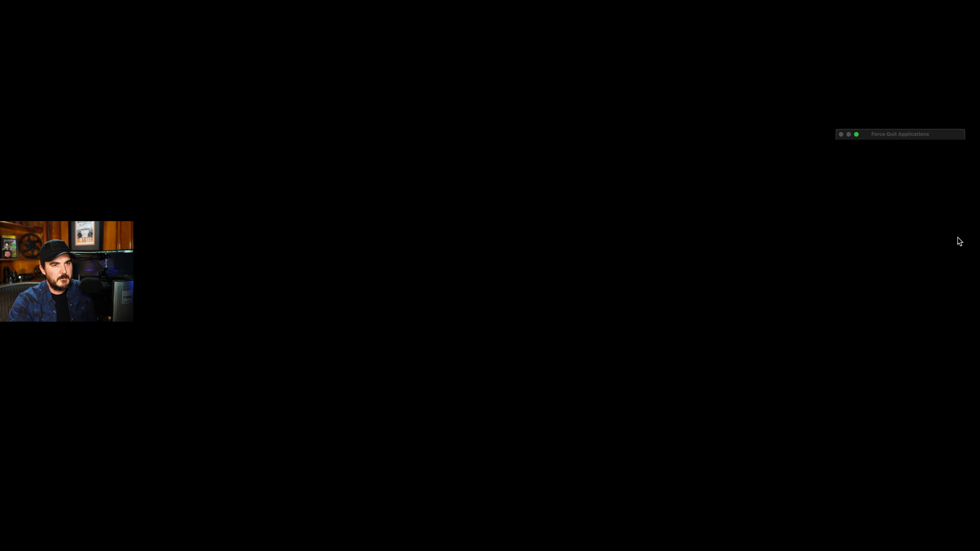
pyautogui.click(954, 207)
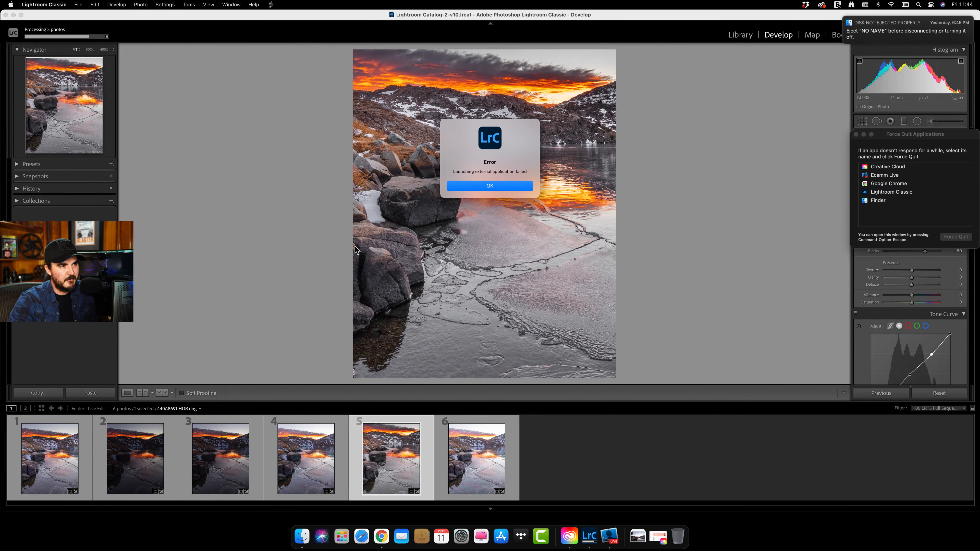
pyautogui.click(501, 186)
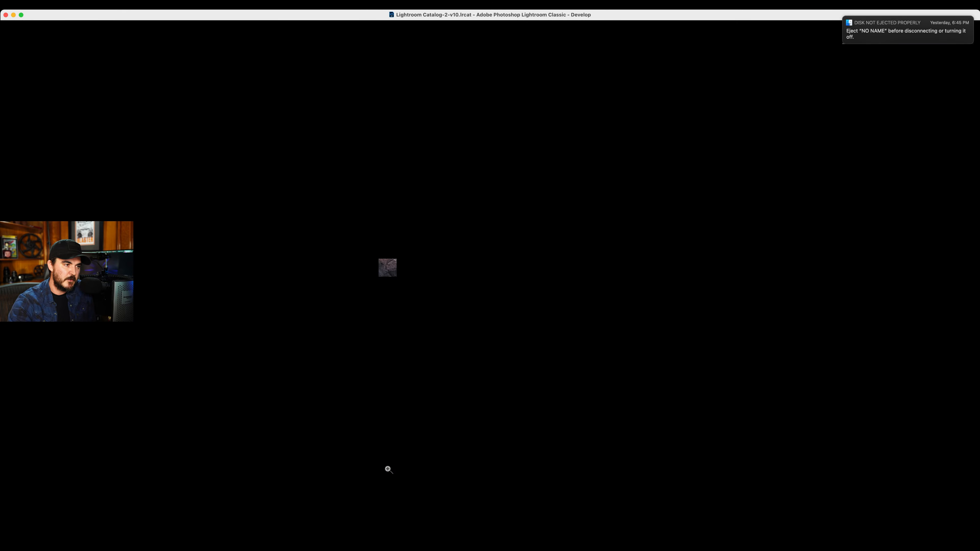
# Send photo 5 to Color Efex Pro 4 as a 16-bit sRGB TIFF copy with Lightroom adjustments at resolution 240.
pyautogui.rightClick(387, 469)
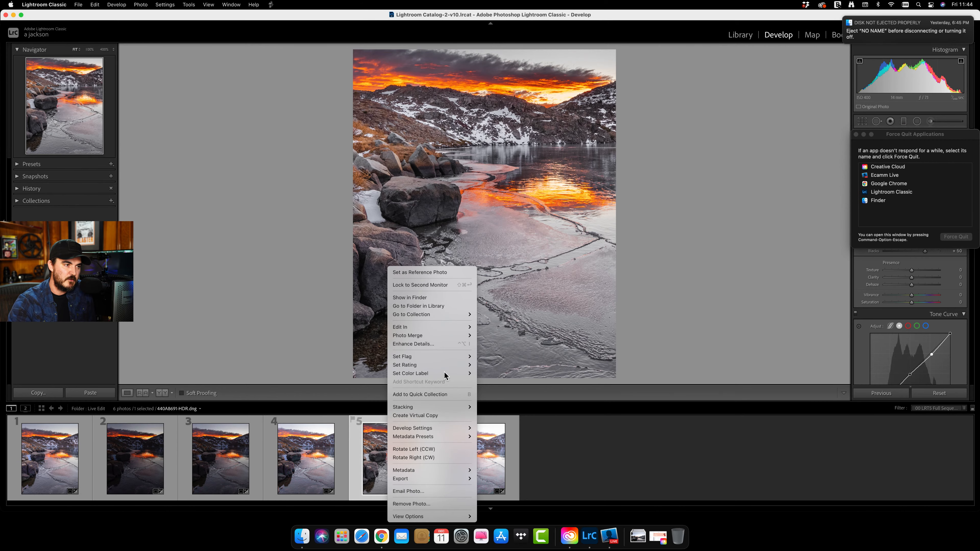
pyautogui.moveTo(444, 328)
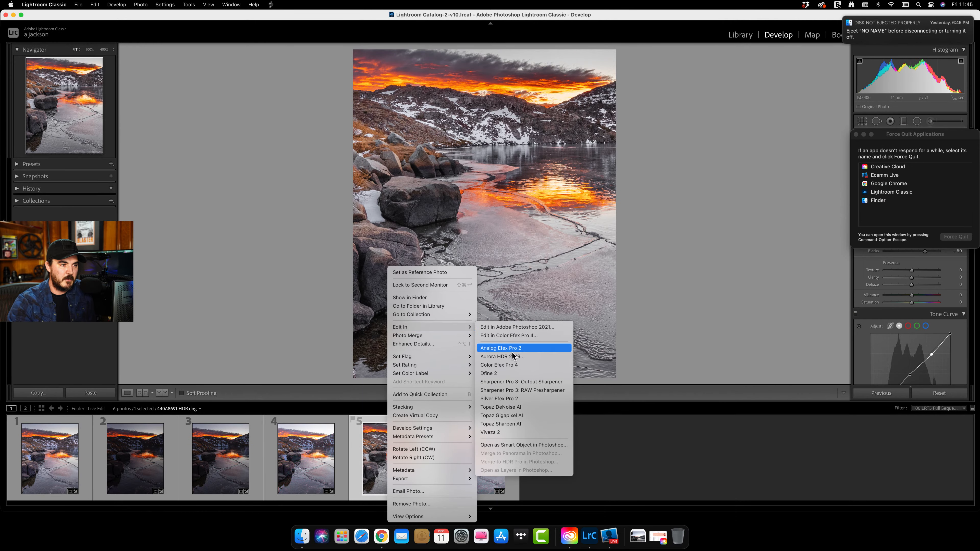
pyautogui.click(511, 365)
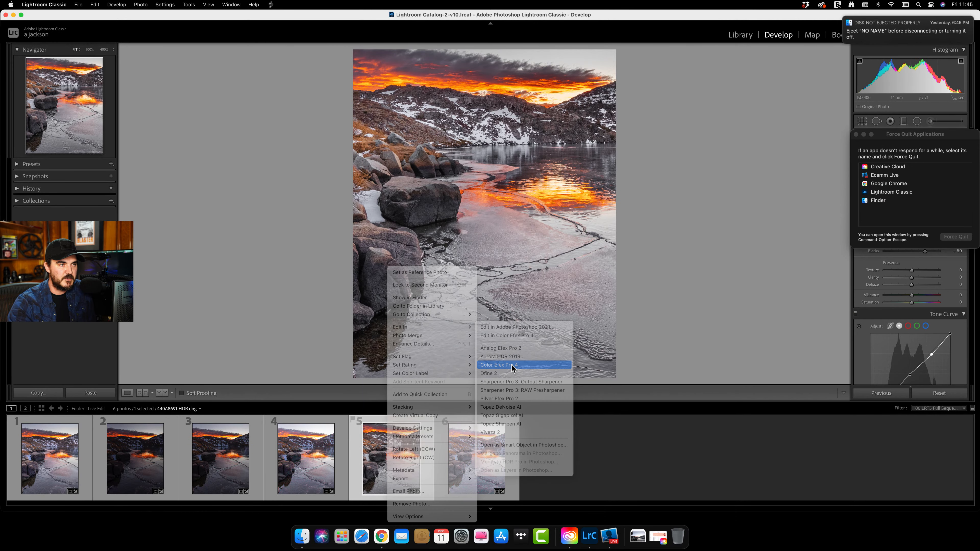
pyautogui.click(545, 256)
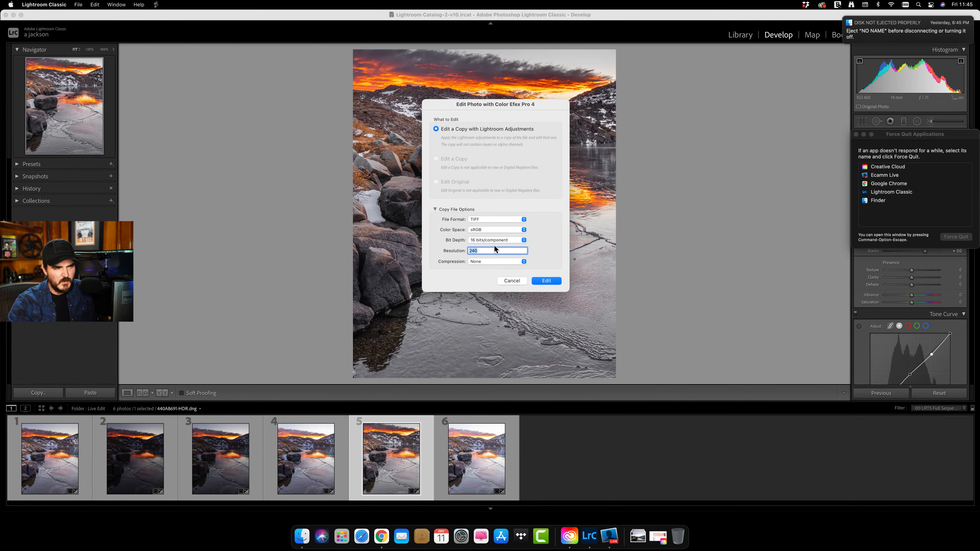
pyautogui.click(546, 280)
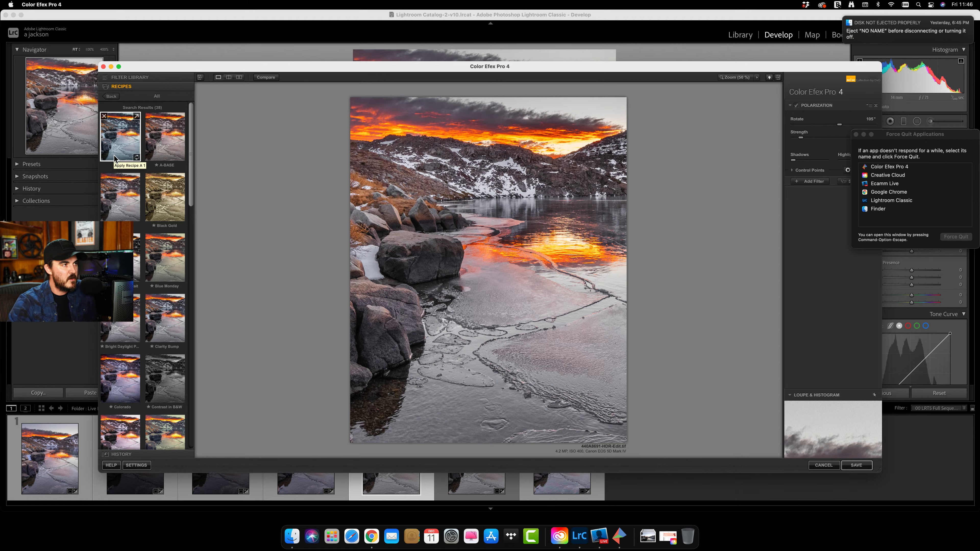
# Apply the A-BASE recipe to the photo and move the Force Quit window clear of the filter settings.
pyautogui.click(176, 151)
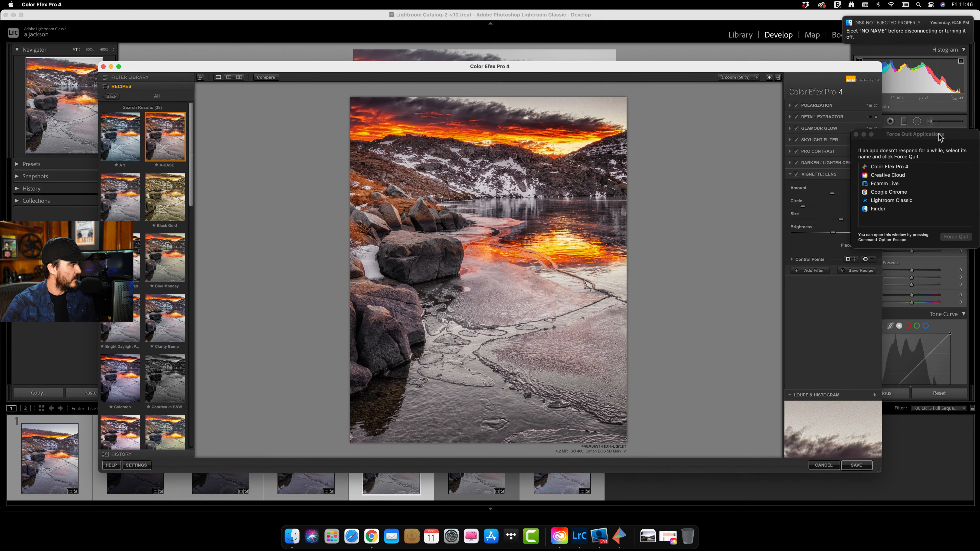
pyautogui.moveTo(938, 134); pyautogui.dragTo(979, 134)
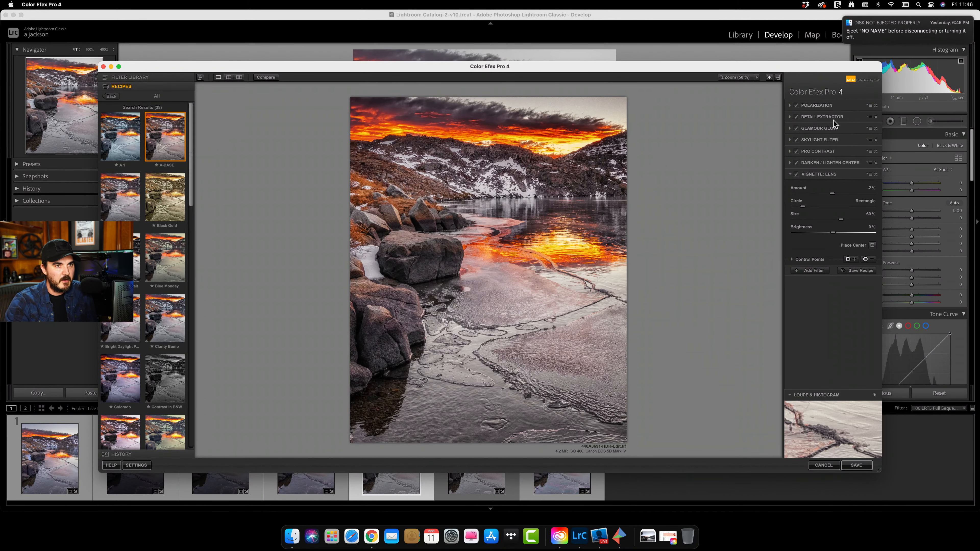
# Compare the photo with and without Detail Extractor and Glamour Glow, keeping Detail Extractor on and disabling Glamour Glow.
pyautogui.click(796, 119)
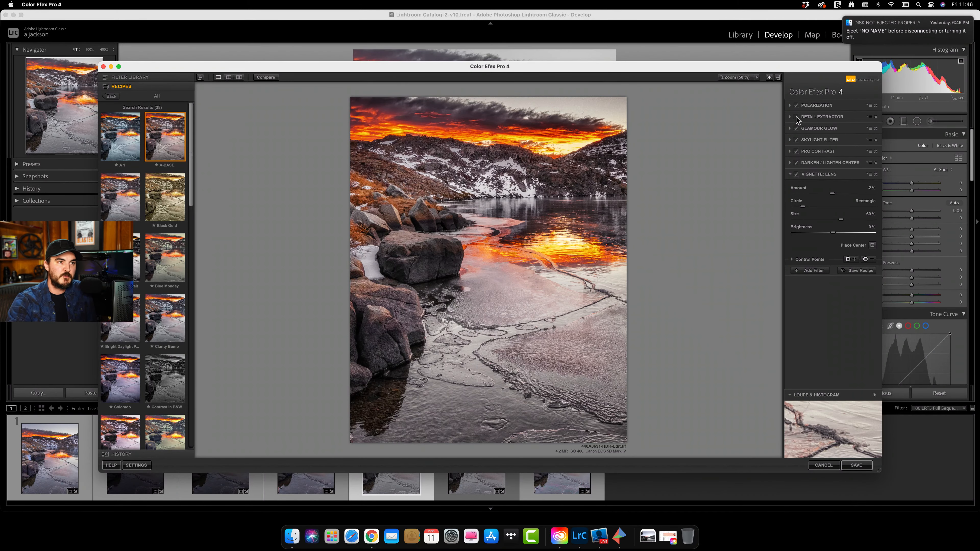
pyautogui.click(796, 120)
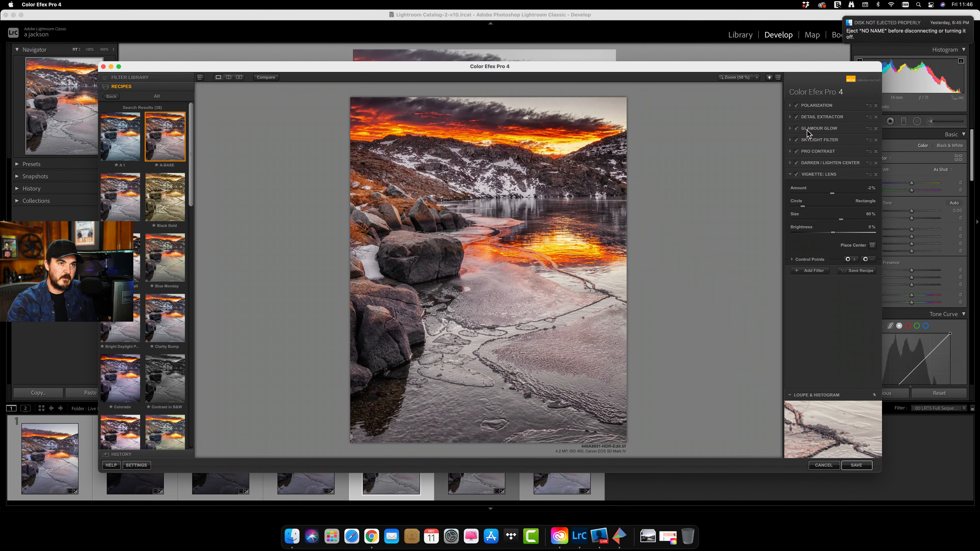
pyautogui.click(790, 129)
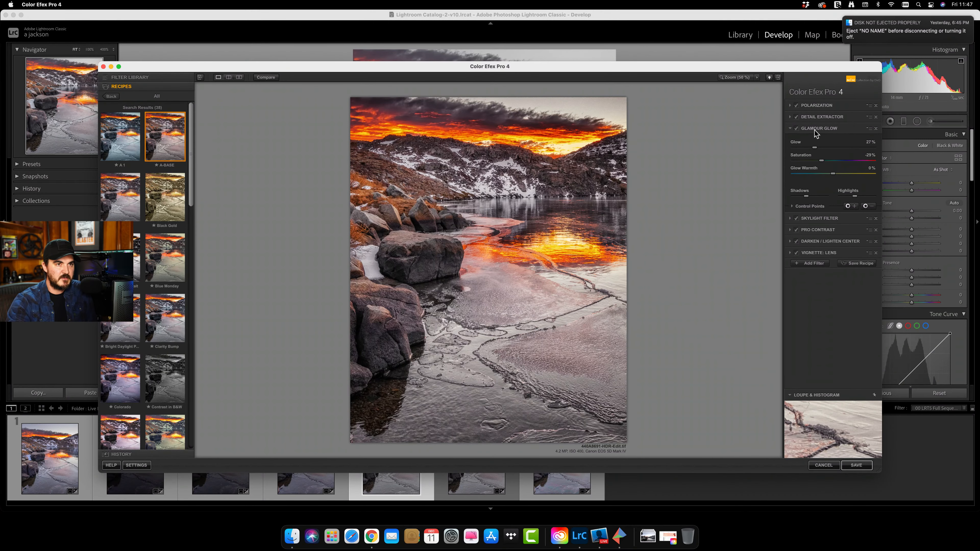
pyautogui.click(795, 129)
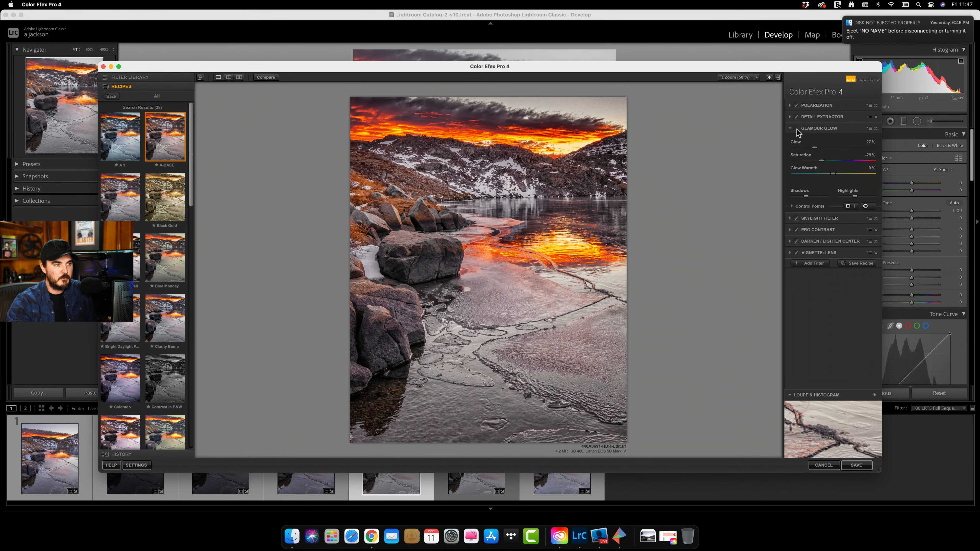
pyautogui.click(796, 129)
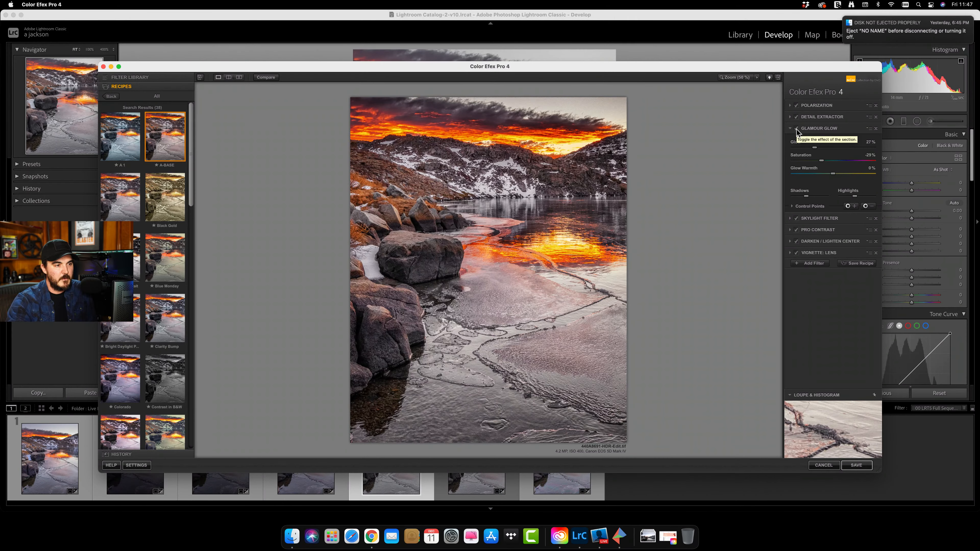
pyautogui.click(795, 129)
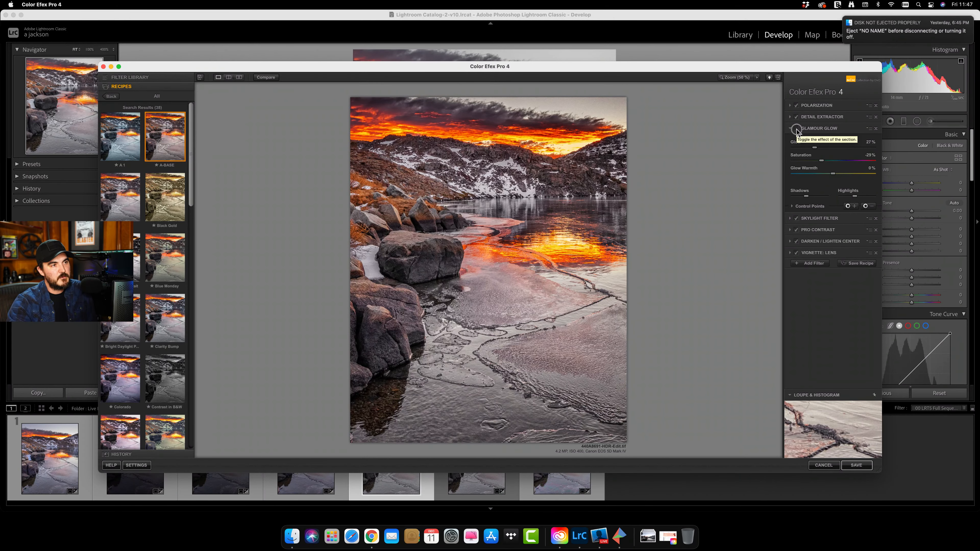
pyautogui.click(796, 128)
pyautogui.click(796, 129)
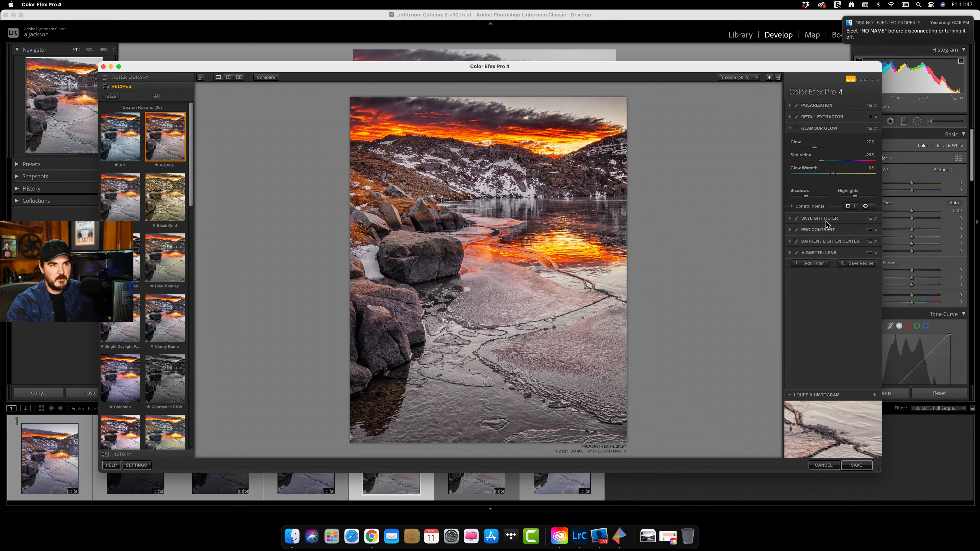
# In the Pro Contrast filter, set Dynamic Contrast to 25% and, after trying stronger values, Correct Contrast to 5%.
pyautogui.click(797, 231)
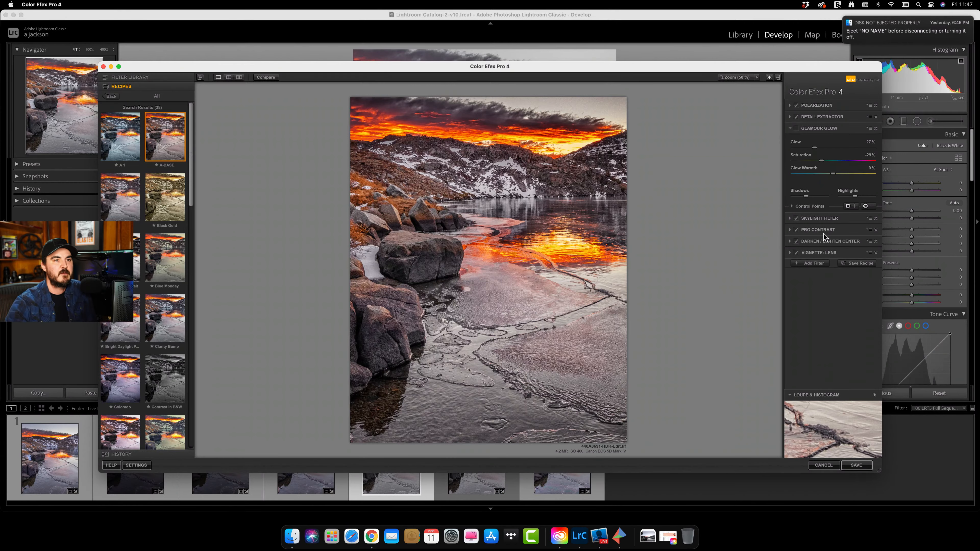
pyautogui.click(789, 229)
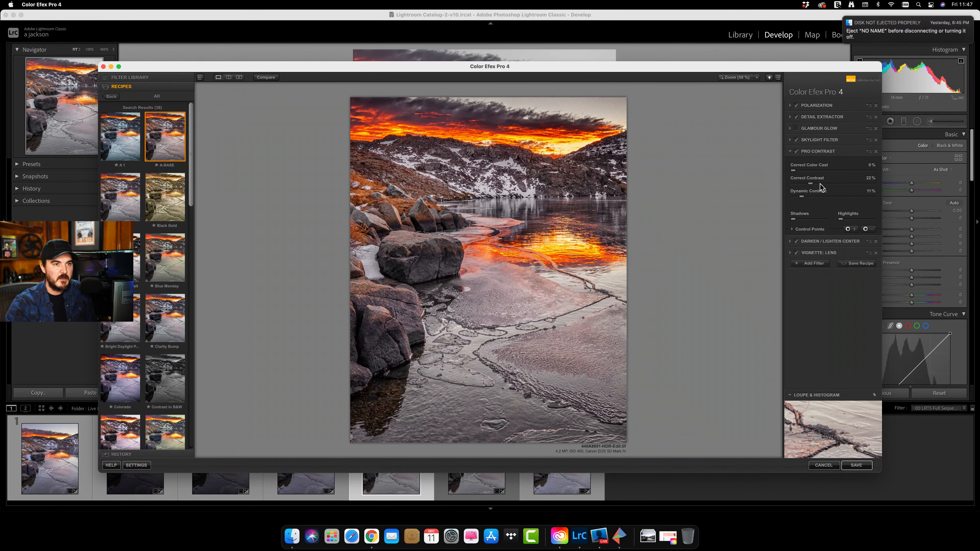
pyautogui.click(825, 197)
pyautogui.moveTo(825, 199); pyautogui.dragTo(812, 196)
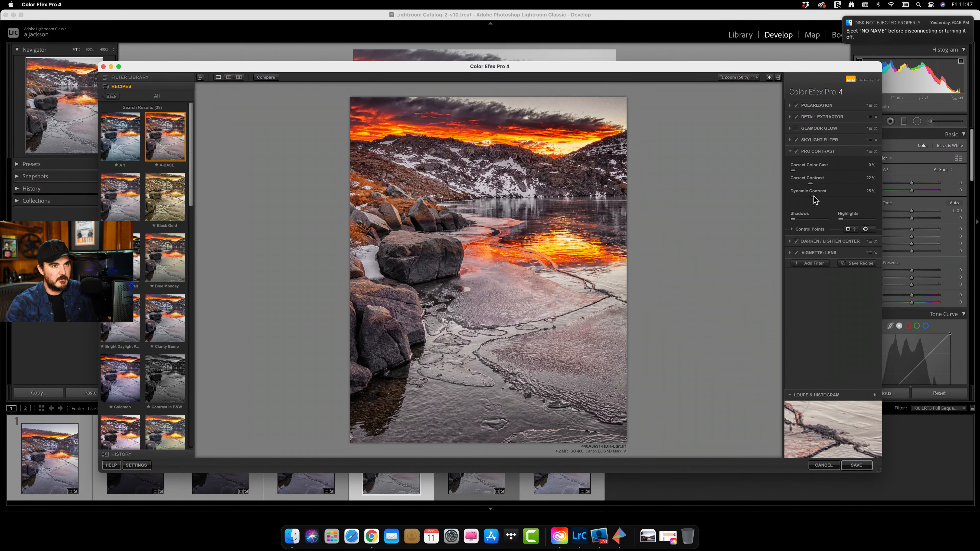
pyautogui.click(842, 183)
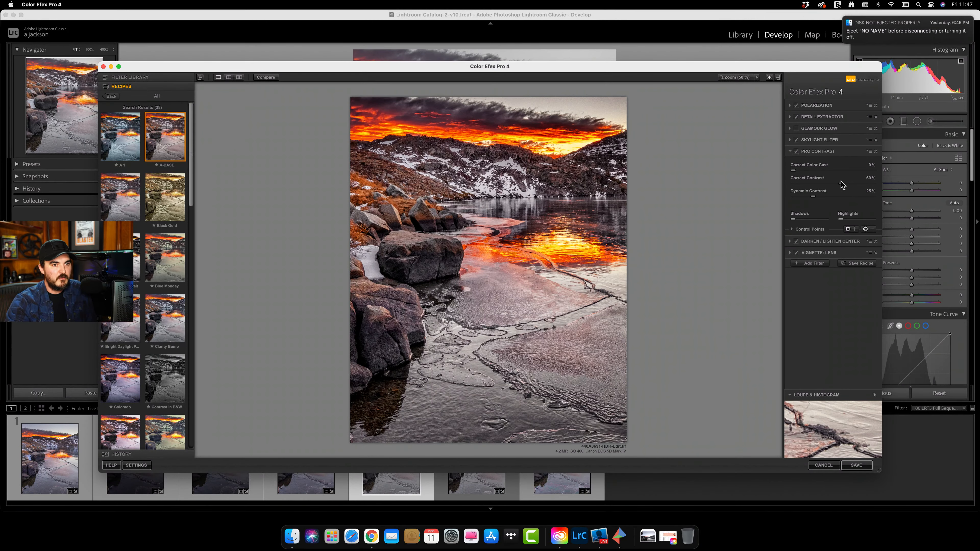
pyautogui.click(871, 184)
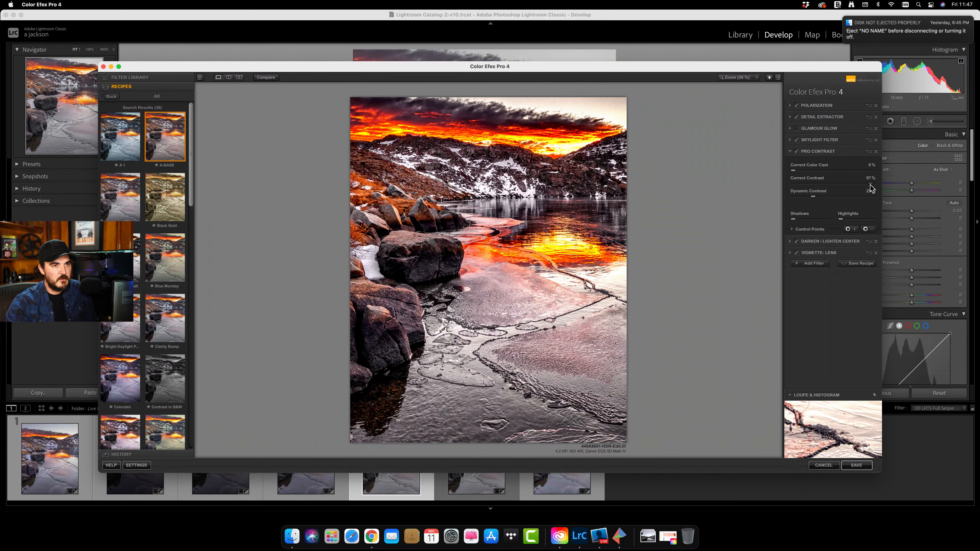
pyautogui.click(795, 183)
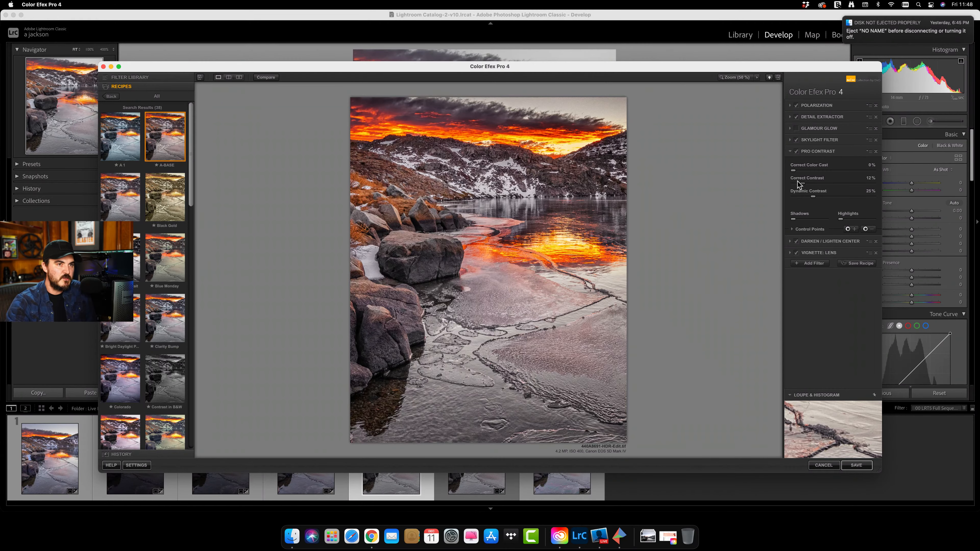
pyautogui.moveTo(797, 185); pyautogui.dragTo(798, 186)
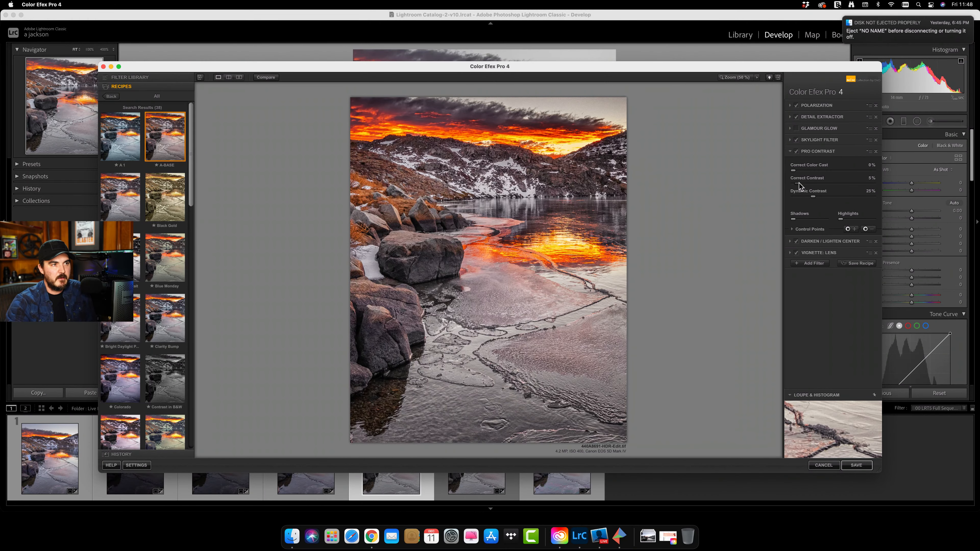
# Compare the photo with and without Darken / Lighten Center, and lower that filter's Border Luminosity to about -56%.
pyautogui.click(796, 241)
pyautogui.click(796, 241)
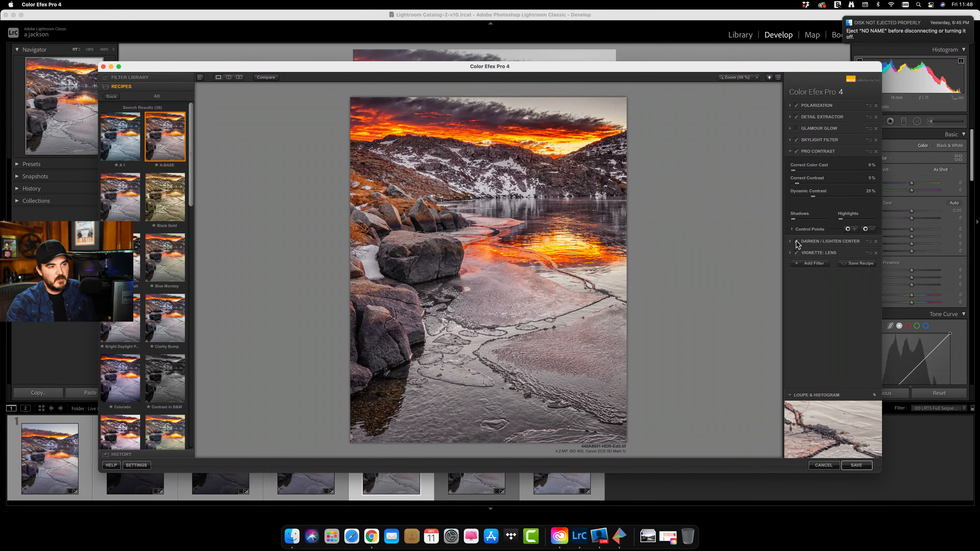
pyautogui.click(796, 241)
pyautogui.click(796, 241)
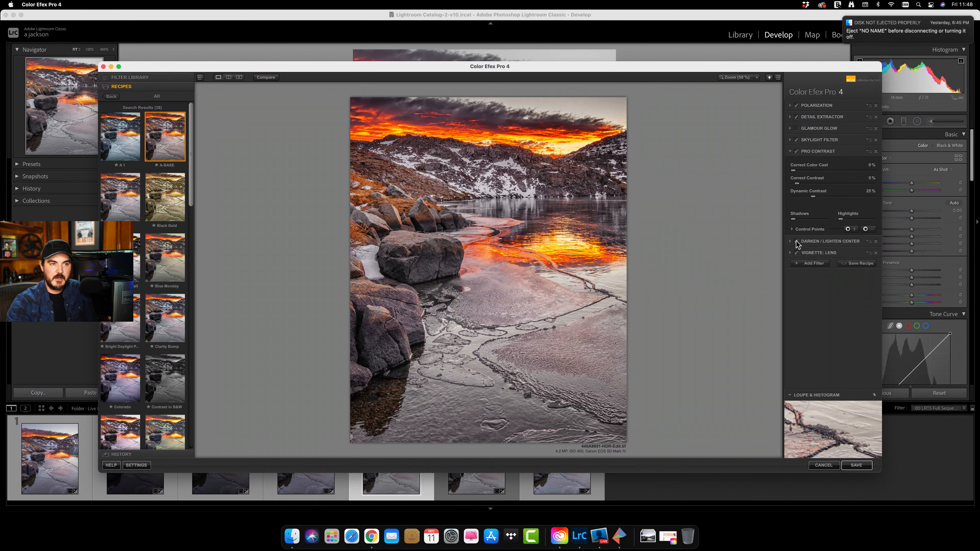
pyautogui.click(821, 241)
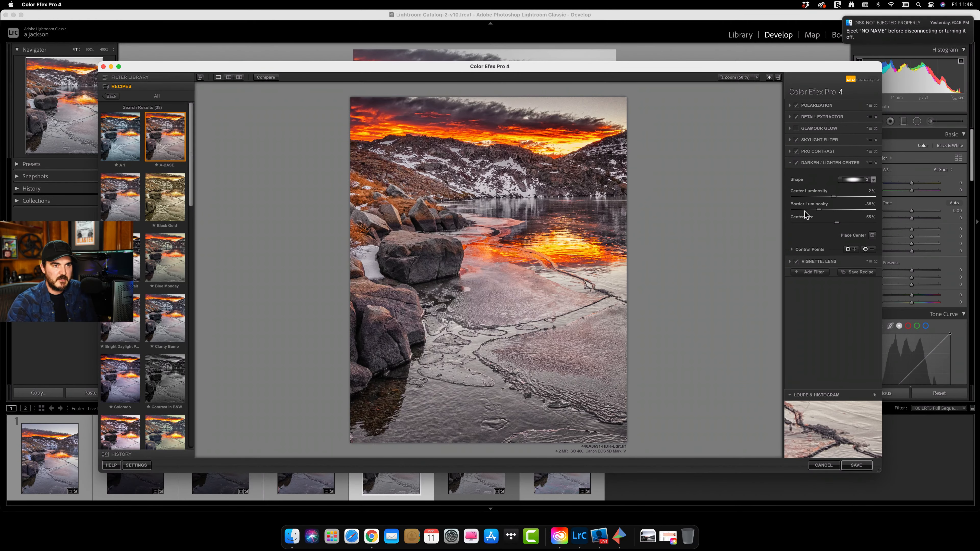
pyautogui.moveTo(806, 211); pyautogui.dragTo(793, 212)
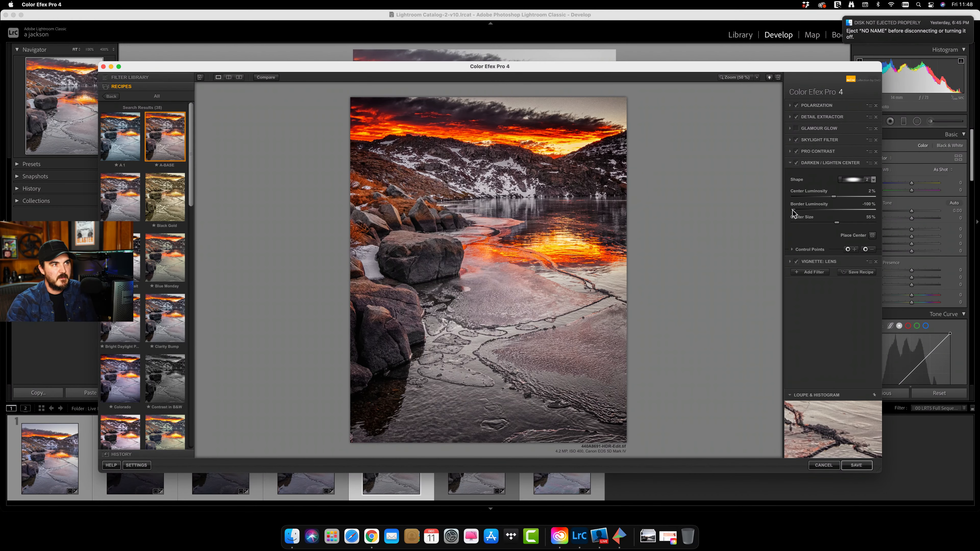
pyautogui.click(810, 209)
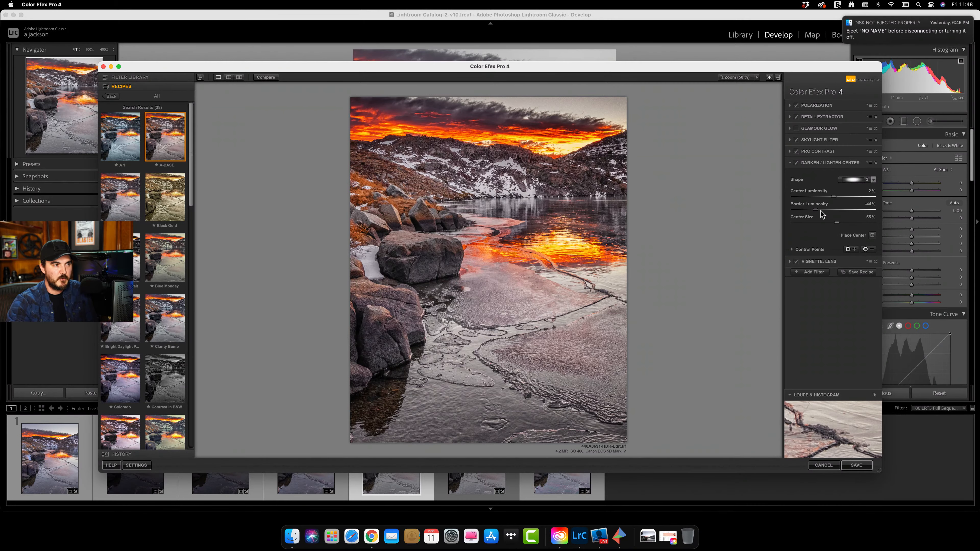
pyautogui.click(810, 209)
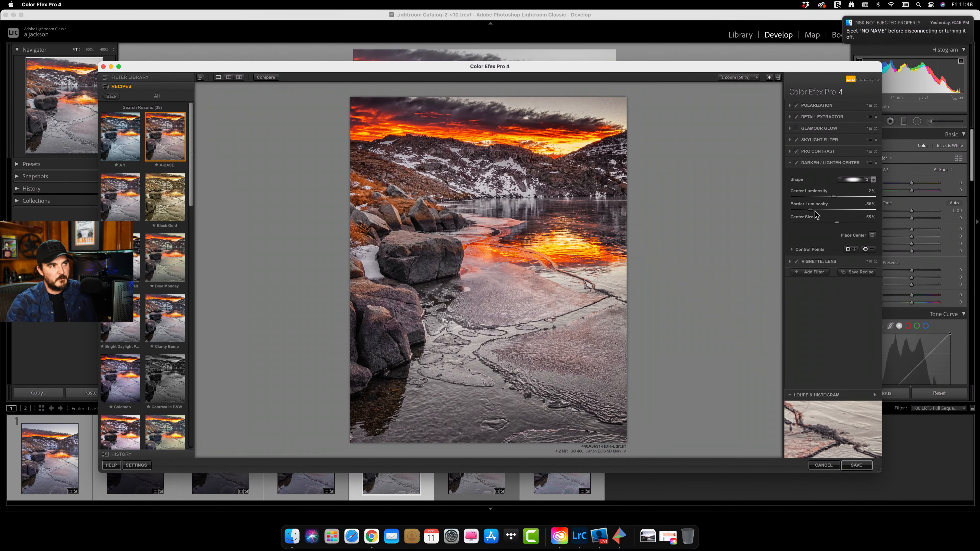
# Set the Darken / Lighten Center filter's Border Luminosity to about -49%, and look over the Vignette: Lens and Polarization settings.
pyautogui.click(815, 210)
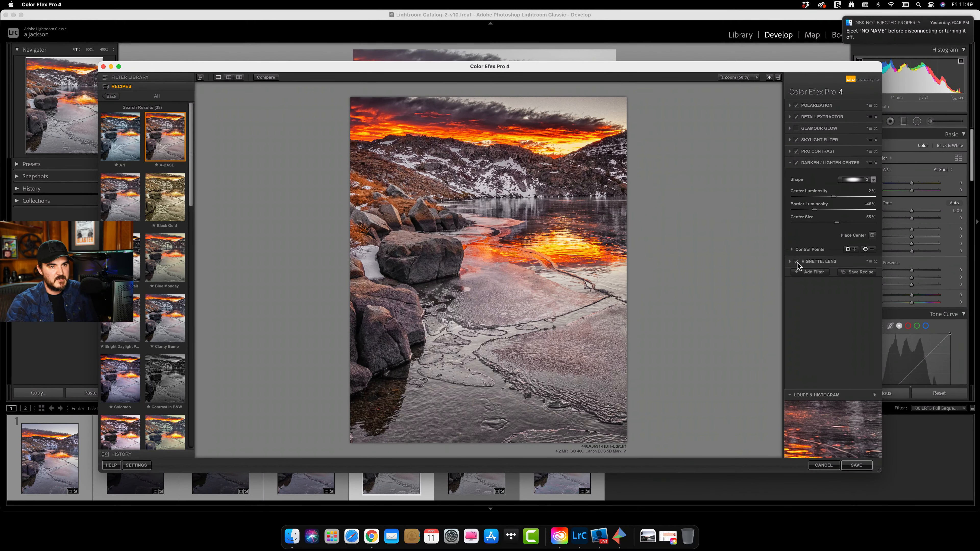
pyautogui.click(824, 262)
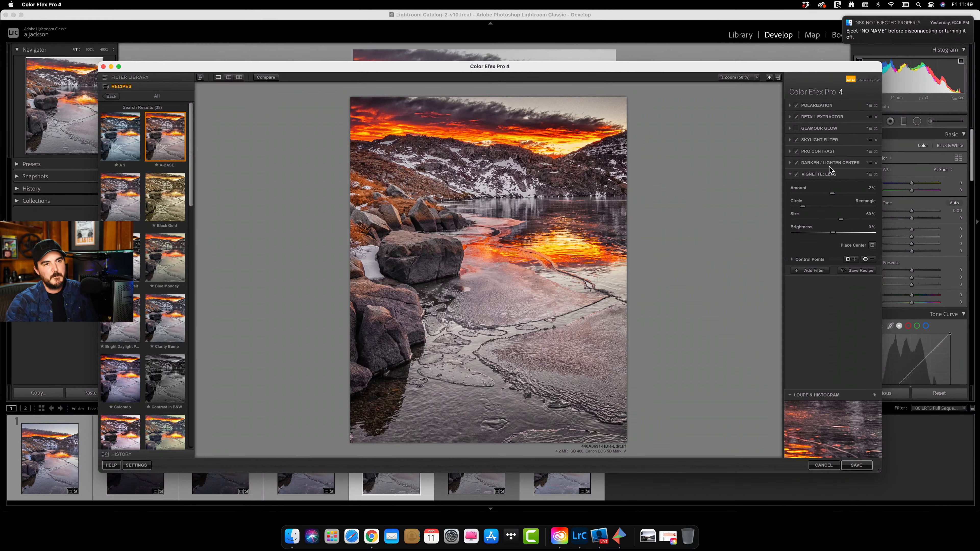
pyautogui.click(837, 107)
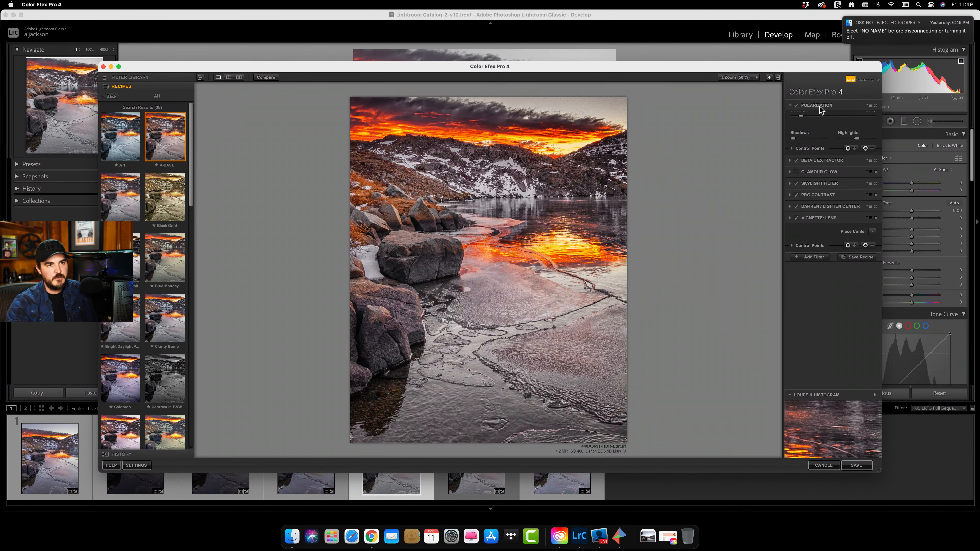
# In Detail Extractor, set the Effect Radius to Fine and add two 0% opacity control points in the upper-right sky.
pyautogui.click(816, 181)
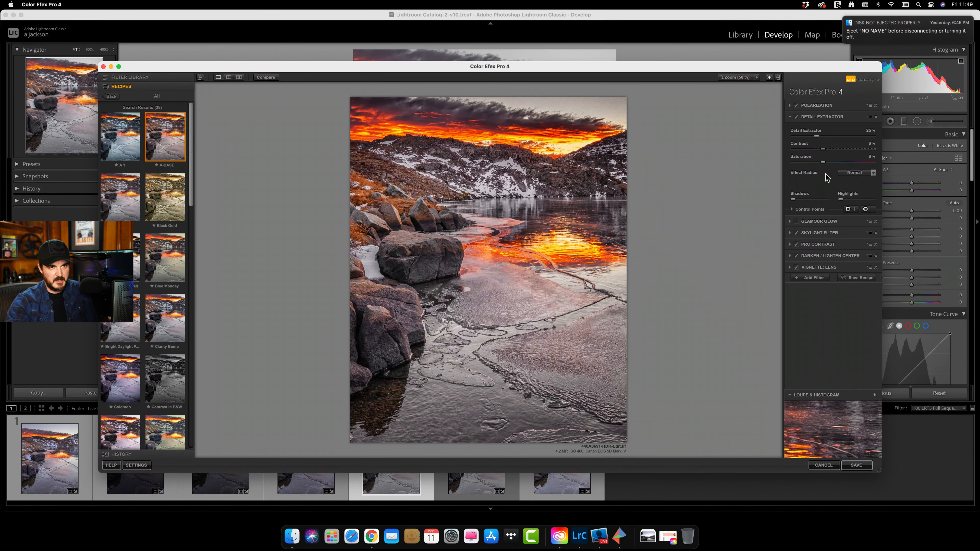
pyautogui.click(864, 174)
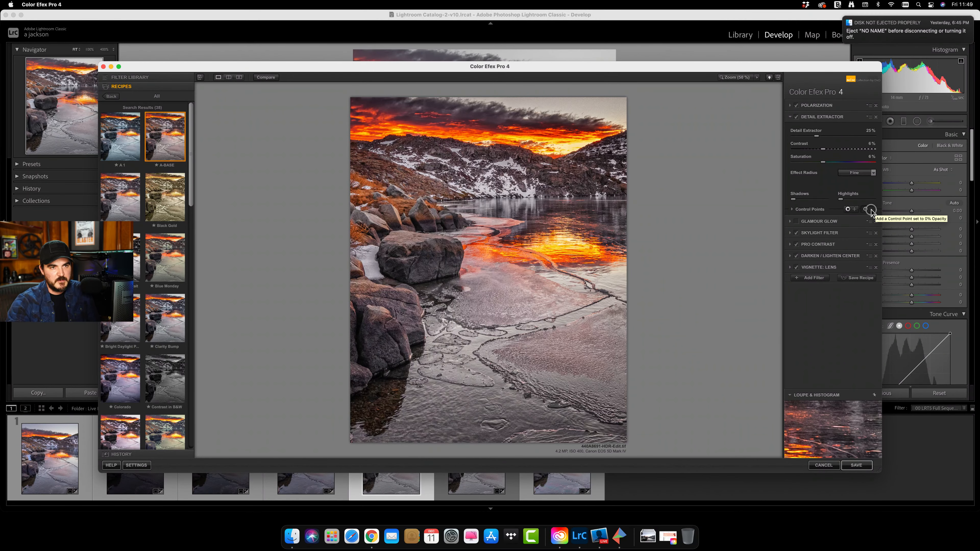
pyautogui.click(609, 108)
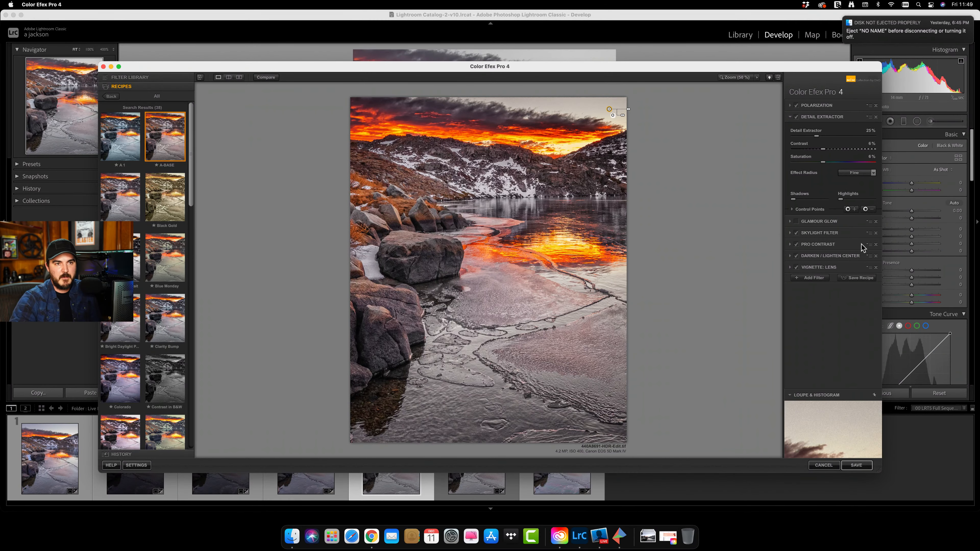
pyautogui.click(865, 208)
pyautogui.click(556, 102)
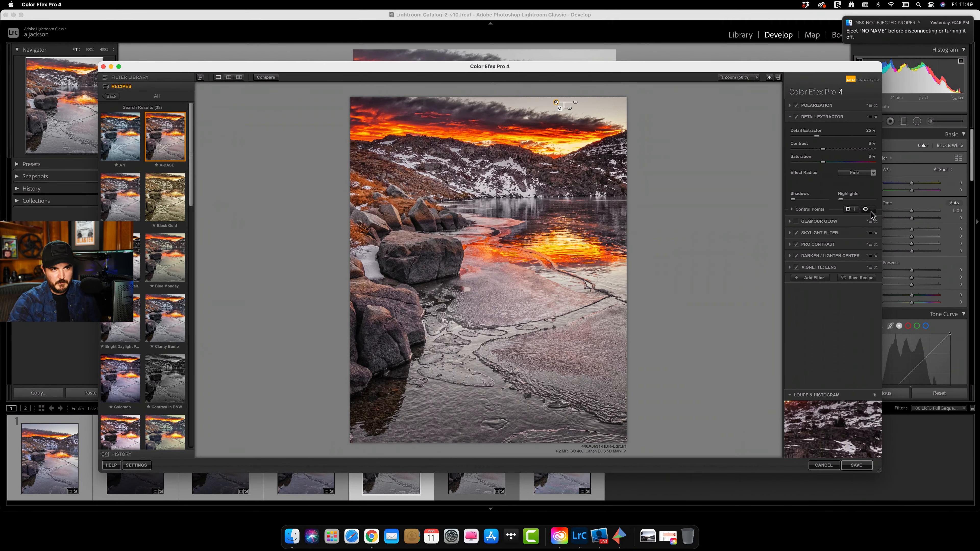
# Expand Detail Extractor's control point list and check the selection masks of Control Point 1 and Control Point 2, hiding them again.
pyautogui.click(792, 209)
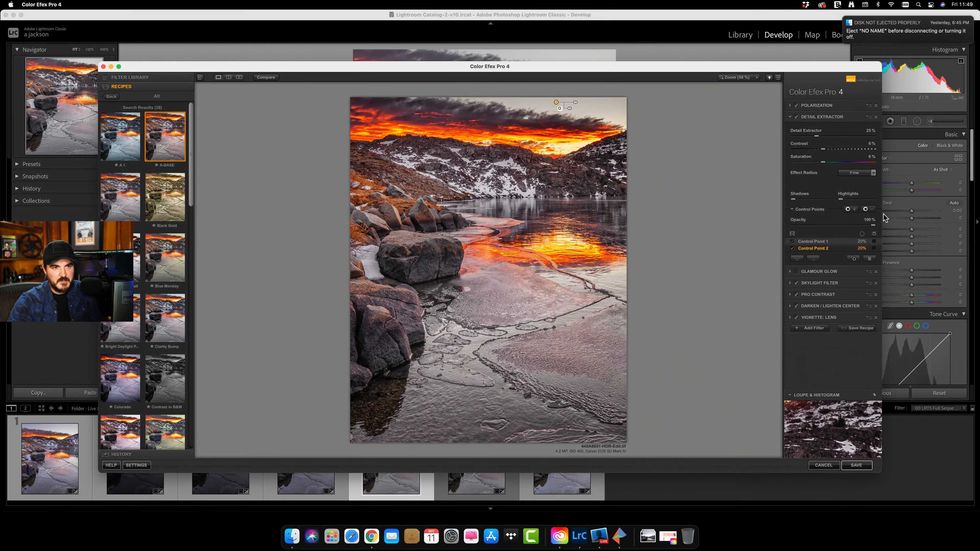
pyautogui.click(873, 241)
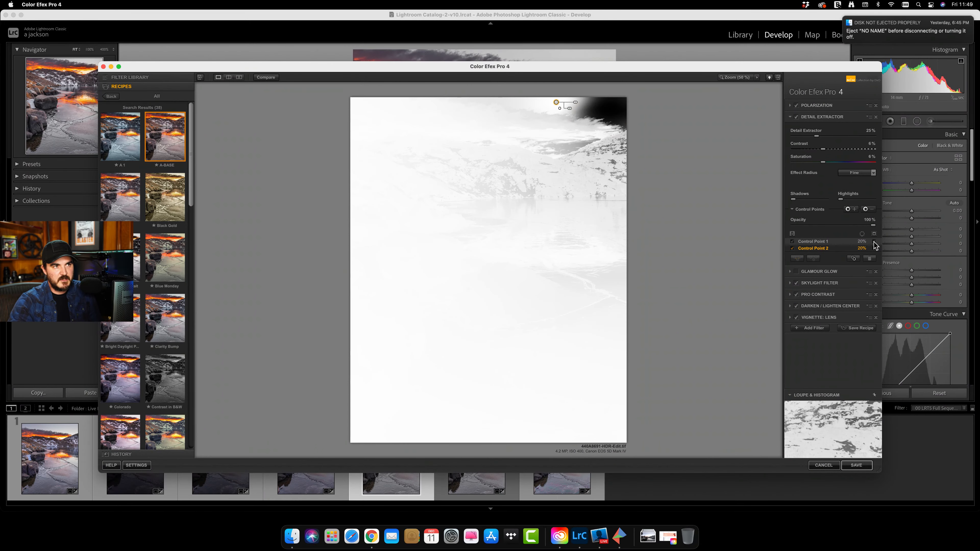
pyautogui.click(874, 248)
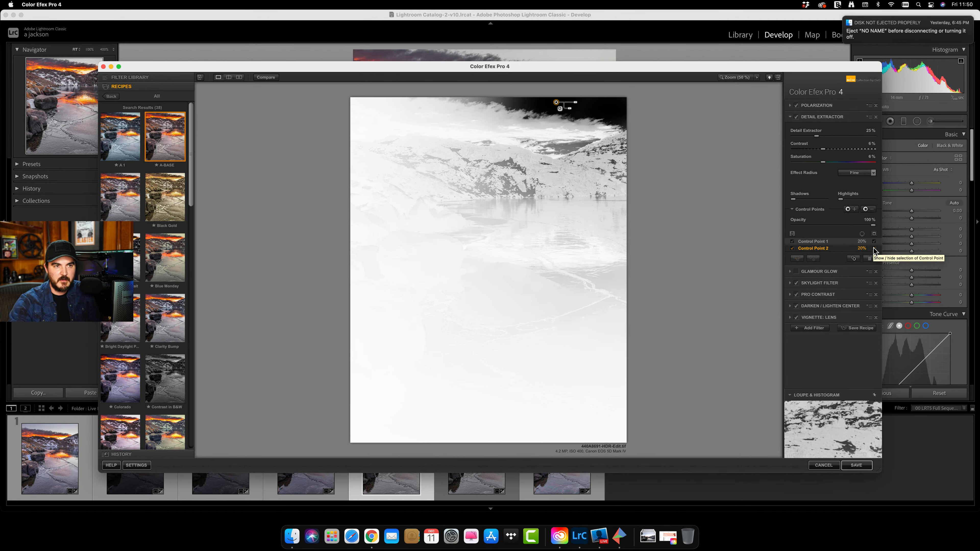
pyautogui.click(874, 241)
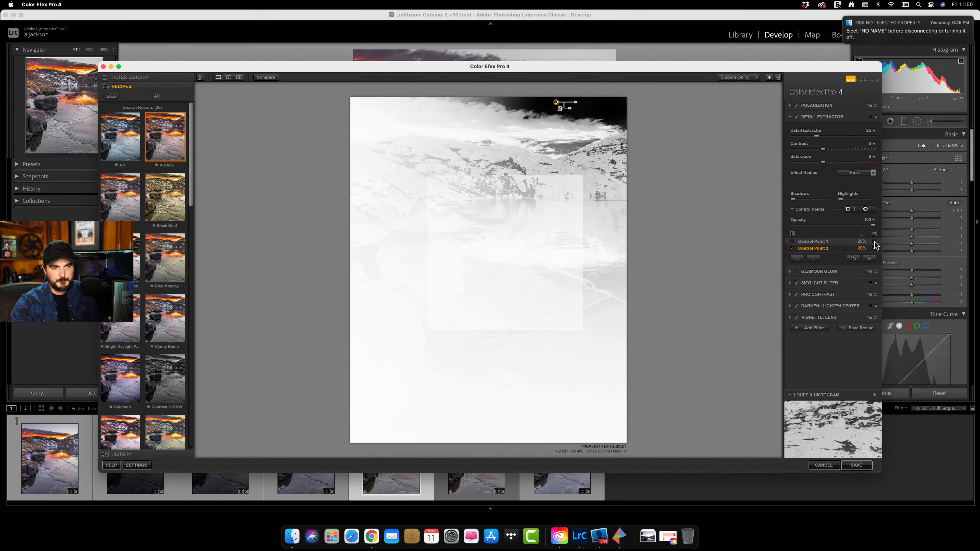
pyautogui.click(874, 249)
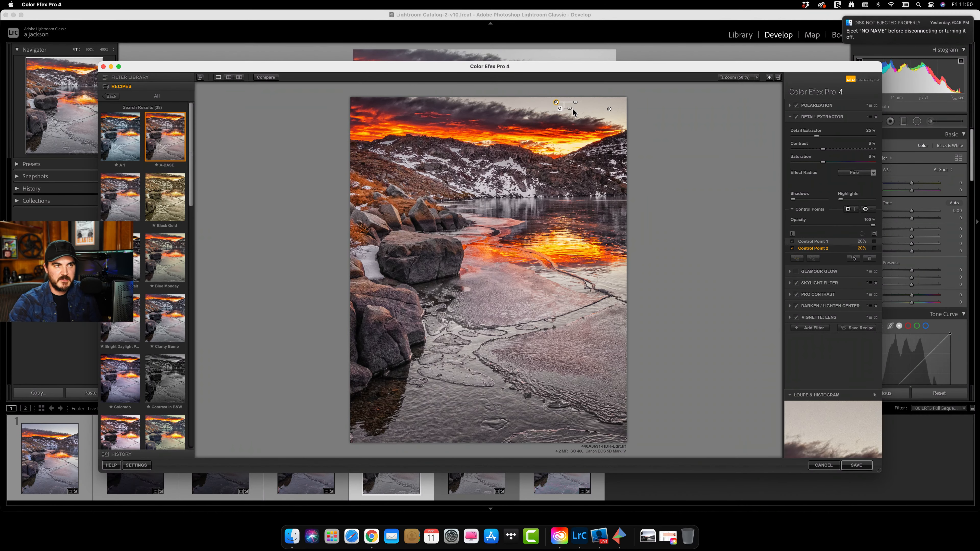
# Add two more 0% opacity Detail Extractor control points along the upper edge of the sky, continuing leftward from the existing pair.
pyautogui.click(868, 210)
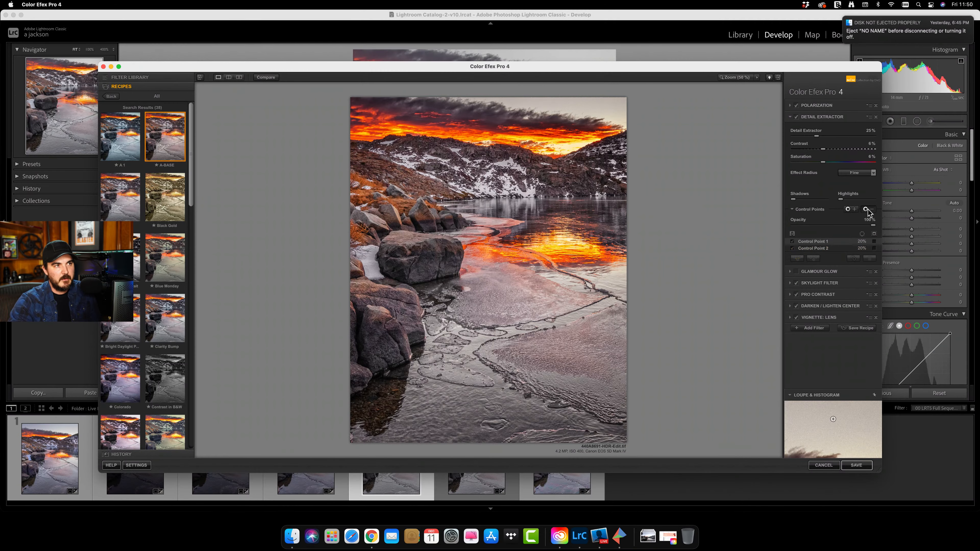
pyautogui.click(519, 104)
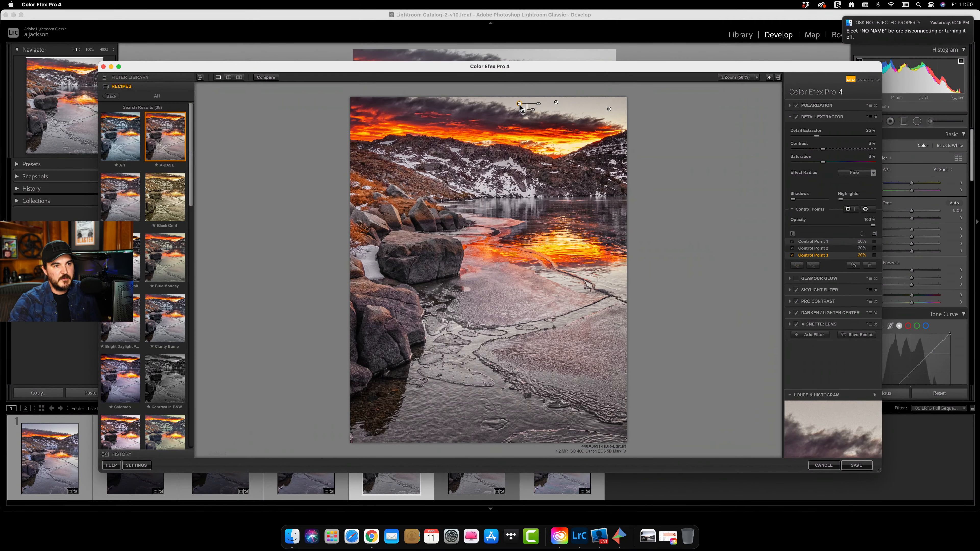
pyautogui.click(866, 208)
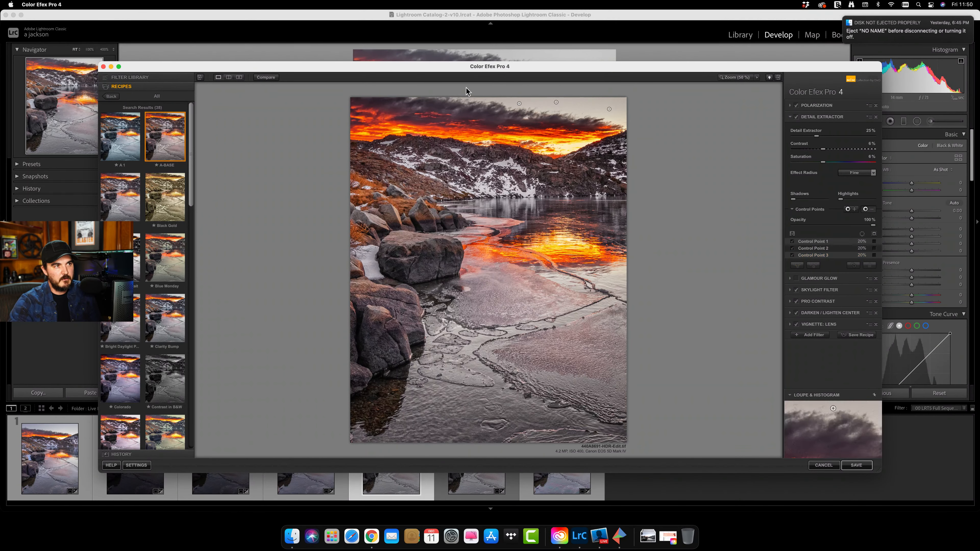
pyautogui.click(484, 99)
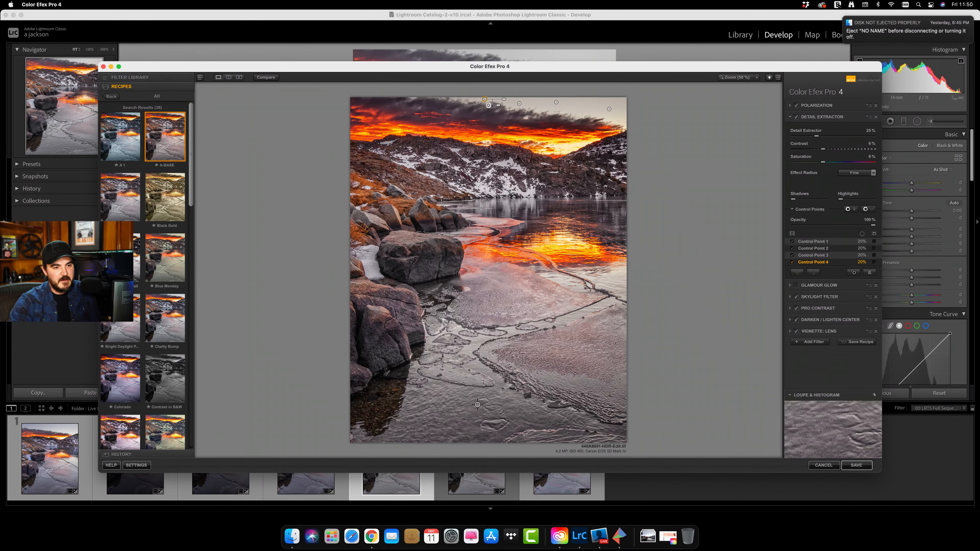
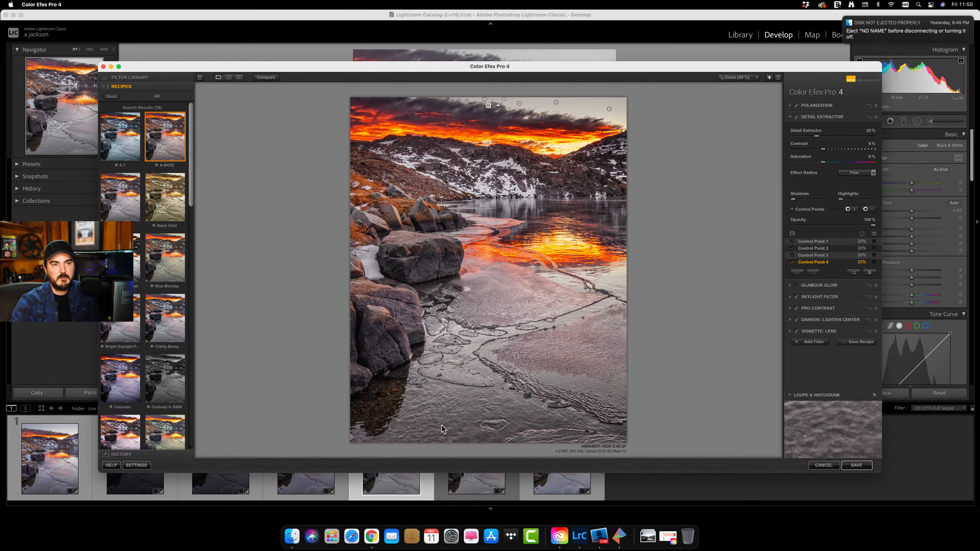
# Add six 0% opacity Detail Extractor control points across the dark foreground water near the photo's lower edge.
pyautogui.click(869, 210)
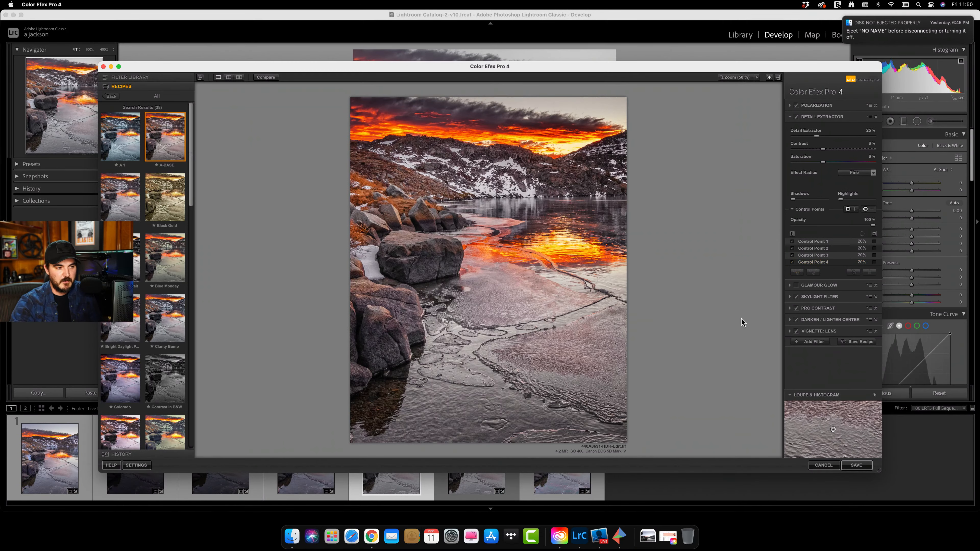
pyautogui.click(429, 412)
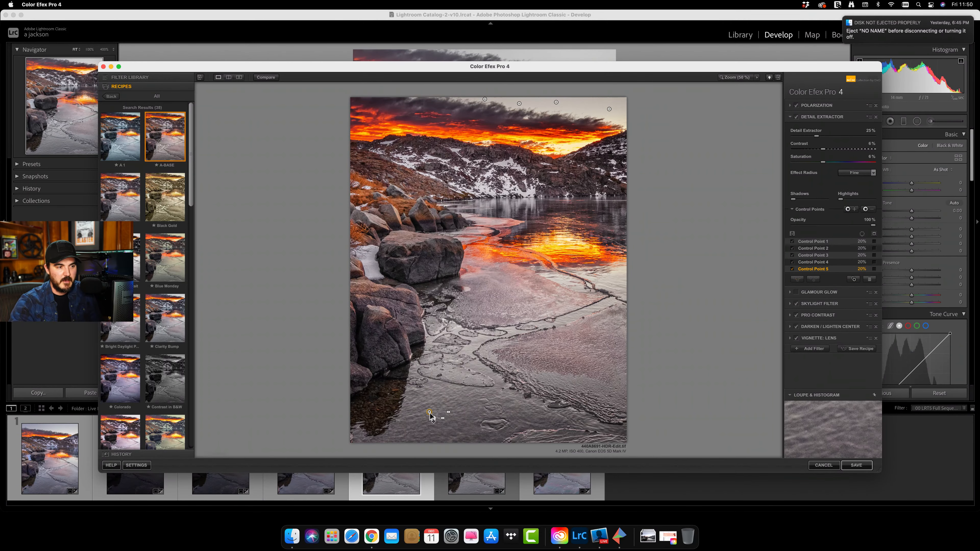
pyautogui.click(870, 210)
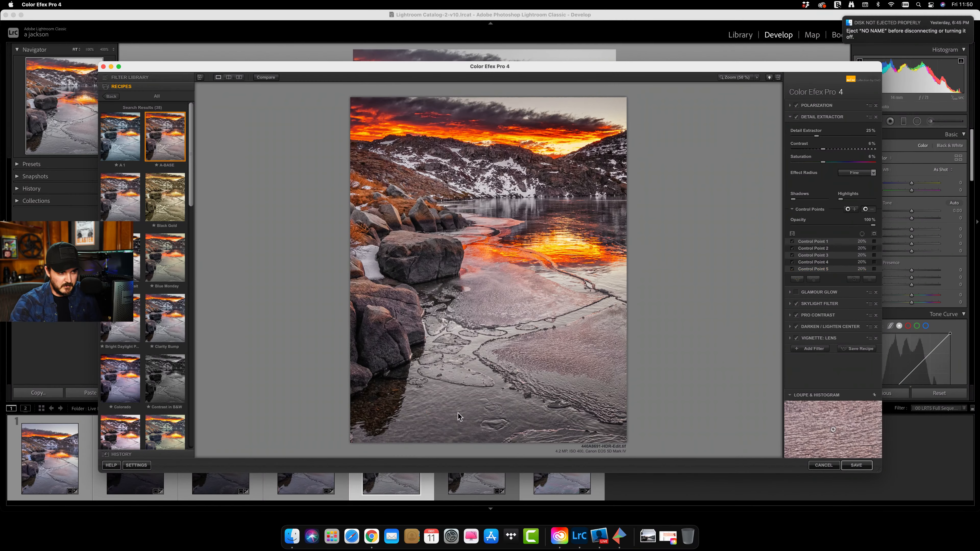
pyautogui.click(476, 435)
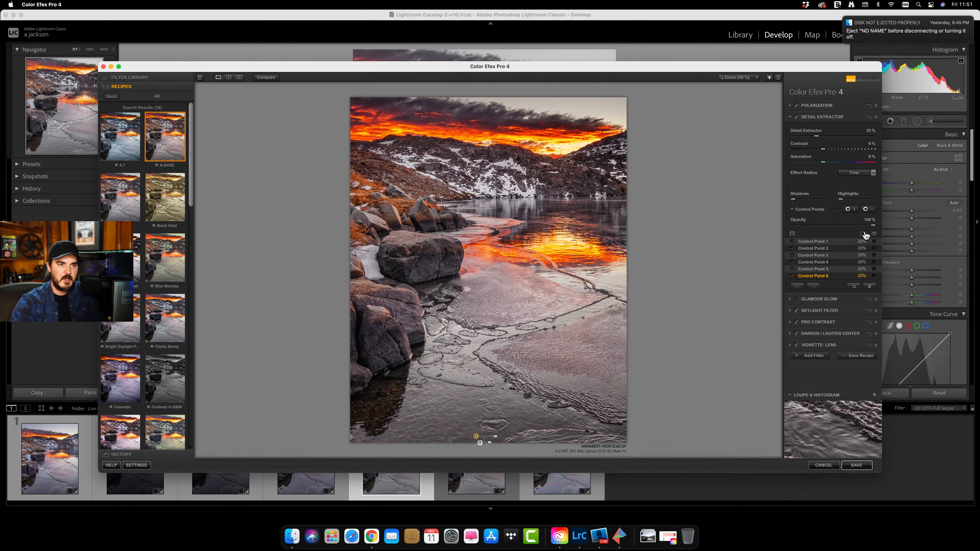
pyautogui.click(870, 210)
pyautogui.click(546, 421)
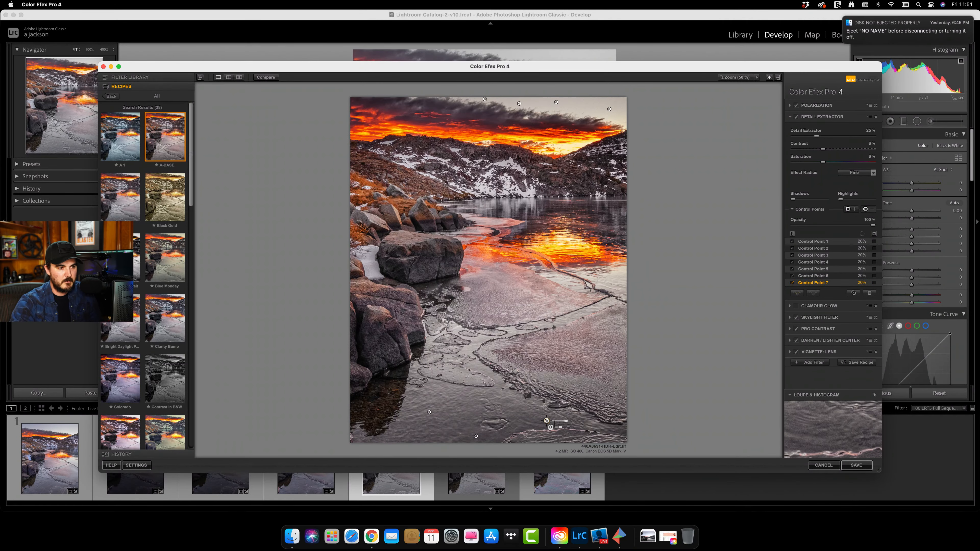
pyautogui.click(869, 209)
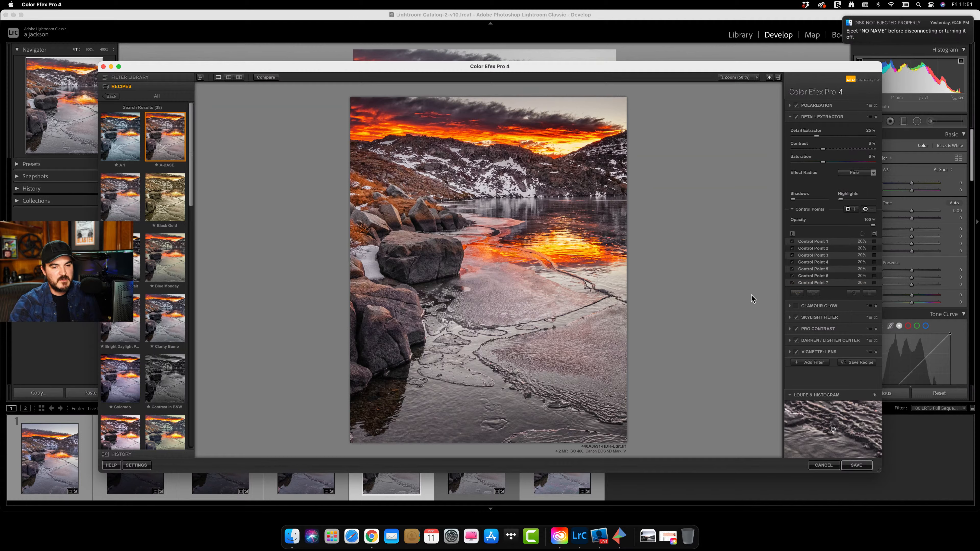
pyautogui.click(594, 425)
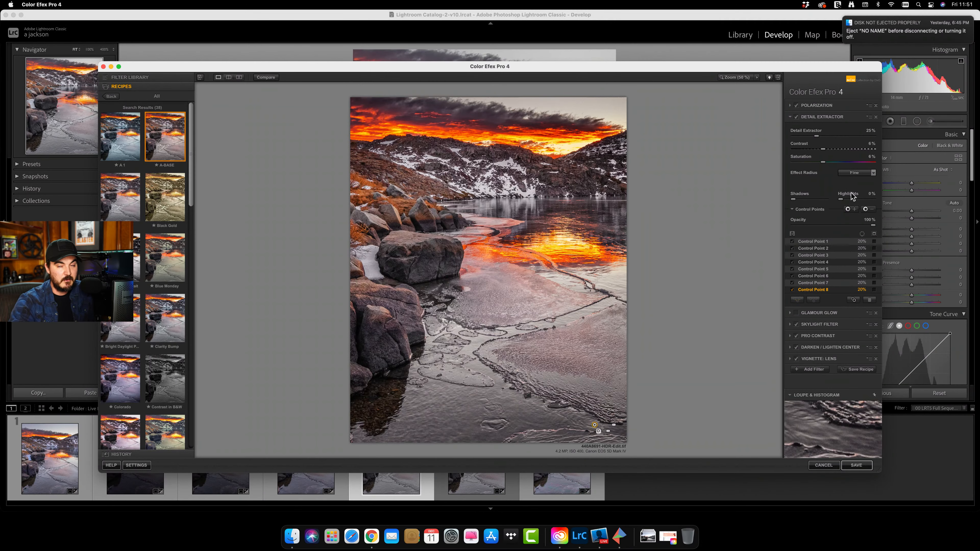
pyautogui.click(865, 210)
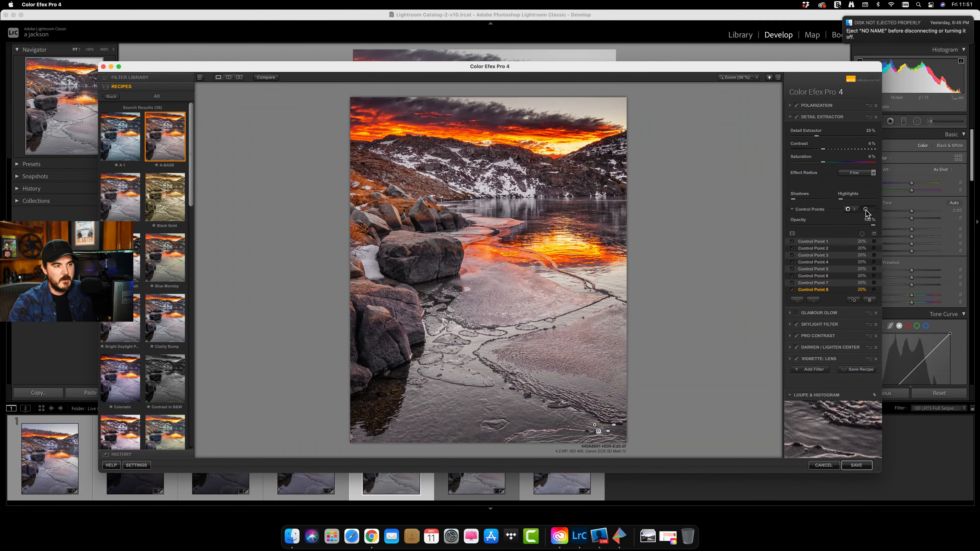
pyautogui.click(462, 398)
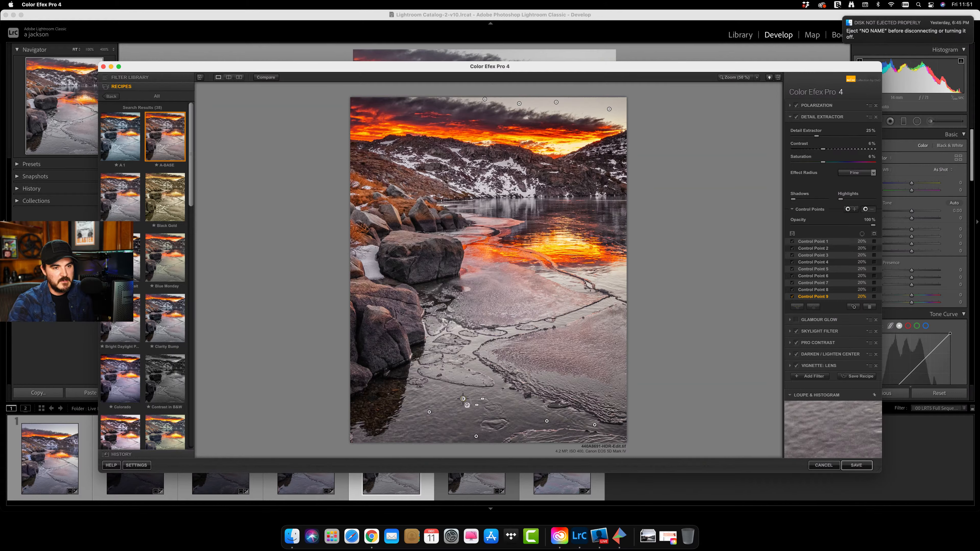
pyautogui.click(865, 210)
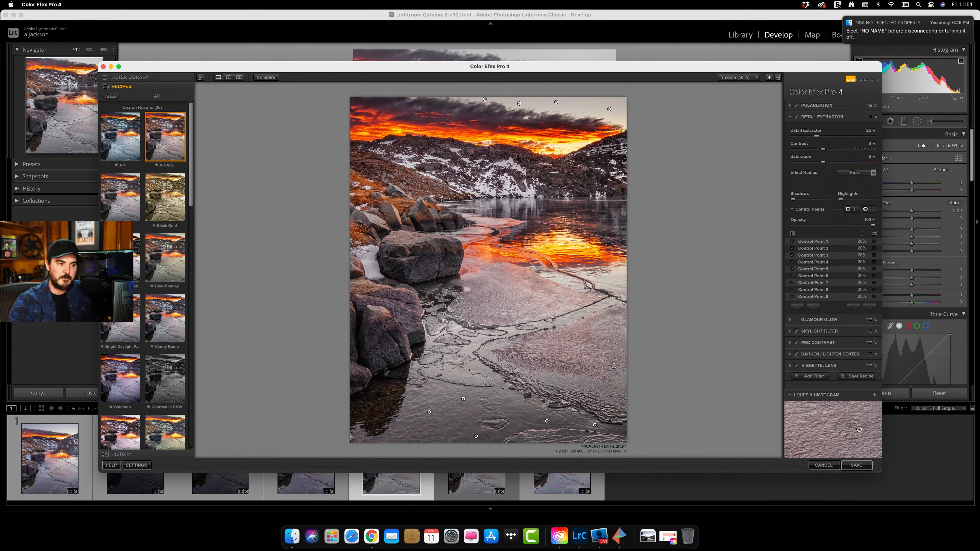
pyautogui.click(573, 434)
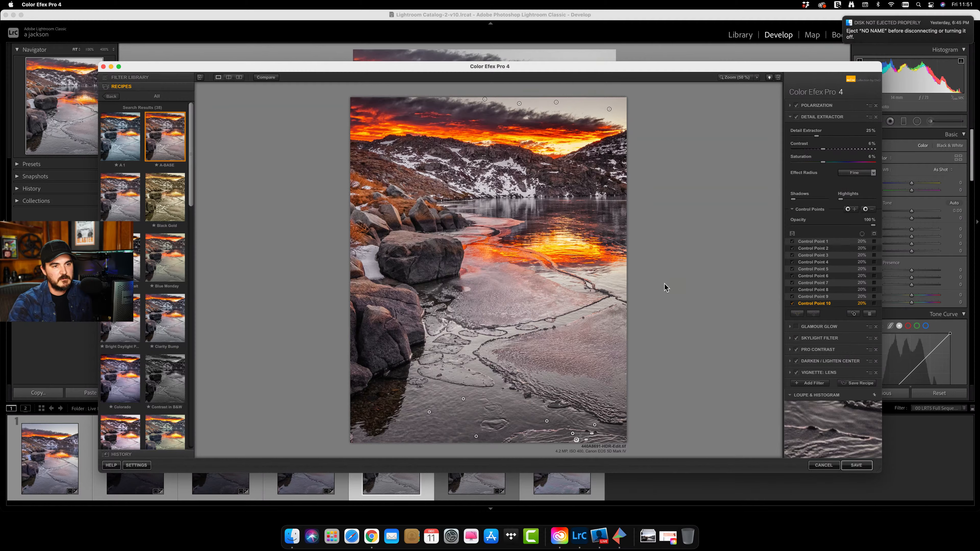
# Compare the photo with and without the Skylight Filter and, after trying stronger values, set its Strength to 19%.
pyautogui.click(819, 336)
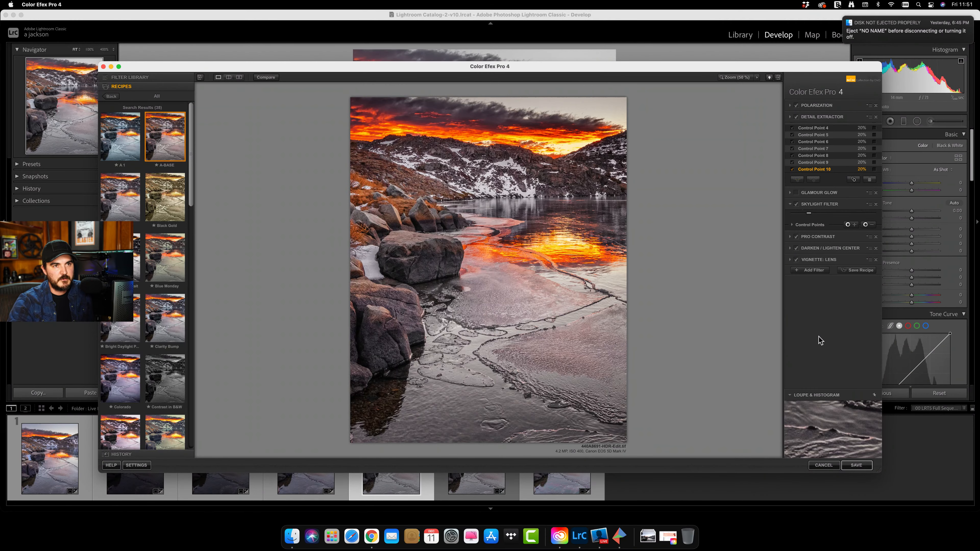
pyautogui.click(796, 140)
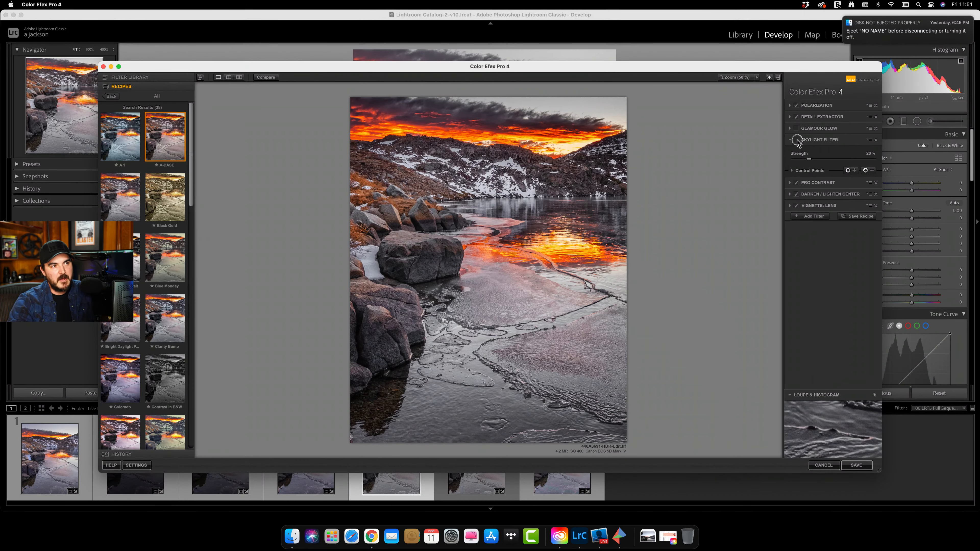
pyautogui.click(796, 140)
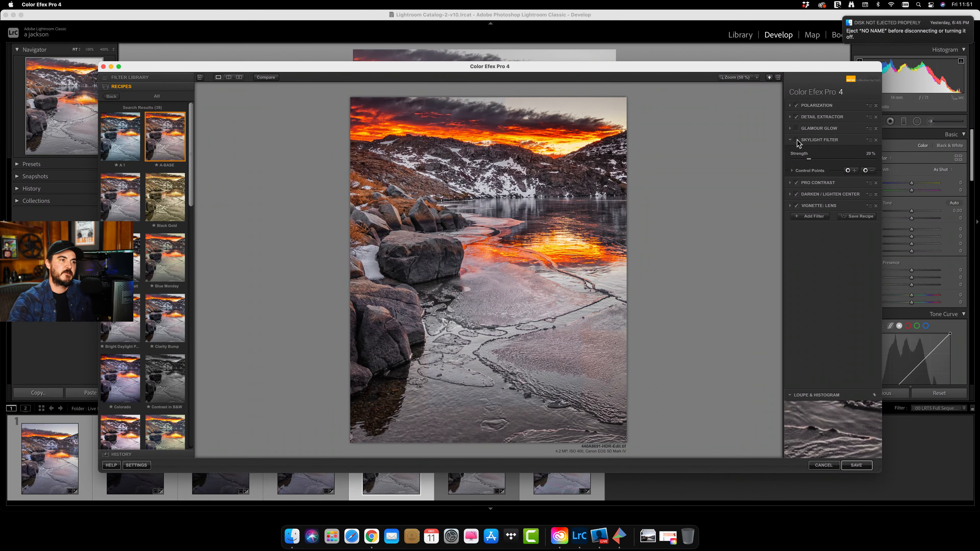
pyautogui.click(796, 140)
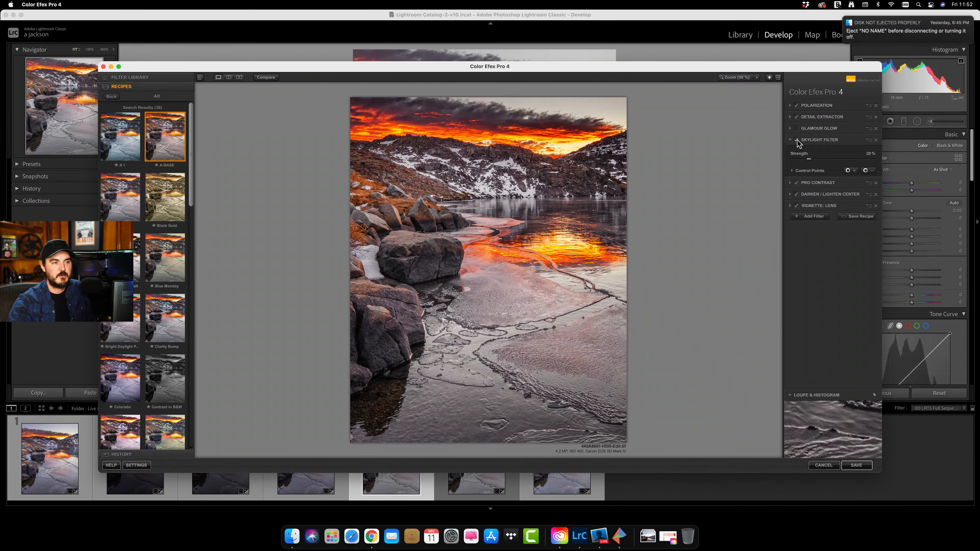
pyautogui.click(796, 140)
pyautogui.click(796, 139)
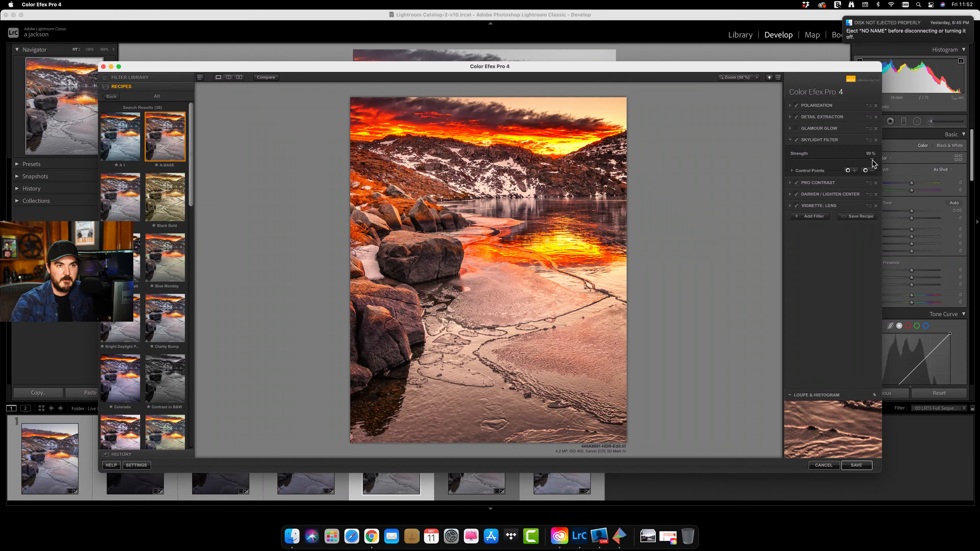
pyautogui.moveTo(872, 160); pyautogui.dragTo(799, 161)
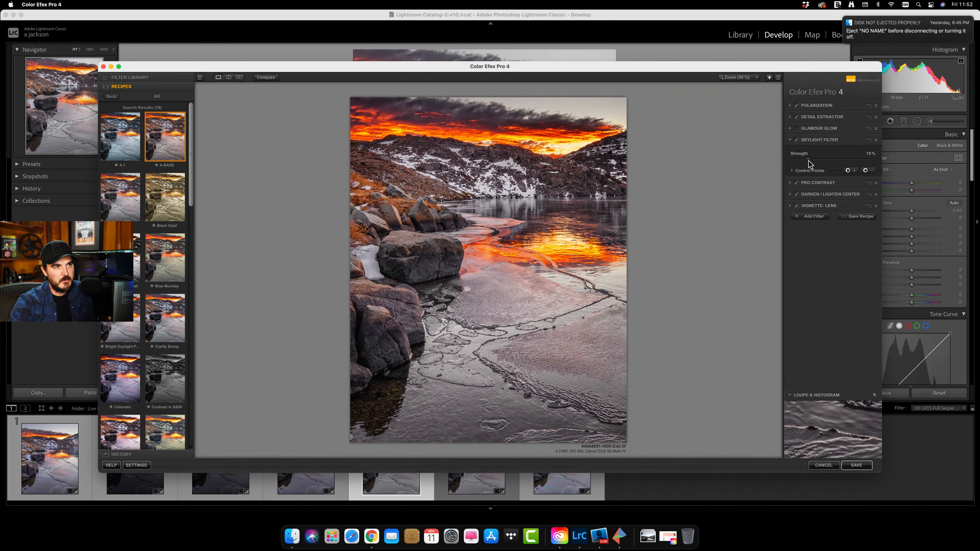
pyautogui.click(809, 160)
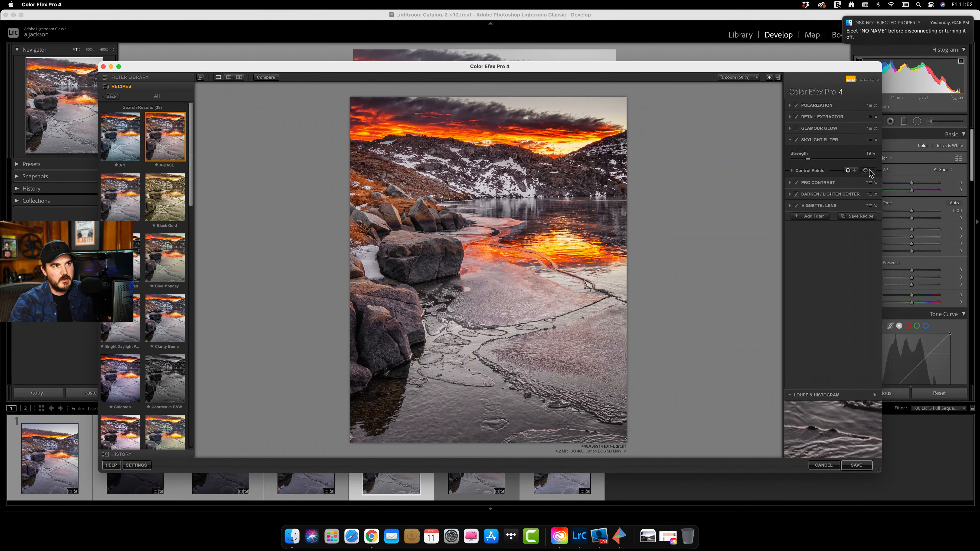
# Add four 0% opacity Skylight Filter control points along the sky's upper edge and one in the dark foreground water.
pyautogui.click(615, 108)
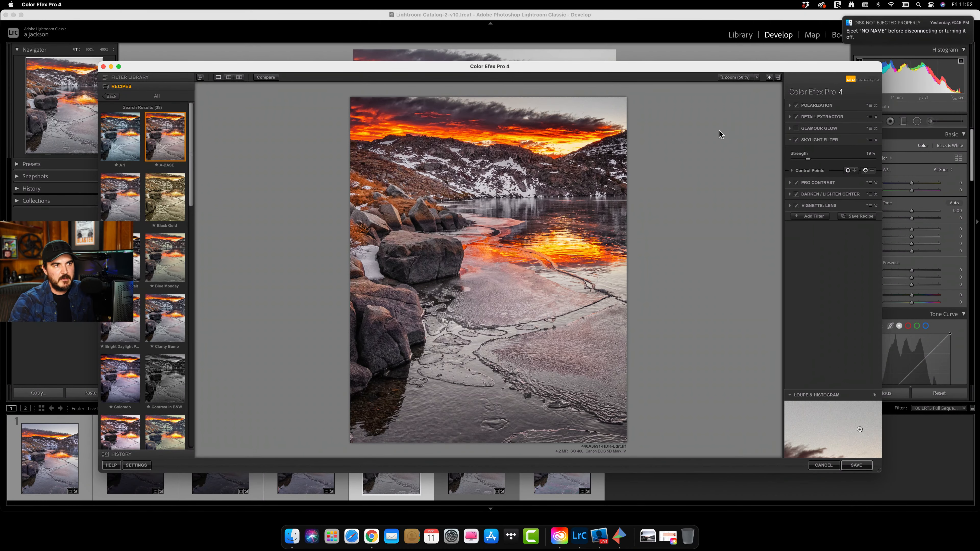
pyautogui.click(565, 105)
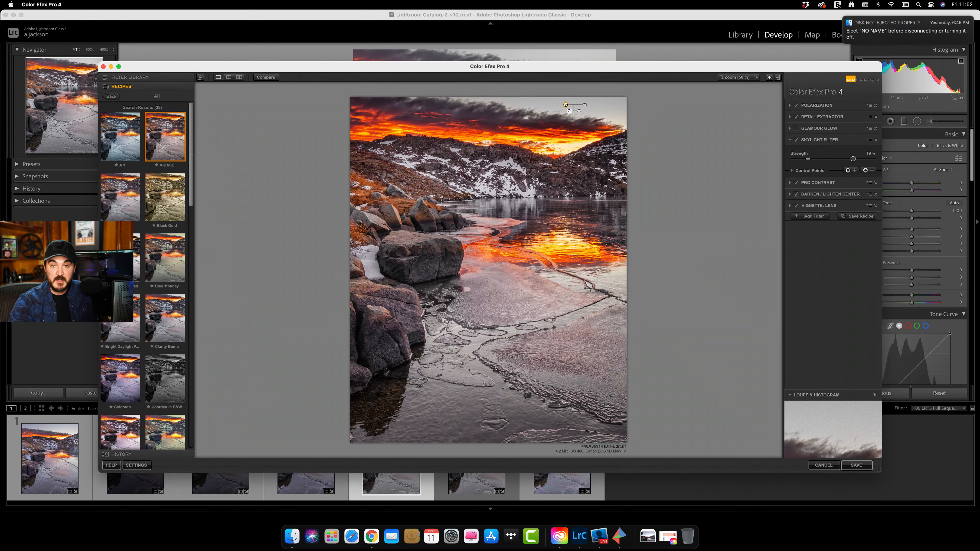
pyautogui.click(867, 171)
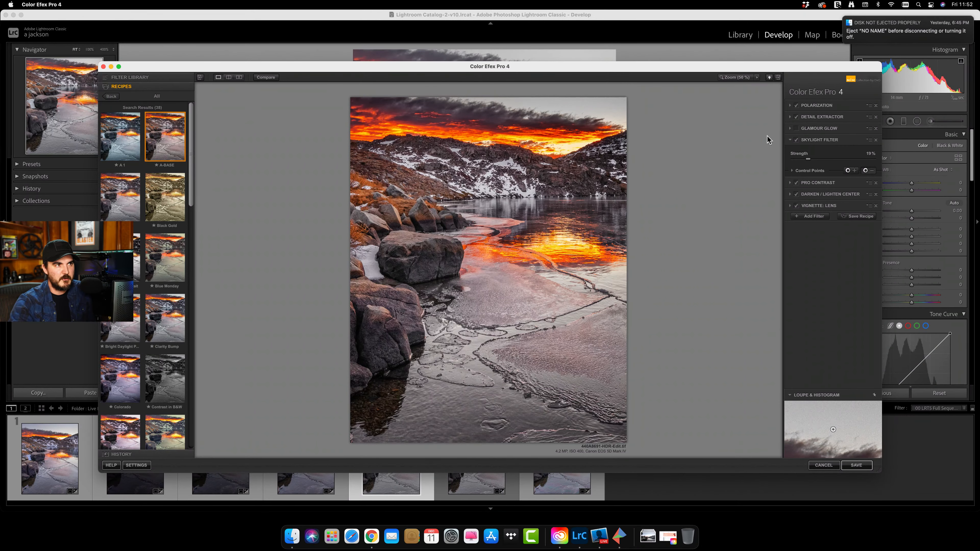
pyautogui.click(523, 102)
pyautogui.click(866, 170)
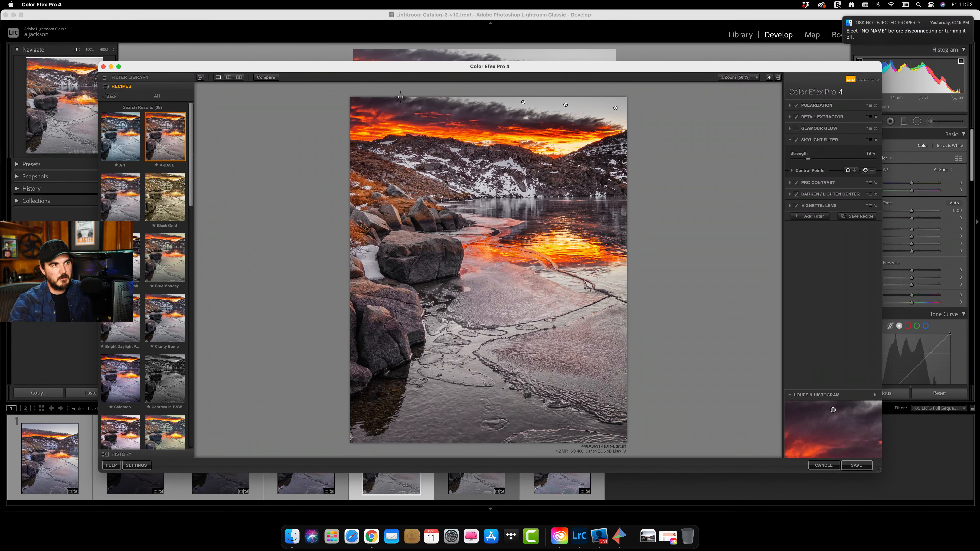
pyautogui.click(489, 98)
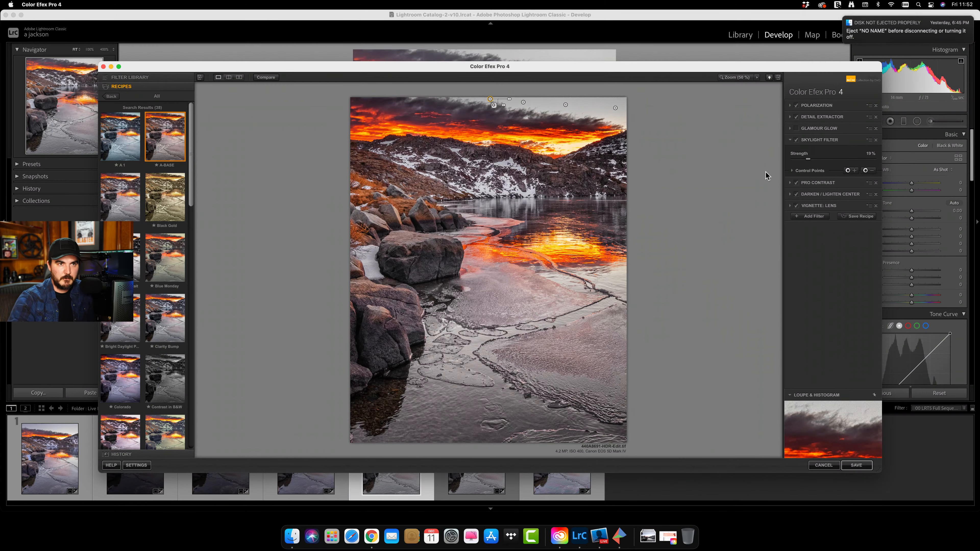
pyautogui.click(870, 170)
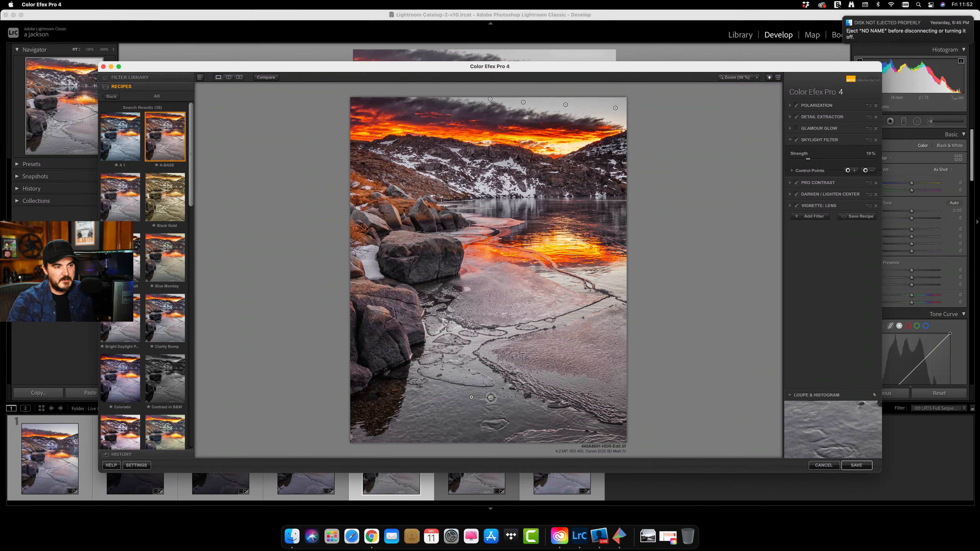
pyautogui.moveTo(490, 397); pyautogui.dragTo(509, 412)
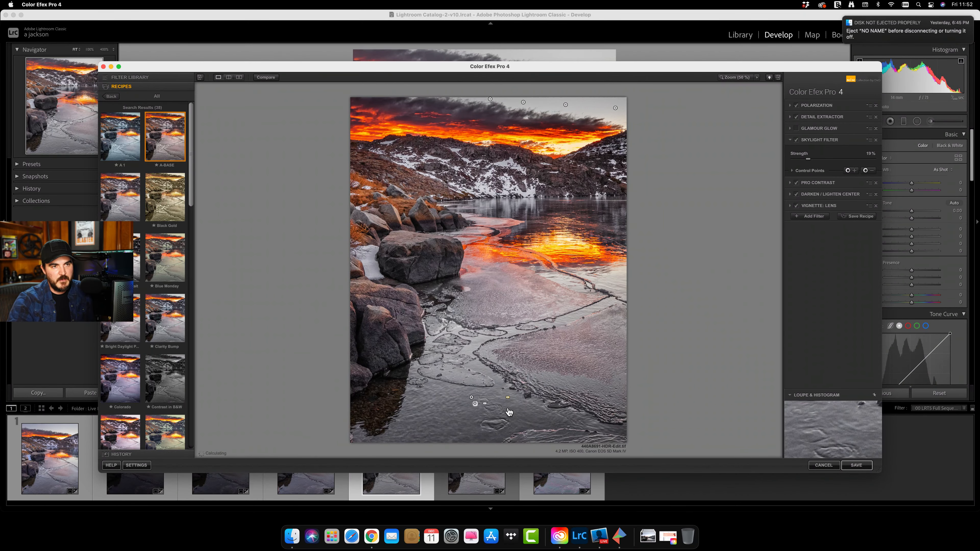
# Add a second Skylight Filter to the filter stack and place it directly below the first one, above Pro Contrast.
pyautogui.click(813, 216)
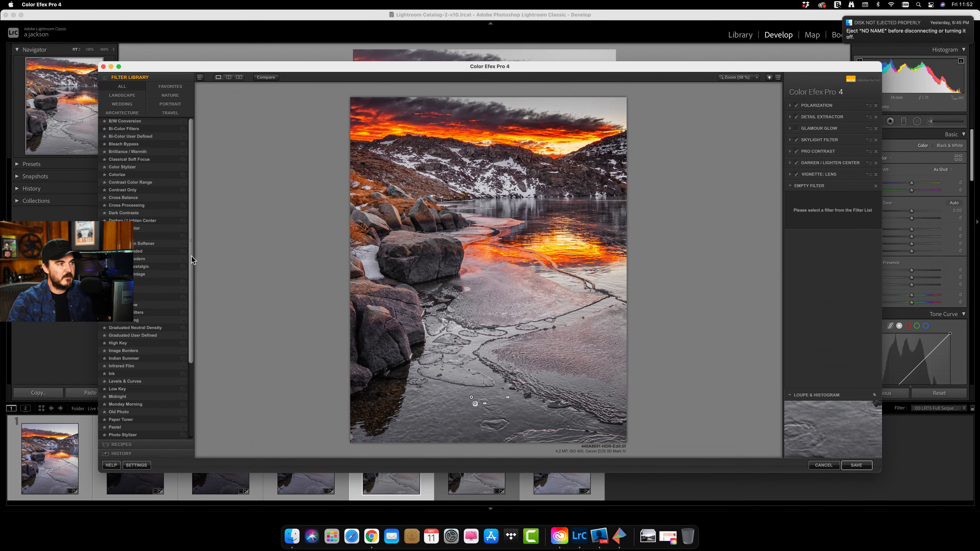
pyautogui.scroll(-5, 183, 369)
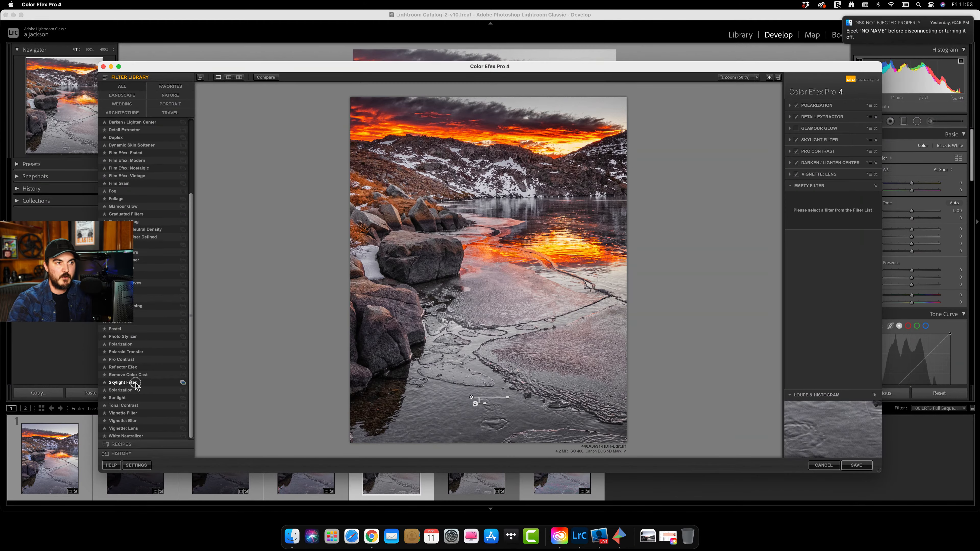
pyautogui.click(122, 382)
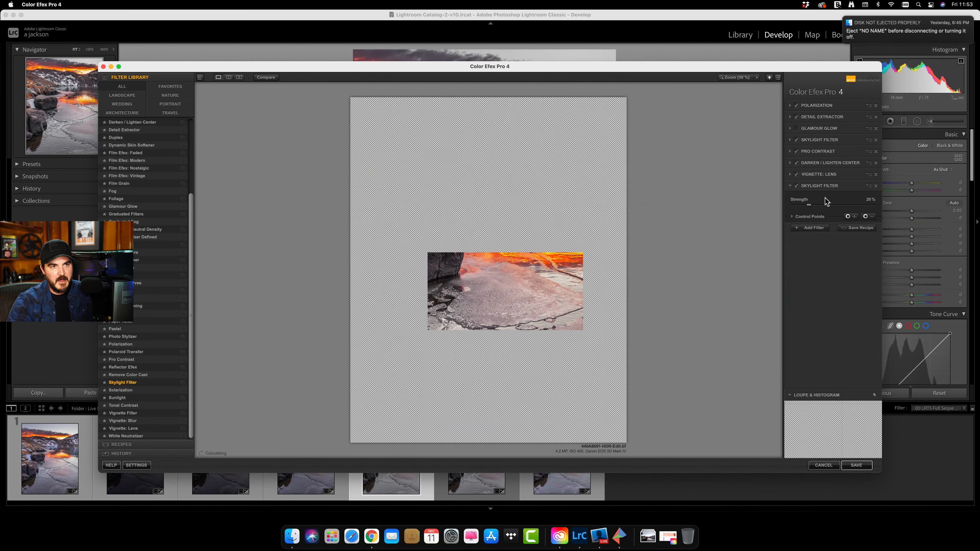
pyautogui.moveTo(823, 186); pyautogui.dragTo(843, 151)
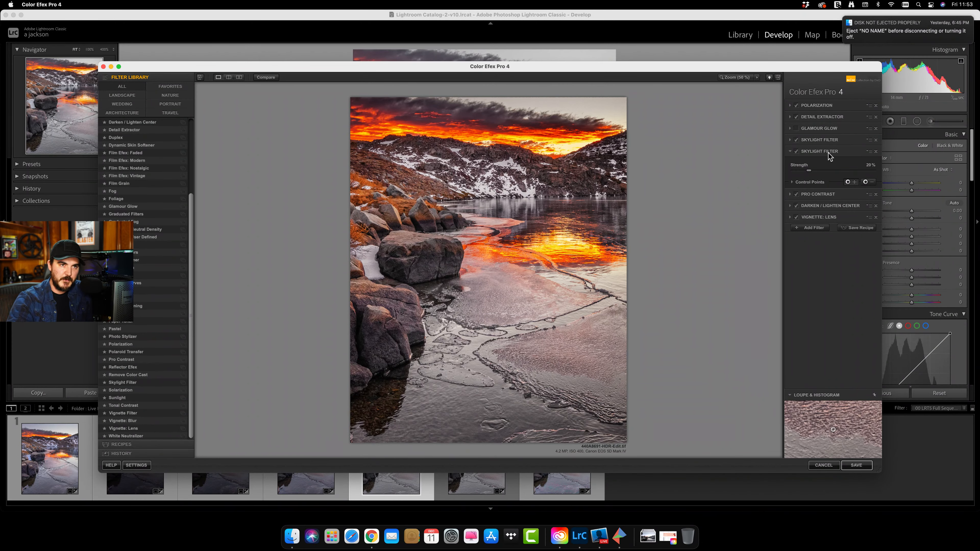
# Add a positive control point to the second Skylight Filter on the glowing orange clouds above the mountains and enlarge its area.
pyautogui.click(850, 181)
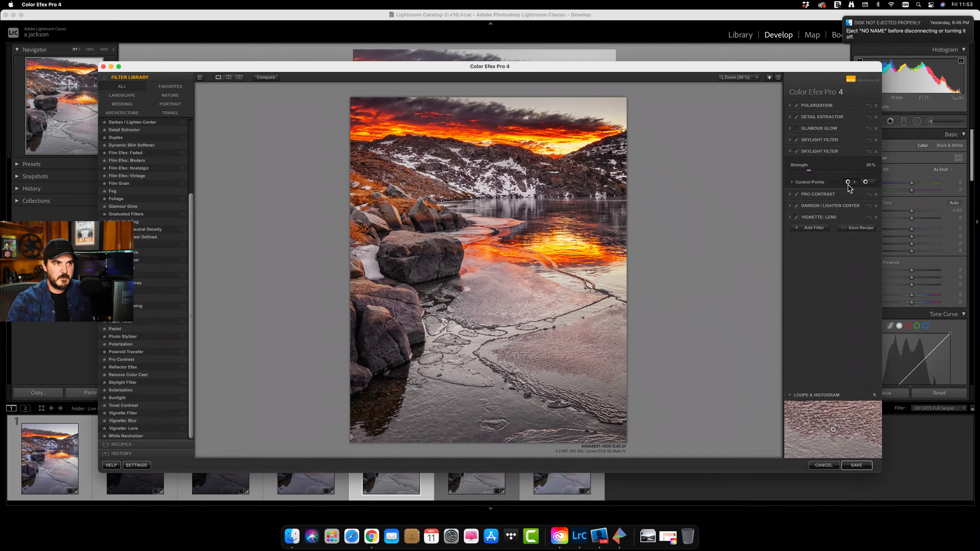
pyautogui.click(537, 133)
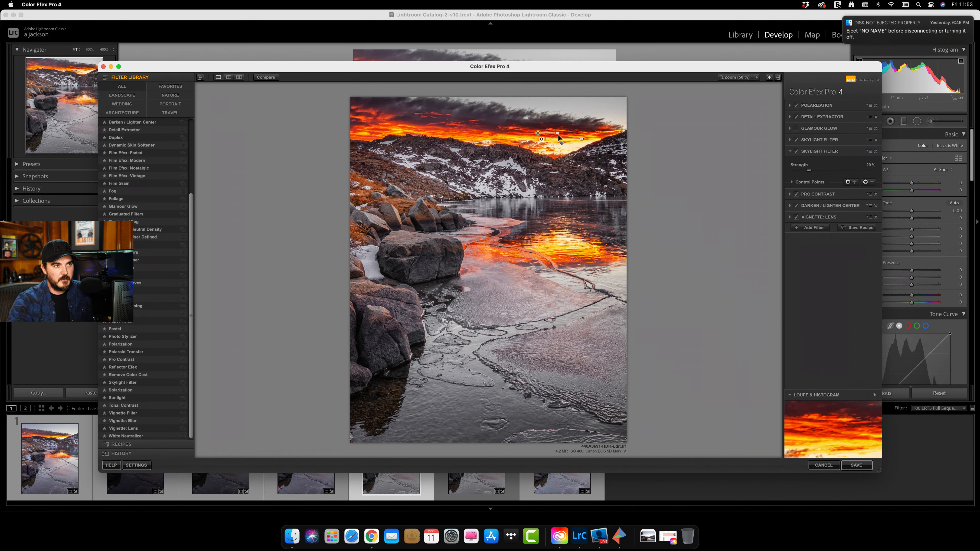
pyautogui.moveTo(557, 134); pyautogui.dragTo(581, 147)
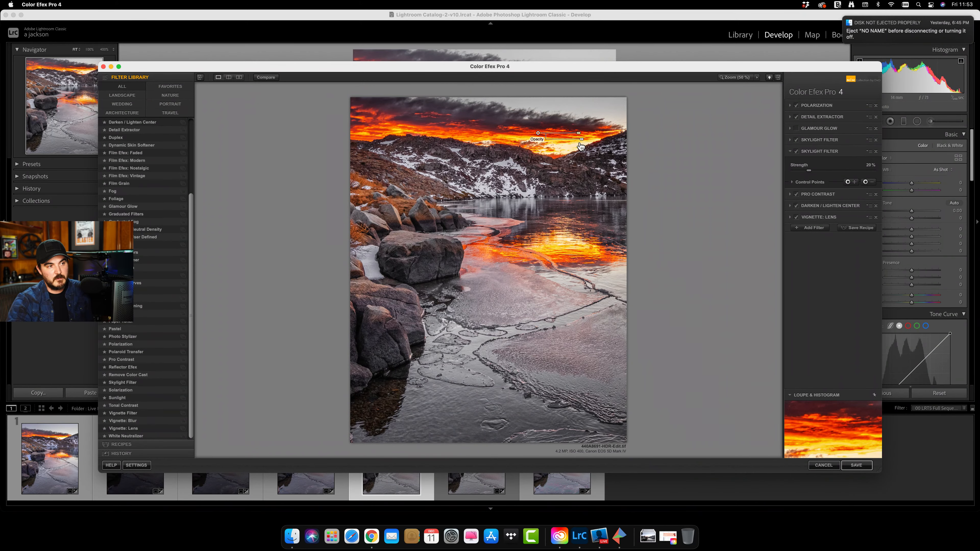
# Turn Glamour Glow back on and add 0% opacity control points for it along the upper edge of the sky.
pyautogui.click(796, 129)
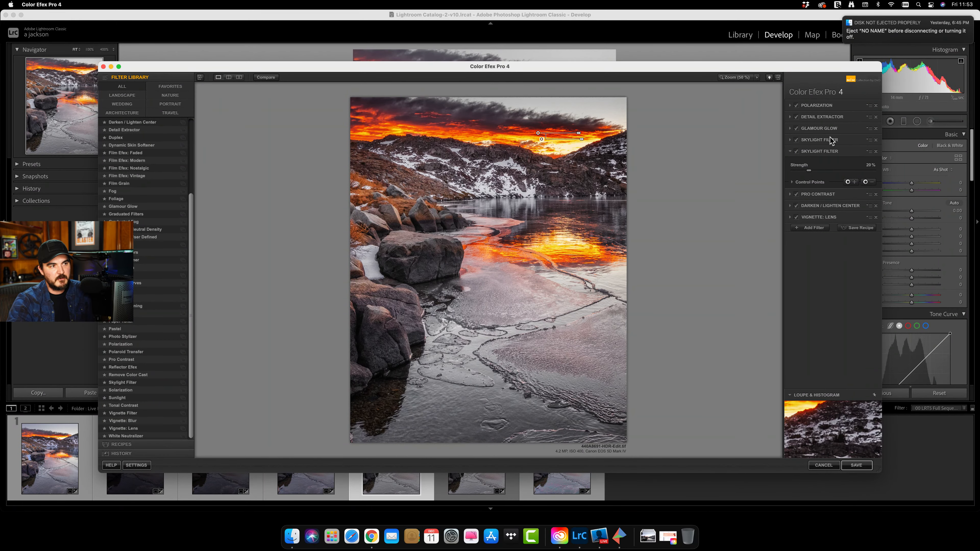
pyautogui.click(828, 129)
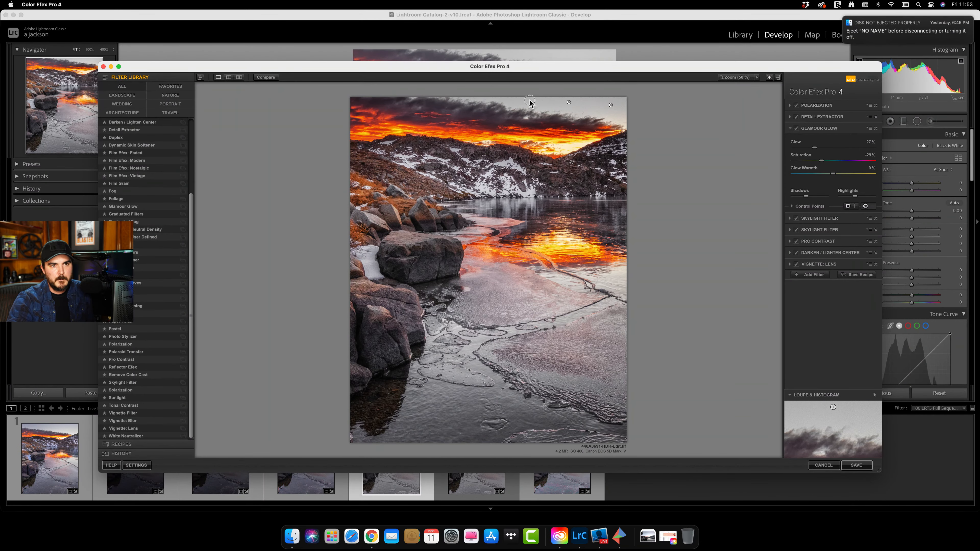
pyautogui.click(866, 207)
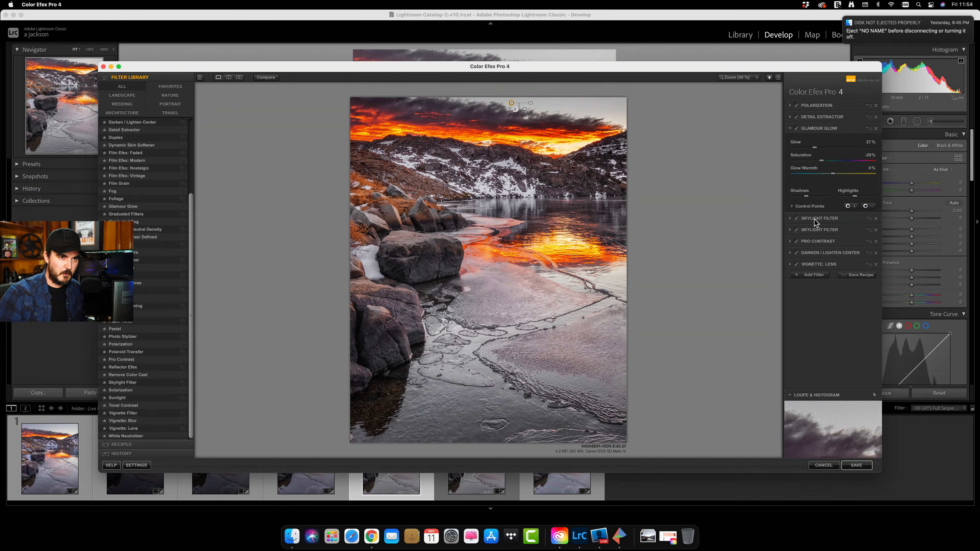
# Add two 0% opacity Pro Contrast control points on the snowy mountain slope beneath the sunset.
pyautogui.click(810, 241)
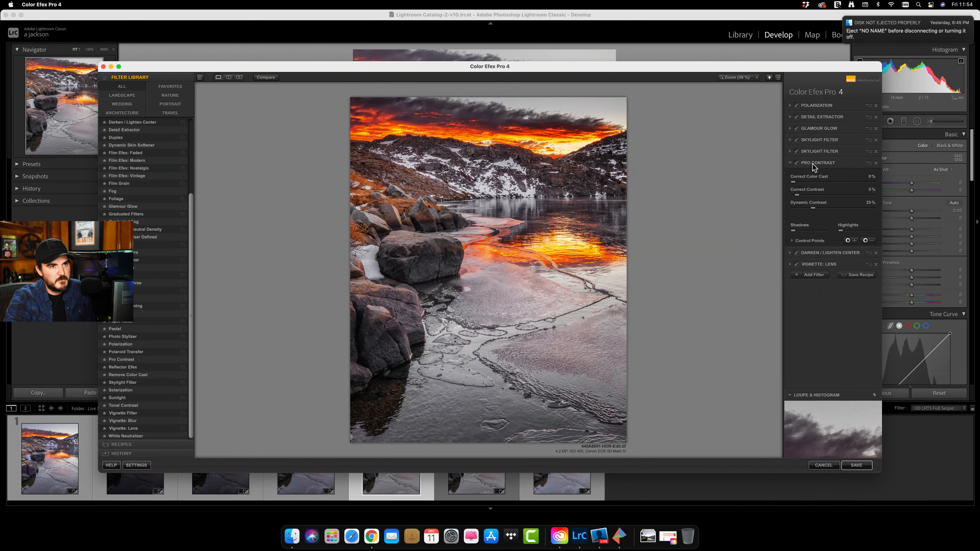
pyautogui.click(866, 240)
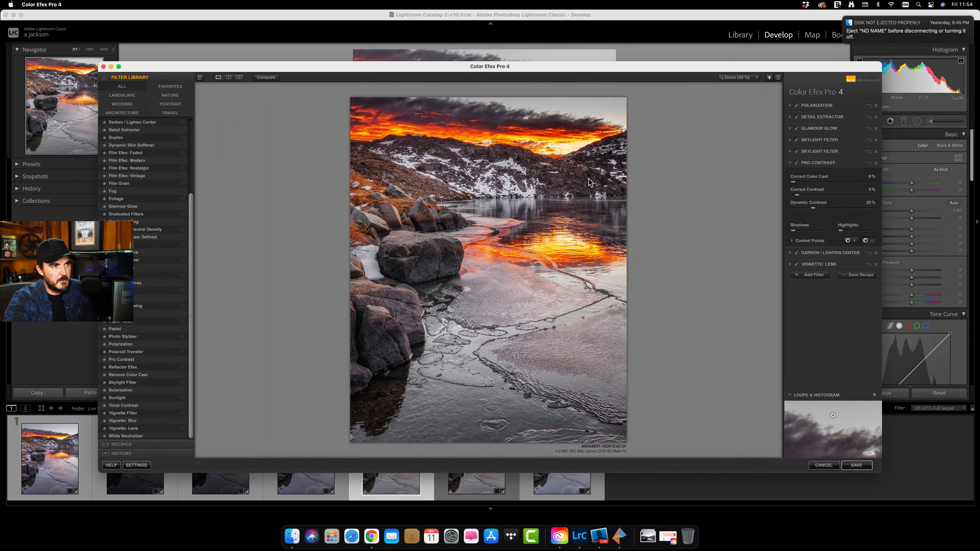
pyautogui.click(497, 158)
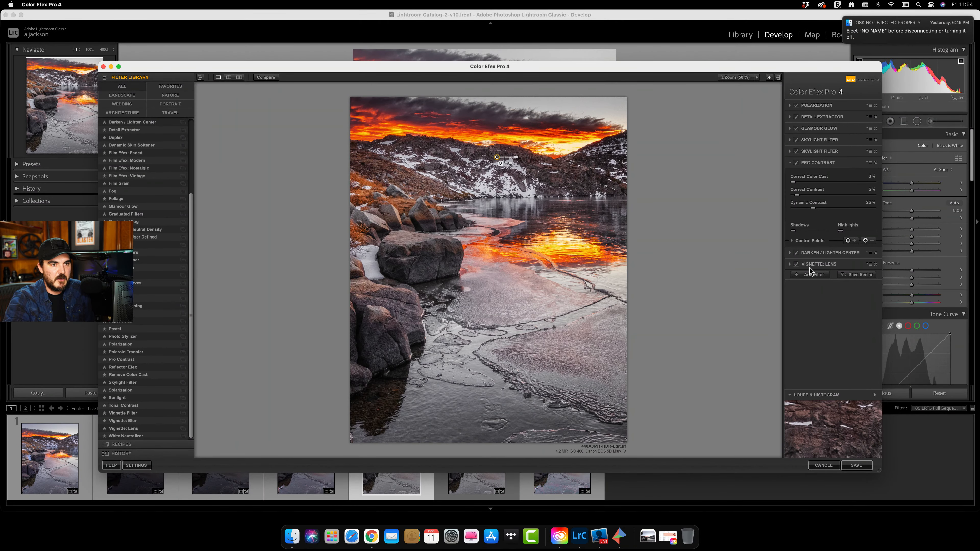
pyautogui.click(865, 240)
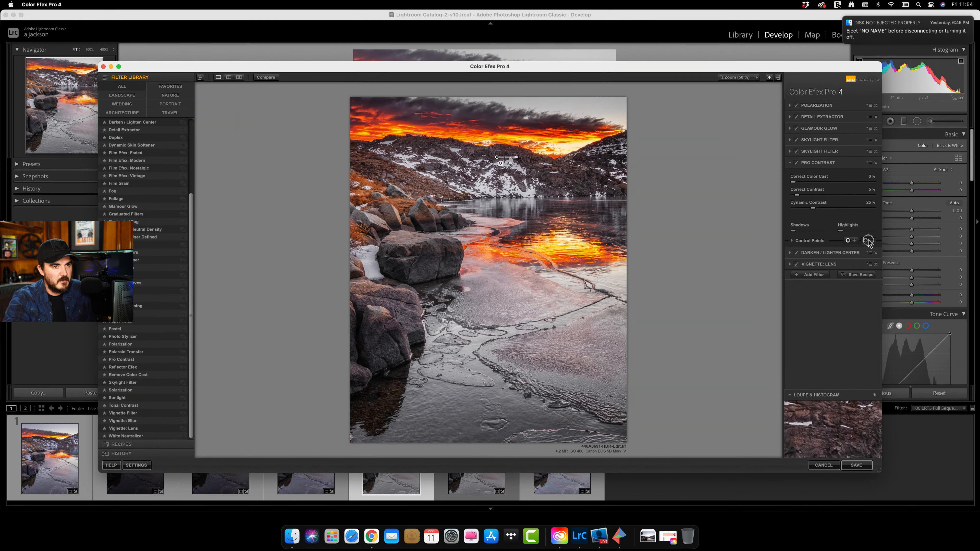
pyautogui.click(560, 164)
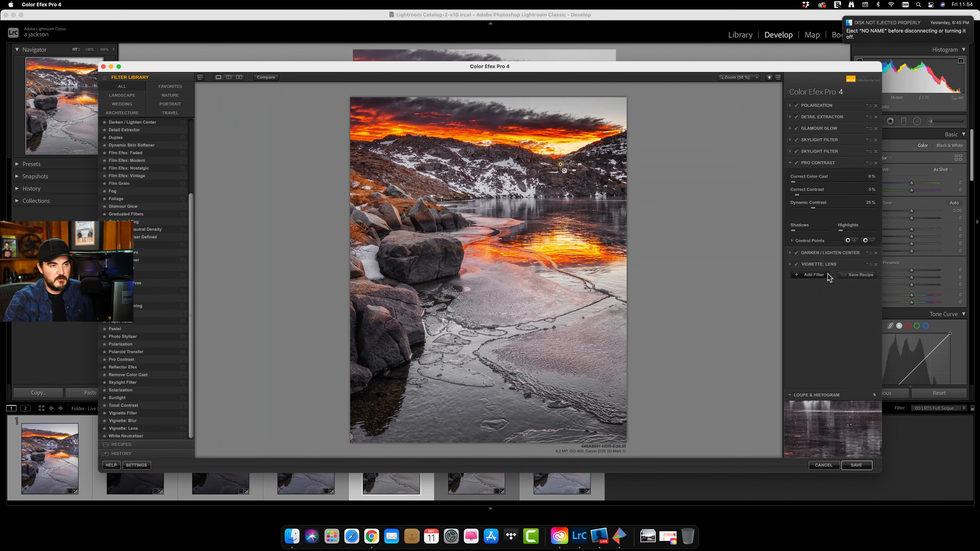
# Compare the photo with and without Darken / Lighten Center and add four 0% opacity control points to it on the hillside, shoreline and foreground rocks.
pyautogui.click(796, 253)
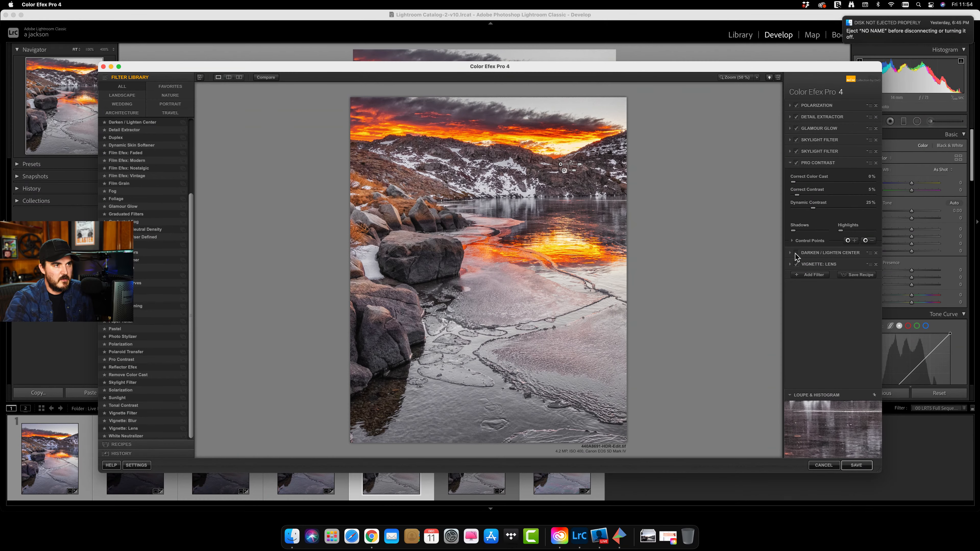
pyautogui.click(796, 253)
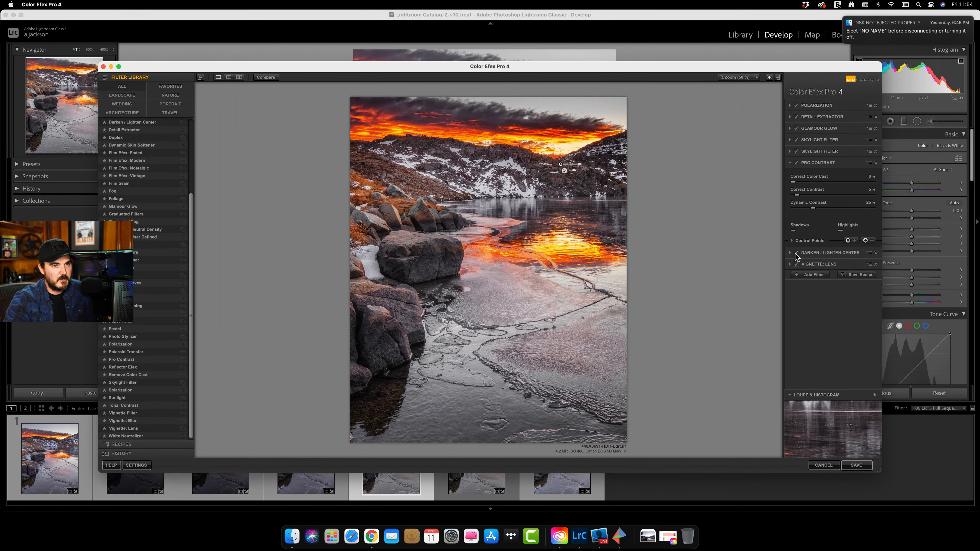
pyautogui.click(815, 252)
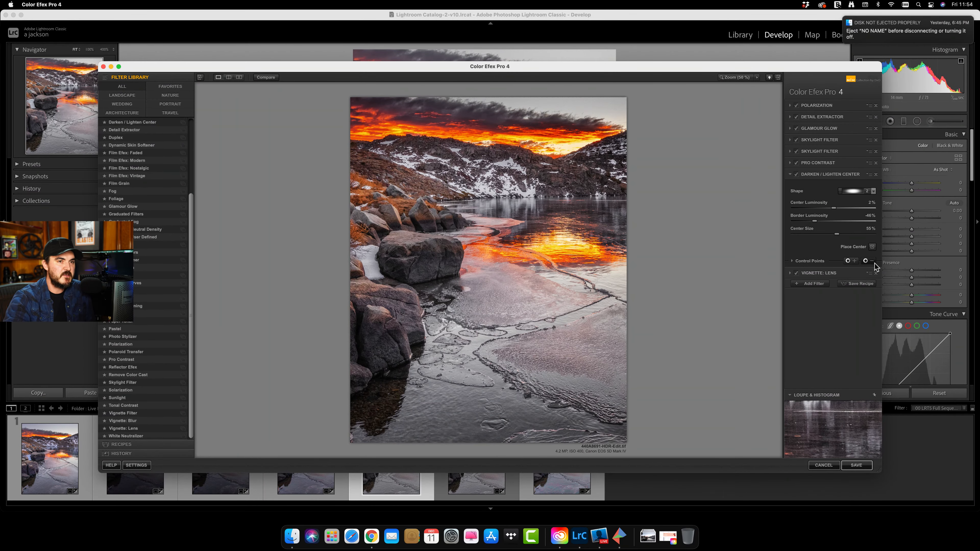
pyautogui.click(871, 262)
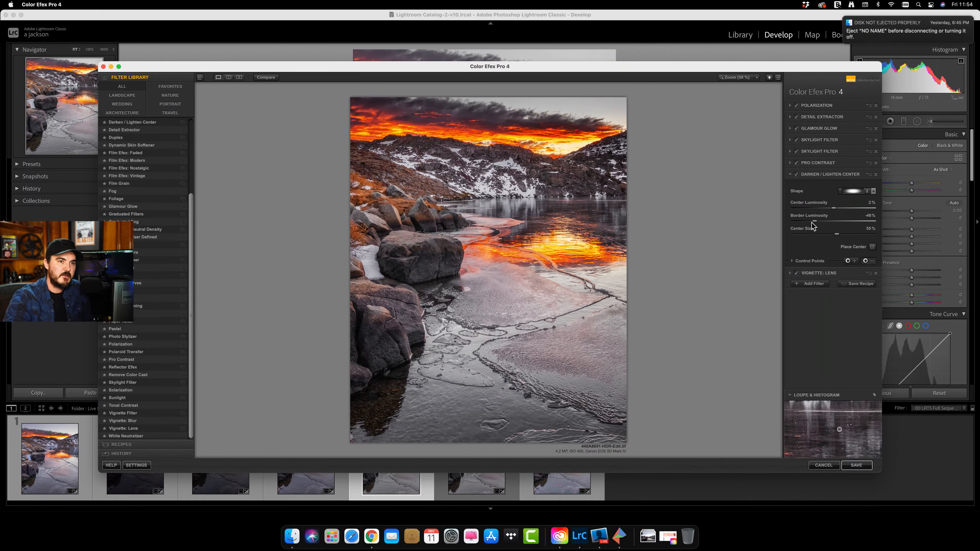
pyautogui.click(383, 172)
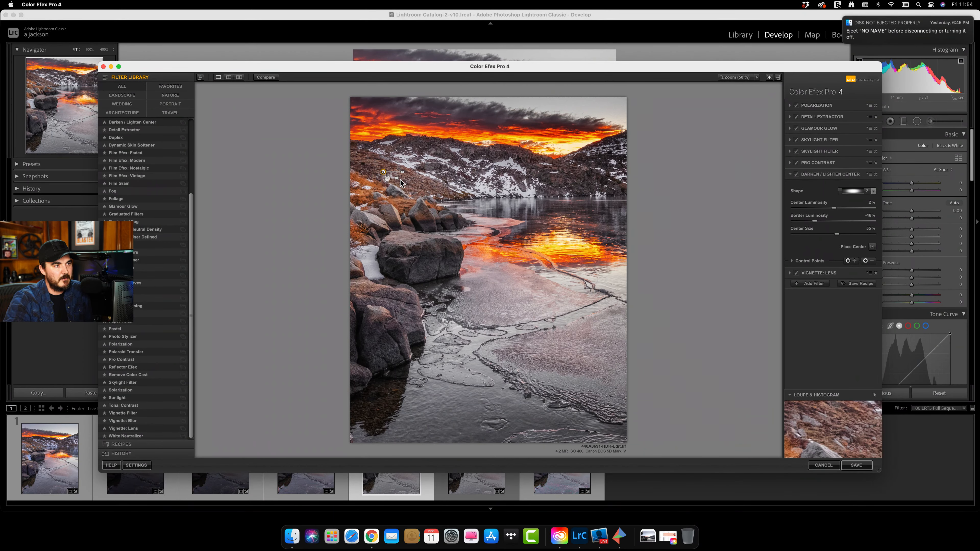
pyautogui.click(868, 262)
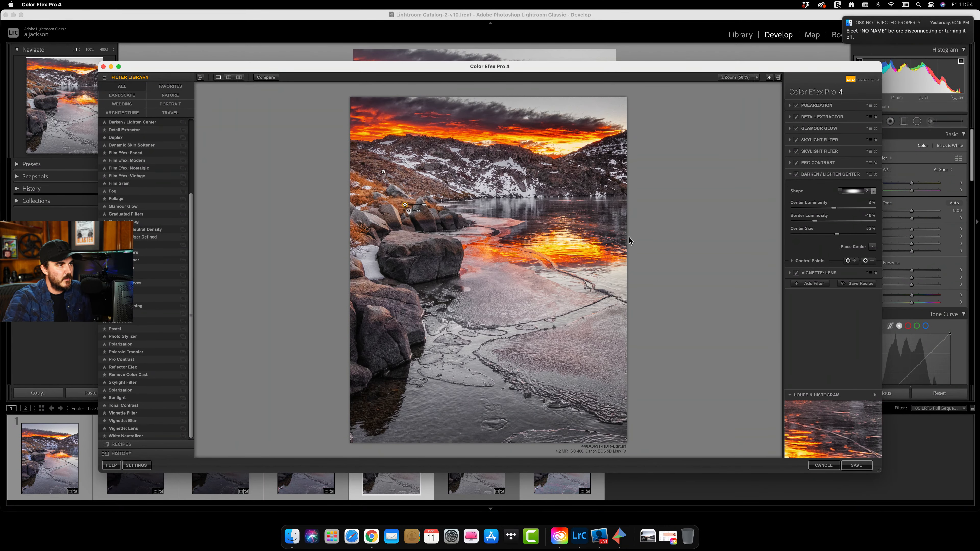
pyautogui.click(383, 172)
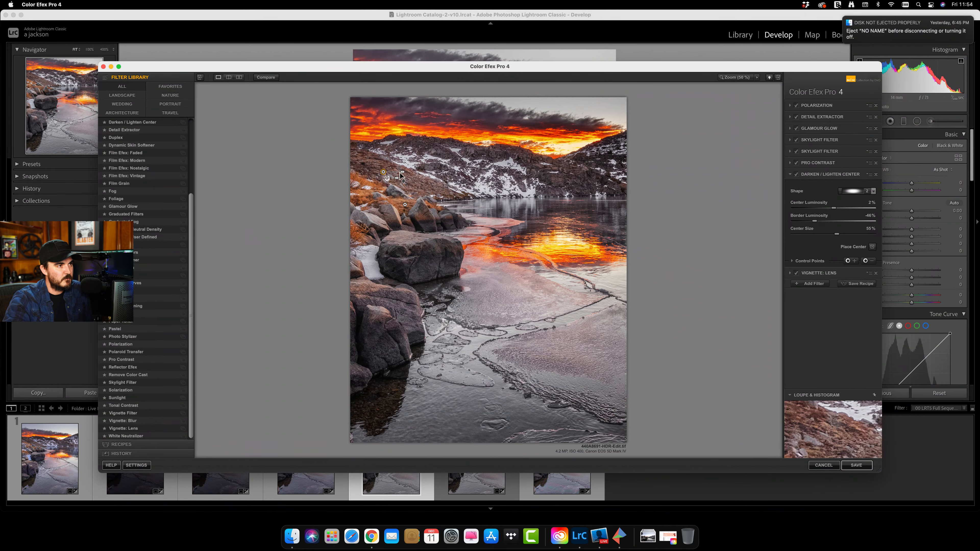
pyautogui.moveTo(402, 172); pyautogui.dragTo(399, 174)
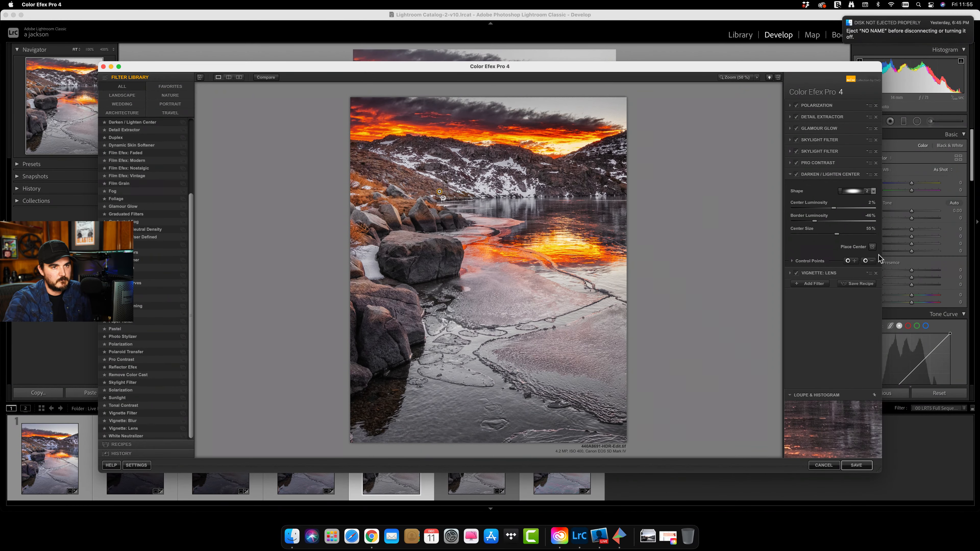
pyautogui.click(868, 262)
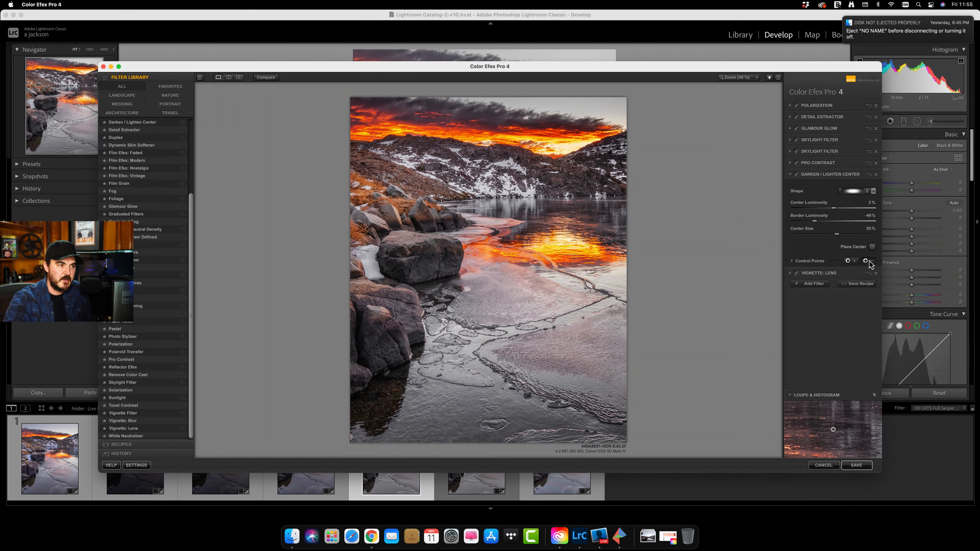
pyautogui.click(381, 344)
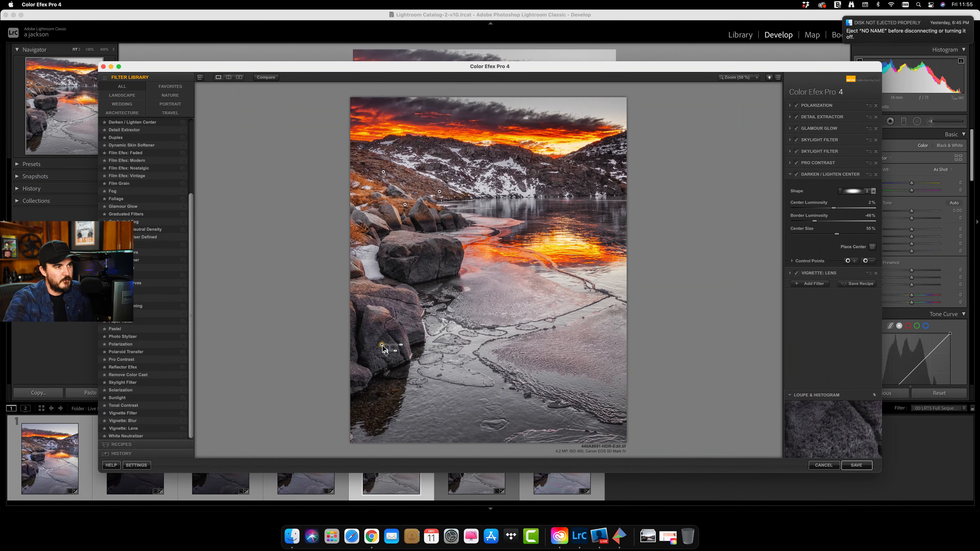
# Add a Graduated Neutral Density filter to the stack and set its Lower Tonality to 7%.
pyautogui.click(814, 283)
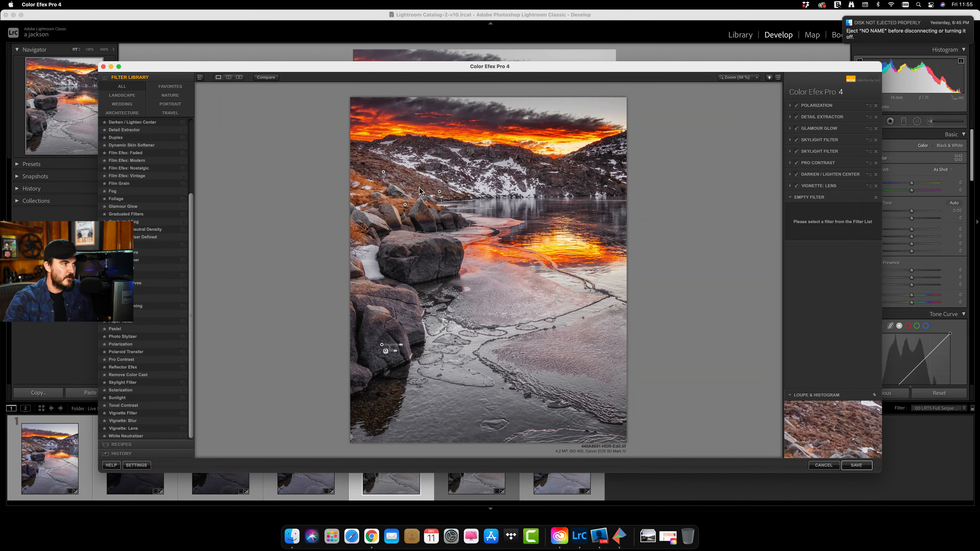
pyautogui.click(155, 229)
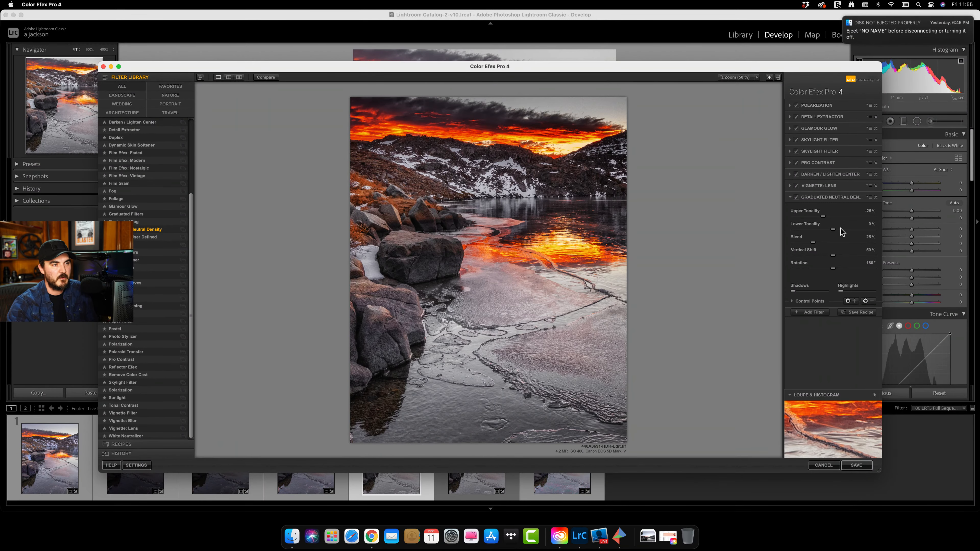
pyautogui.moveTo(833, 229); pyautogui.dragTo(836, 229)
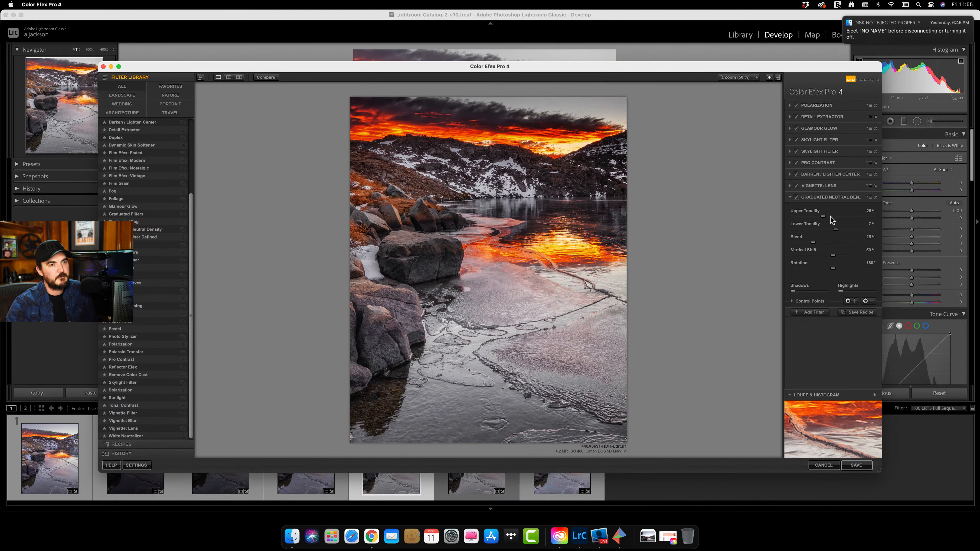
# Set the graduated filter's Upper Tonality to -10% and add two control points for it in the sunset clouds.
pyautogui.click(829, 217)
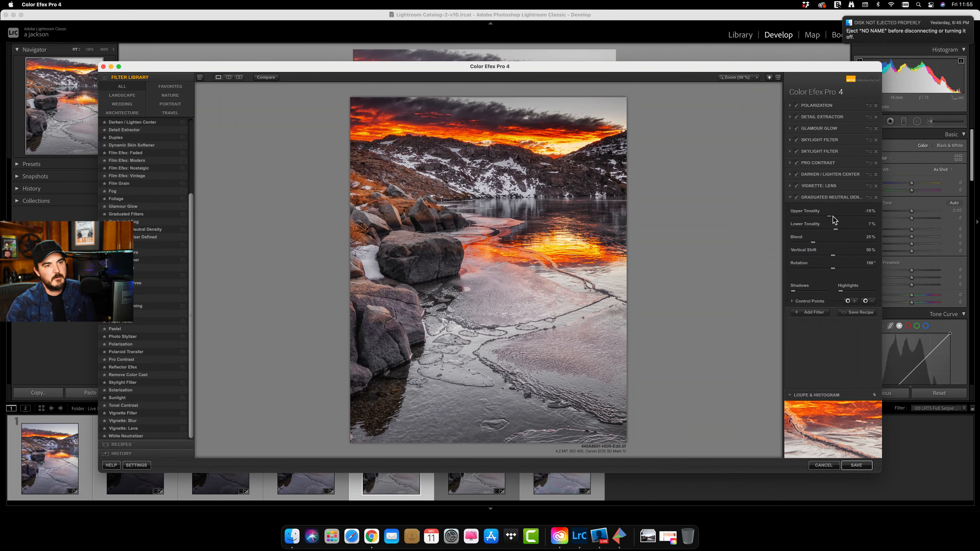
pyautogui.click(830, 217)
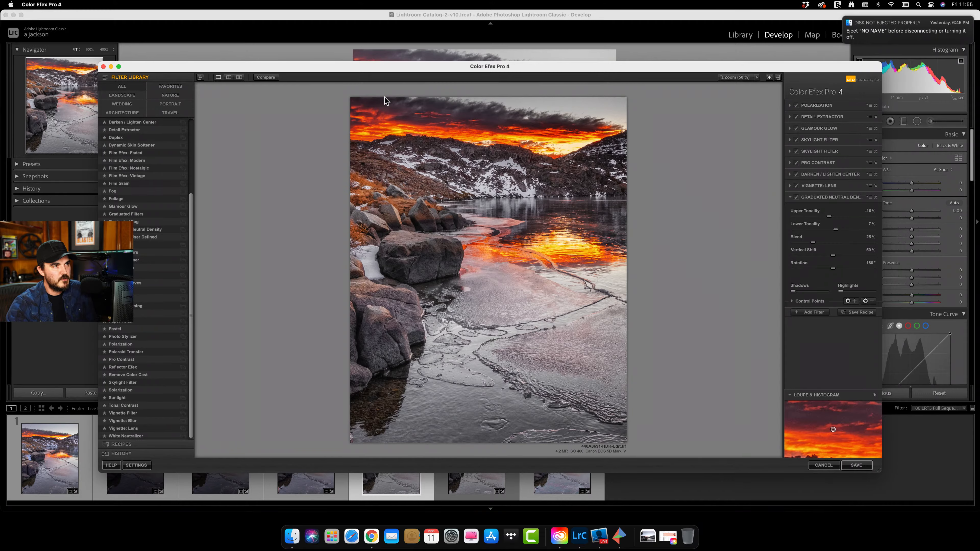
pyautogui.click(423, 127)
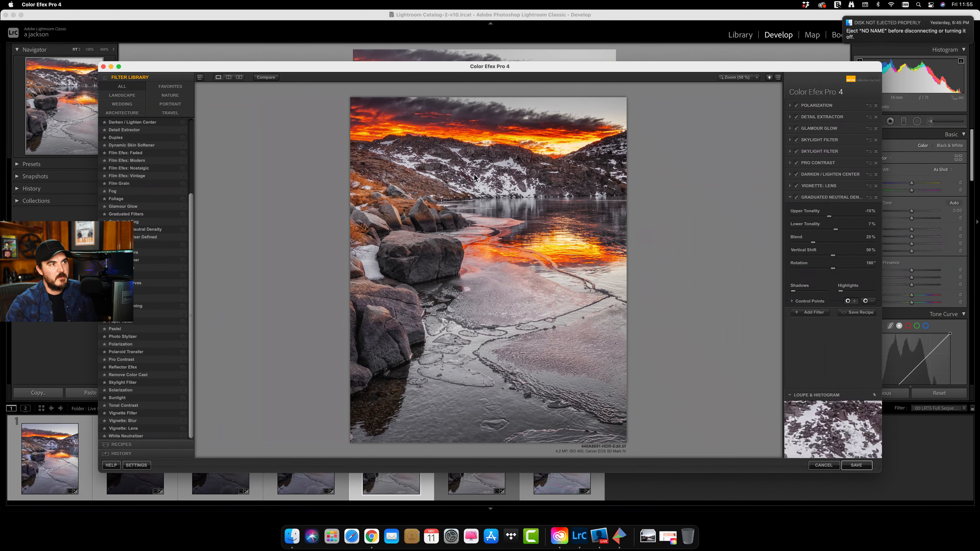
pyautogui.moveTo(423, 128); pyautogui.dragTo(386, 120)
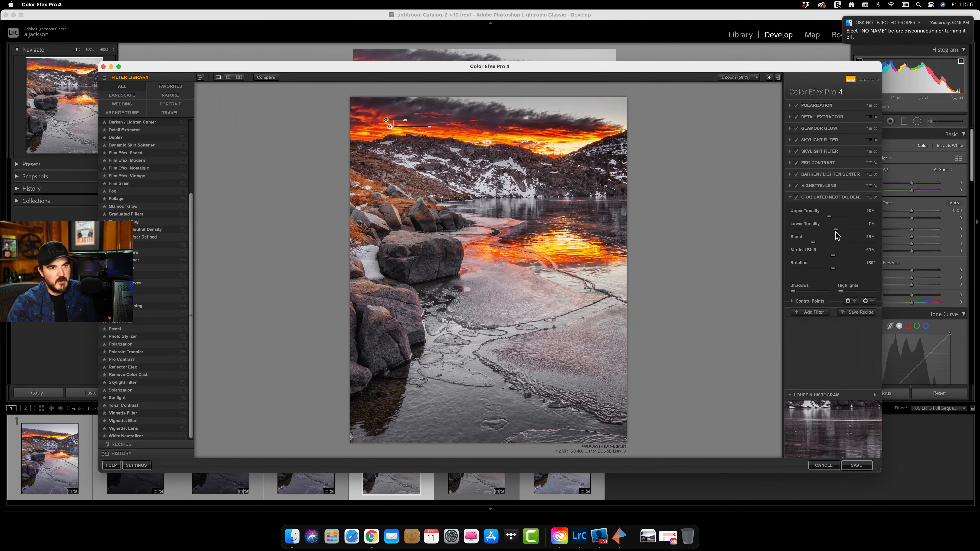
# Raise Lower Tonality to 100% and add a control point with an enlarged radius on the dark foreground ice.
pyautogui.moveTo(835, 229); pyautogui.dragTo(896, 243)
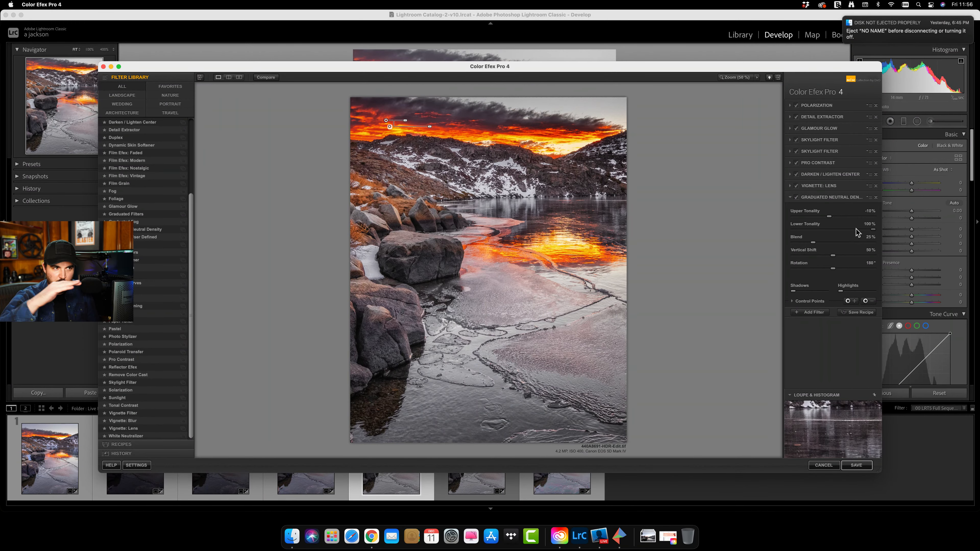
pyautogui.moveTo(855, 230); pyautogui.dragTo(883, 233)
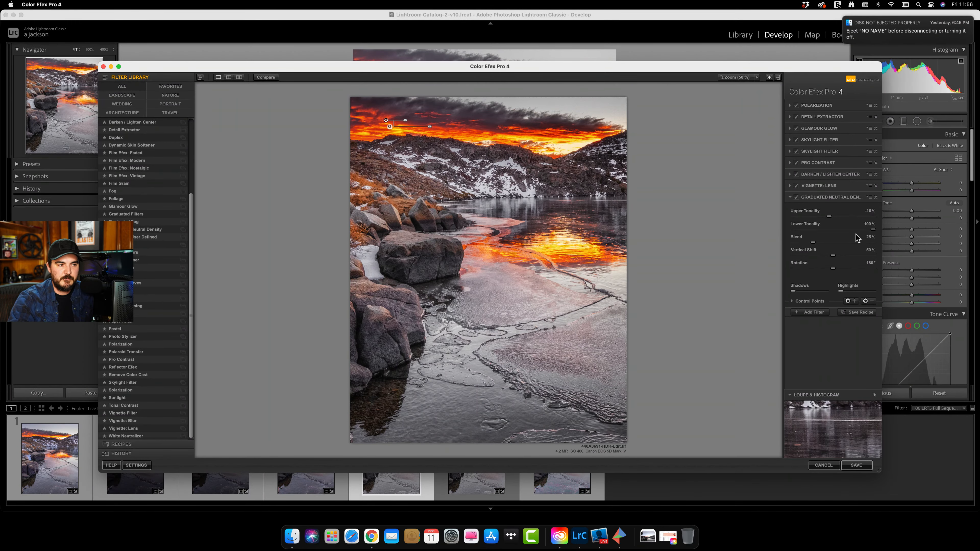
pyautogui.click(856, 300)
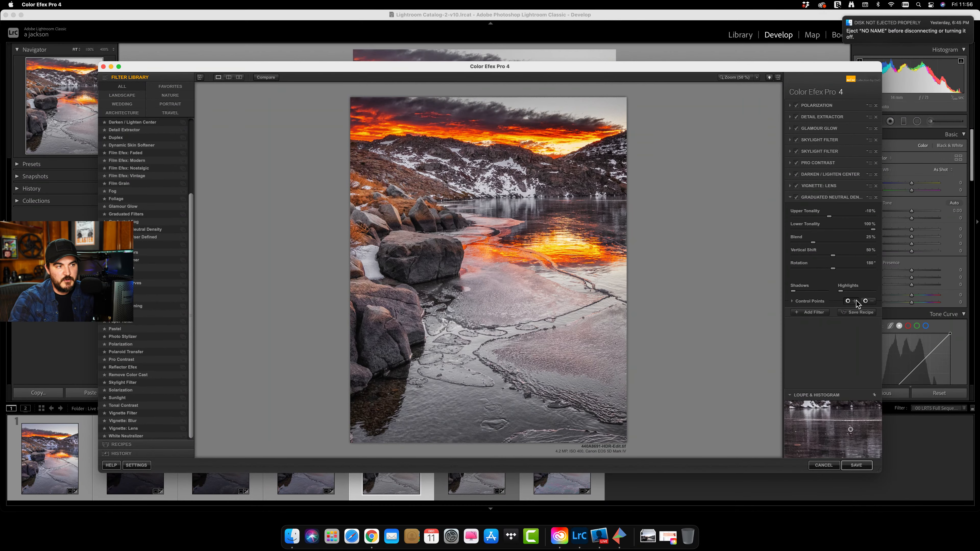
pyautogui.click(465, 398)
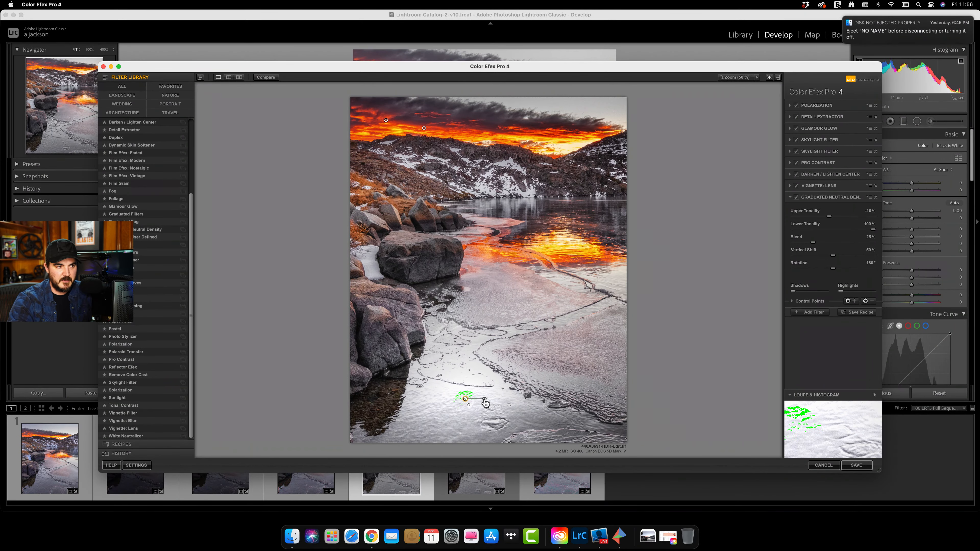
pyautogui.moveTo(484, 399)
pyautogui.mouseDown()
pyautogui.moveTo(503, 408)
pyautogui.moveTo(479, 404)
pyautogui.moveTo(525, 421)
pyautogui.moveTo(497, 403)
pyautogui.mouseUp()
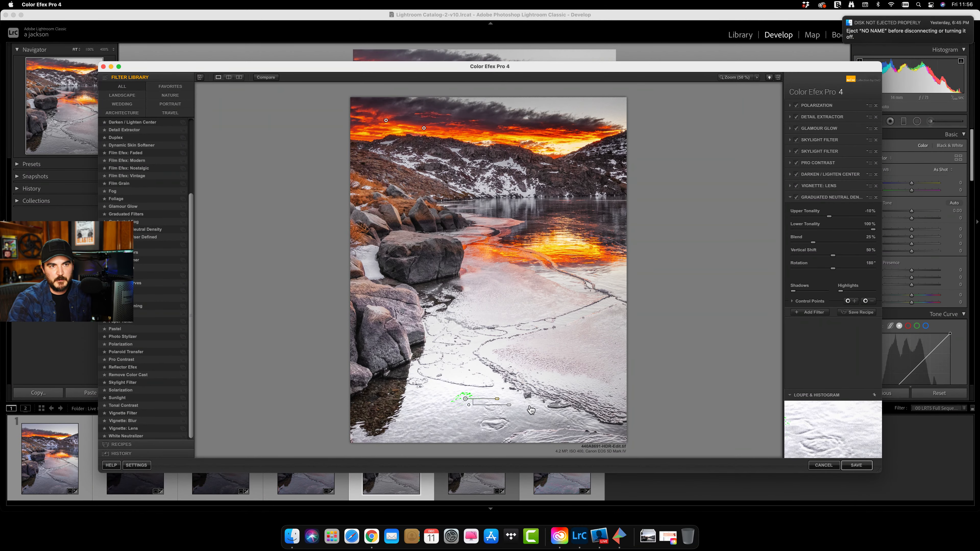
# Set the graduated filter's Lower Tonality to 5% and save the finished recipe back to Lightroom.
pyautogui.click(835, 229)
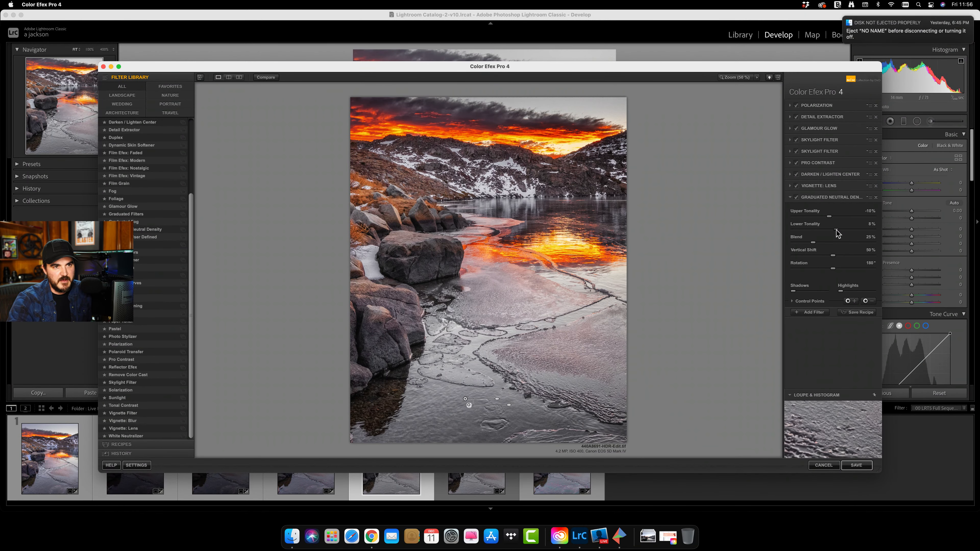
pyautogui.click(836, 230)
pyautogui.moveTo(835, 230); pyautogui.dragTo(835, 229)
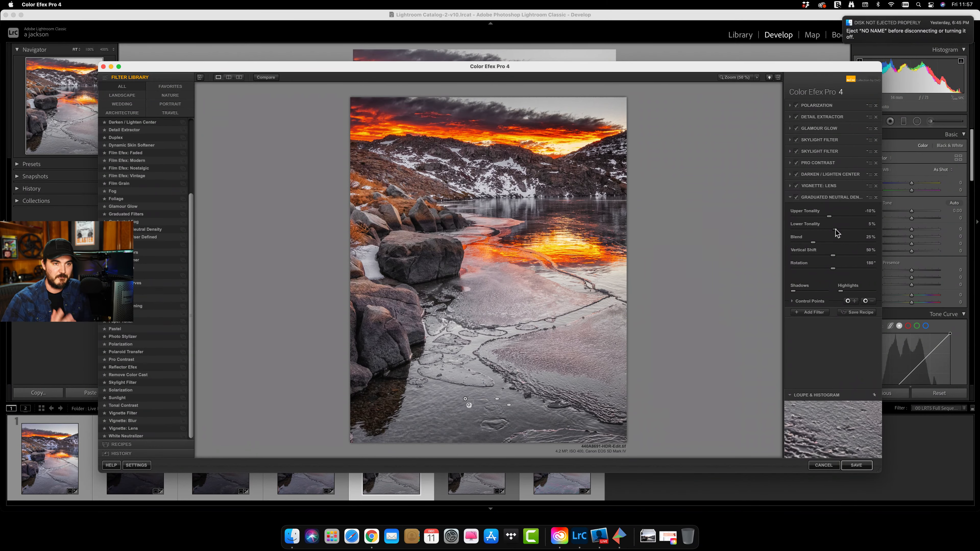
pyautogui.click(857, 465)
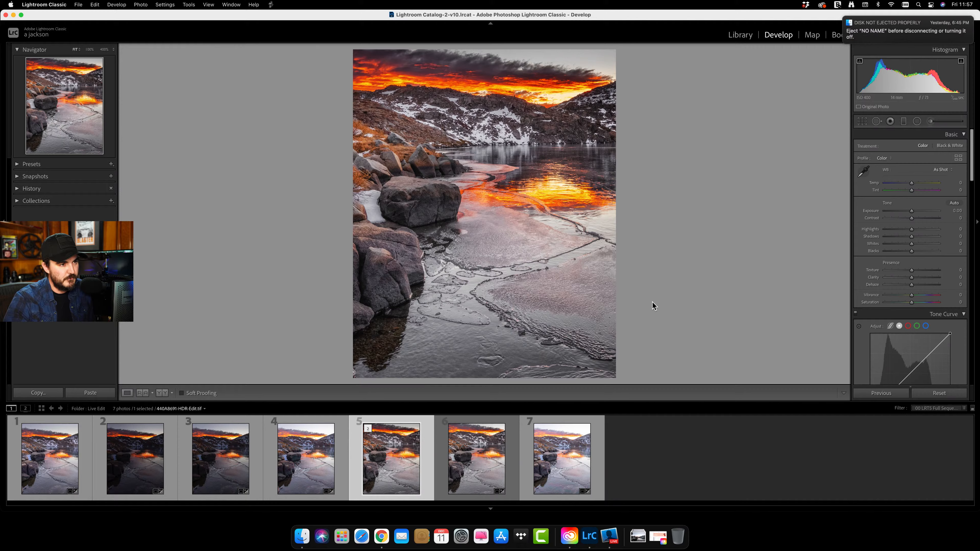
pyautogui.click(541, 265)
pyautogui.click(541, 265)
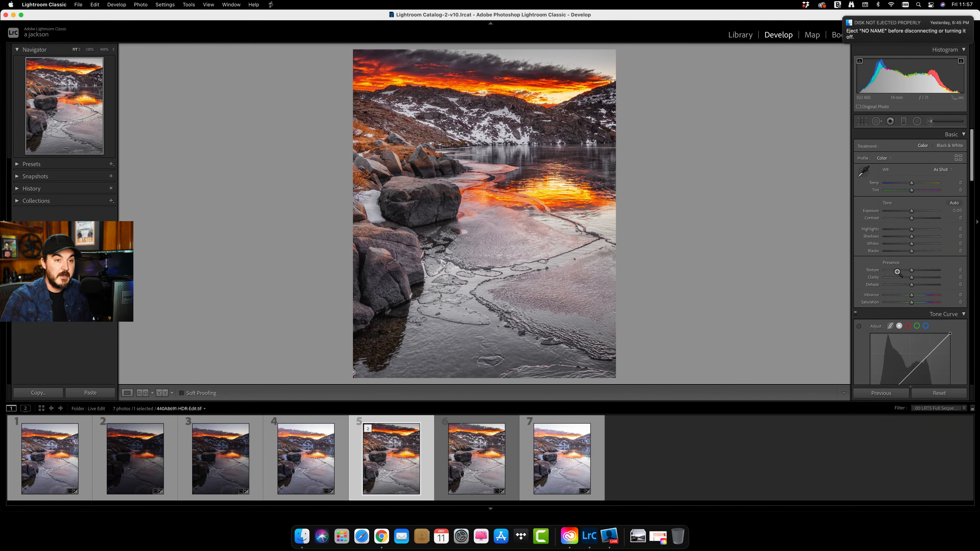
pyautogui.scroll(-10, 892, 276)
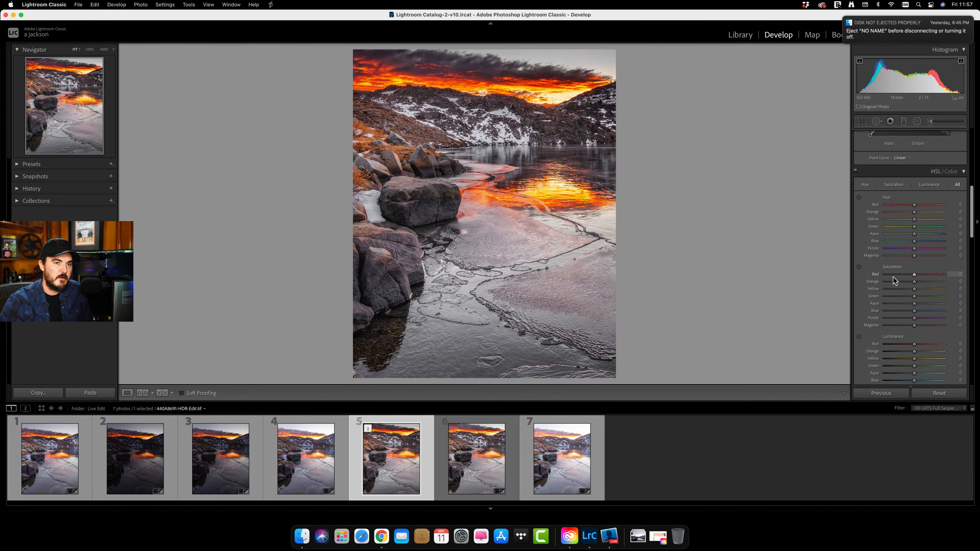
pyautogui.scroll(-10, 892, 276)
pyautogui.scroll(20, 893, 276)
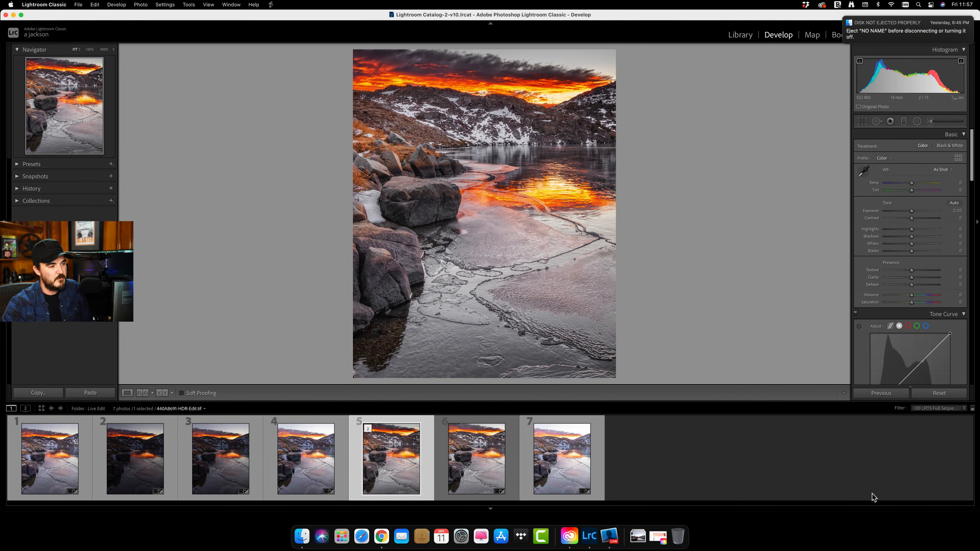
# Compare the edited HDR photo side by side with the unedited reference exposure in Reference View.
pyautogui.click(239, 460)
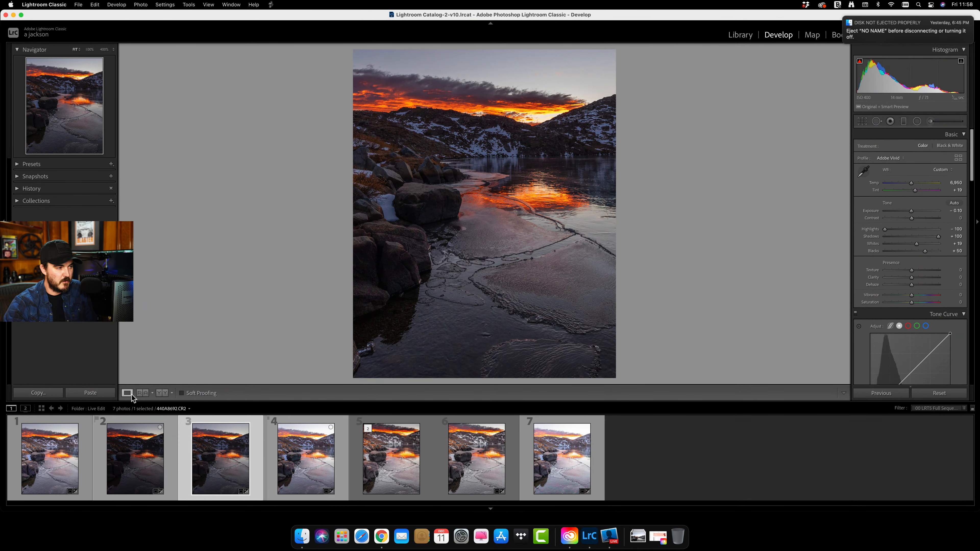
pyautogui.click(149, 393)
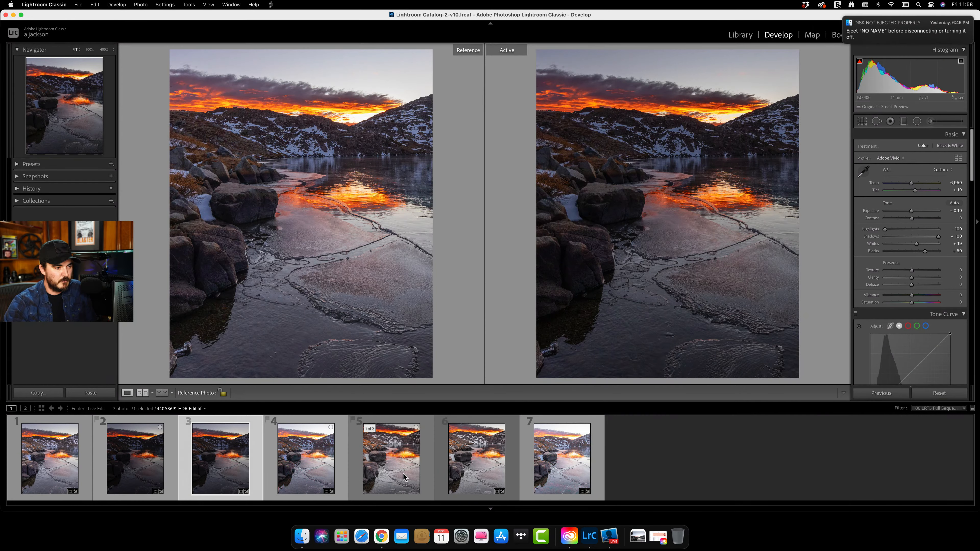
pyautogui.click(391, 470)
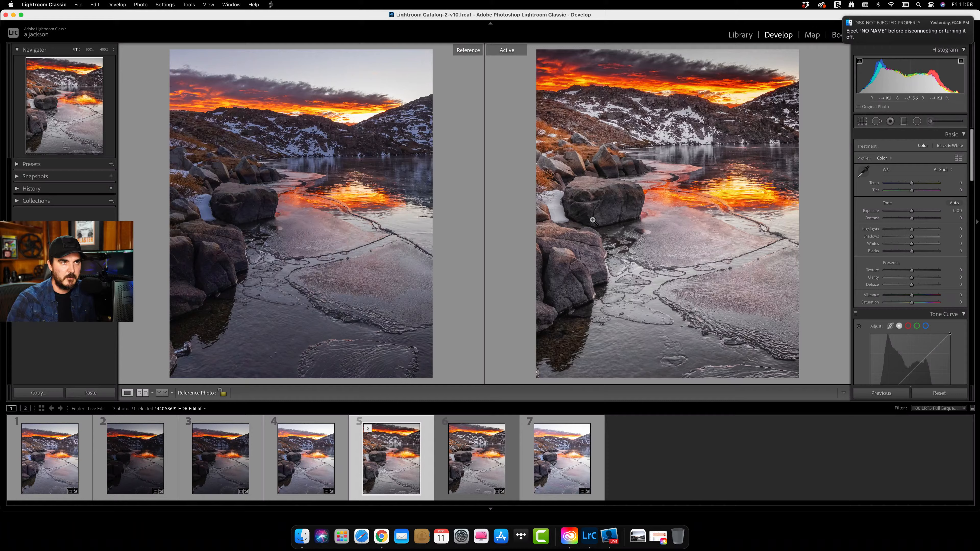
pyautogui.click(605, 234)
pyautogui.click(604, 234)
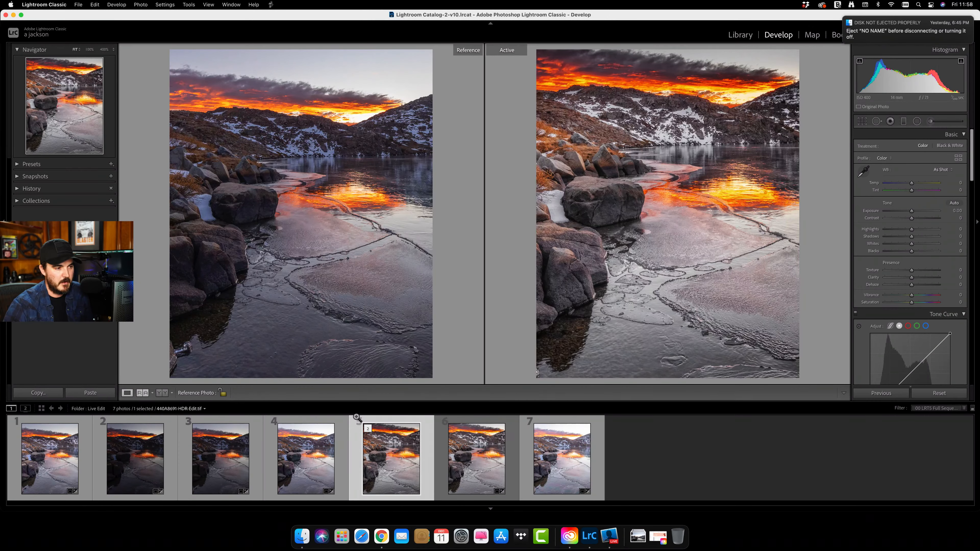
pyautogui.rightClick(405, 463)
pyautogui.moveTo(440, 430)
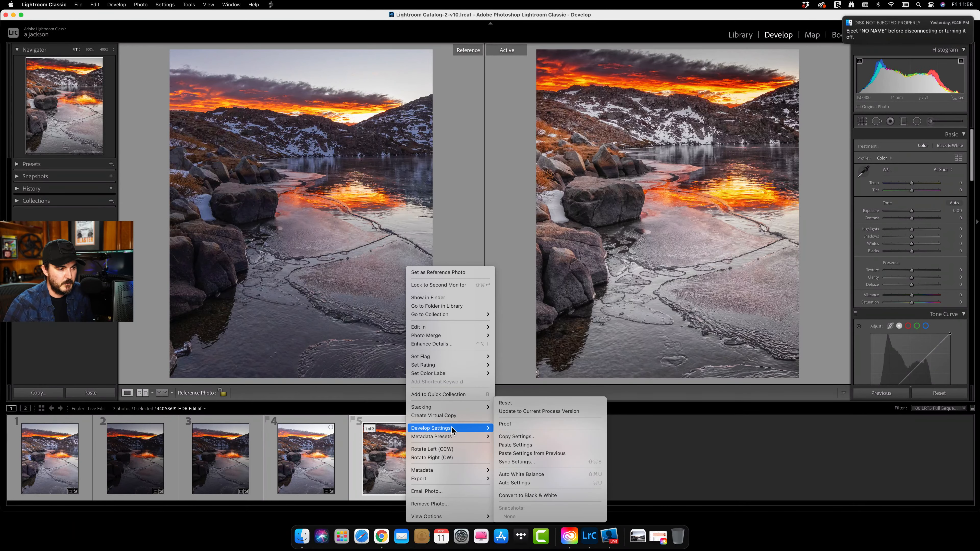
pyautogui.moveTo(471, 327)
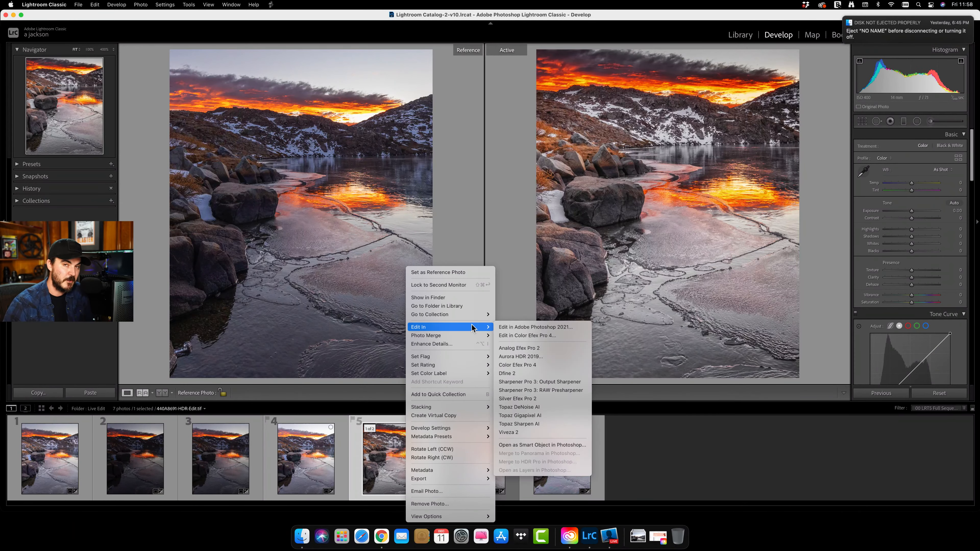
pyautogui.click(518, 329)
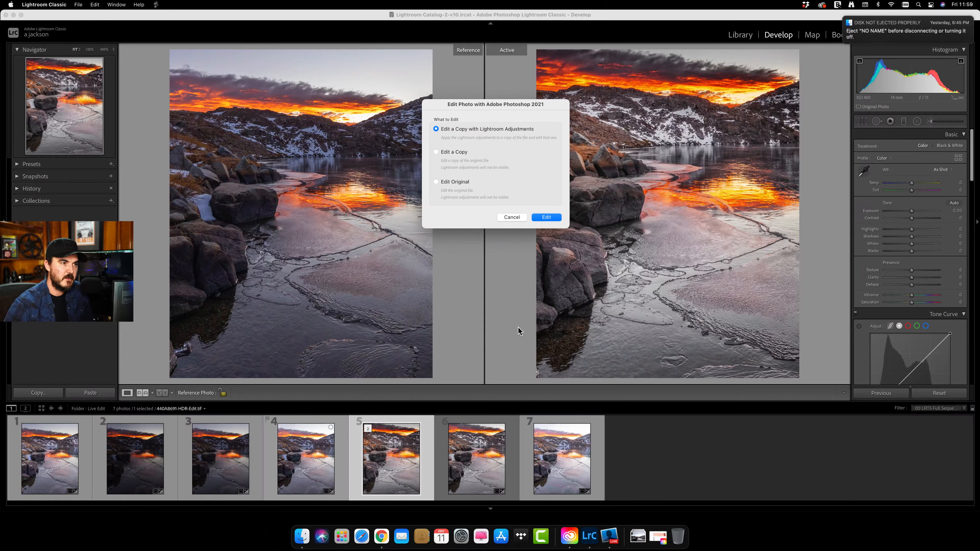
pyautogui.click(512, 217)
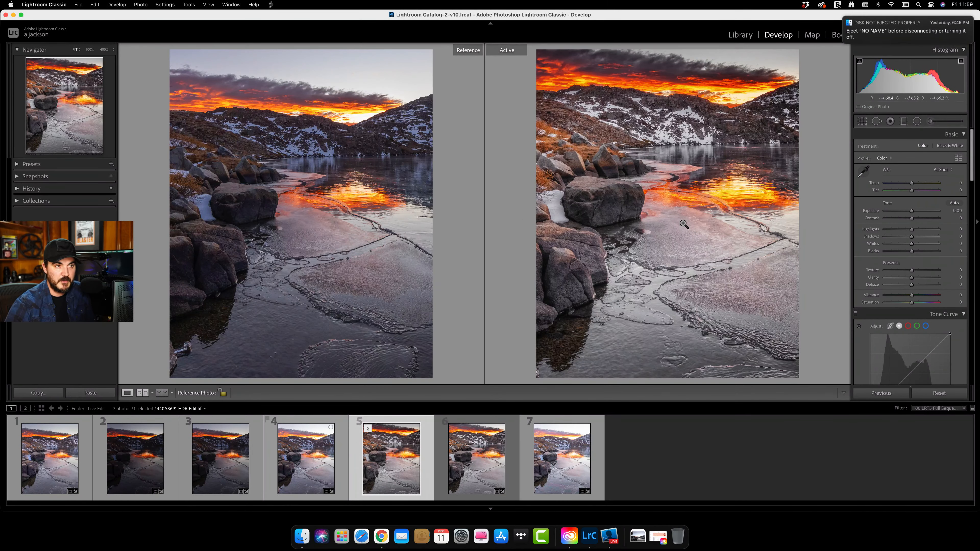
# Examine the ice edges and the lake's sunset reflection in the edited photo at full magnification.
pyautogui.click(691, 168)
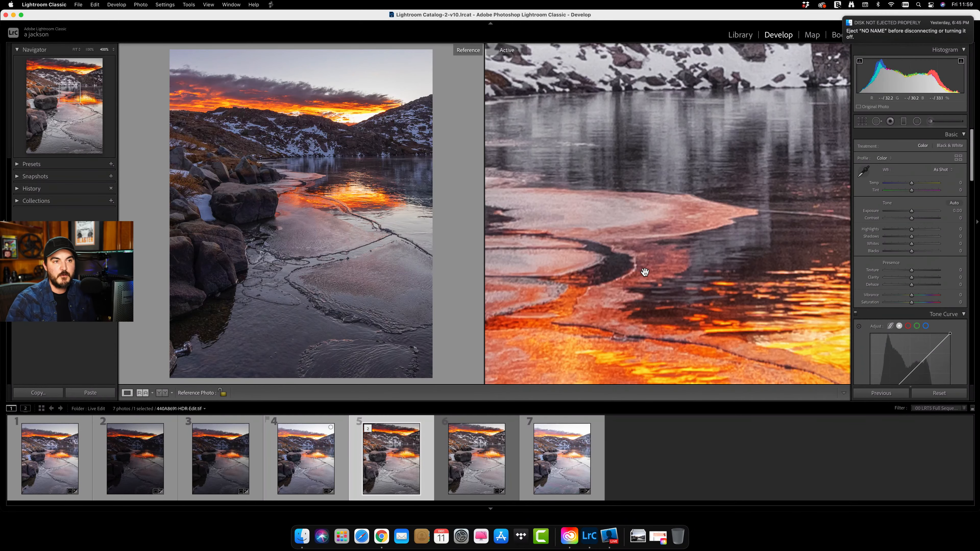
pyautogui.click(705, 239)
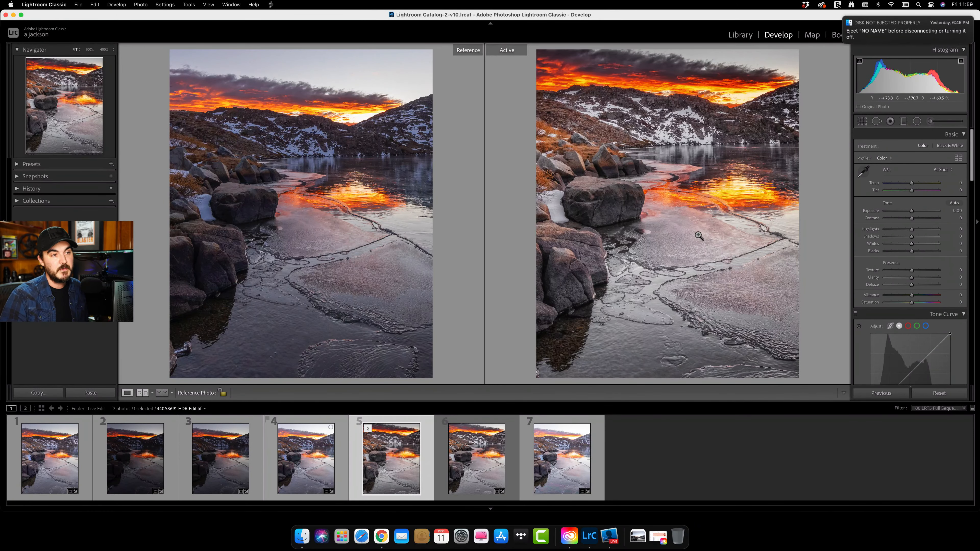
pyautogui.click(690, 255)
pyautogui.click(696, 257)
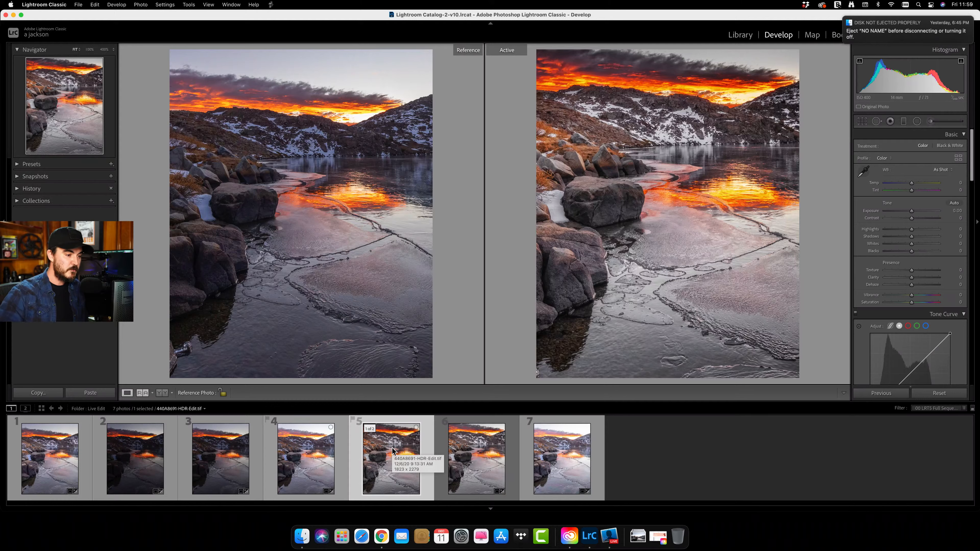
# Switch to Chrome and open the editor's own Instagram profile page.
pyautogui.click(387, 540)
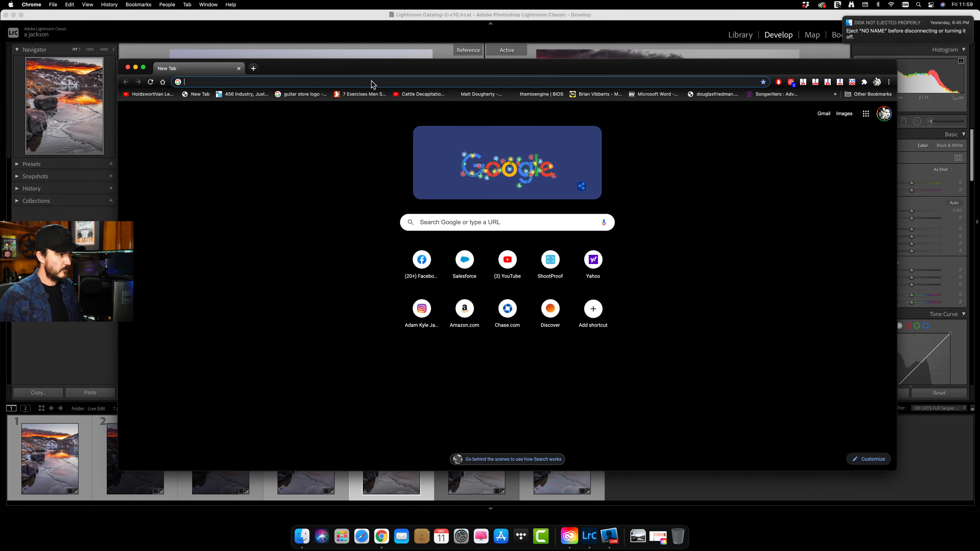
pyautogui.write('www.instagram.com/adamkylejackson/')
pyautogui.press('Return')
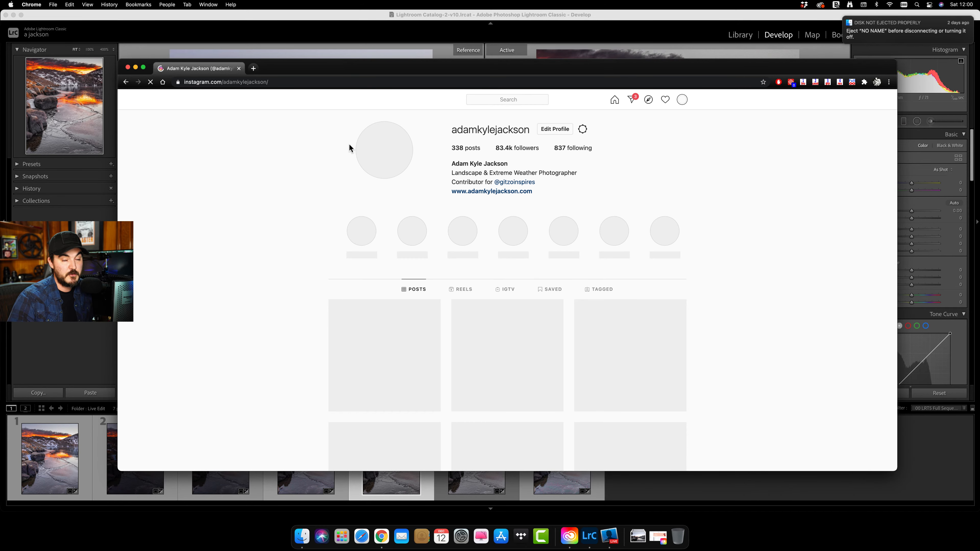
# Search Instagram for the original photographer's profile and view the re-cropped orange sunset lake post enlarged.
pyautogui.click(488, 100)
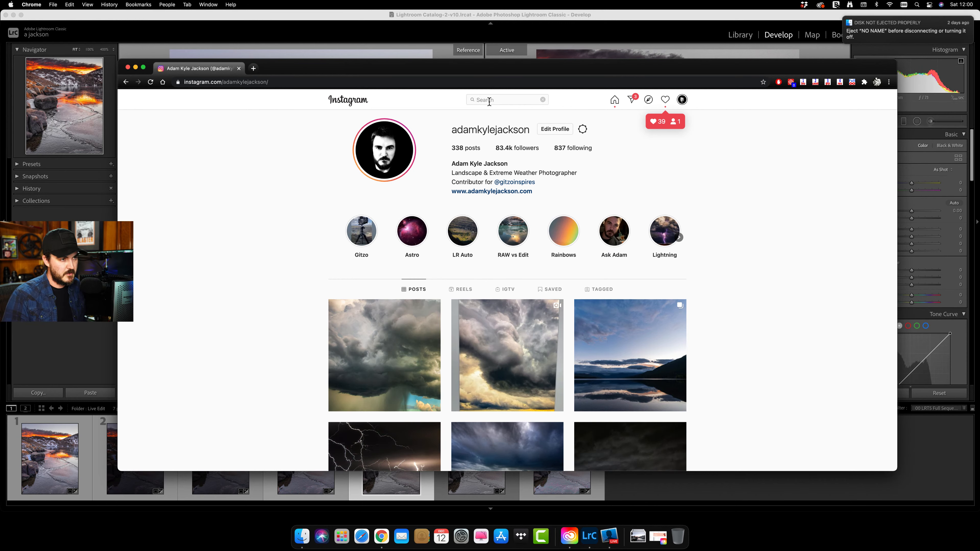
pyautogui.write('benjamin')
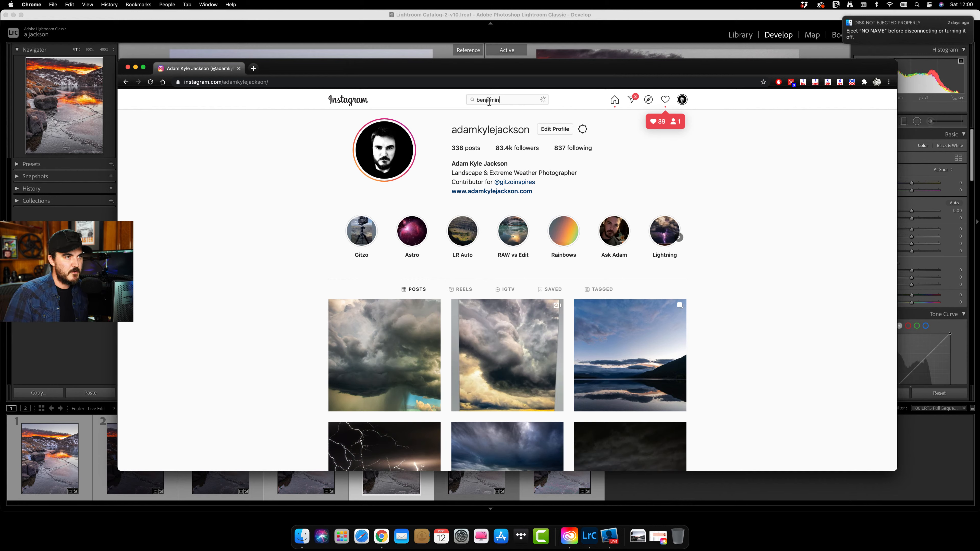
pyautogui.click(495, 116)
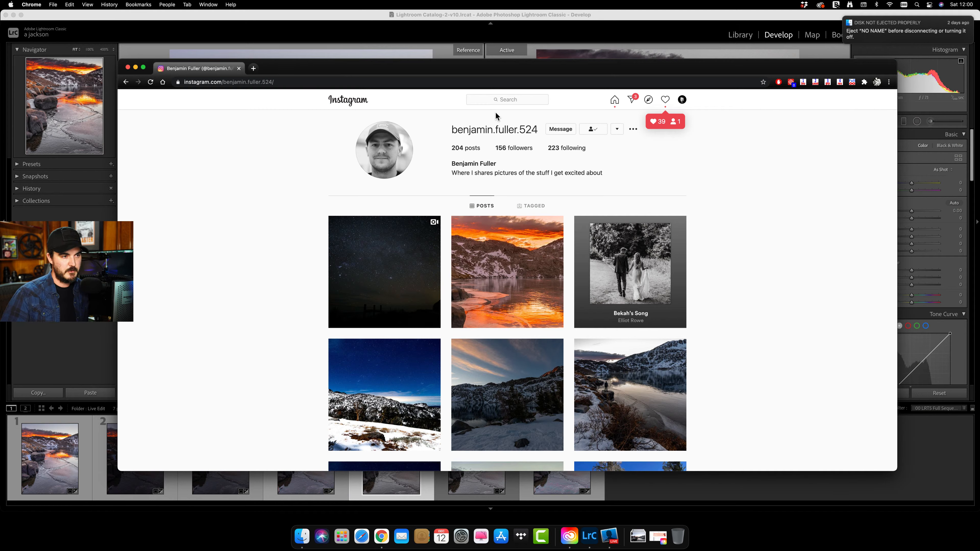
pyautogui.click(487, 265)
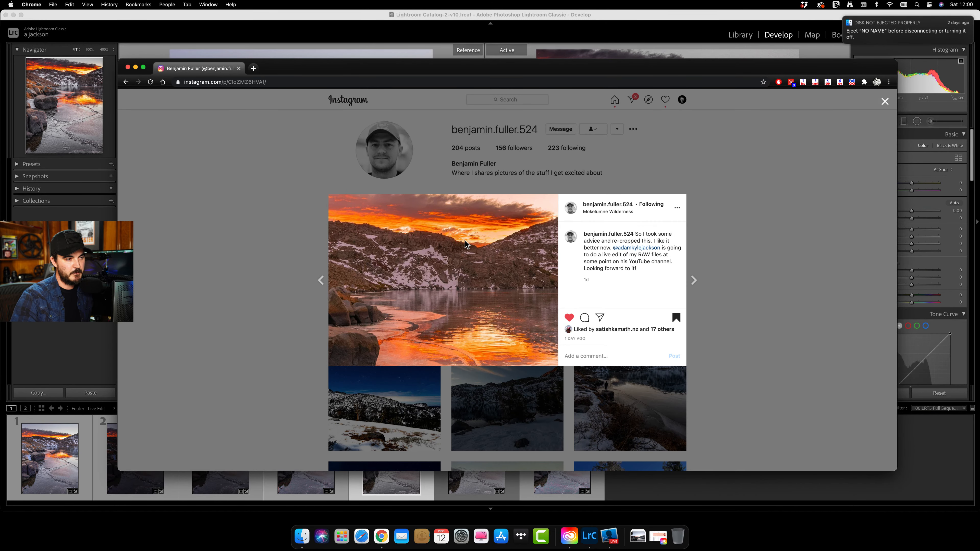
pyautogui.scroll(5, 465, 240)
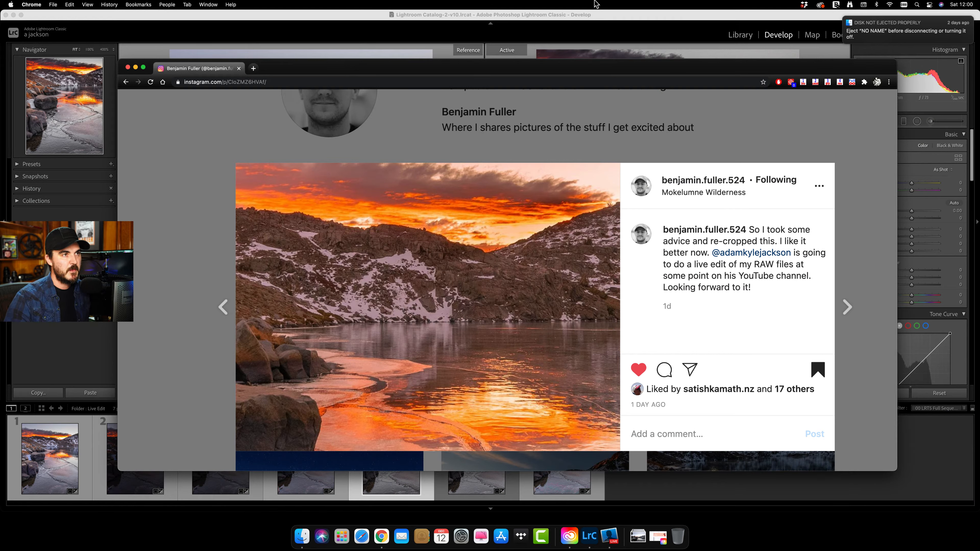
# Return to Lightroom, show only the edited photo in Develop, and shrink the filmstrip to enlarge it.
pyautogui.click(589, 535)
pyautogui.press('d')
pyautogui.moveTo(585, 415); pyautogui.dragTo(585, 501)
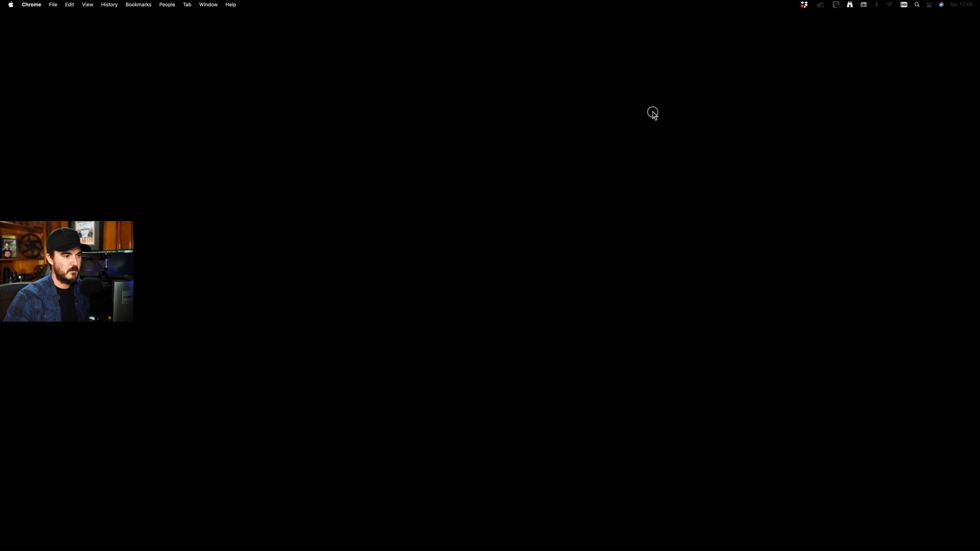
# Move the browser window with the Instagram post over Lightroom for comparison and close it.
pyautogui.moveTo(652, 113); pyautogui.dragTo(657, 34)
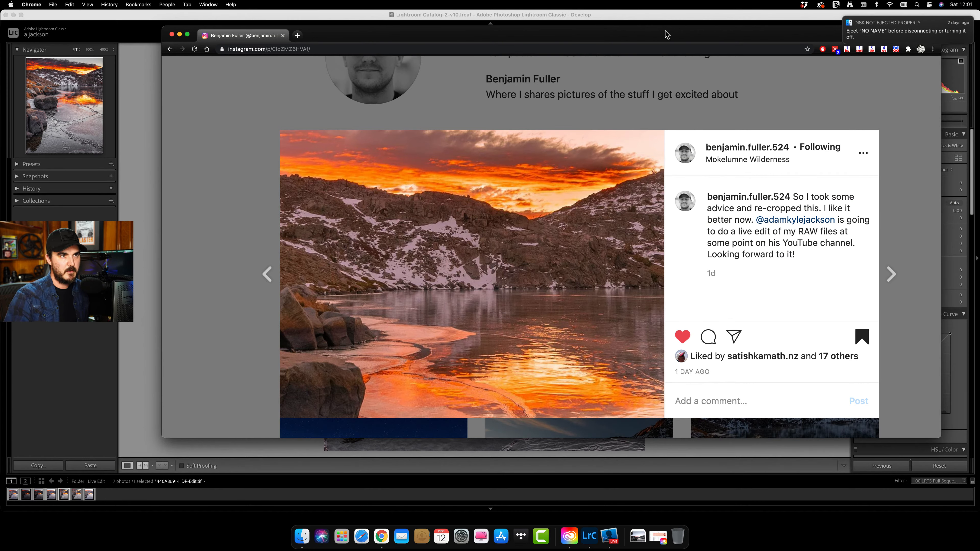
pyautogui.press('super+w')
pyautogui.moveTo(0, 4); pyautogui.dragTo(0, 26)
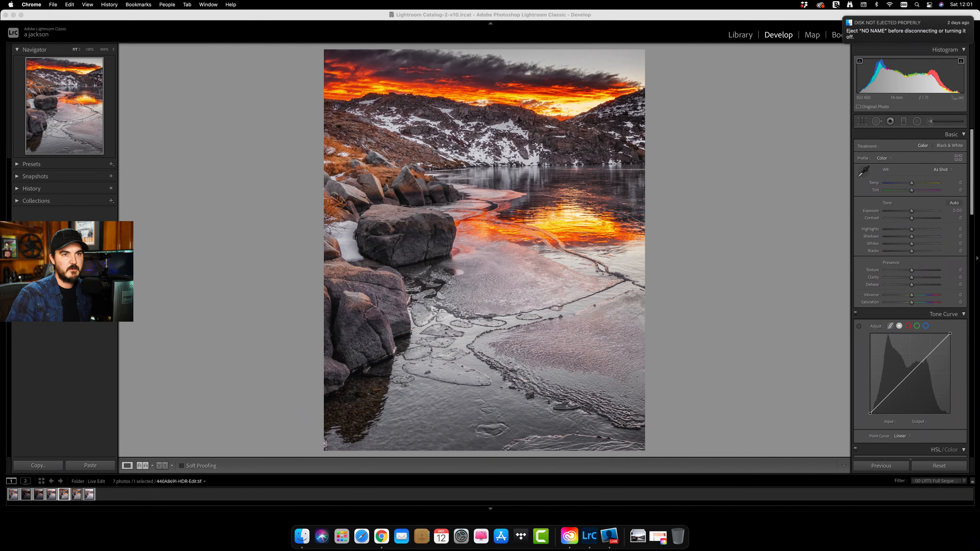